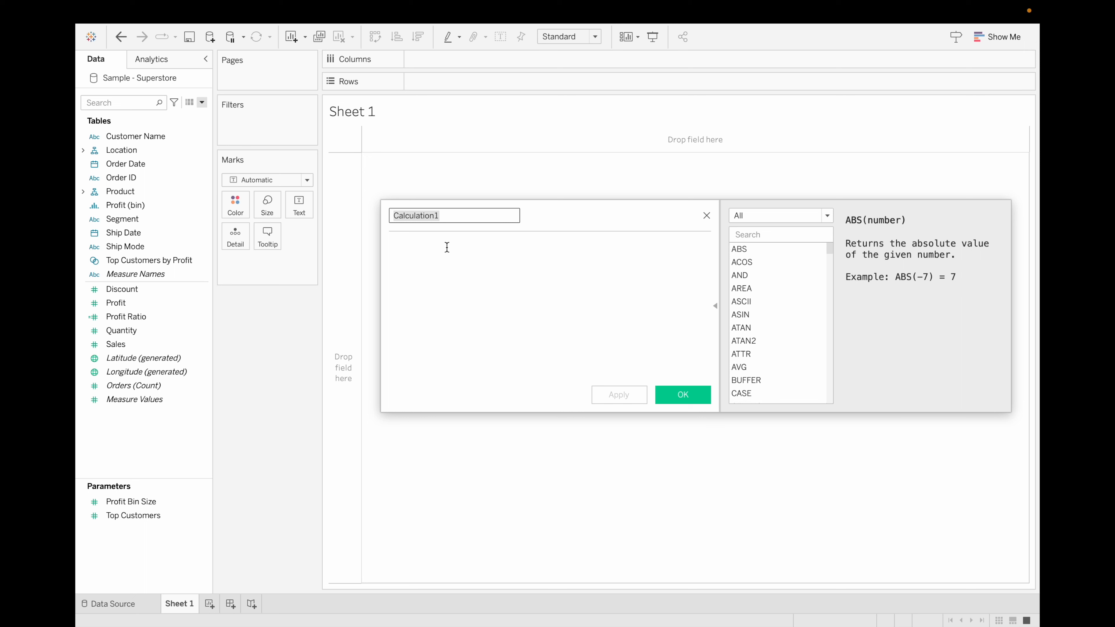
Define the new calculated field First with the formula FIRST() and save it.
{"action": "left_click", "coordinate": [416, 243]}
{"action": "type", "text": "first"}
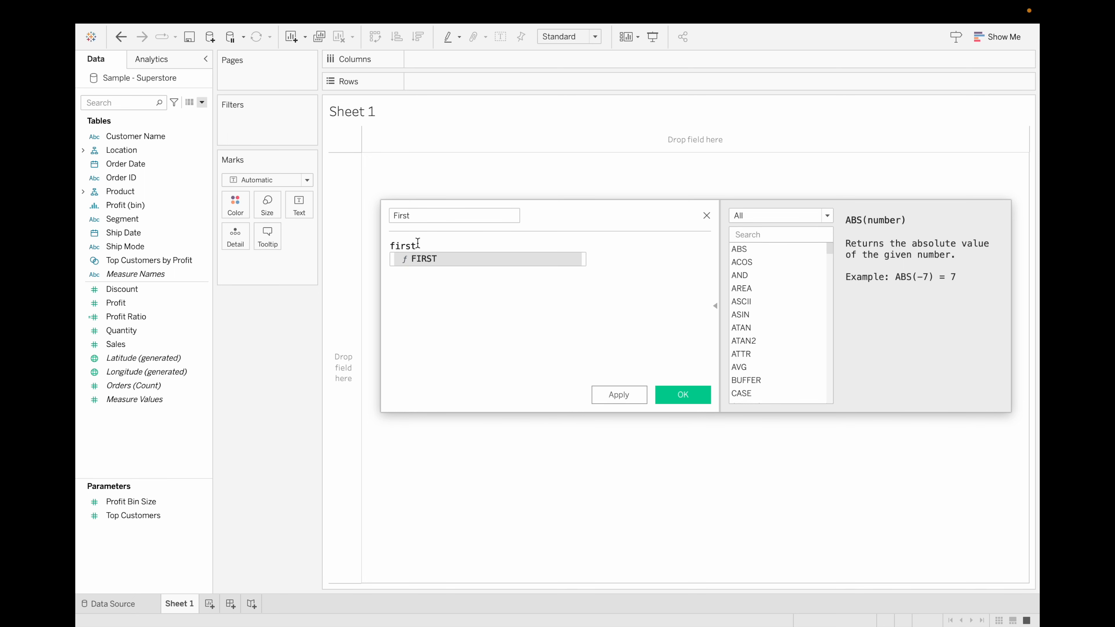
{"action": "key", "text": "Return"}
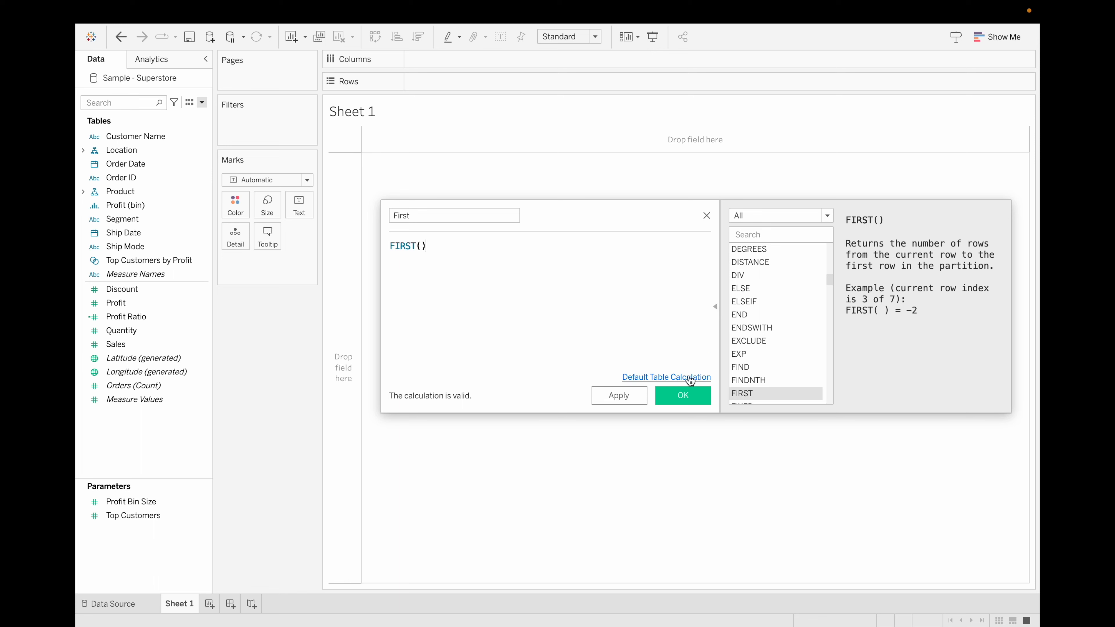
{"action": "left_click", "coordinate": [690, 395]}
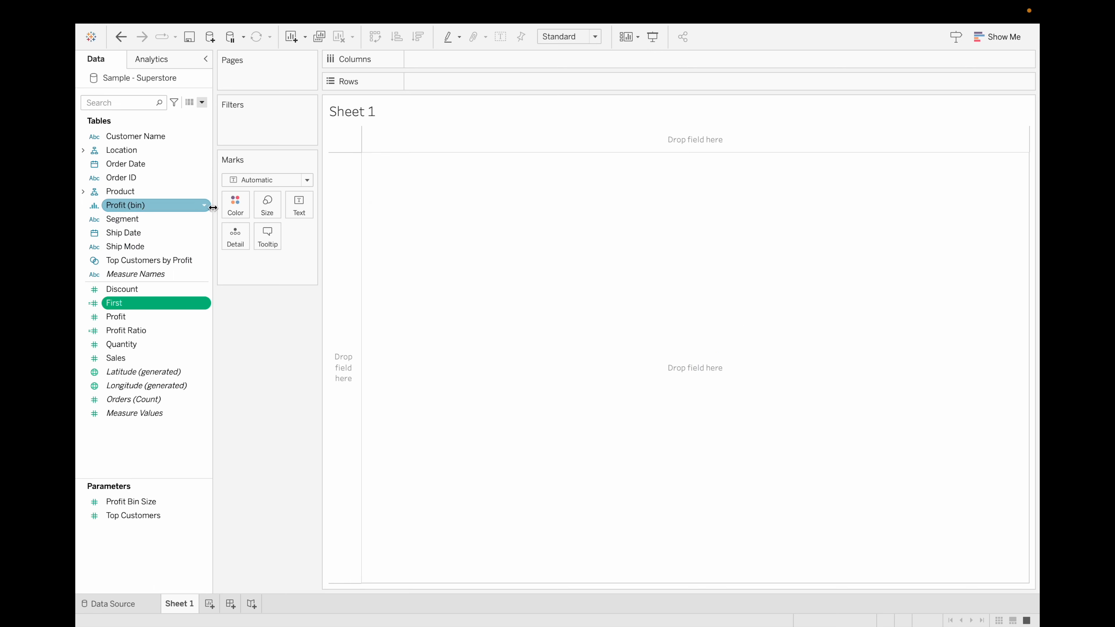
List Customer Name on the rows and show the First calculation as the text value for each customer.
{"action": "left_click_drag", "start_coordinate": [166, 136], "coordinate": [535, 84]}
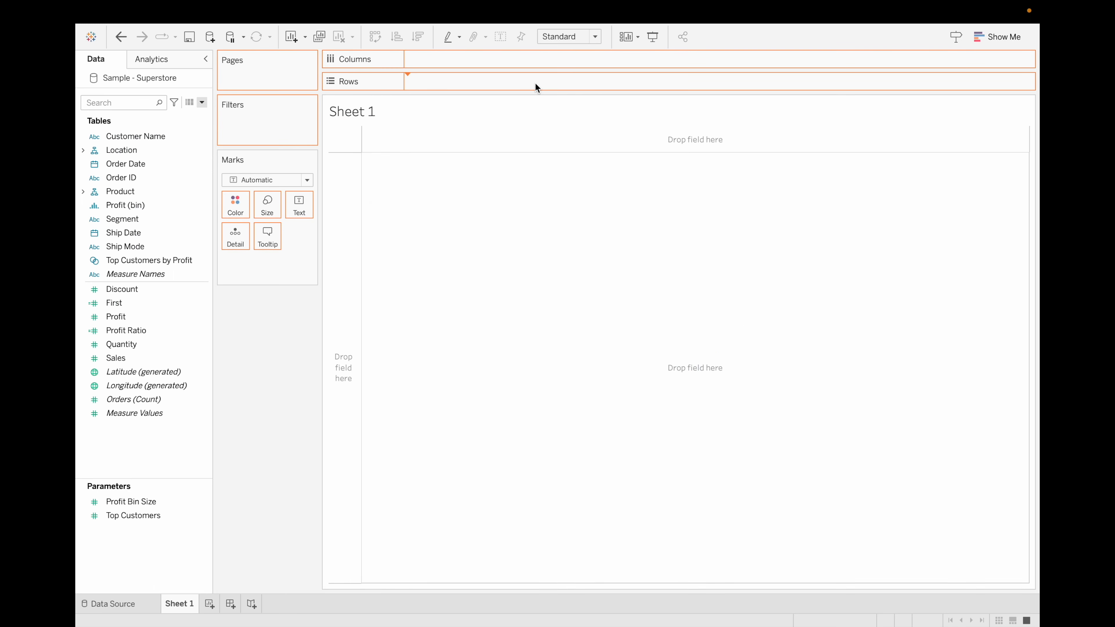
{"action": "left_click", "coordinate": [137, 310]}
{"action": "left_click_drag", "start_coordinate": [141, 308], "coordinate": [300, 206]}
{"action": "mouse_move", "coordinate": [465, 151]}
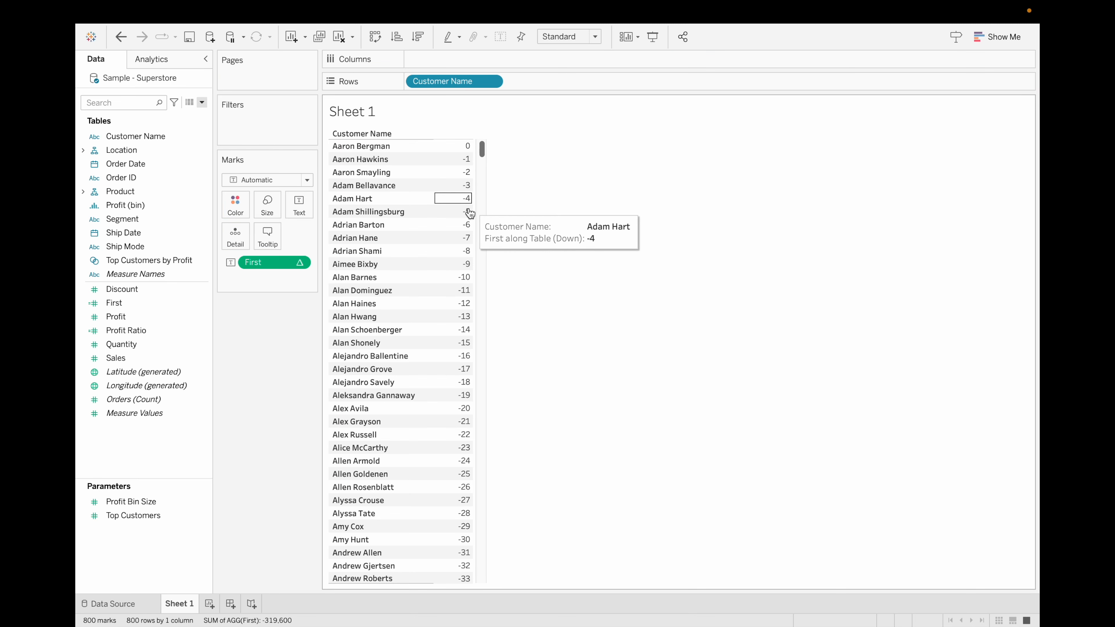
{"action": "scroll", "coordinate": [465, 319], "scroll_direction": "down", "scroll_amount": 20}
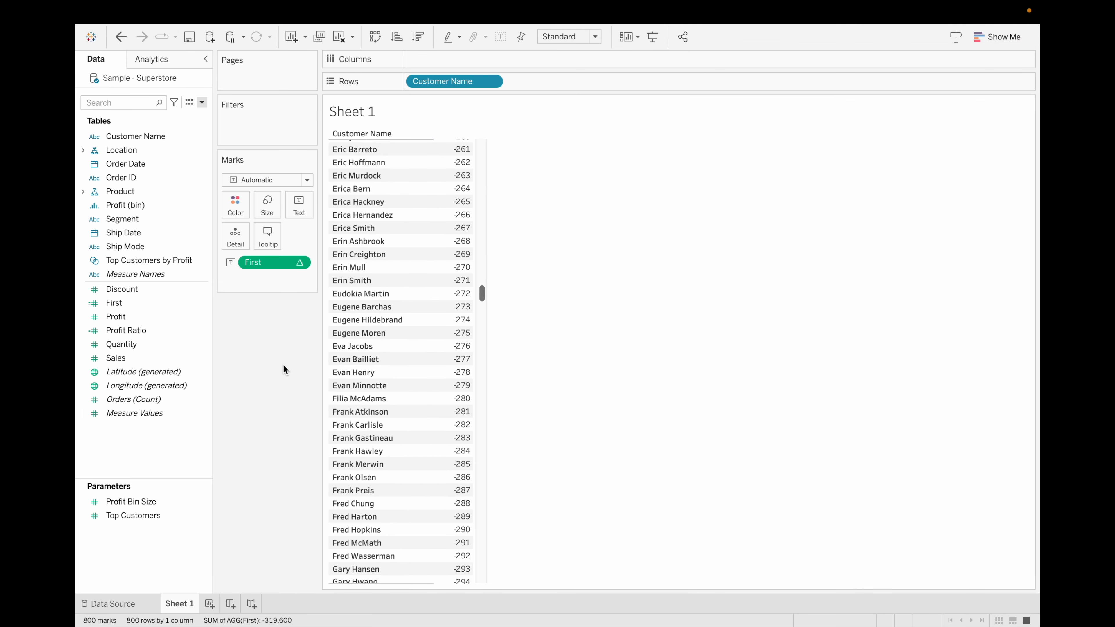
Create a calculated field named last with the formula LAST().
{"action": "left_click", "coordinate": [204, 104]}
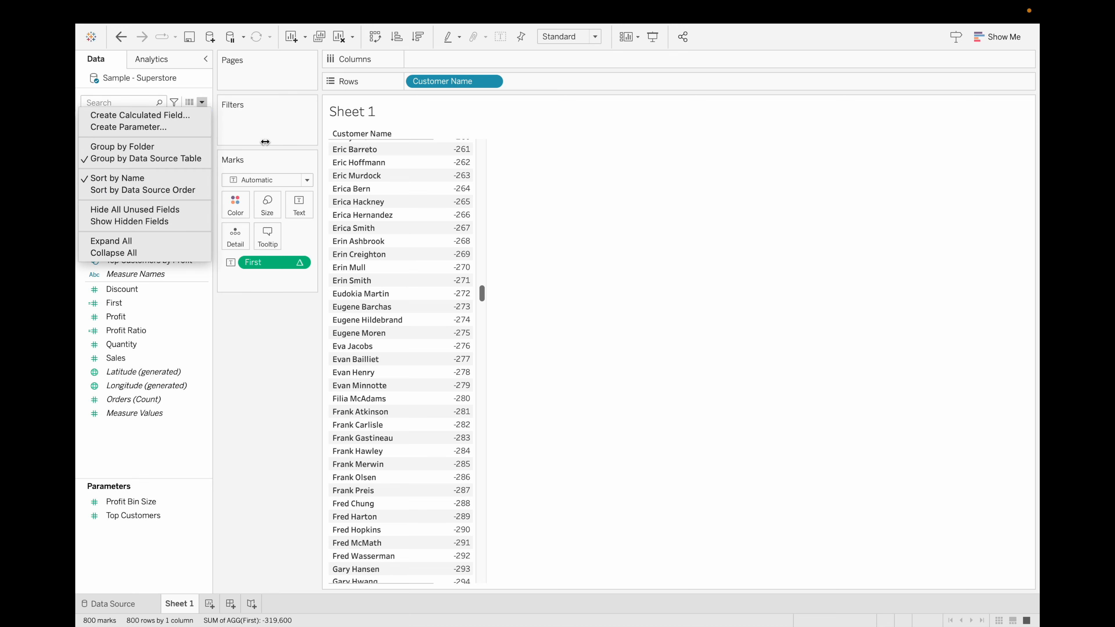
{"action": "left_click", "coordinate": [197, 115]}
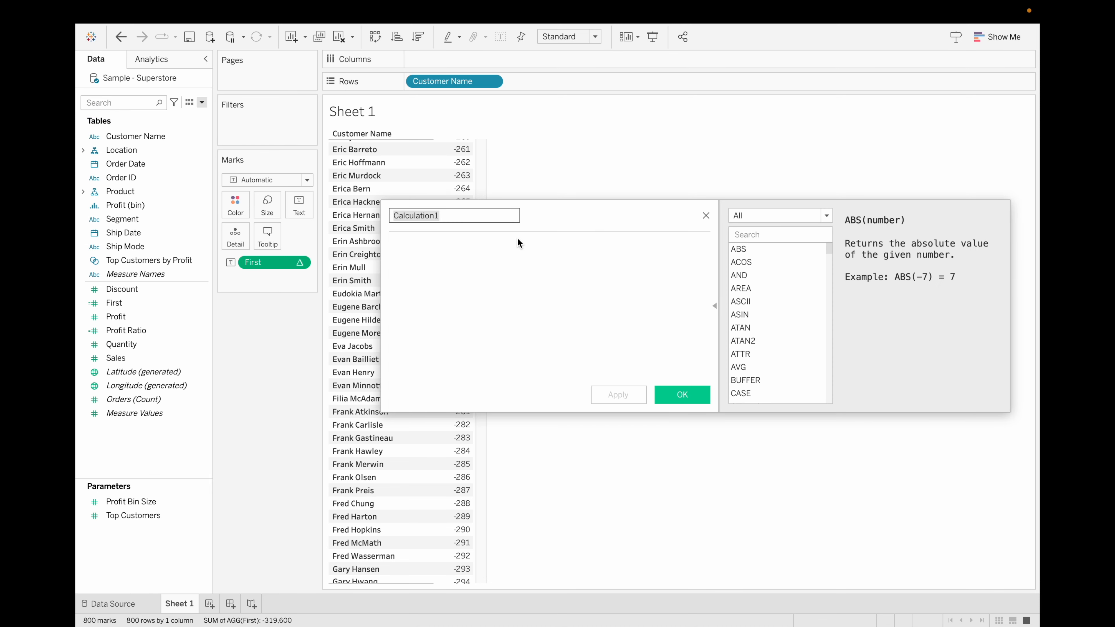
{"action": "key", "text": "BackSpace"}
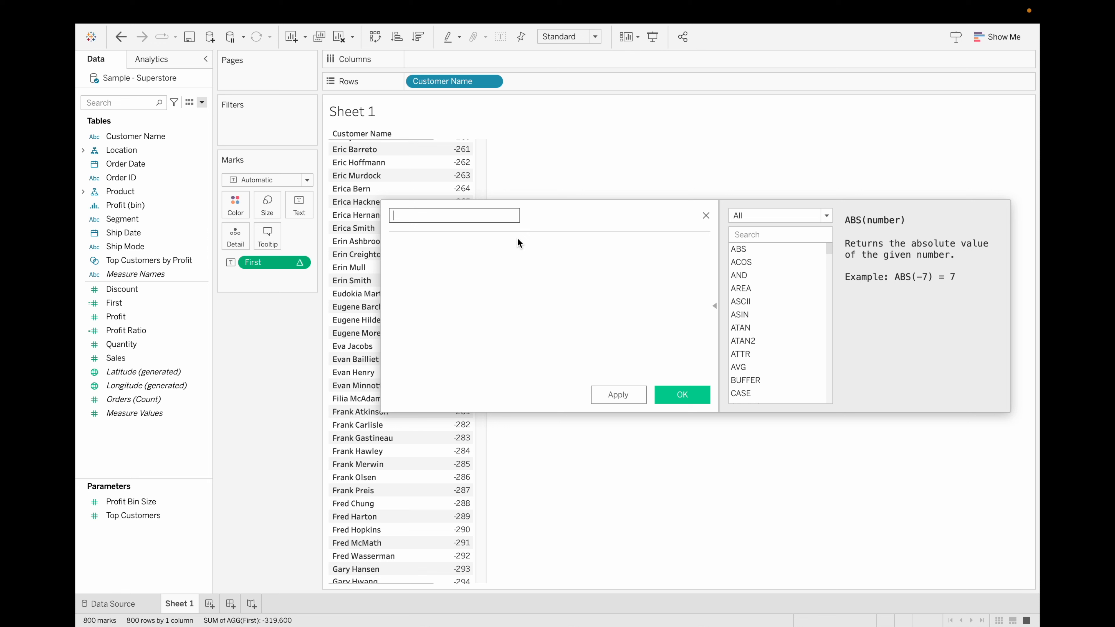
{"action": "type", "text": "last"}
{"action": "left_click", "coordinate": [449, 244]}
{"action": "type", "text": "last"}
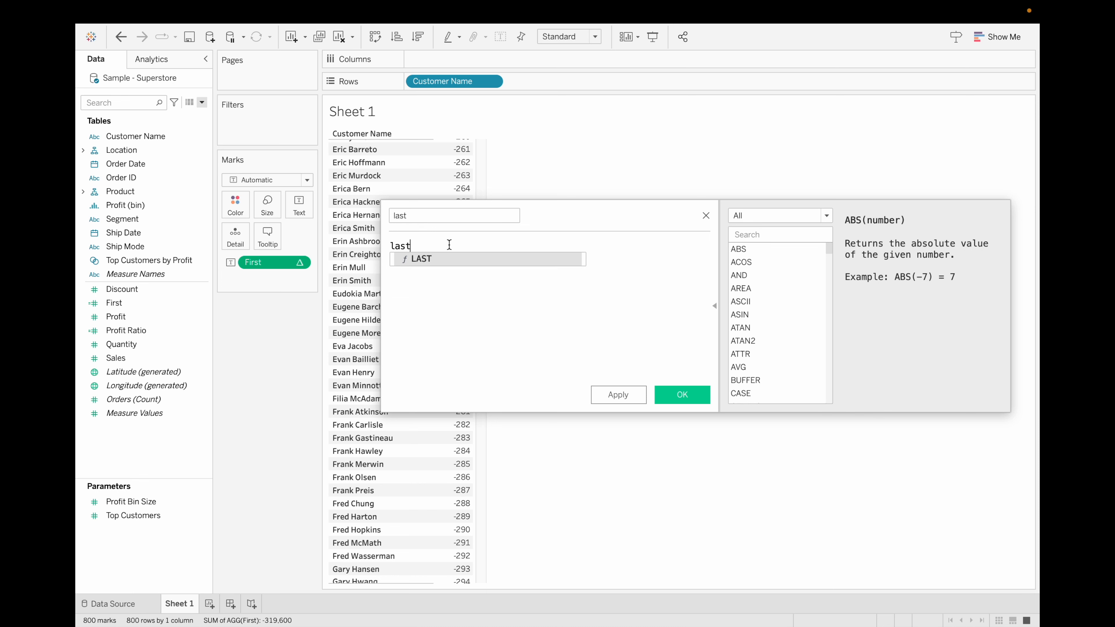
{"action": "key", "text": "Return"}
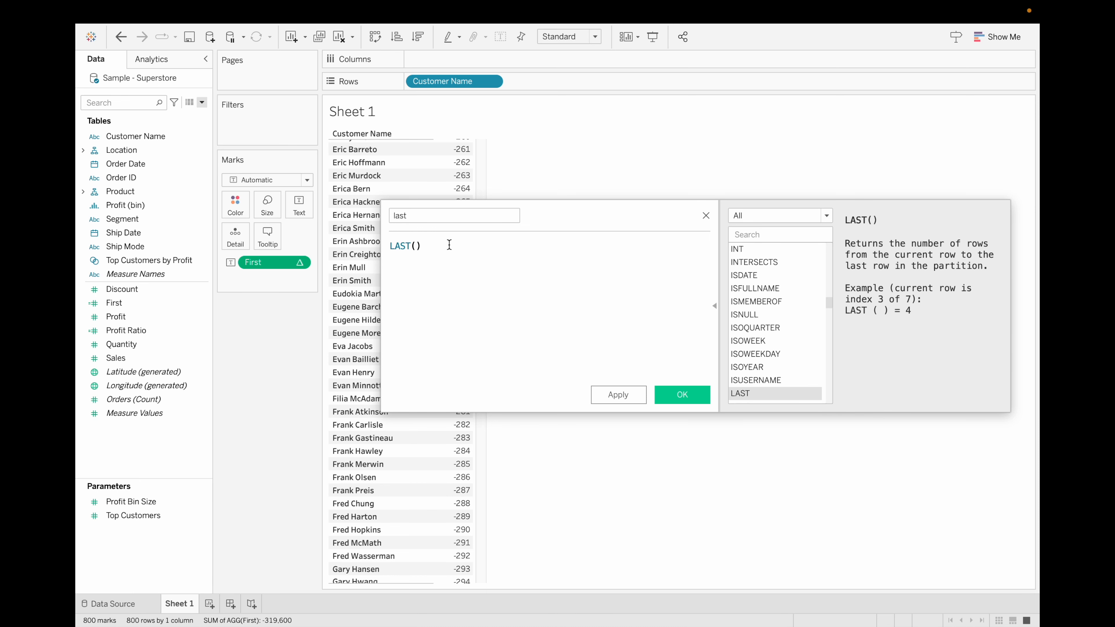
{"action": "left_click", "coordinate": [673, 393]}
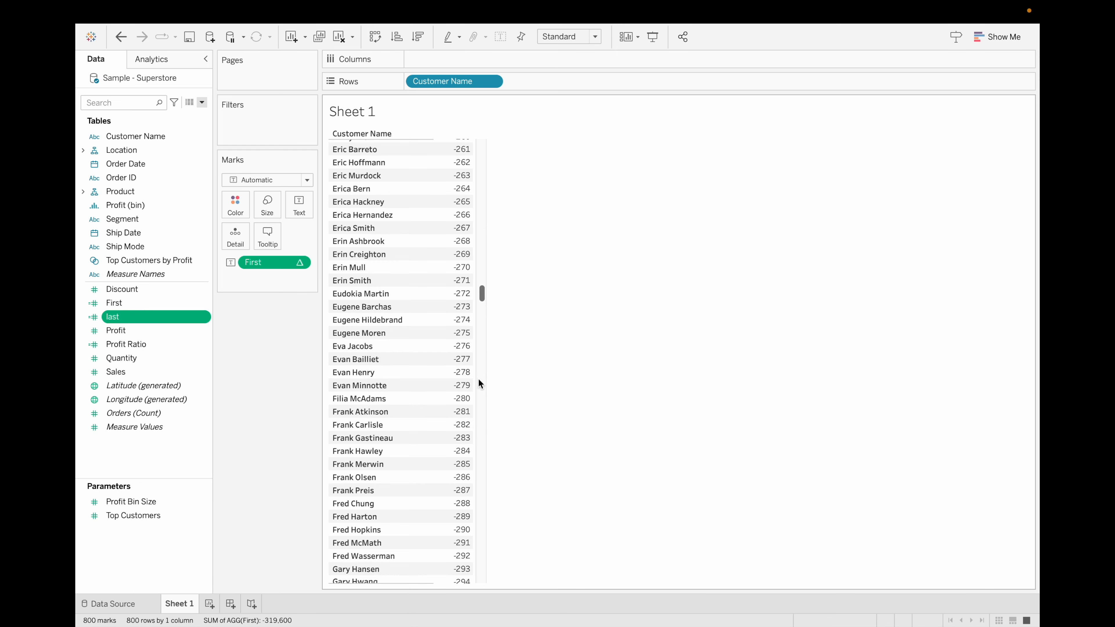
Add the last field as text and convert the view to a text table listing First and last side by side.
{"action": "left_click_drag", "start_coordinate": [136, 316], "coordinate": [298, 205]}
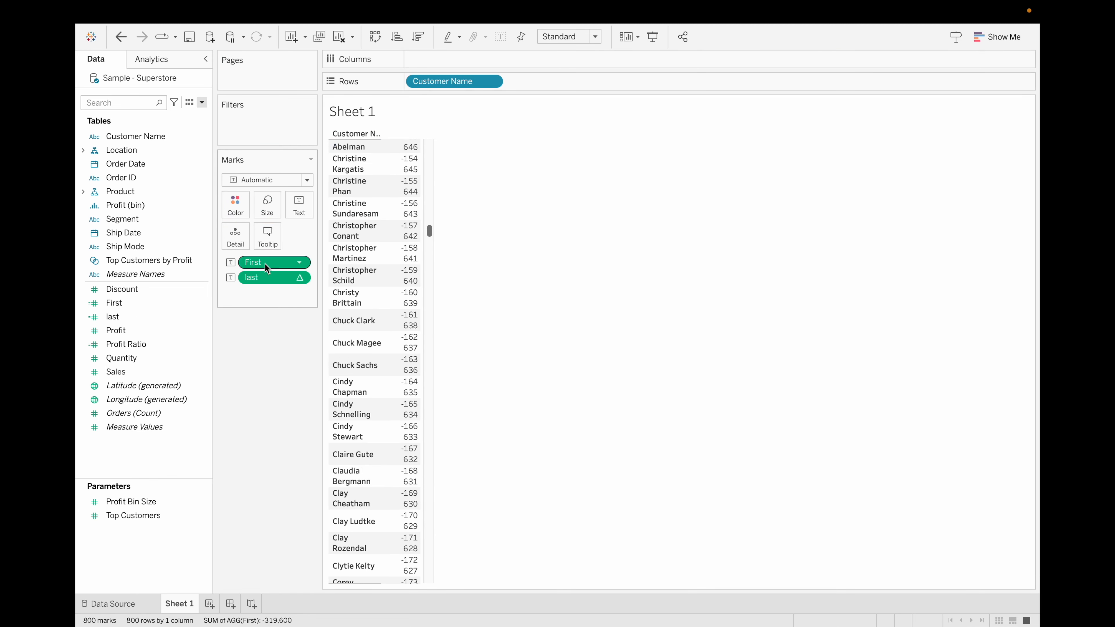
{"action": "left_click", "coordinate": [989, 42]}
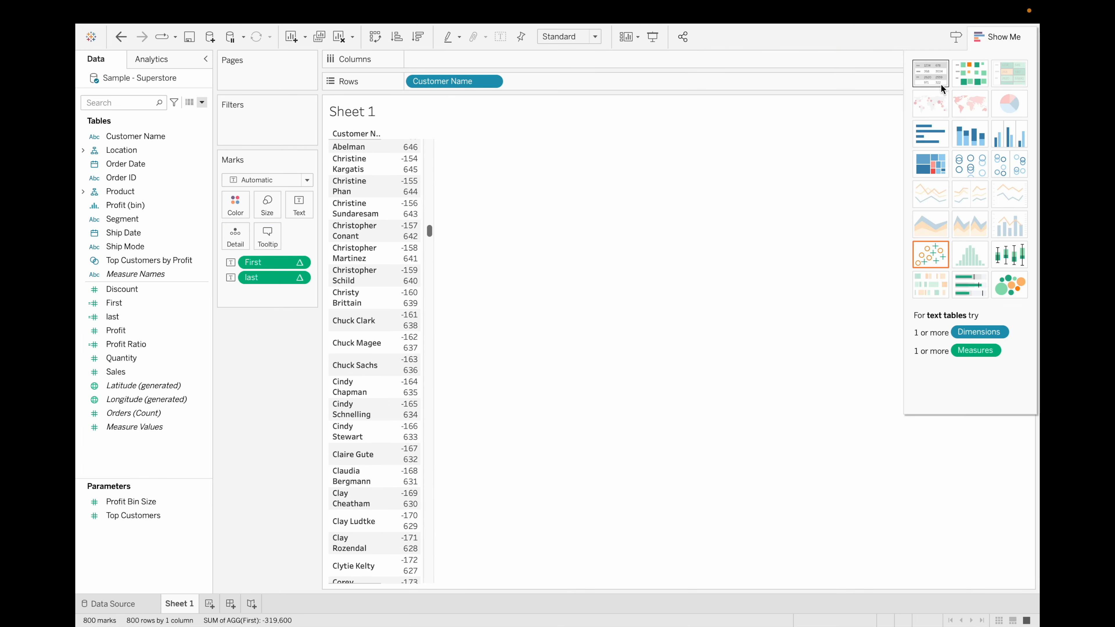
{"action": "left_click", "coordinate": [936, 80]}
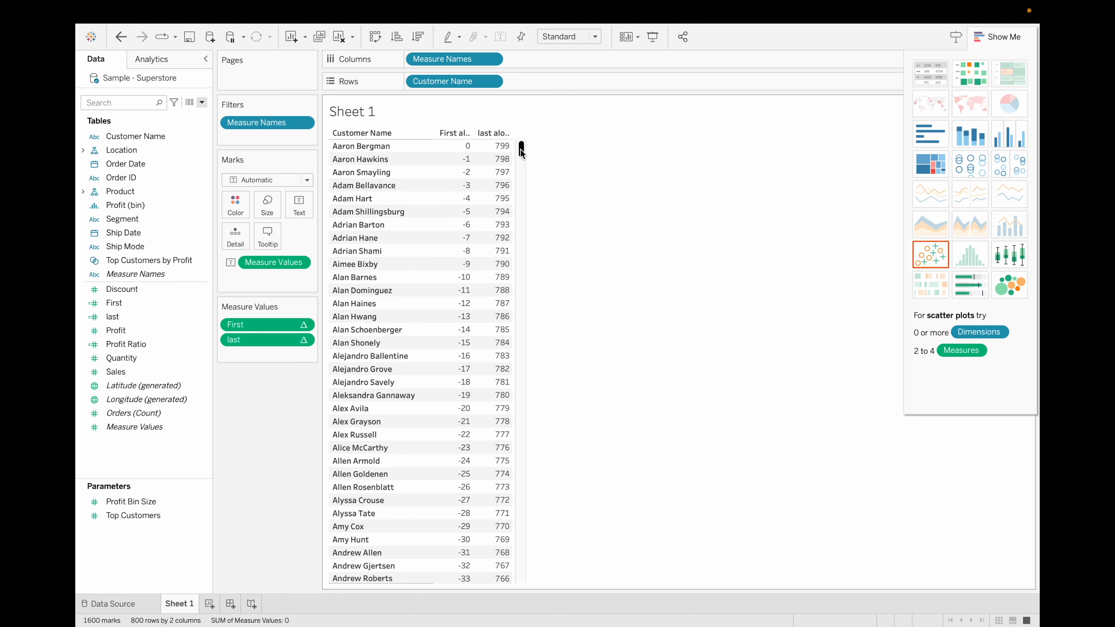
{"action": "left_click_drag", "start_coordinate": [522, 150], "coordinate": [522, 609]}
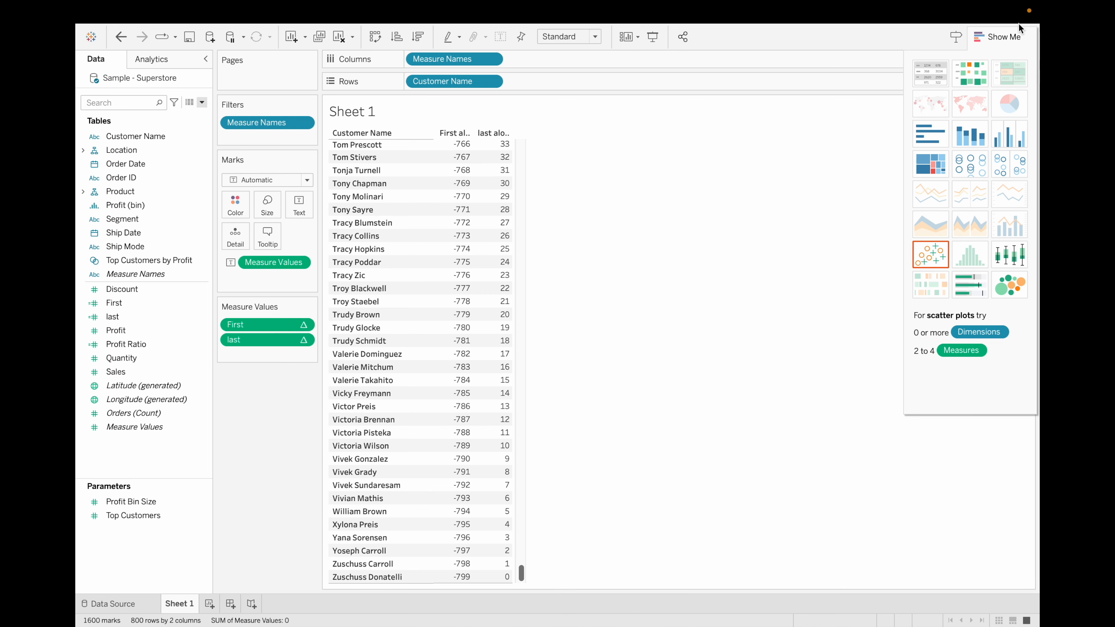
{"action": "left_click", "coordinate": [997, 37]}
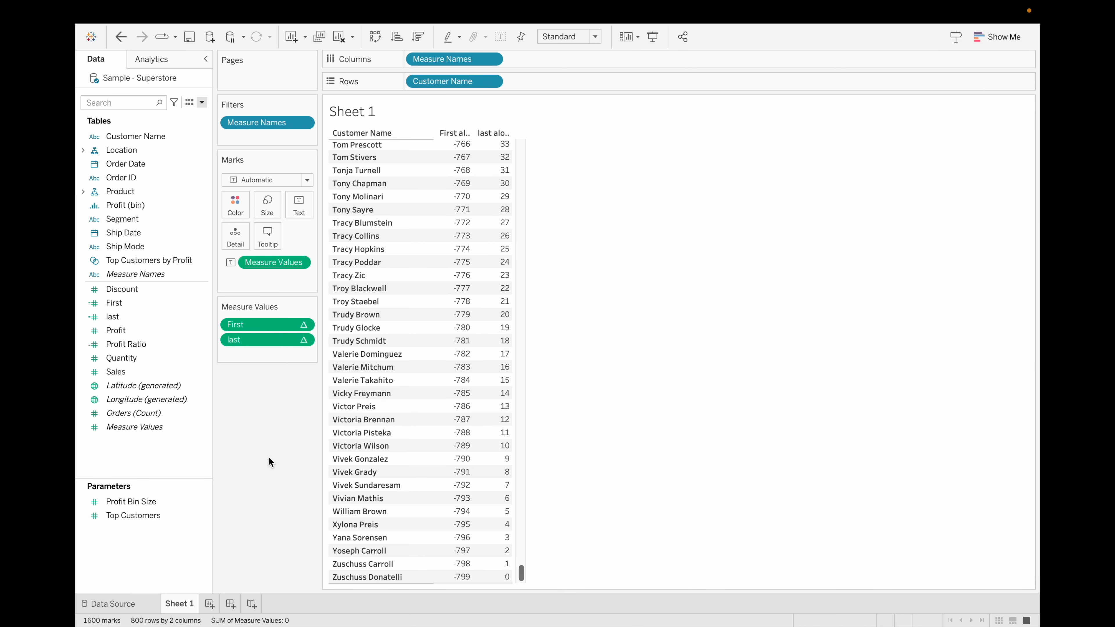
Add a new worksheet and rename it Top N & Bottom N using First & LAst.
{"action": "left_click", "coordinate": [210, 604]}
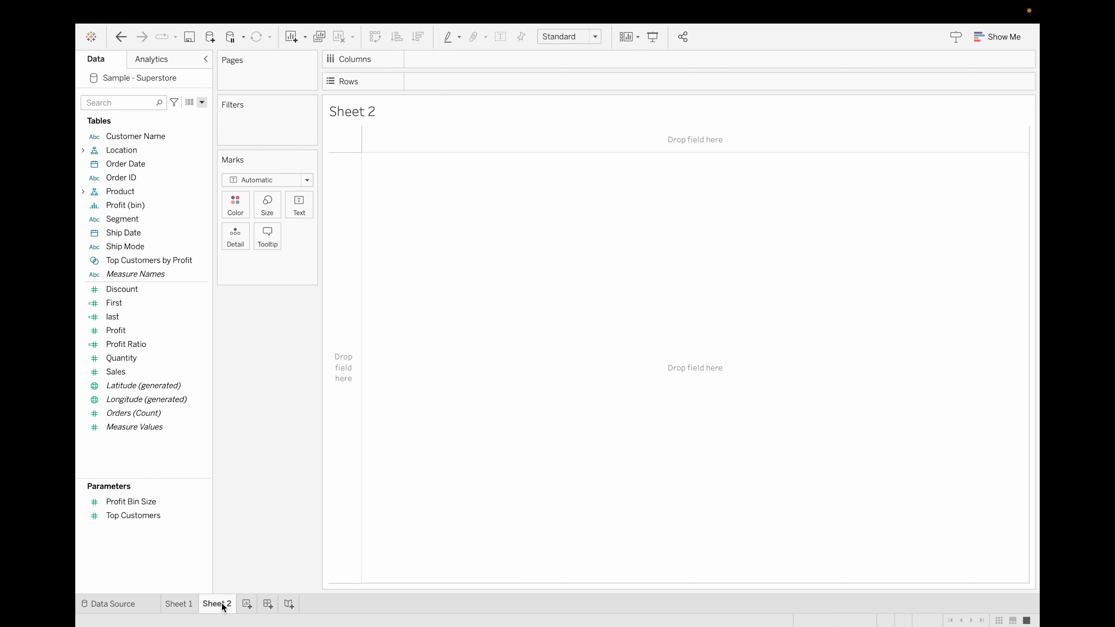
{"action": "double_click", "coordinate": [224, 605]}
{"action": "key", "text": "BackSpace"}
{"action": "type", "text": "Top N & Bott"}
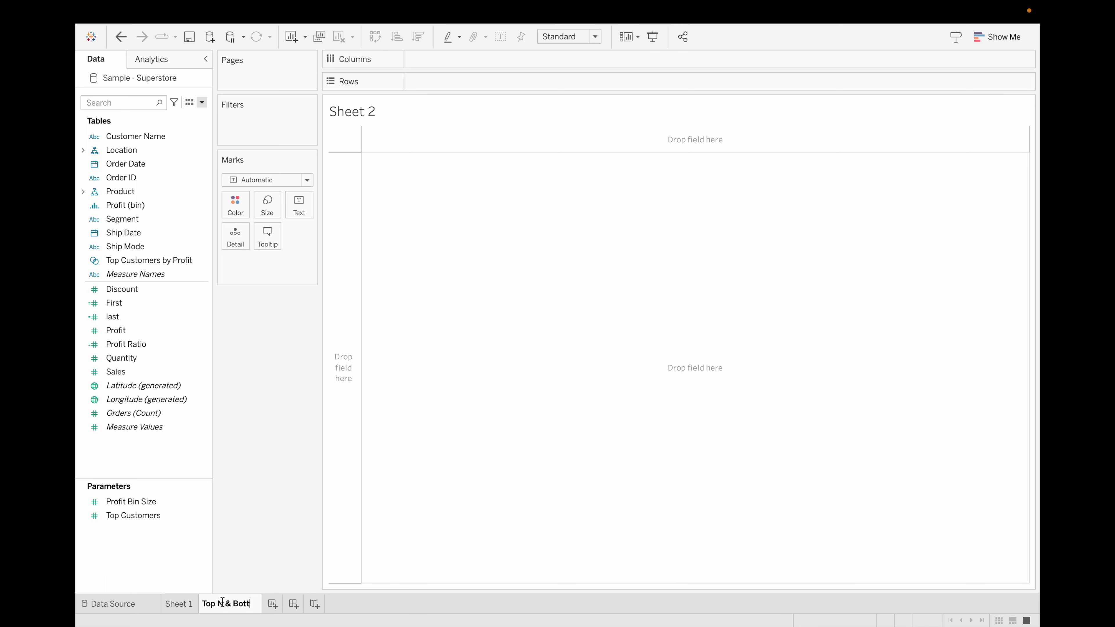
{"action": "type", "text": "om N usin"}
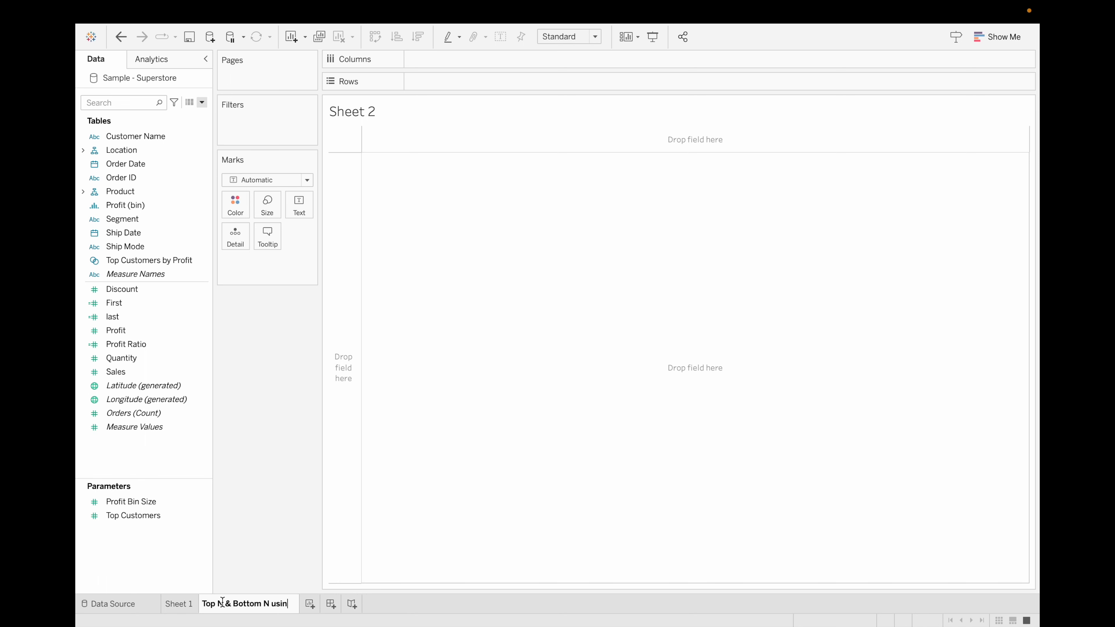
{"action": "type", "text": "g First "}
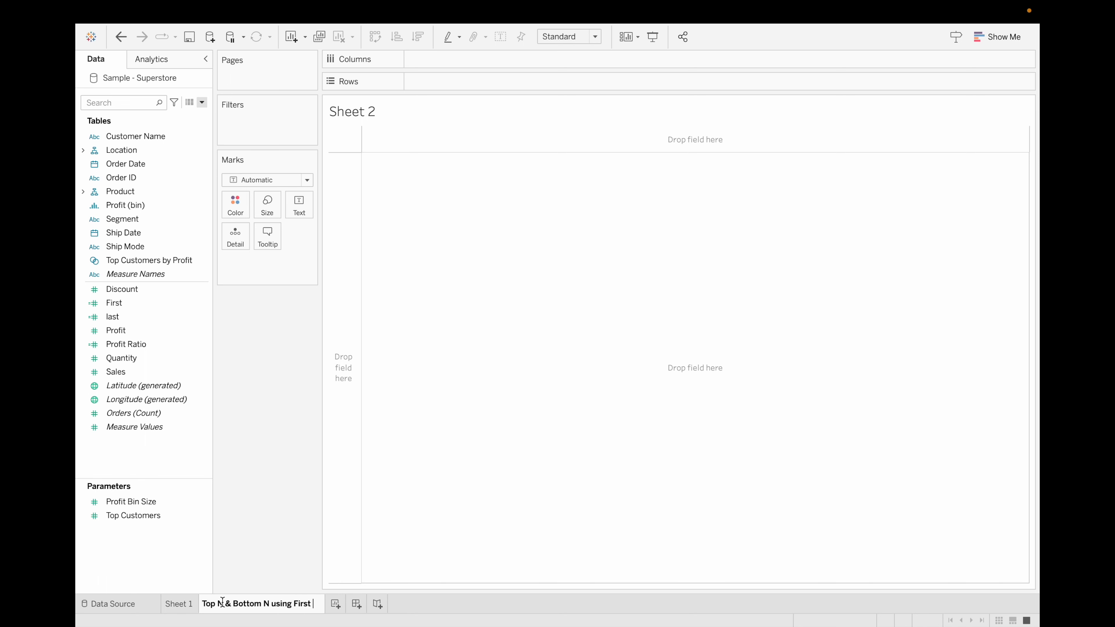
{"action": "type", "text": "& LAst"}
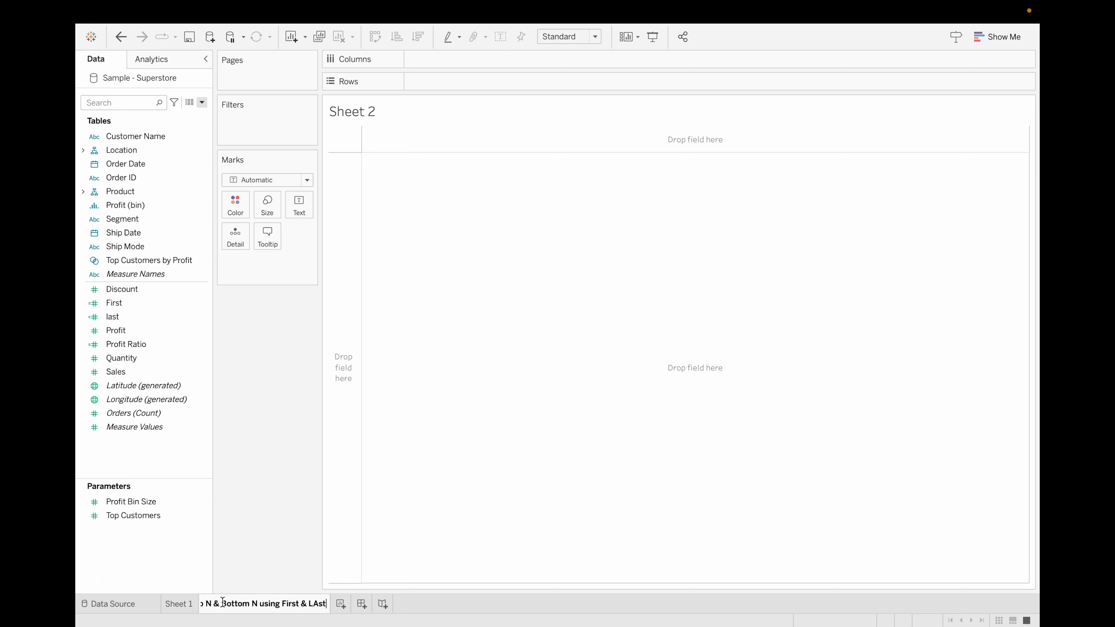
{"action": "key", "text": "Return"}
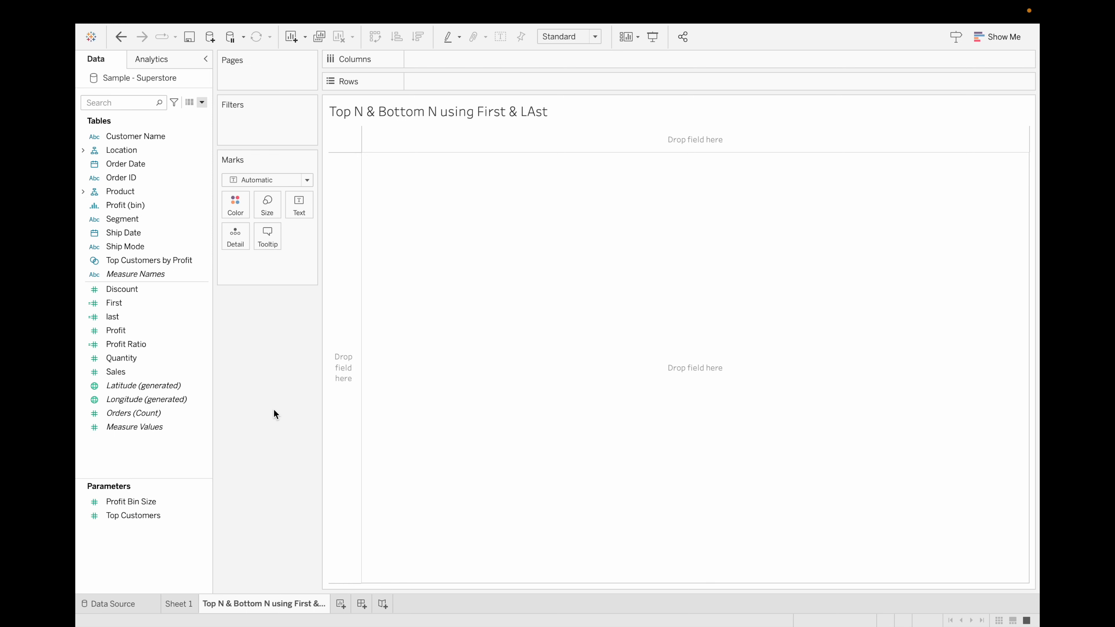
Create a Float parameter named Select Top N Values with a current value of 5.
{"action": "left_click", "coordinate": [202, 102]}
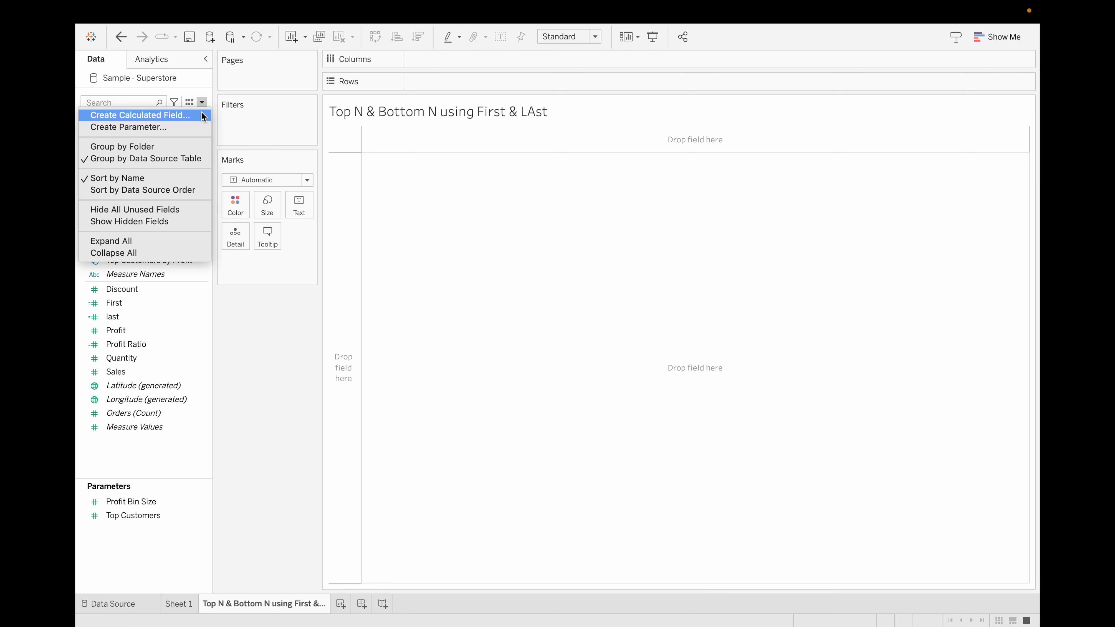
{"action": "left_click", "coordinate": [183, 128]}
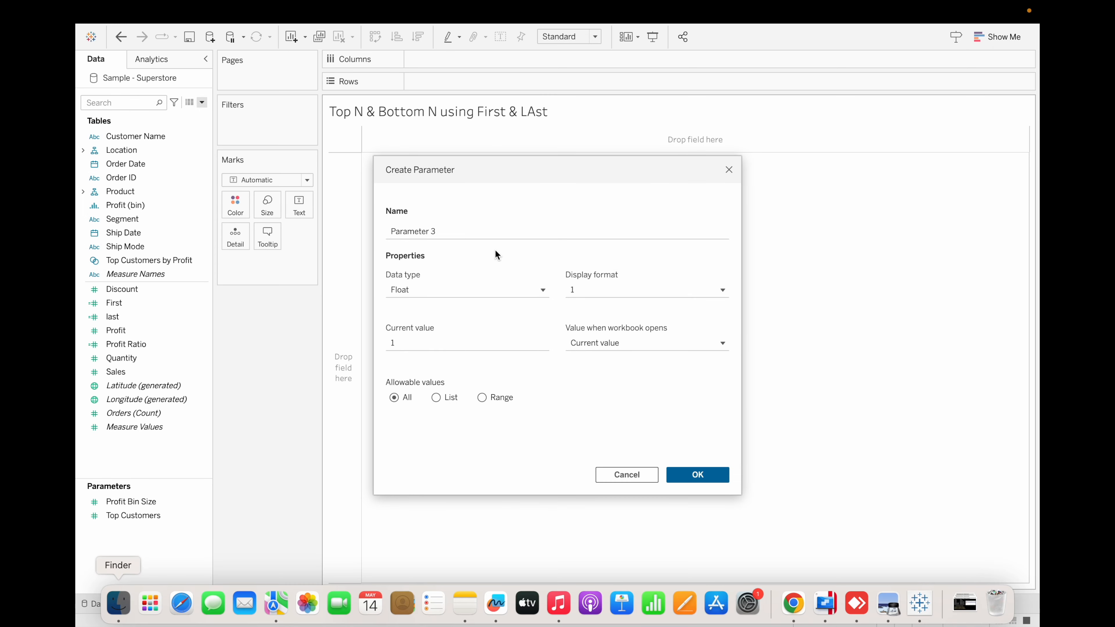
{"action": "key", "text": "BackSpace"}
{"action": "key", "text": "BackSpace"}
{"action": "key", "text": "BackSpace"}
{"action": "key", "text": "BackSpace"}
{"action": "key", "text": "BackSpace"}
{"action": "key", "text": "BackSpace"}
{"action": "key", "text": "BackSpace"}
{"action": "key", "text": "BackSpace"}
{"action": "key", "text": "BackSpace"}
{"action": "key", "text": "BackSpace"}
{"action": "key", "text": "BackSpace"}
{"action": "type", "text": "Select "}
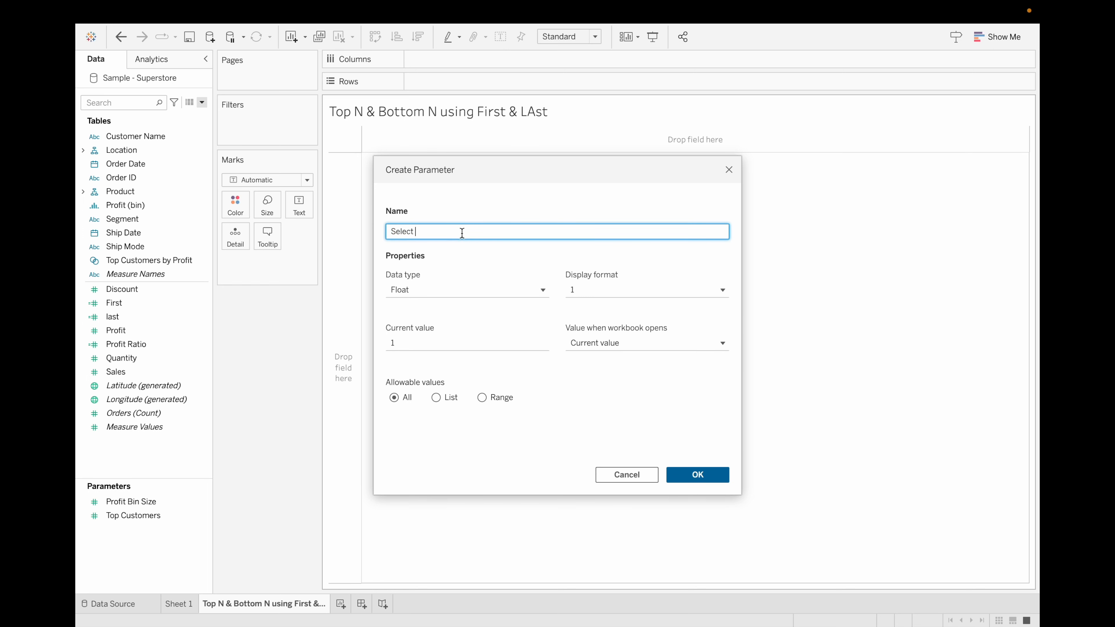
{"action": "type", "text": "Top N Values"}
{"action": "left_click", "coordinate": [501, 344]}
{"action": "type", "text": "5"}
{"action": "left_click", "coordinate": [695, 476]}
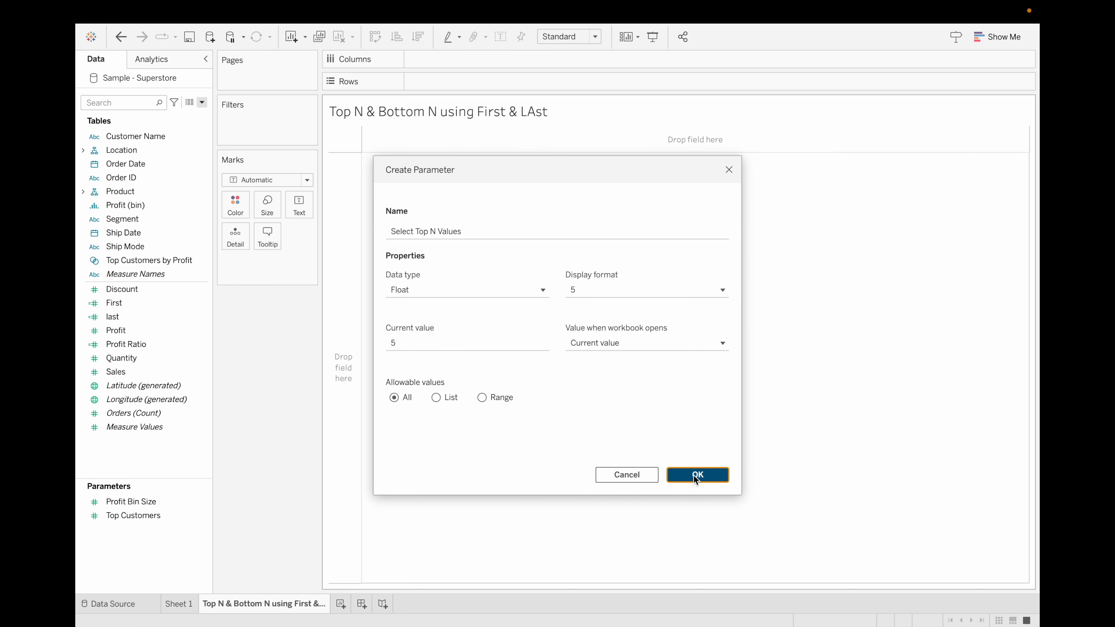
Start a new calculated field and name it Top N & Bottom N Customers.
{"action": "left_click", "coordinate": [202, 102]}
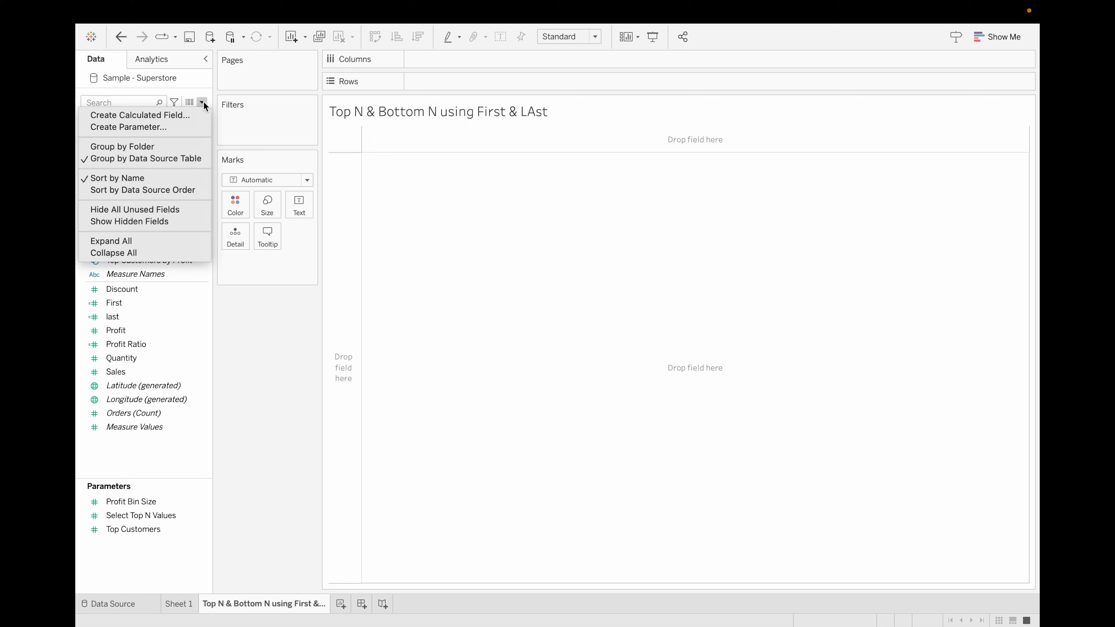
{"action": "left_click", "coordinate": [189, 116]}
{"action": "key", "text": "BackSpace"}
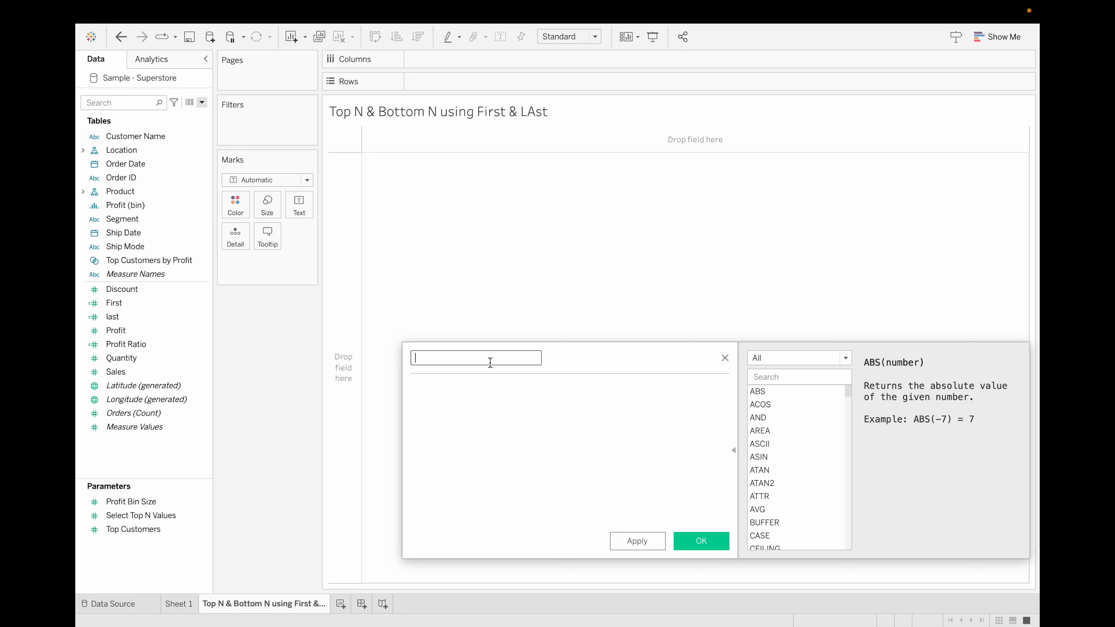
{"action": "type", "text": "Top N & Bottom N Customers"}
{"action": "left_click", "coordinate": [454, 391]}
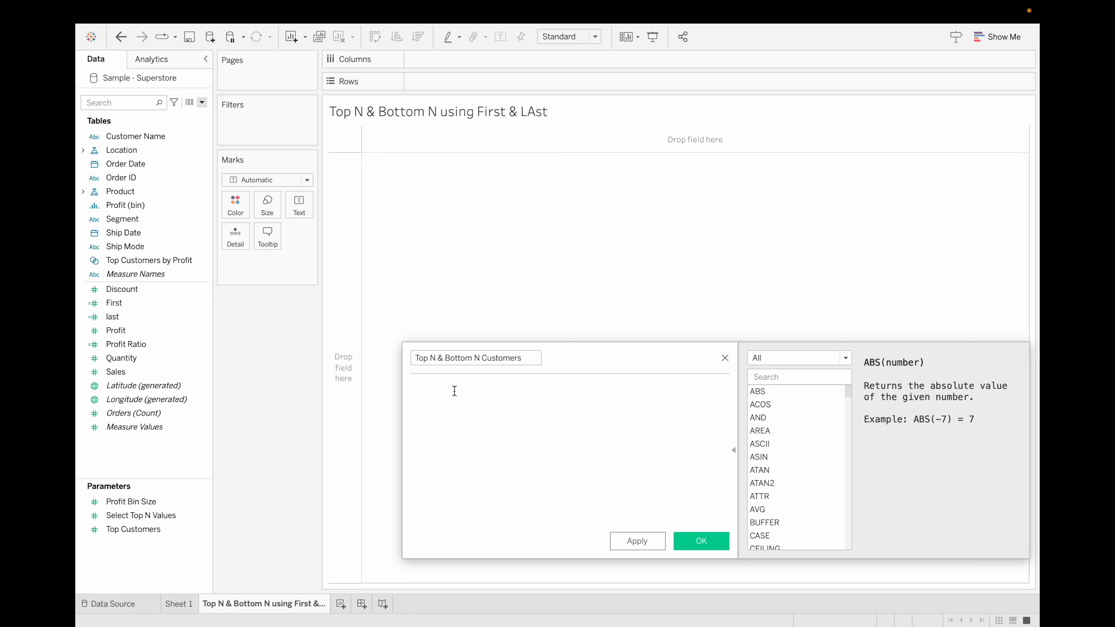
Begin the calculated field's formula with the condition IF FIRST() > = -.
{"action": "type", "text": "IF first"}
{"action": "key", "text": "Down"}
{"action": "key", "text": "Return"}
{"action": "type", "text": ") > = - top"}
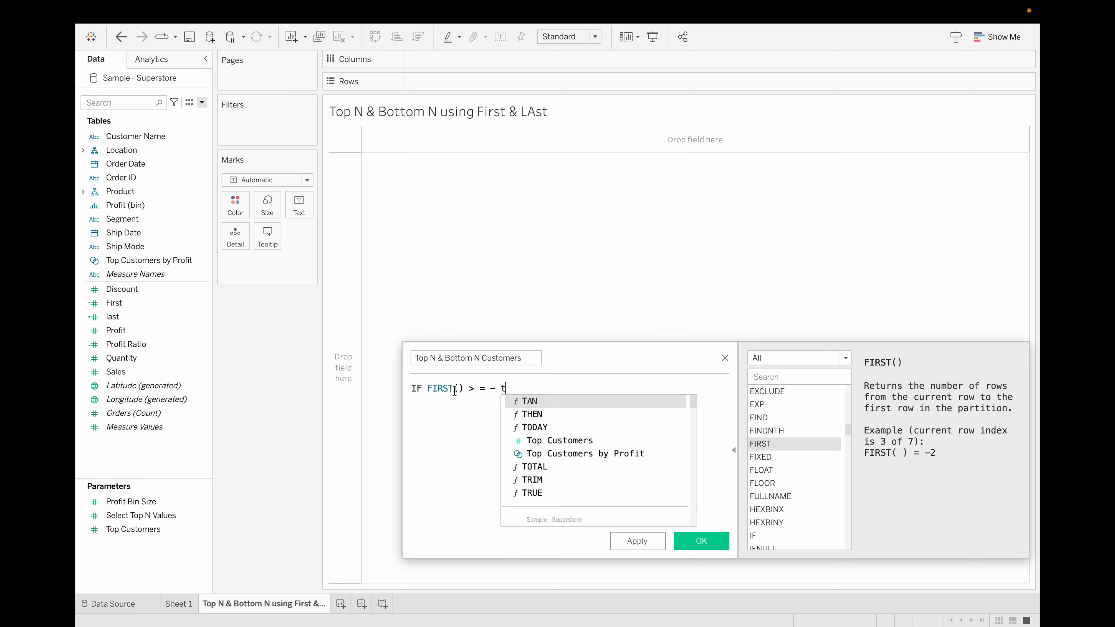
{"action": "key", "text": "Down"}
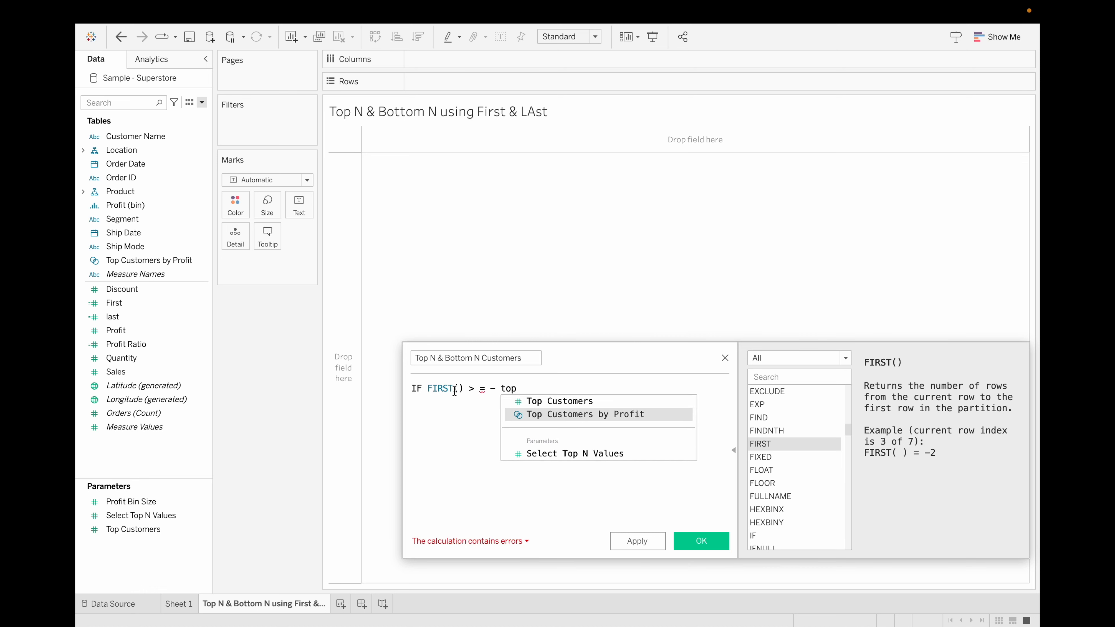
{"action": "key", "text": "Return"}
{"action": "left_click", "coordinate": [639, 401]}
{"action": "key", "text": "BackSpace"}
{"action": "key", "text": "BackSpace"}
{"action": "key", "text": "BackSpace"}
{"action": "key", "text": "BackSpace"}
{"action": "key", "text": "BackSpace"}
{"action": "key", "text": "BackSpace"}
{"action": "key", "text": "BackSpace"}
{"action": "key", "text": "BackSpace"}
{"action": "key", "text": "BackSpace"}
{"action": "key", "text": "BackSpace"}
{"action": "key", "text": "BackSpace"}
{"action": "key", "text": "BackSpace"}
{"action": "key", "text": "BackSpace"}
{"action": "key", "text": "BackSpace"}
{"action": "key", "text": "BackSpace"}
{"action": "key", "text": "BackSpace"}
{"action": "key", "text": "BackSpace"}
{"action": "key", "text": "BackSpace"}
{"action": "key", "text": "BackSpace"}
{"action": "key", "text": "BackSpace"}
{"action": "key", "text": "BackSpace"}
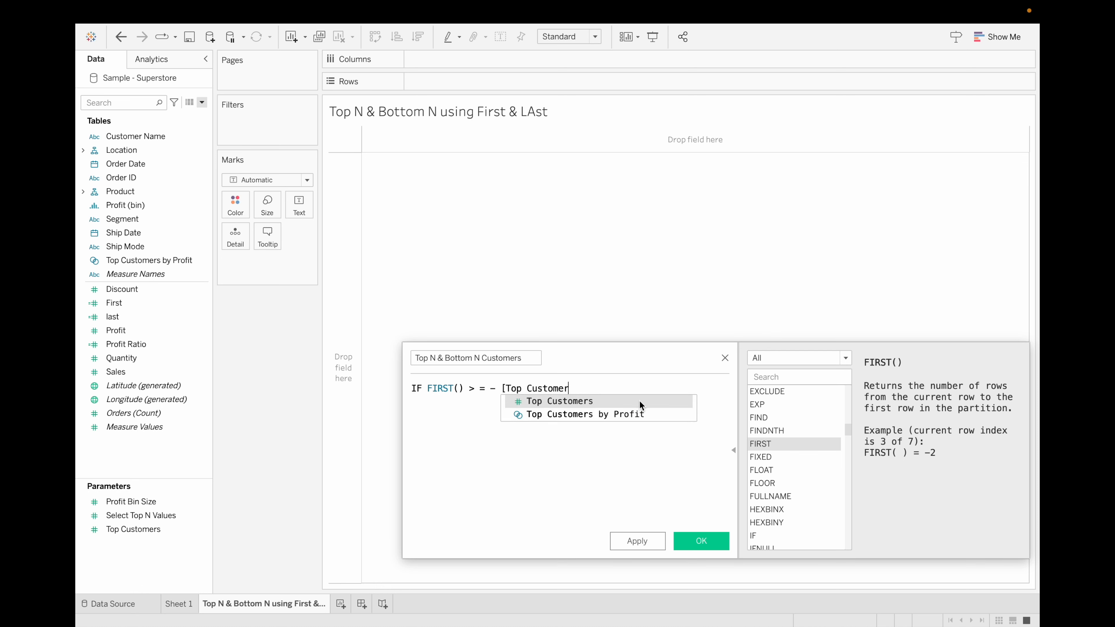
{"action": "key", "text": "BackSpace"}
{"action": "key", "text": "BackSpace"}
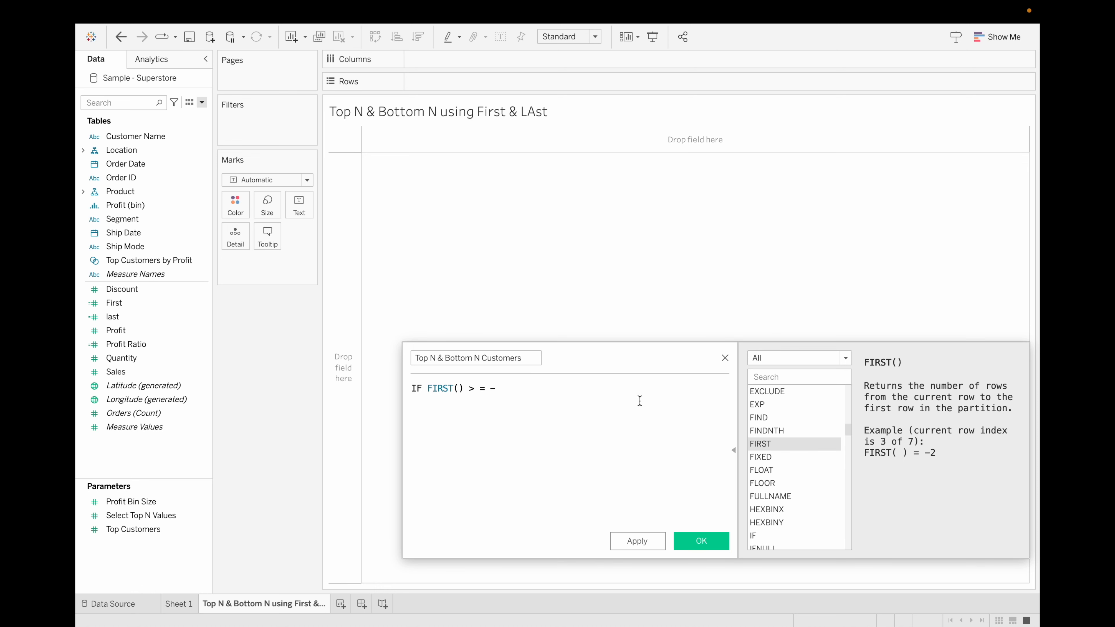
Complete the FIRST() condition with the Select Top N Values parameter, returning "Top N Customers" when it is met.
{"action": "type", "text": "se"}
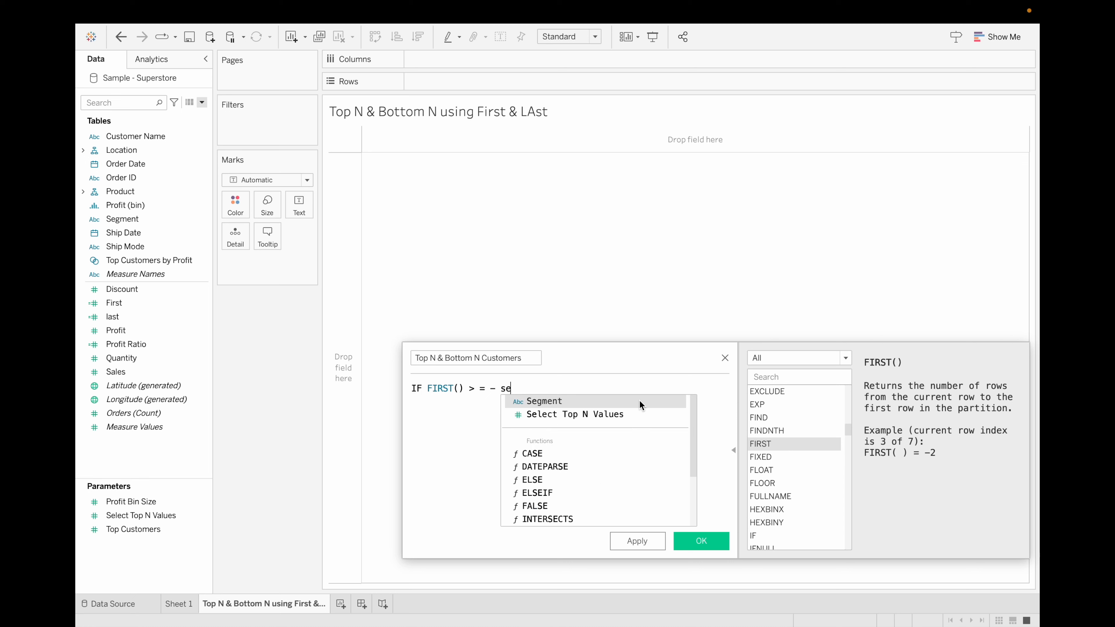
{"action": "key", "text": "Return"}
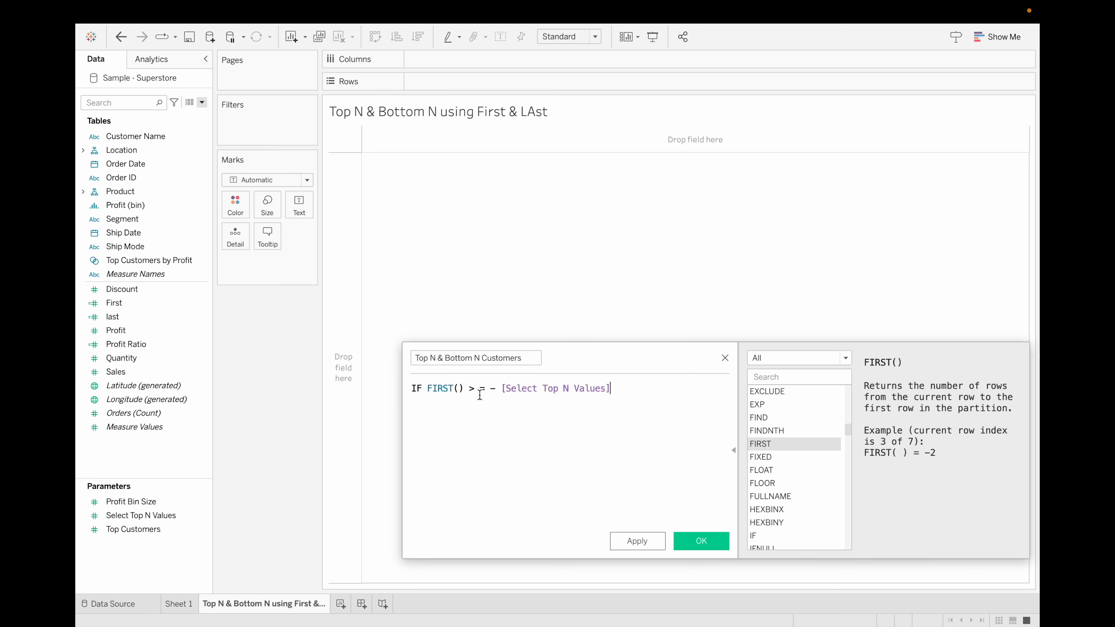
{"action": "type", "text": "then     "}
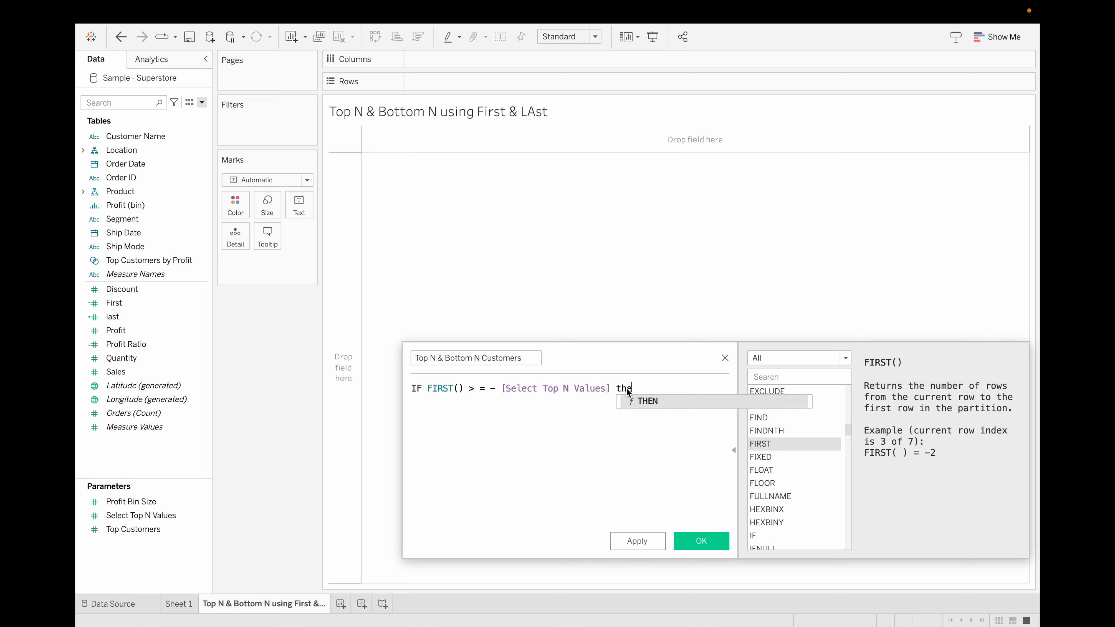
{"action": "type", "text": "\"Top "}
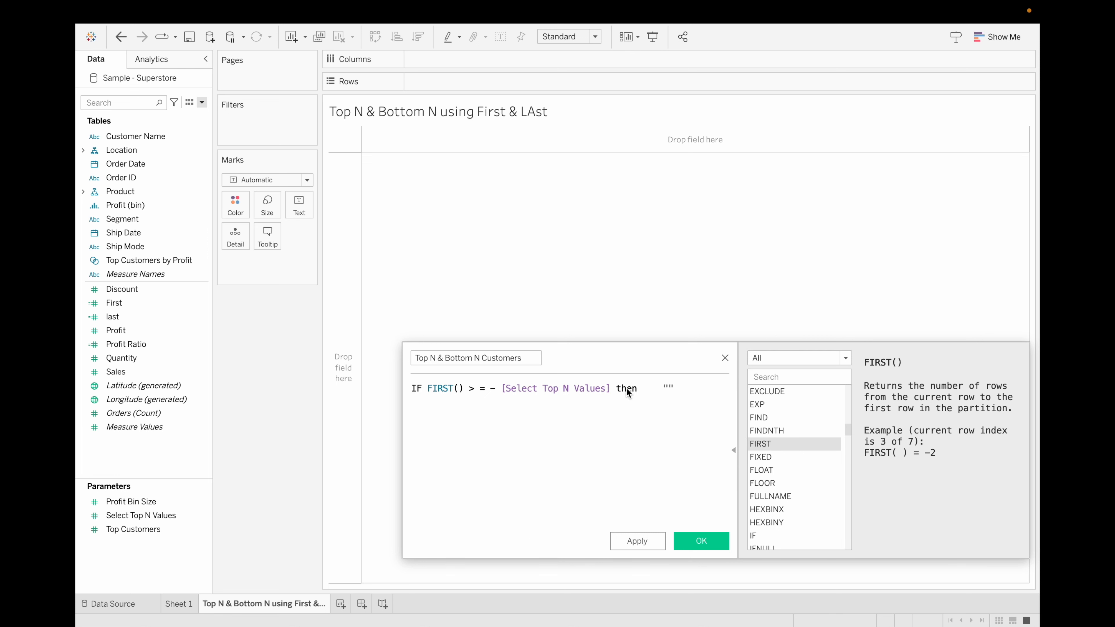
{"action": "type", "text": "N Cust"}
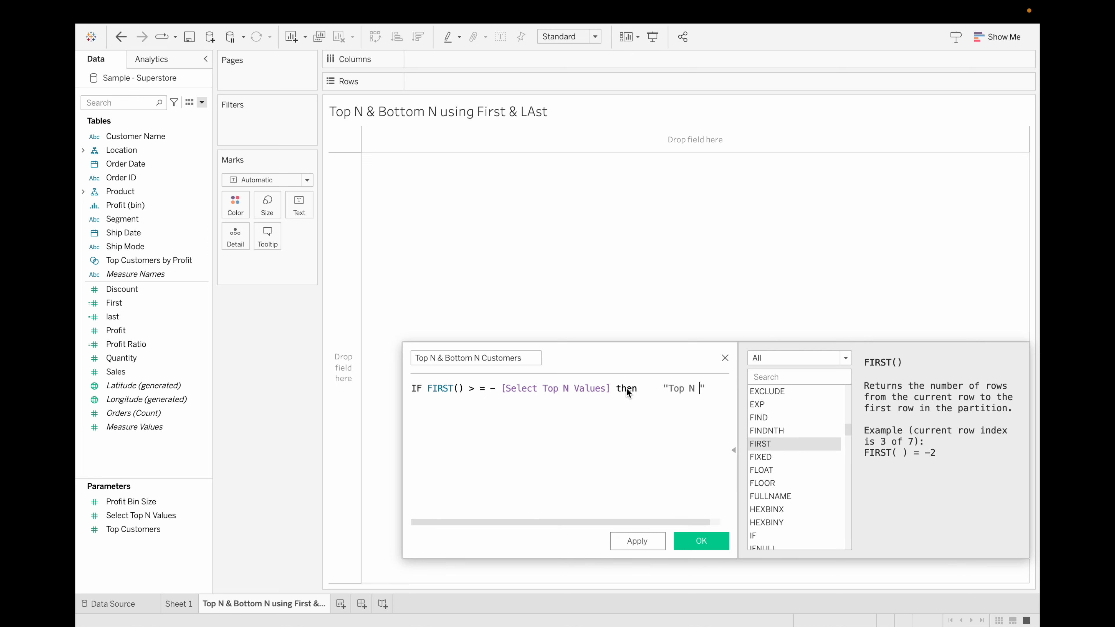
{"action": "type", "text": "omers"}
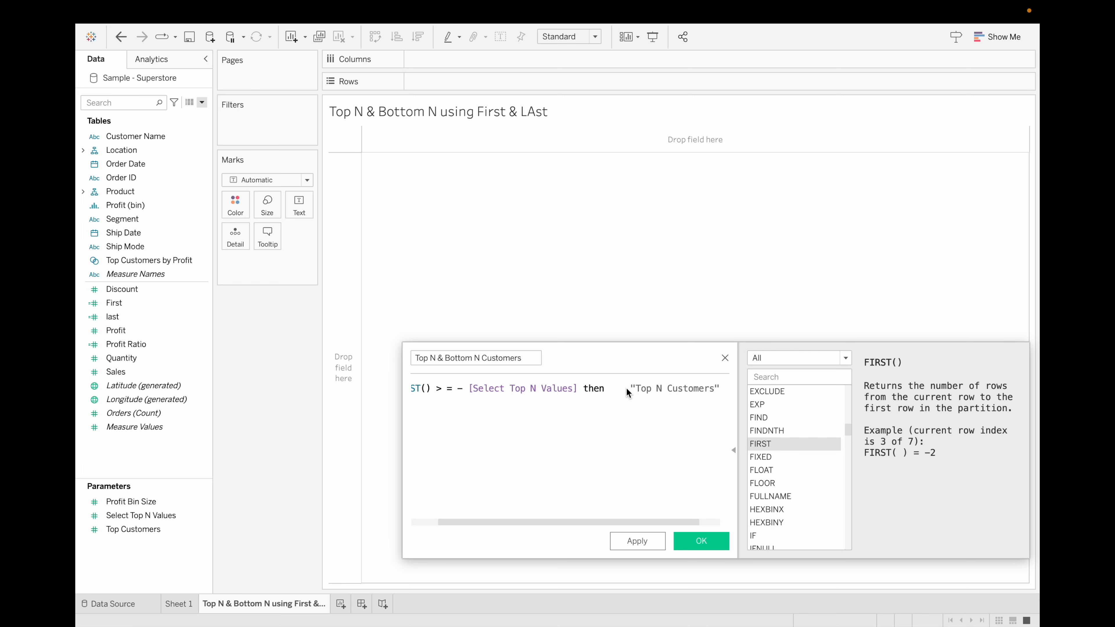
Add an elseif line testing LAST() < = [Select Top N Values] that returns "Bottom N Customers".
{"action": "key", "text": "Return"}
{"action": "type", "text": "elseif  last"}
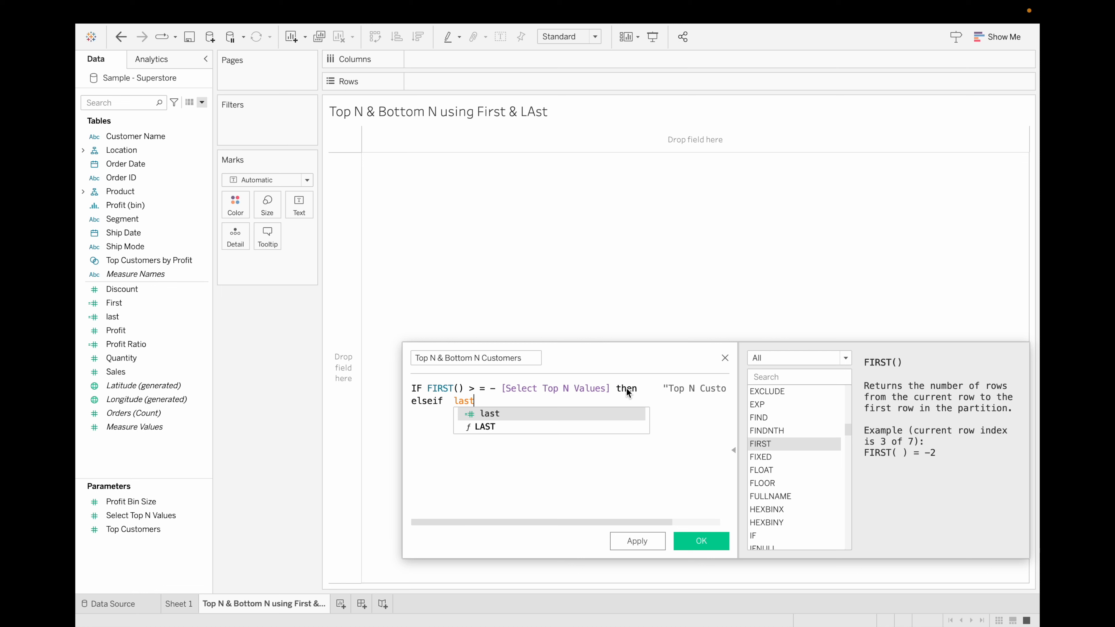
{"action": "key", "text": "Down"}
{"action": "key", "text": "Return"}
{"action": "type", "text": "< = sele"}
{"action": "key", "text": "Return"}
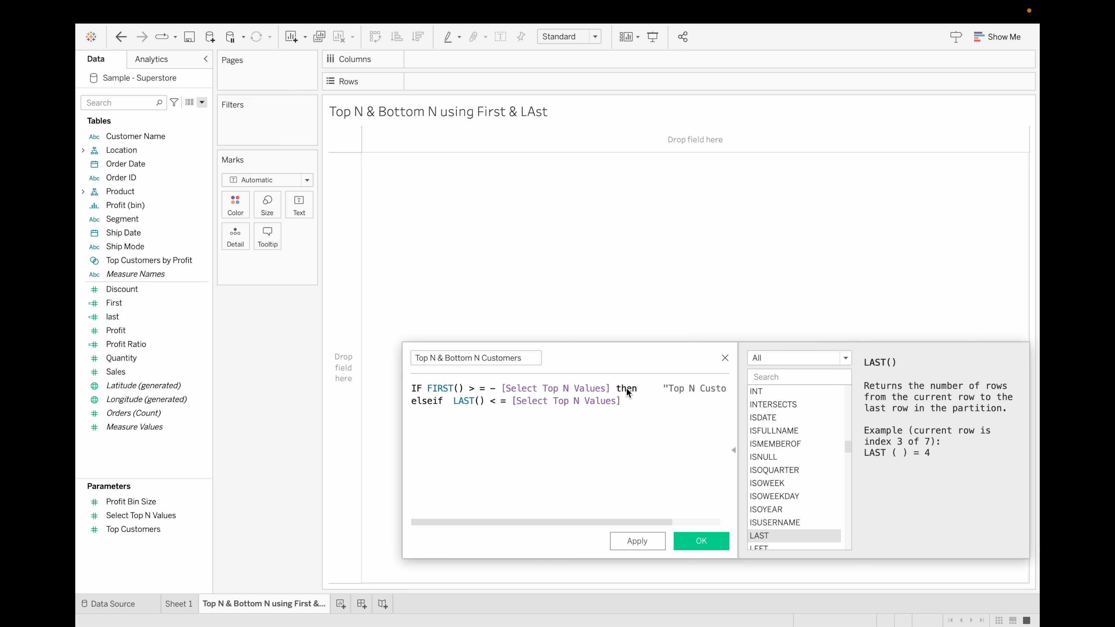
{"action": "type", "text": "THEN \"Bottom N"}
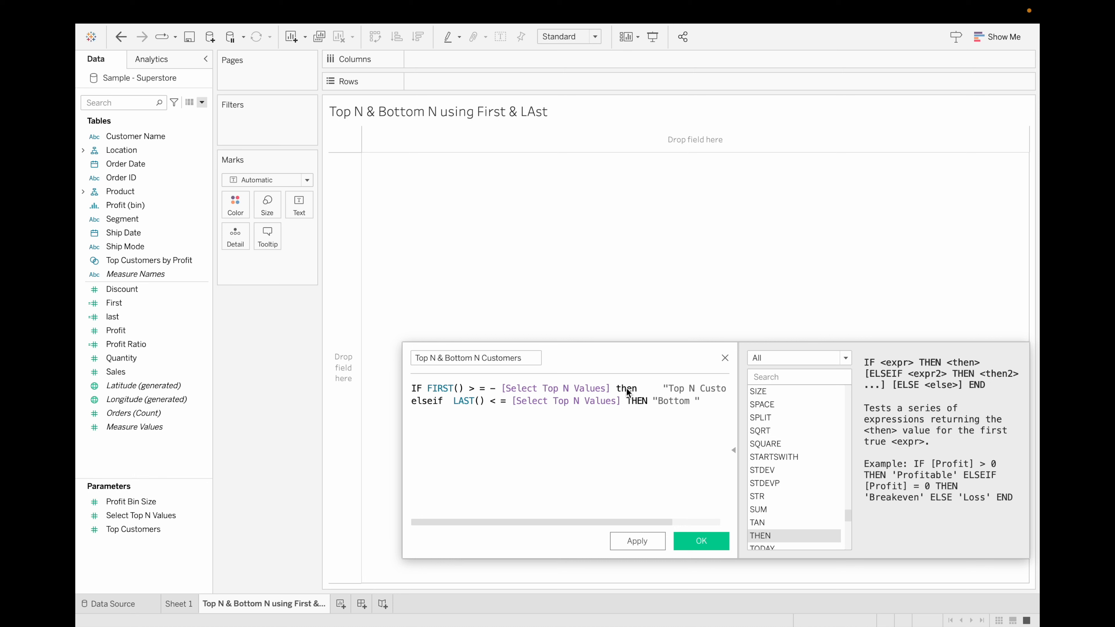
{"action": "type", "text": " Customers\""}
Finish the formula with else "Other Customers" and a closing END.
{"action": "key", "text": "Return"}
{"action": "type", "text": "else \"Other Customers\""}
{"action": "key", "text": "Return"}
{"action": "type", "text": "end"}
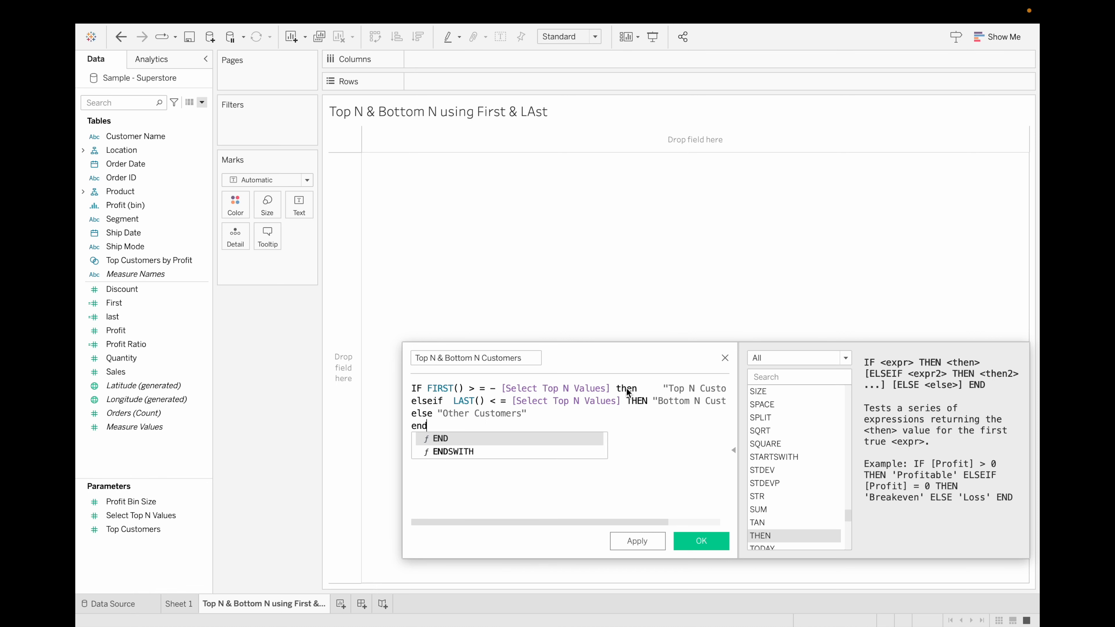
{"action": "key", "text": "Return"}
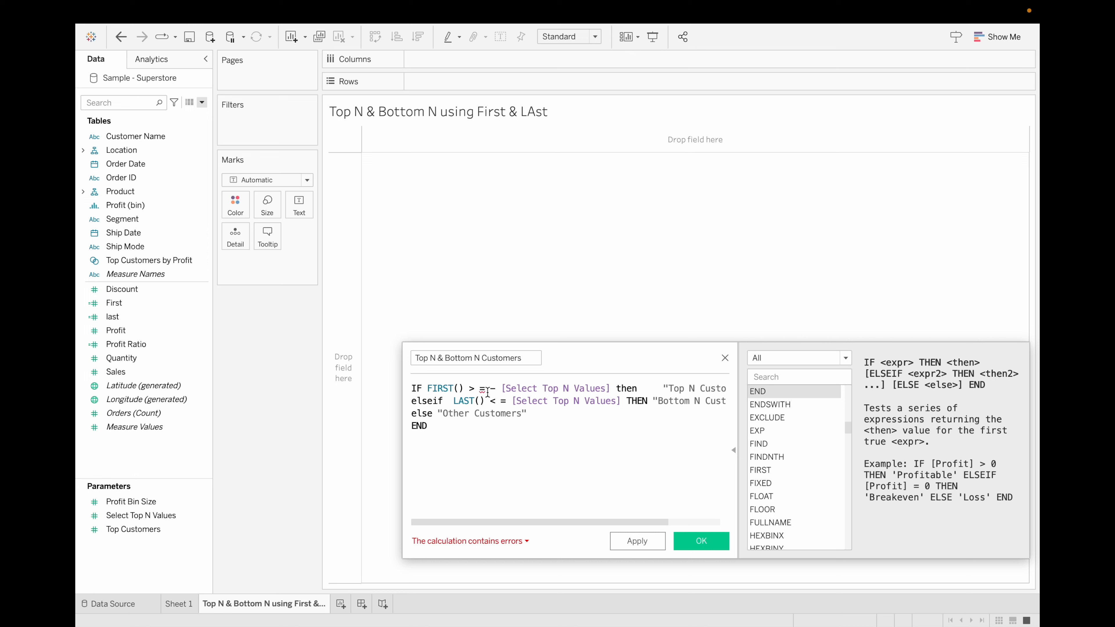
Remove the spaces inside the comparison operators so they read >= and <=, and save the calculated field.
{"action": "mouse_move", "coordinate": [480, 391]}
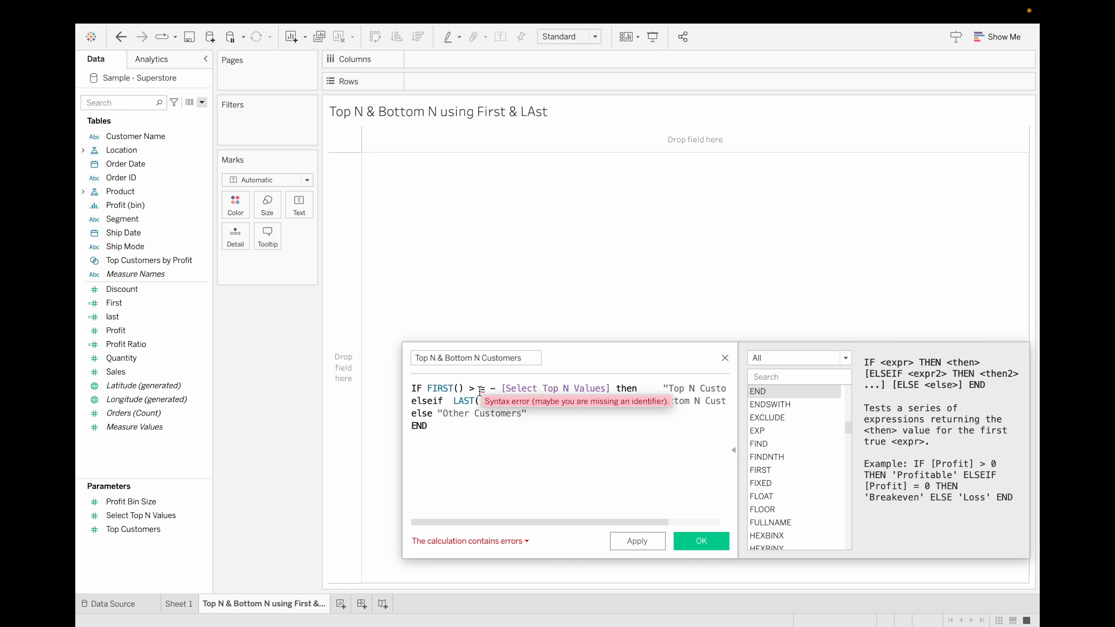
{"action": "left_click", "coordinate": [480, 391]}
{"action": "key", "text": "BackSpace"}
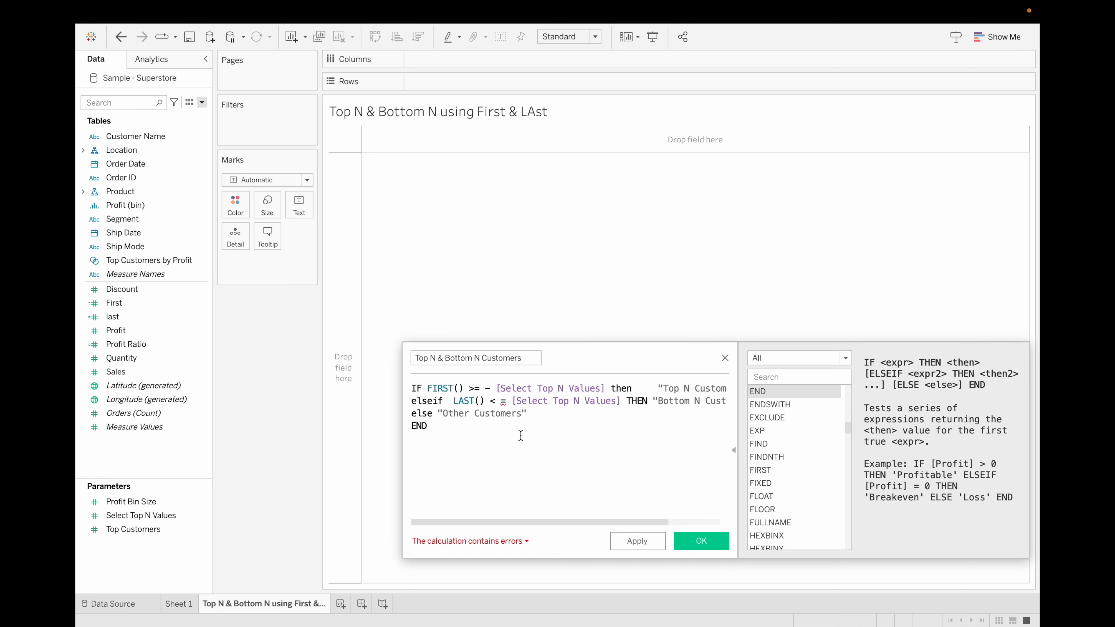
{"action": "left_click", "coordinate": [503, 400]}
{"action": "key", "text": "BackSpace"}
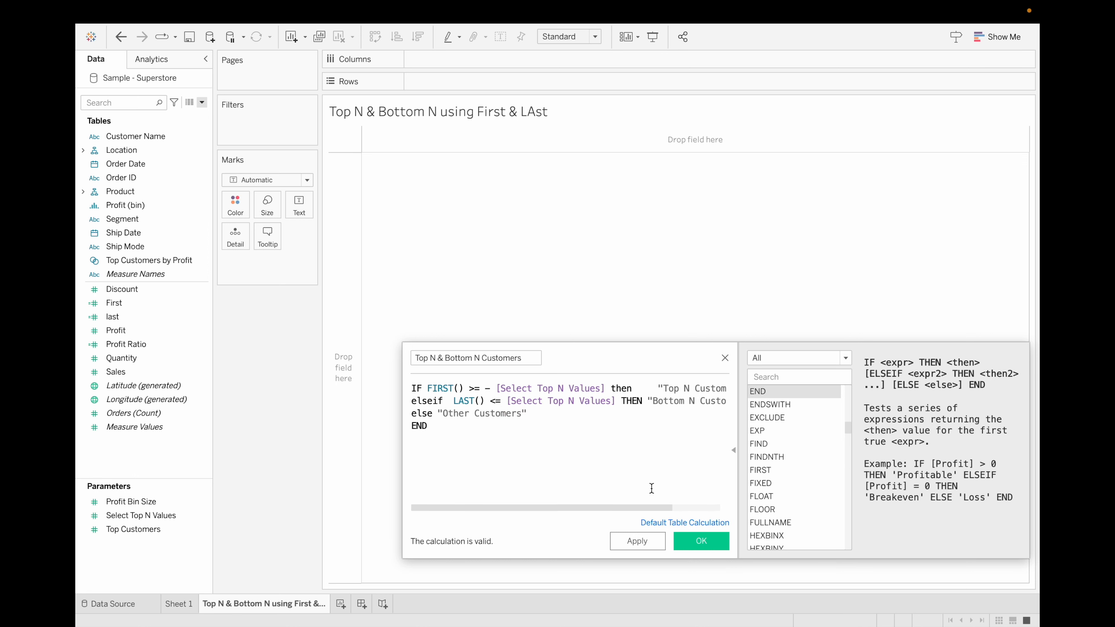
{"action": "left_click", "coordinate": [704, 541]}
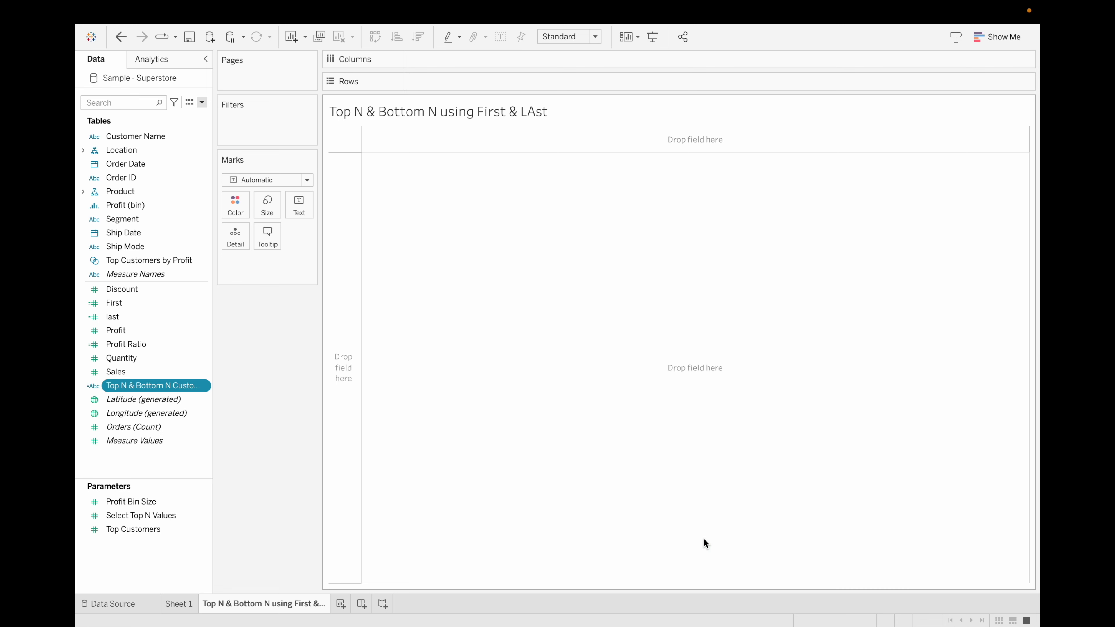
Build a text table with Customer Name on rows and the sum of Sales as the text values.
{"action": "left_click_drag", "start_coordinate": [176, 137], "coordinate": [469, 76]}
{"action": "left_click", "coordinate": [201, 370]}
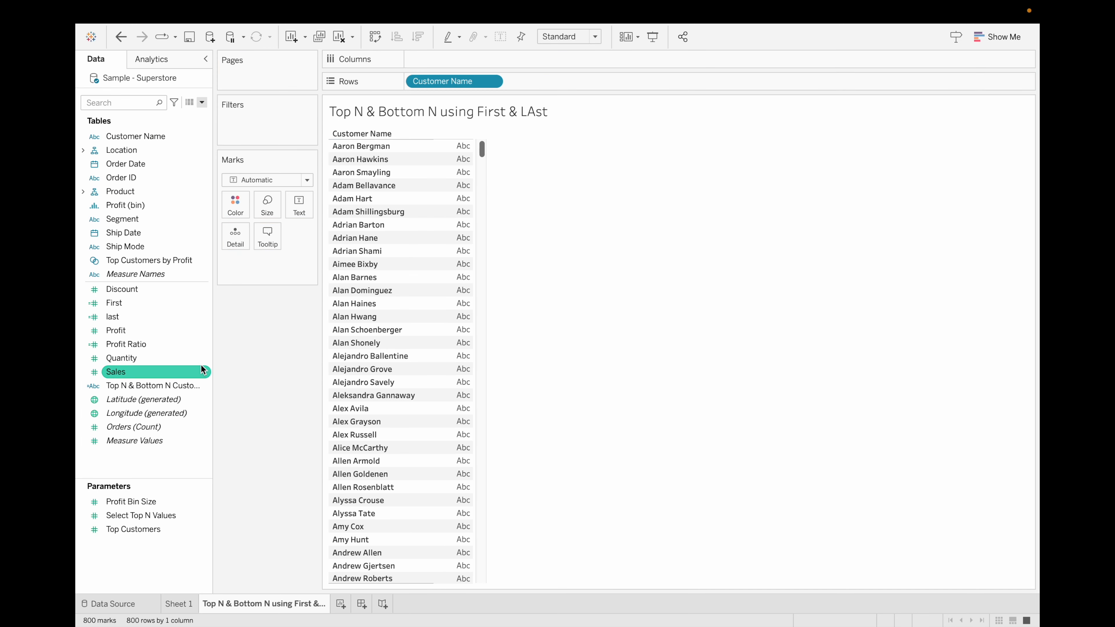
{"action": "left_click_drag", "start_coordinate": [200, 364], "coordinate": [313, 206]}
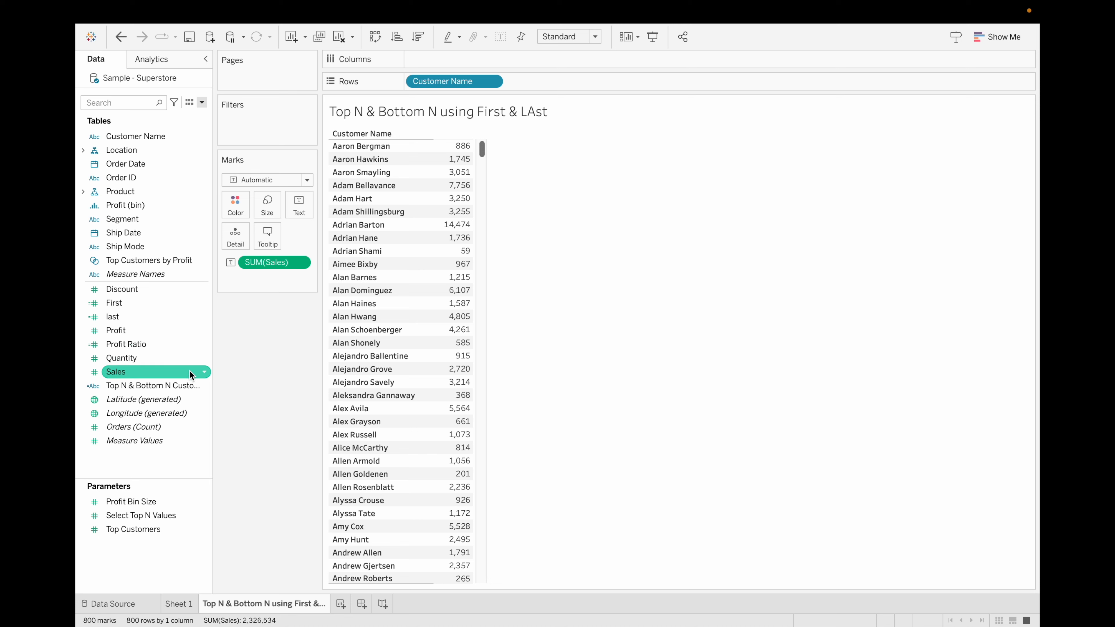
Add Top N & Bottom N Customers as a filter with its control shown, and keep only Top N Customers selected.
{"action": "left_click_drag", "start_coordinate": [176, 385], "coordinate": [295, 130]}
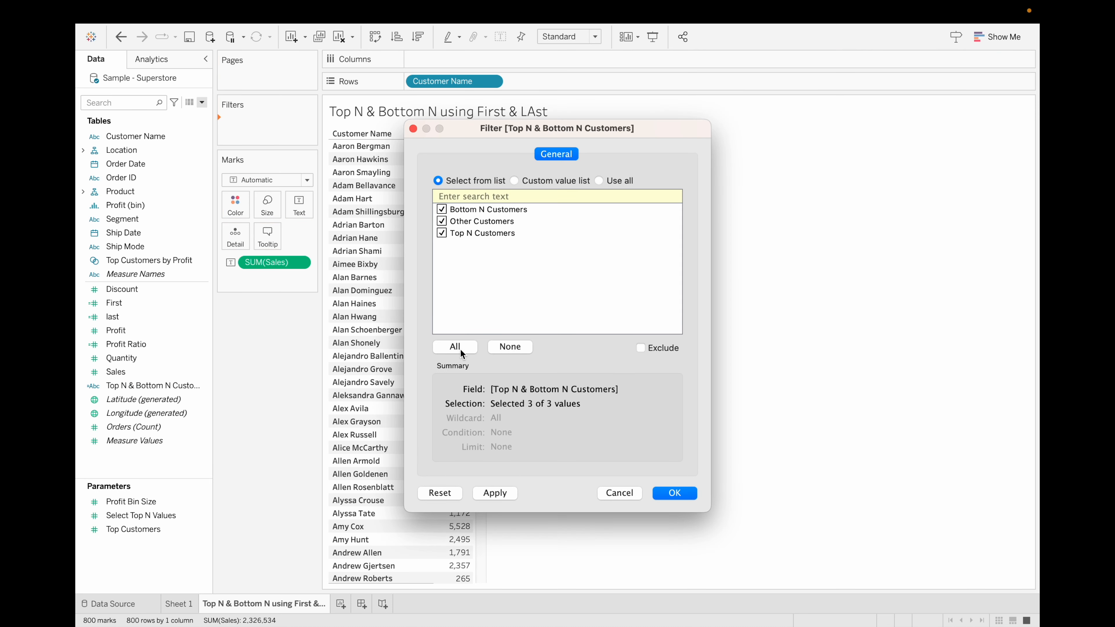
{"action": "left_click", "coordinate": [665, 494]}
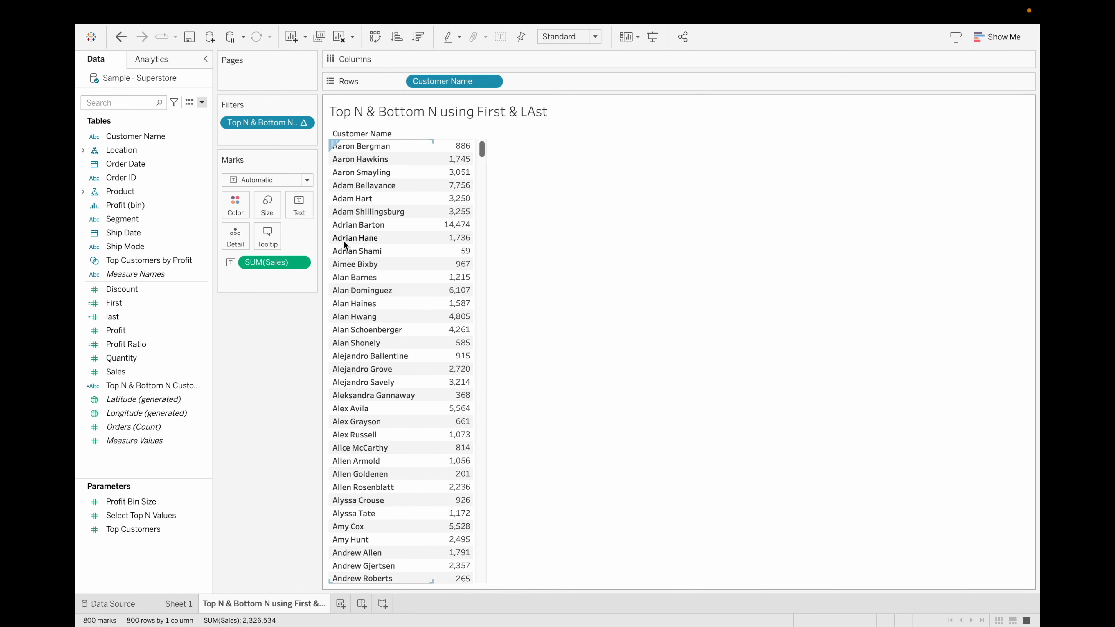
{"action": "left_click", "coordinate": [305, 123]}
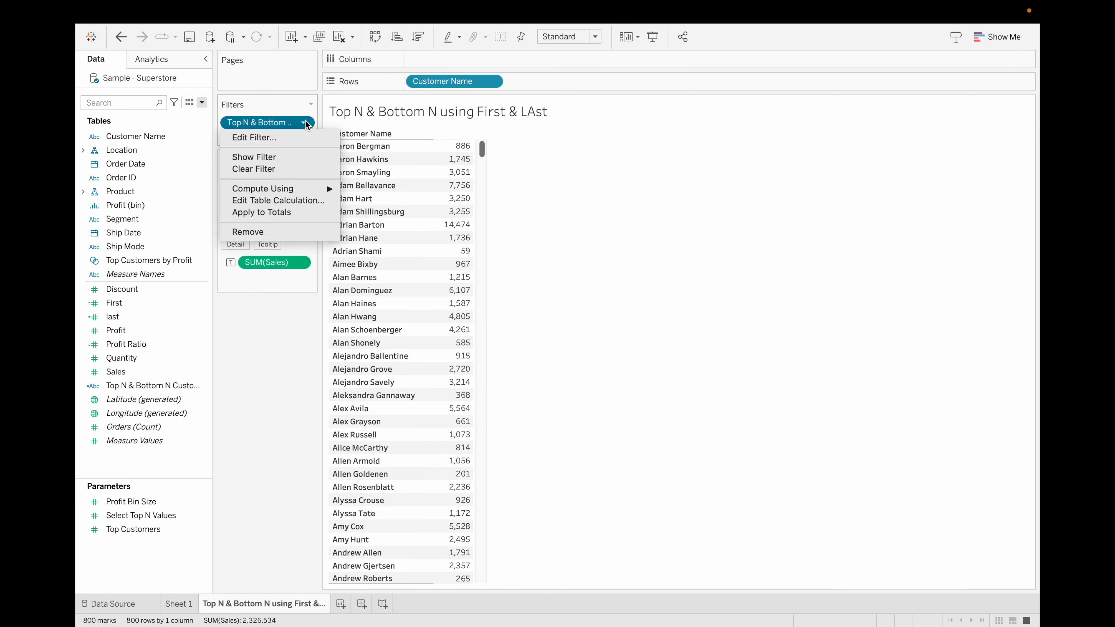
{"action": "left_click", "coordinate": [281, 157]}
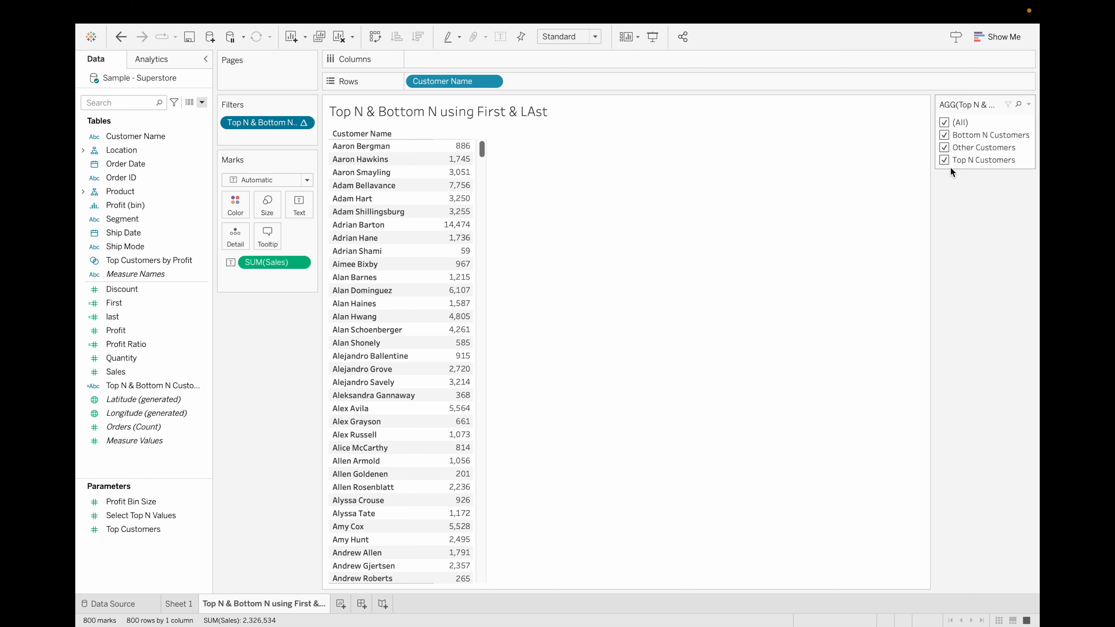
{"action": "left_click", "coordinate": [946, 136]}
{"action": "left_click", "coordinate": [946, 147]}
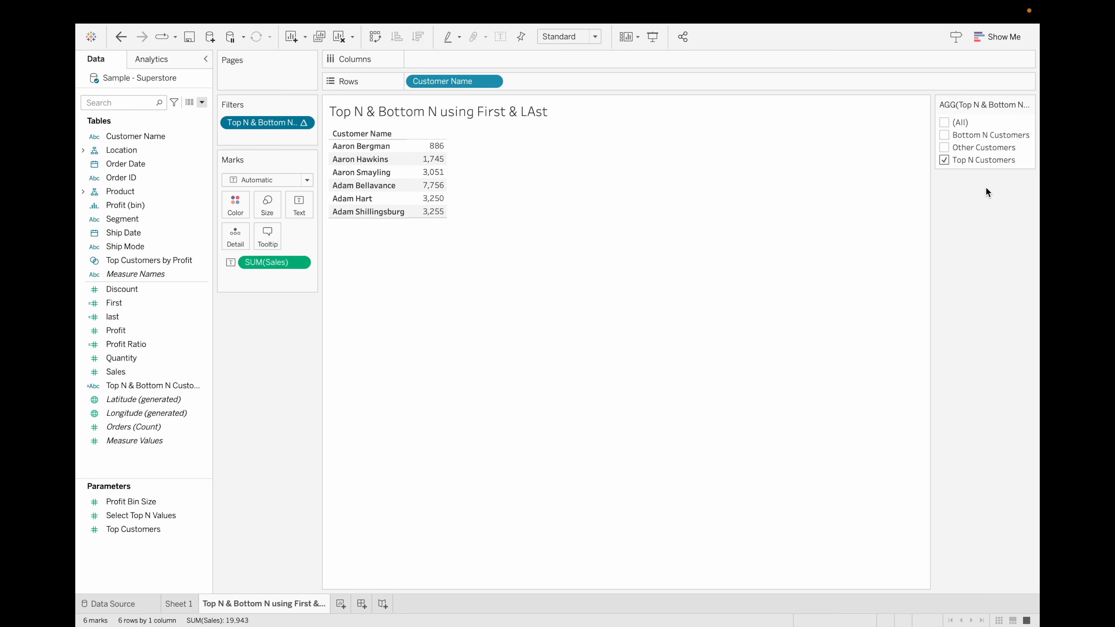
Sort Customer Name in descending order by the field Sales, aggregated as Sum.
{"action": "left_click", "coordinate": [492, 81]}
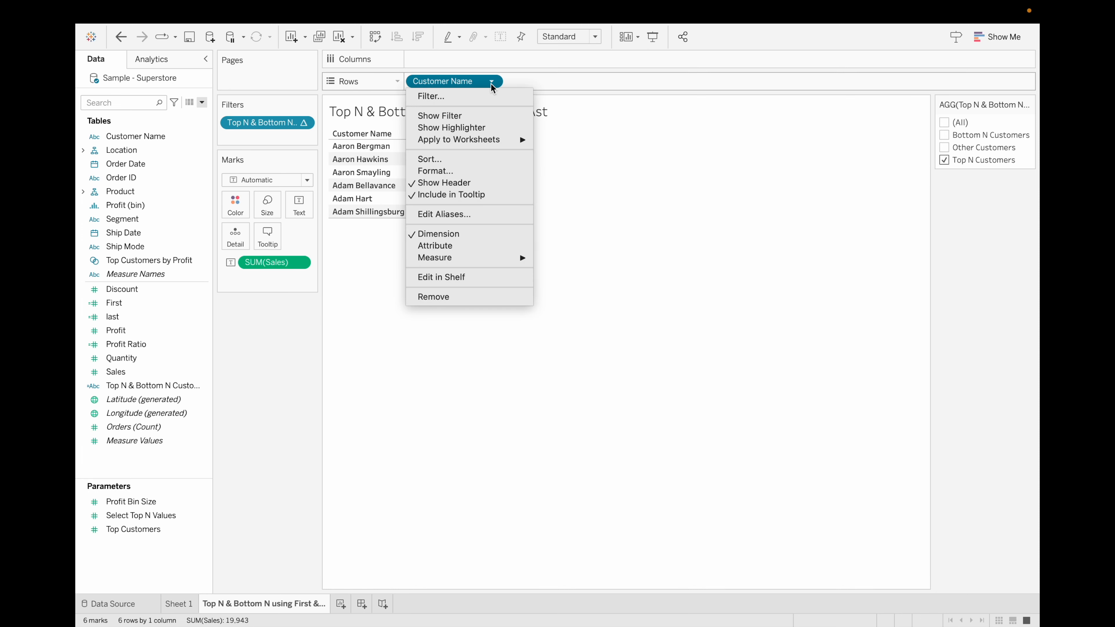
{"action": "left_click", "coordinate": [466, 161]}
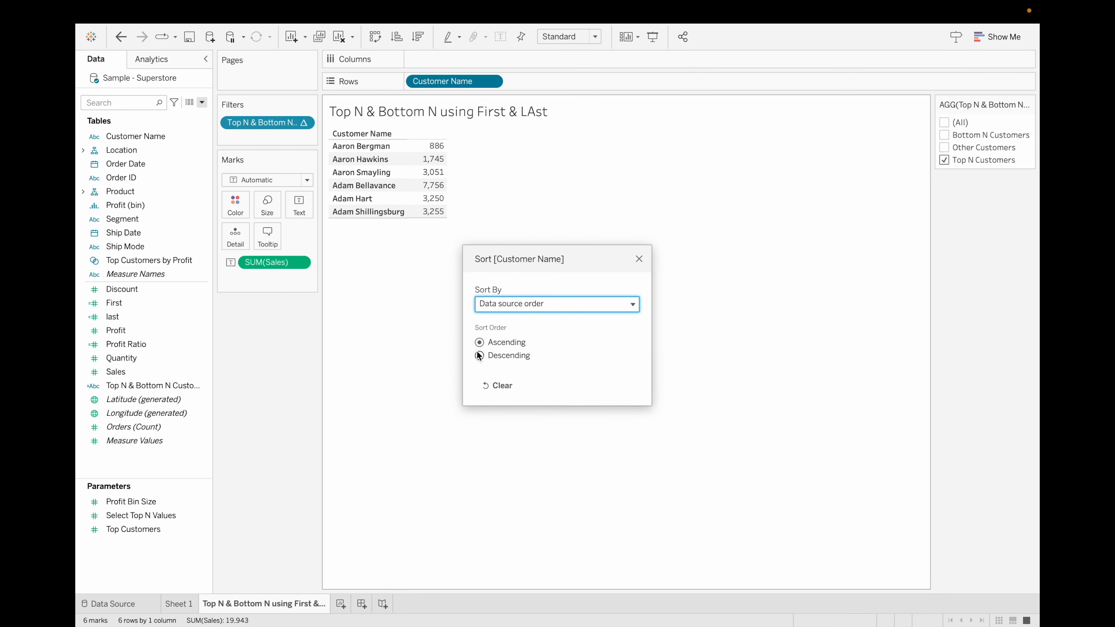
{"action": "left_click", "coordinate": [479, 355]}
{"action": "left_click", "coordinate": [579, 304]}
{"action": "left_click", "coordinate": [542, 340]}
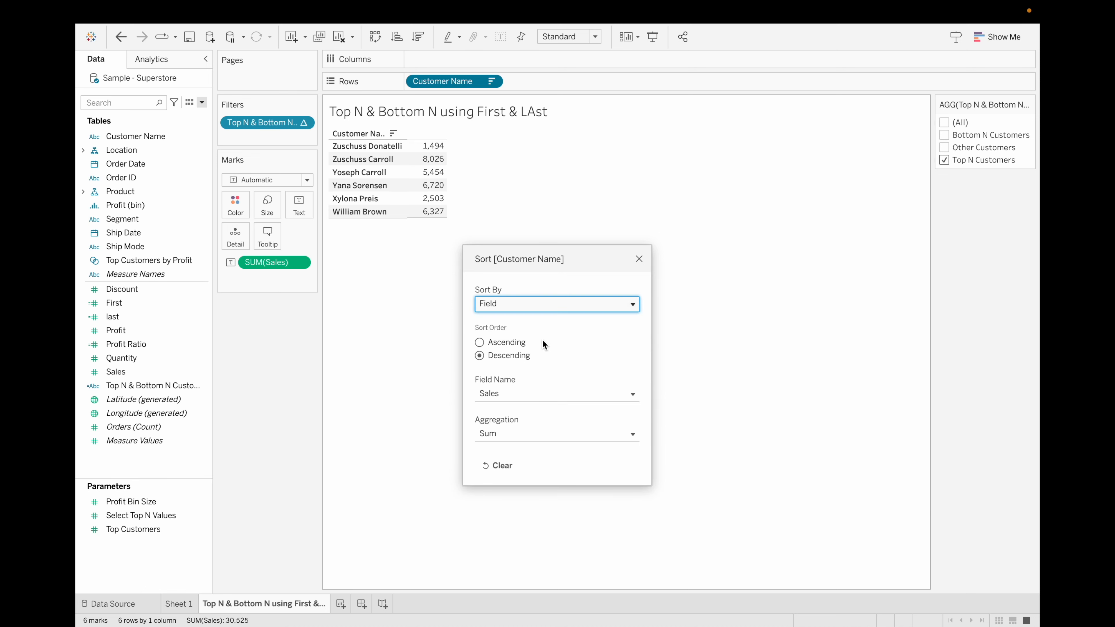
{"action": "left_click", "coordinate": [639, 259]}
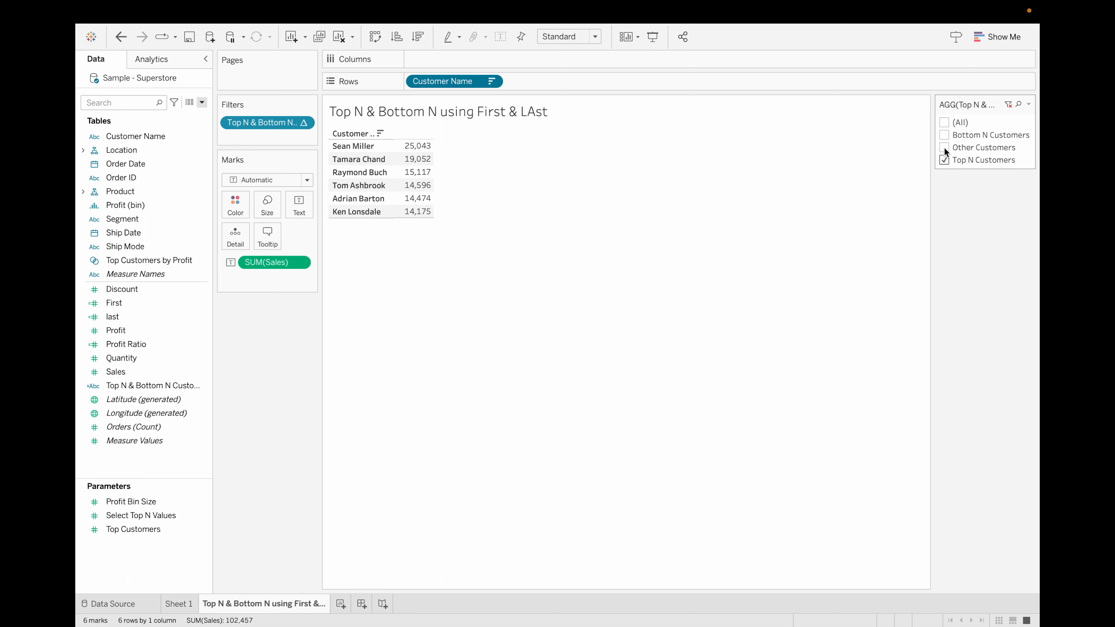
Check the filter by viewing Bottom N Customers together with Top N Customers, and Other Customers alone.
{"action": "left_click", "coordinate": [946, 135]}
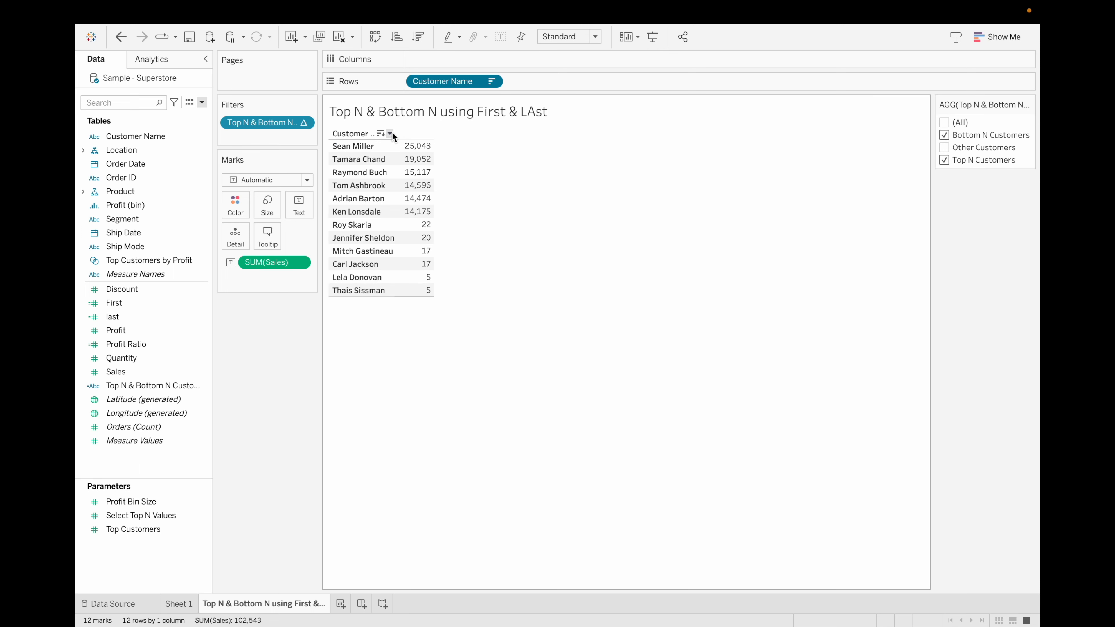
{"action": "left_click", "coordinate": [945, 137]}
{"action": "left_click", "coordinate": [944, 160]}
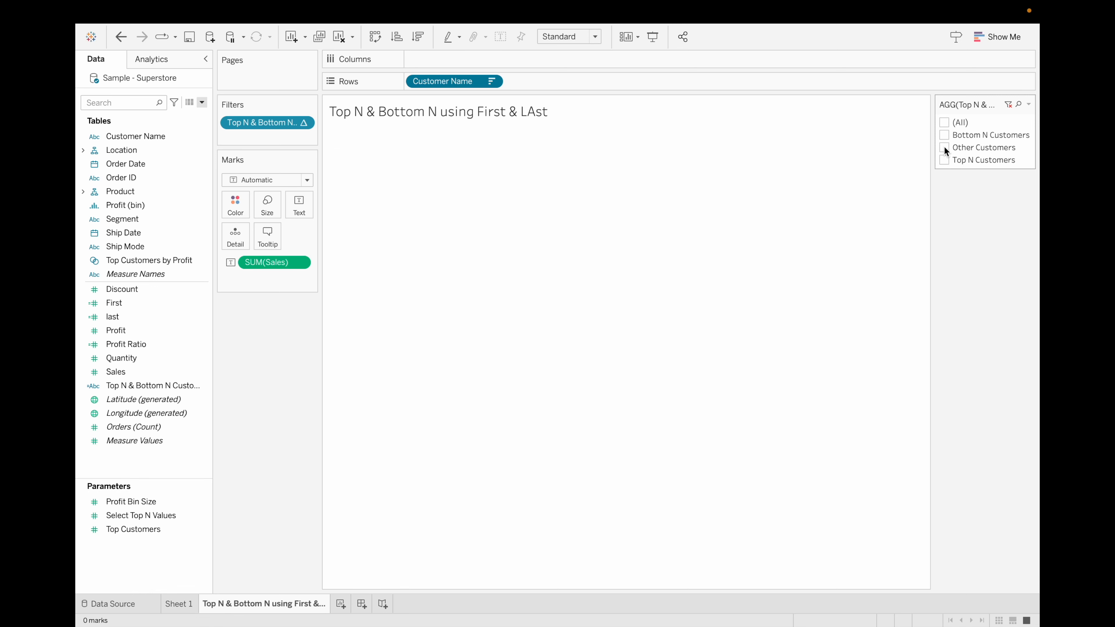
{"action": "left_click", "coordinate": [944, 148]}
Show the Select Top N Values parameter control and filter the table to Top N Customers and Bottom N Customers only.
{"action": "right_click", "coordinate": [184, 516]}
{"action": "left_click", "coordinate": [265, 315]}
{"action": "left_click", "coordinate": [945, 160]}
{"action": "left_click", "coordinate": [944, 147]}
Set the Select Top N Values parameter to 10.
{"action": "left_click", "coordinate": [965, 202]}
{"action": "key", "text": "BackSpace"}
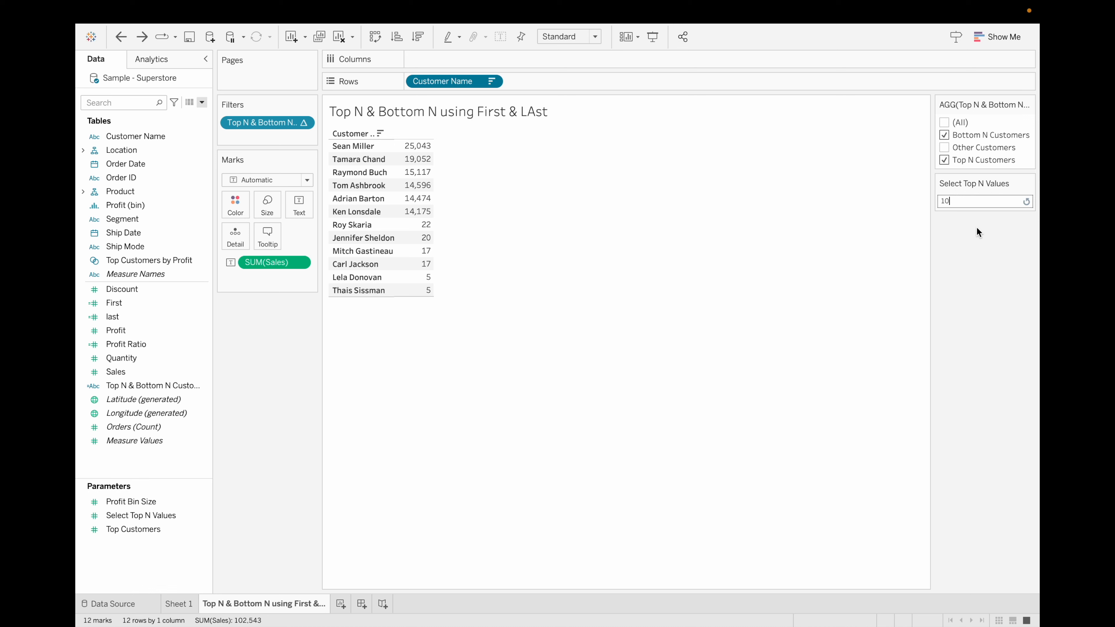
{"action": "key", "text": "Return"}
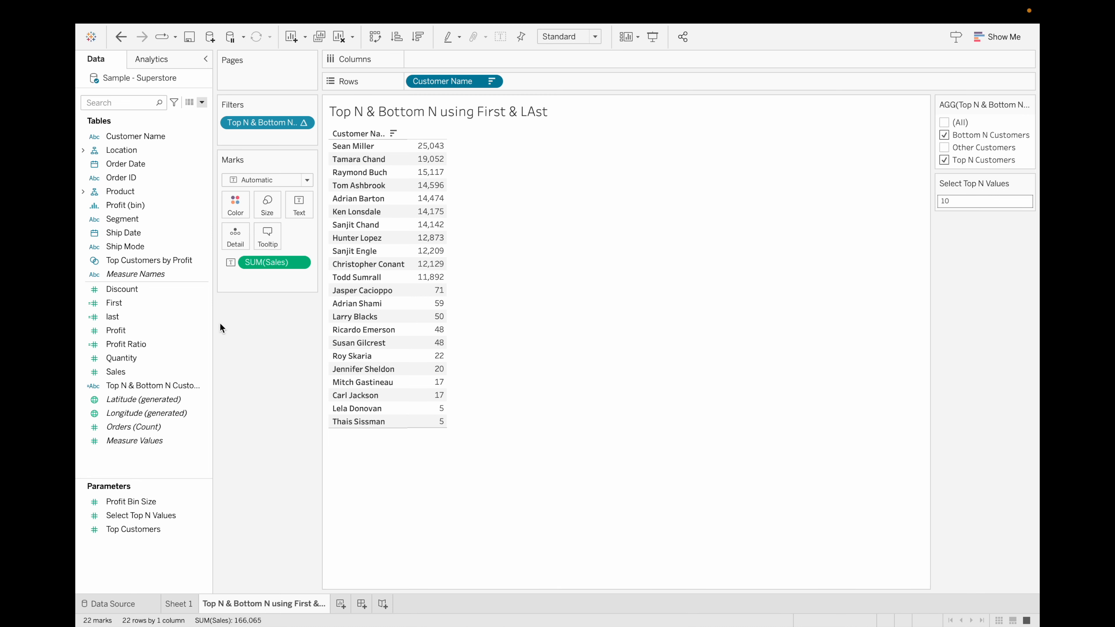
Add the First calculated field to the table as a column beside Sales.
{"action": "double_click", "coordinate": [126, 302]}
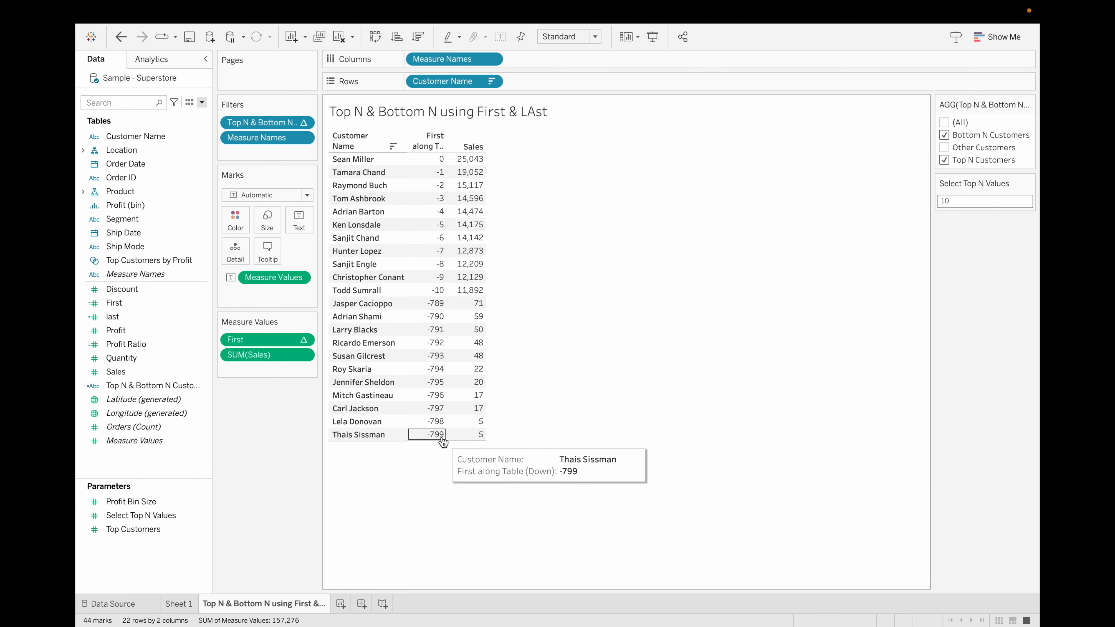
{"action": "left_click", "coordinate": [193, 358]}
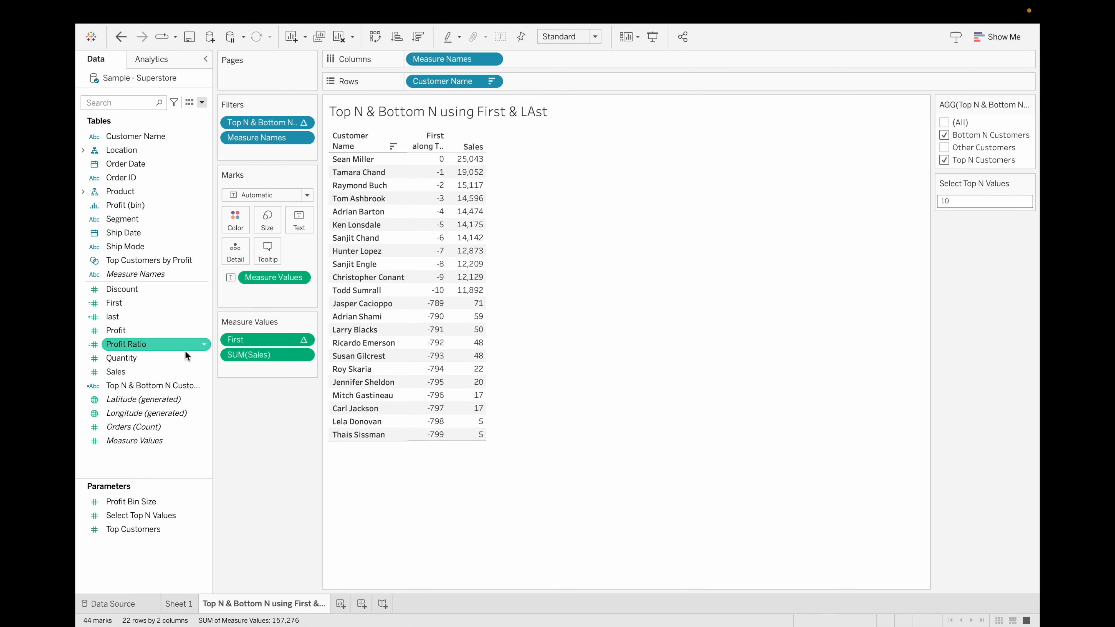
Edit the Top N & Bottom N Customers calculated field, changing the FIRST() comparison to > and the LAST() comparison to <.
{"action": "left_click", "coordinate": [197, 386]}
{"action": "left_click", "coordinate": [204, 386]}
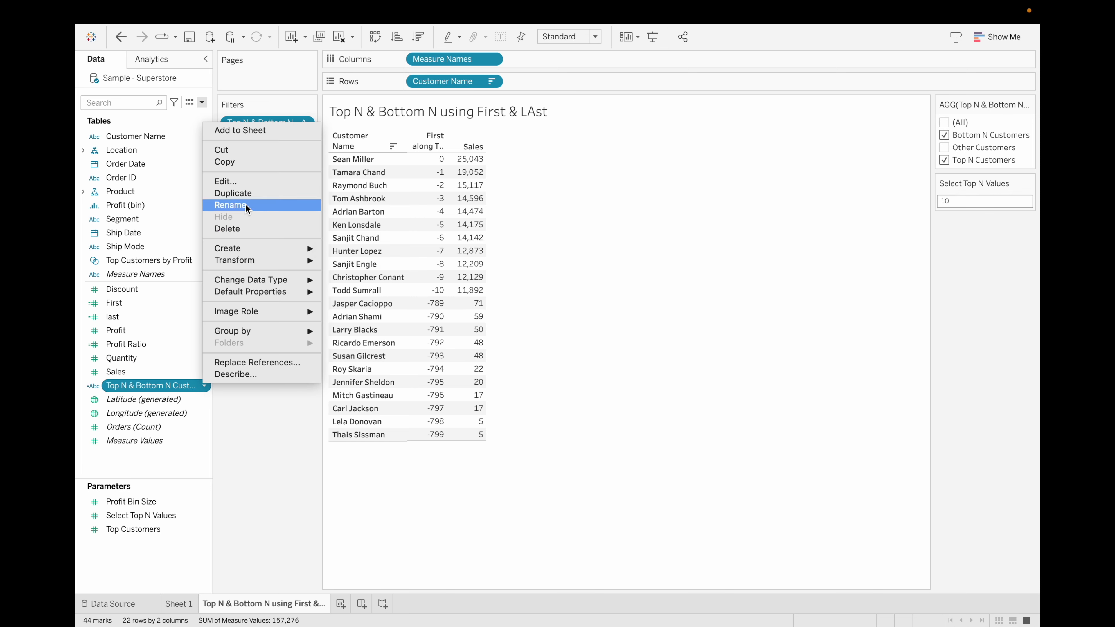
{"action": "left_click", "coordinate": [246, 183]}
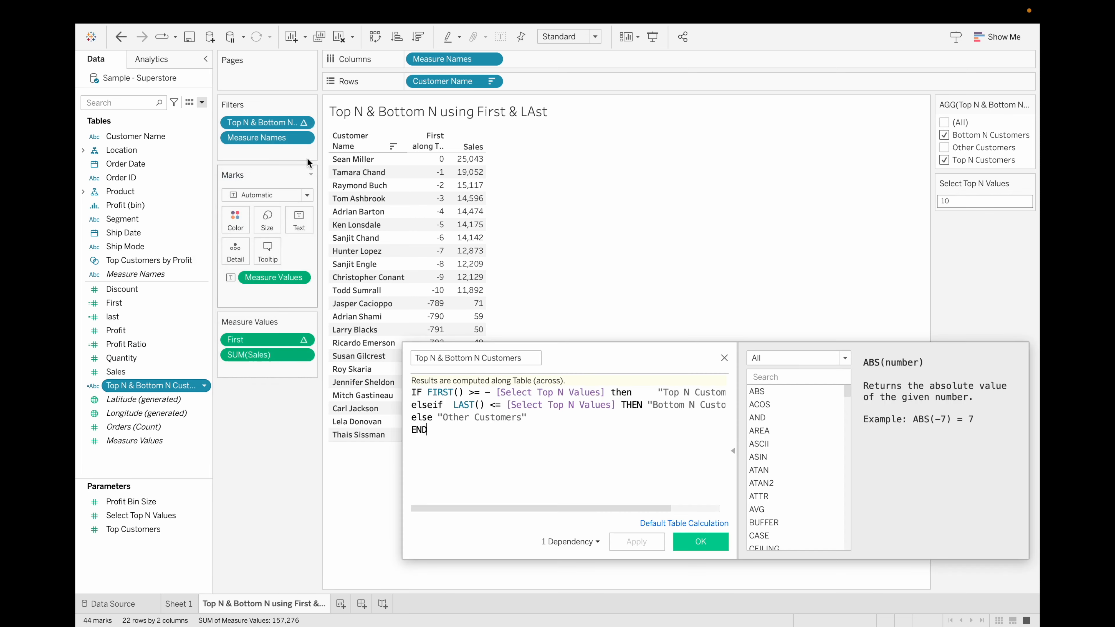
{"action": "left_click", "coordinate": [482, 394]}
{"action": "key", "text": "BackSpace"}
{"action": "left_click", "coordinate": [502, 405]}
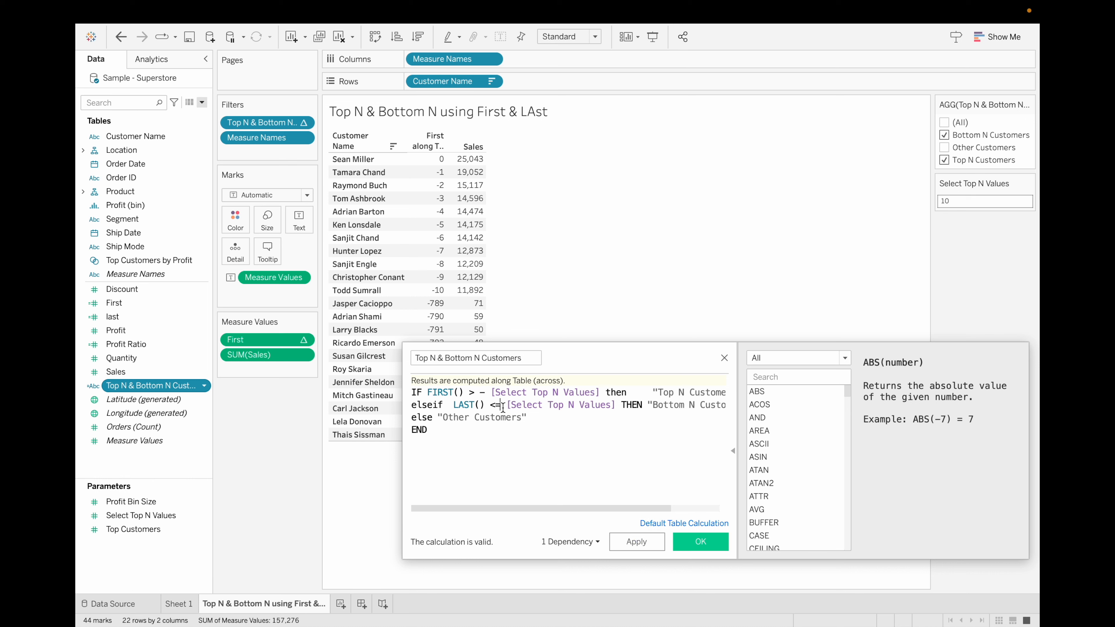
{"action": "key", "text": "BackSpace"}
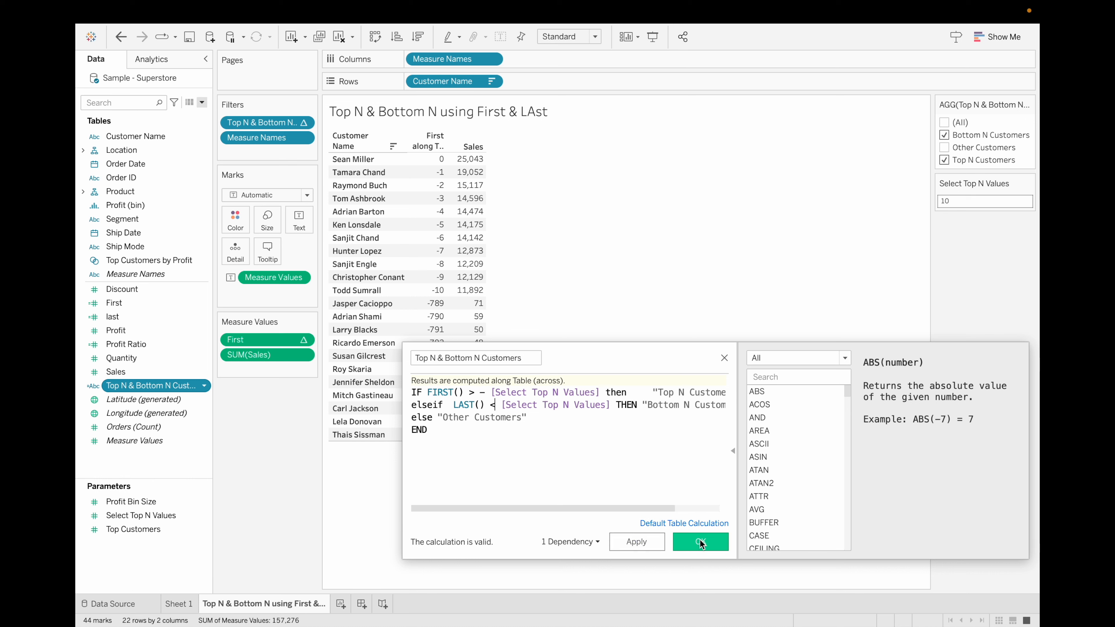
{"action": "left_click", "coordinate": [700, 541]}
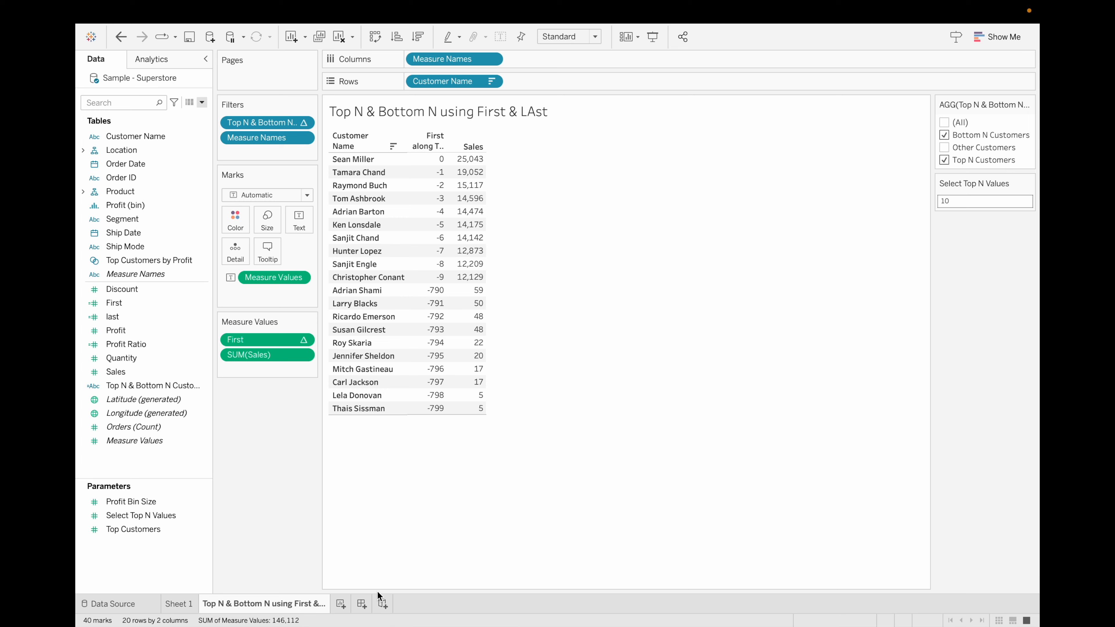
Add a new worksheet and name it Index.
{"action": "left_click", "coordinate": [341, 605]}
{"action": "double_click", "coordinate": [346, 604]}
{"action": "type", "text": "Index"}
{"action": "key", "text": "Return"}
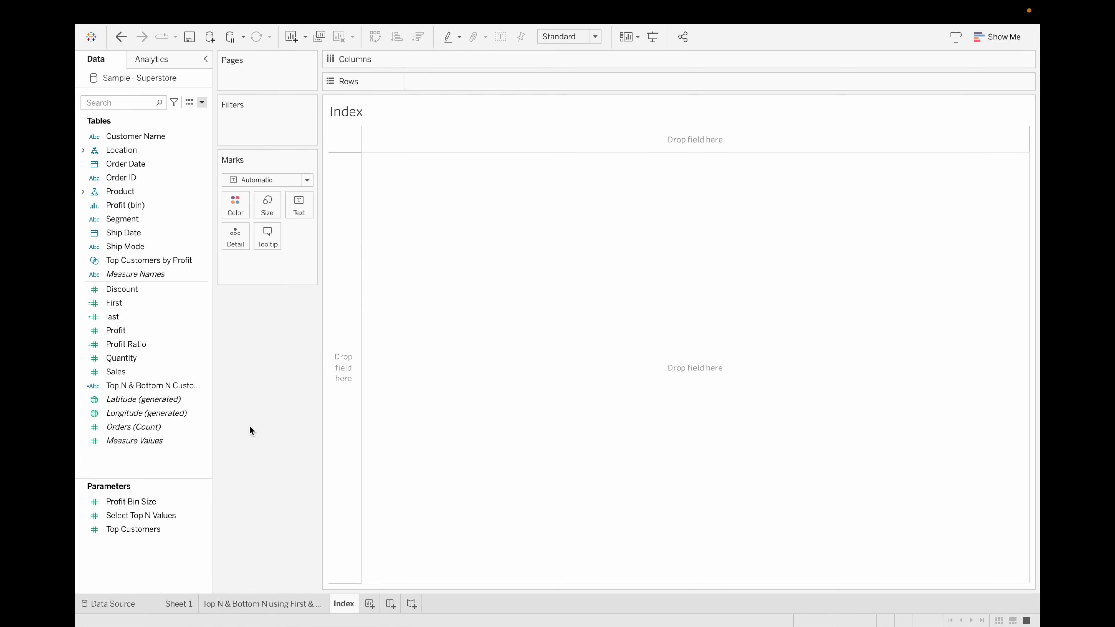
Create a calculated field named Index with the formula INDEX().
{"action": "left_click", "coordinate": [202, 102]}
{"action": "left_click", "coordinate": [187, 112]}
{"action": "key", "text": "BackSpace"}
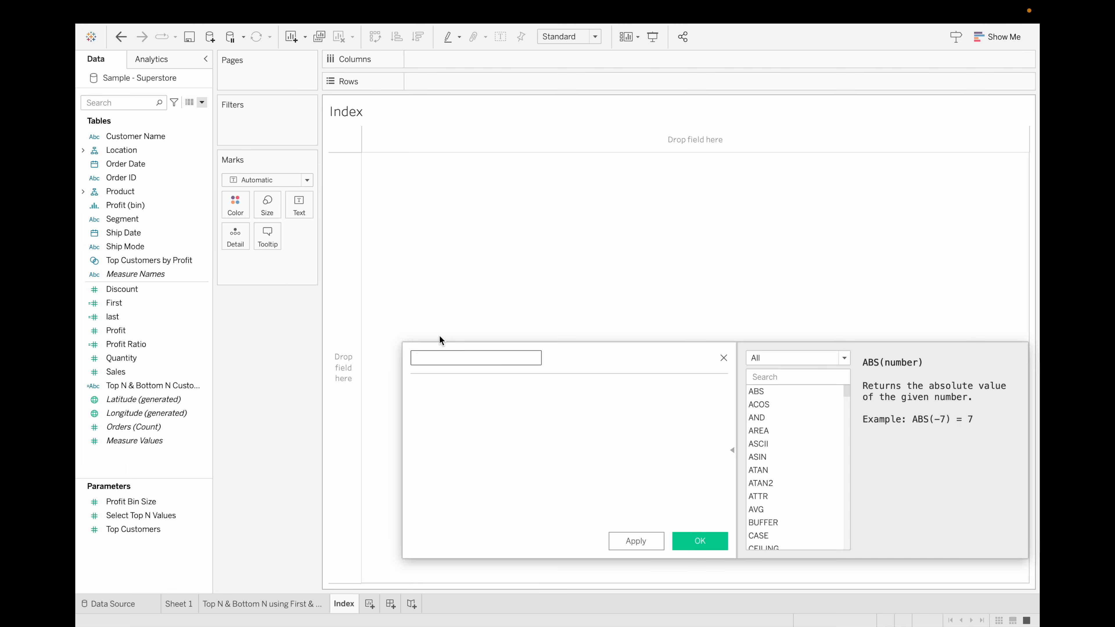
{"action": "type", "text": "Index"}
{"action": "left_click", "coordinate": [428, 386]}
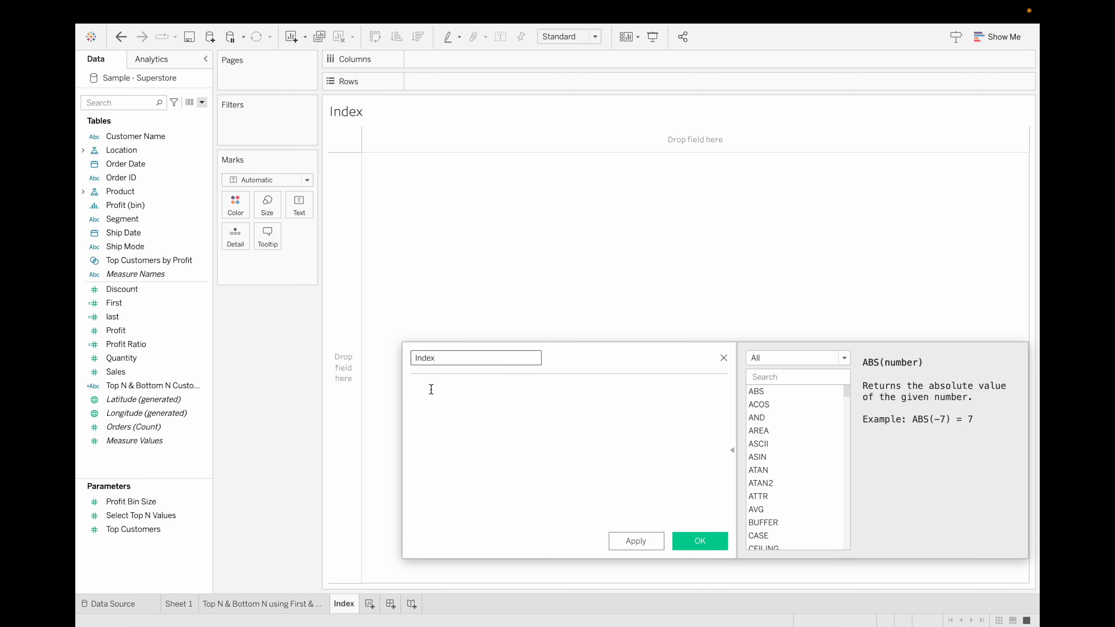
{"action": "type", "text": "index"}
{"action": "key", "text": "Return"}
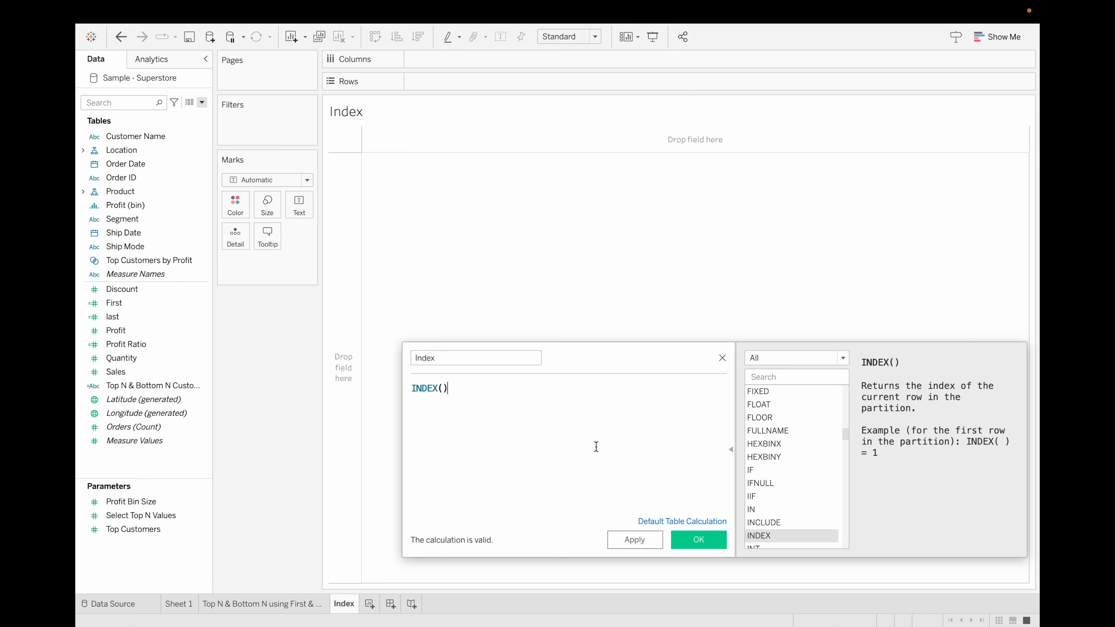
{"action": "left_click", "coordinate": [699, 540]}
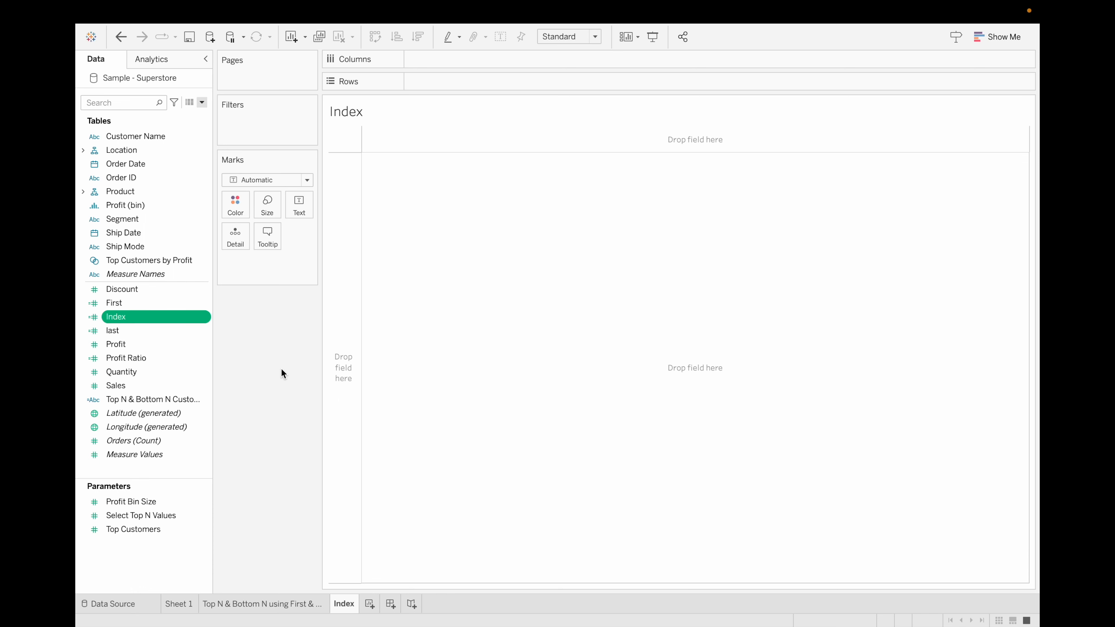
Build a table with Customer Name on rows and the Index field as the text values.
{"action": "left_click_drag", "start_coordinate": [175, 136], "coordinate": [476, 81]}
{"action": "left_click_drag", "start_coordinate": [153, 315], "coordinate": [304, 209]}
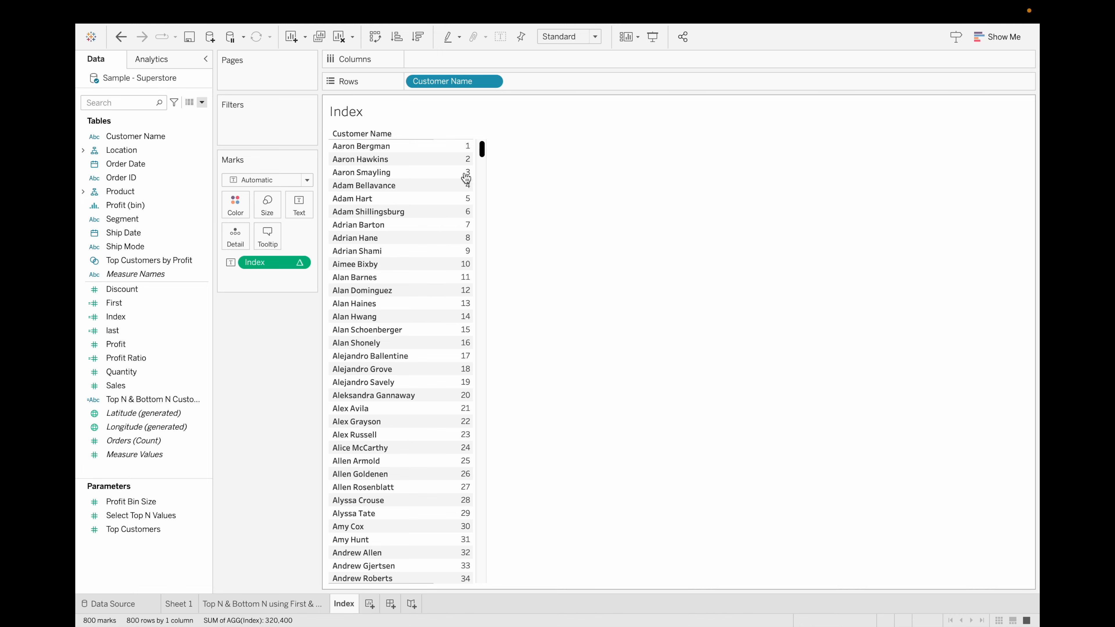
{"action": "mouse_move", "coordinate": [468, 151]}
{"action": "left_click_drag", "start_coordinate": [485, 153], "coordinate": [600, 216]}
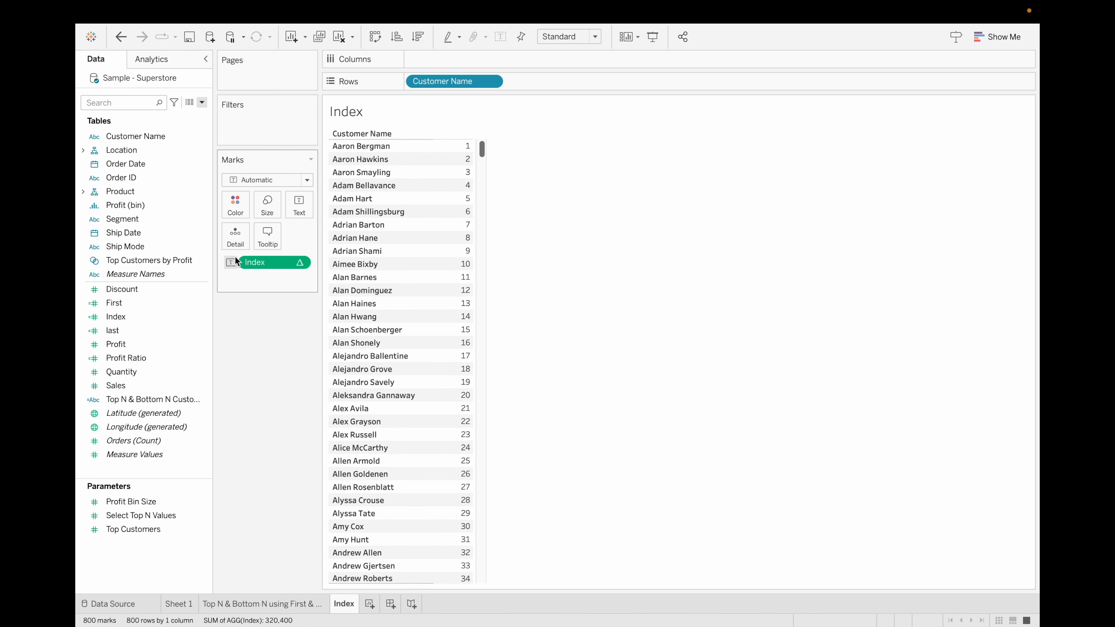
Create a calculated field named Size() with the formula size().
{"action": "left_click", "coordinate": [202, 102]}
{"action": "left_click", "coordinate": [188, 119]}
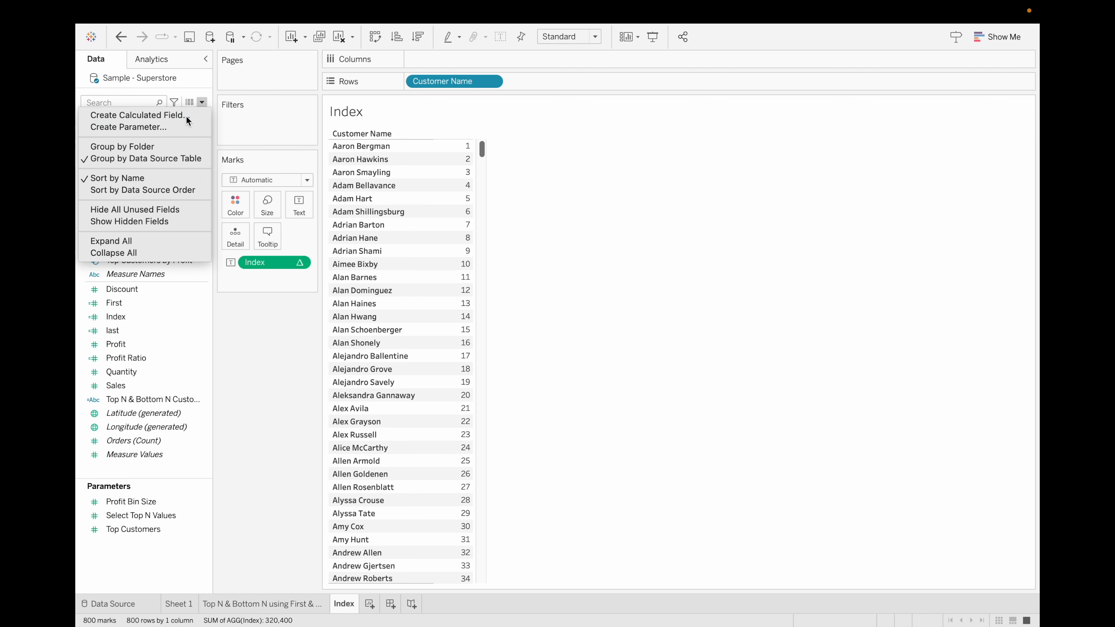
{"action": "type", "text": "Size("}
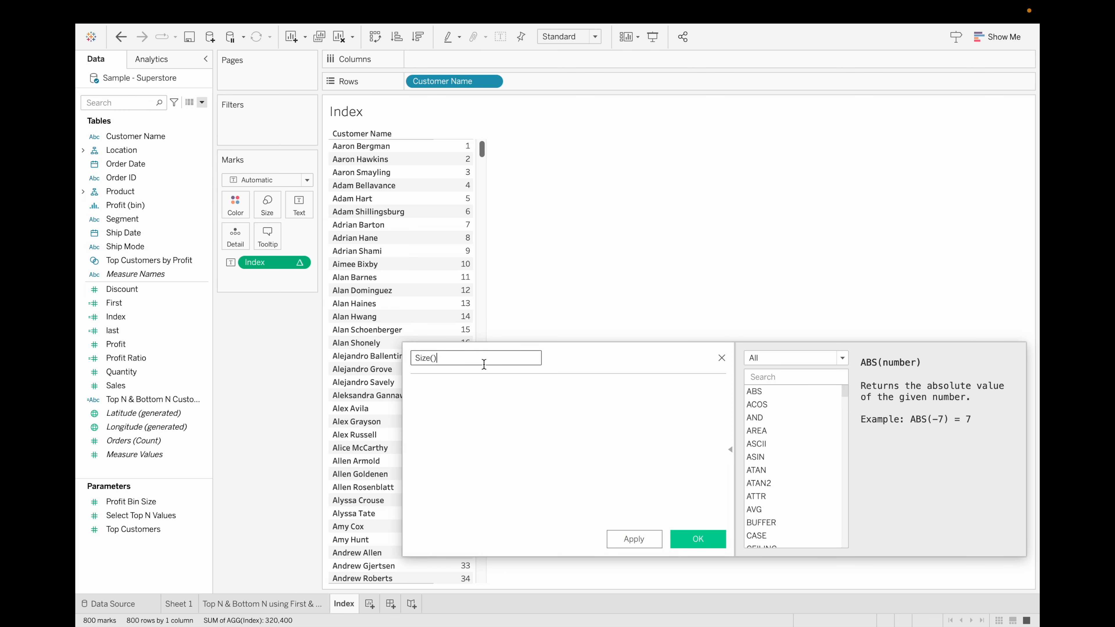
{"action": "left_click", "coordinate": [431, 383]}
{"action": "type", "text": "sizde"}
{"action": "key", "text": "BackSpace"}
{"action": "key", "text": "BackSpace"}
{"action": "key", "text": "BackSpace"}
{"action": "key", "text": "BackSpace"}
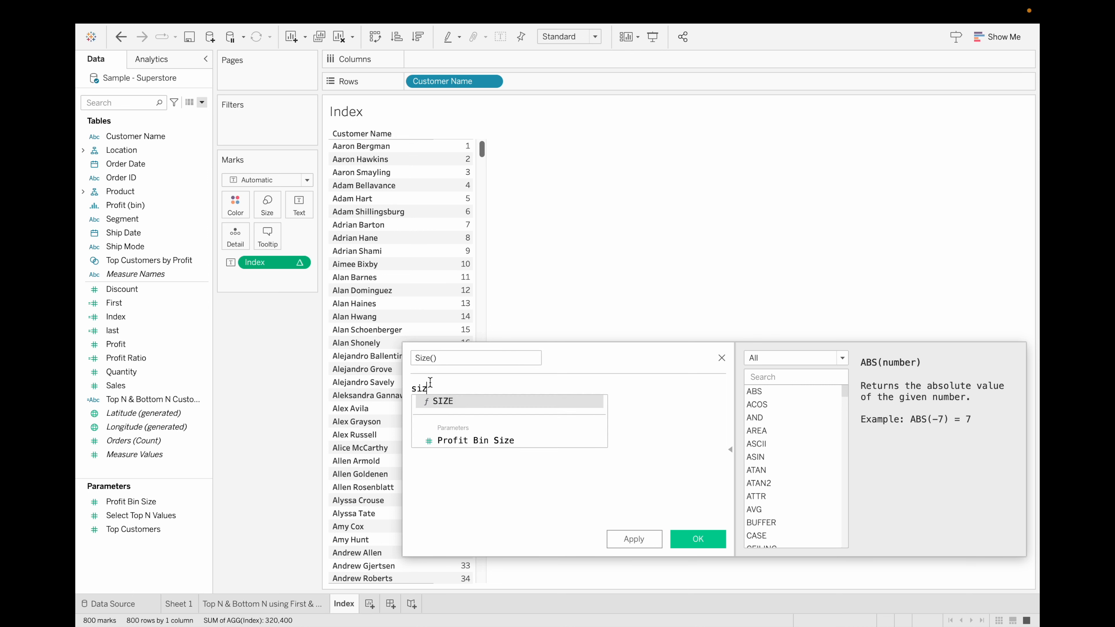
{"action": "type", "text": "ize()"}
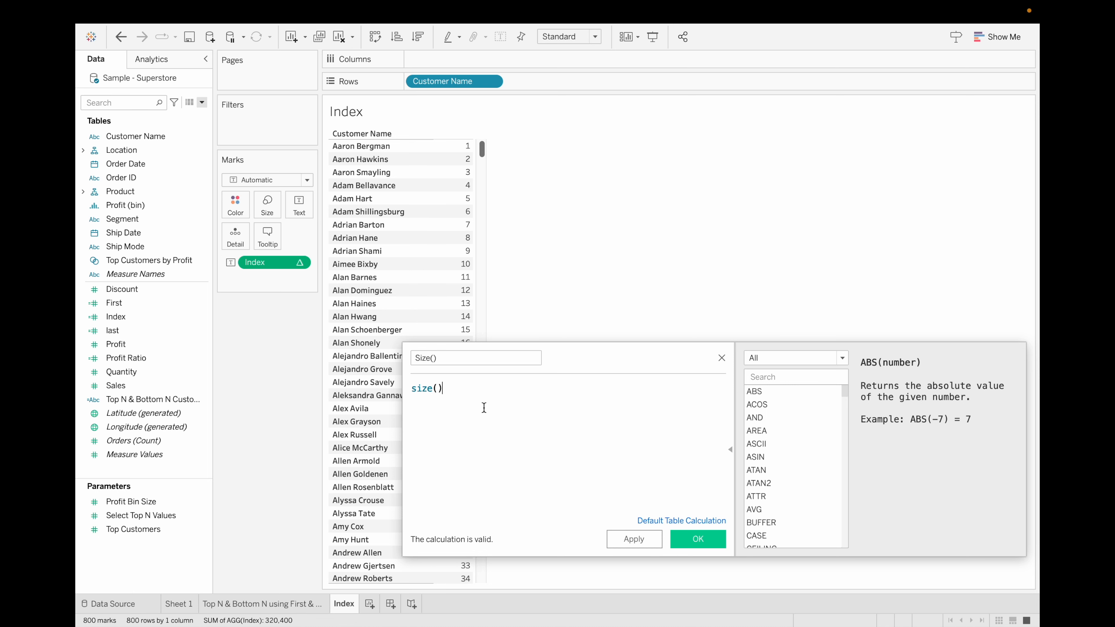
{"action": "left_click", "coordinate": [703, 541]}
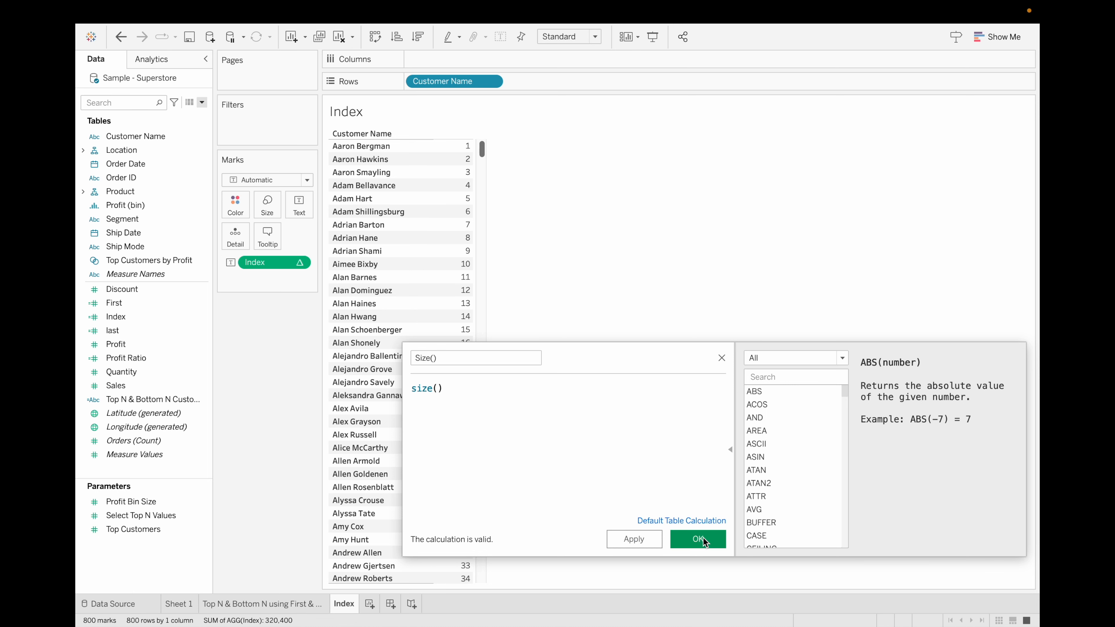
Add the Size() field to the table beside Index and look through its values across the customer list.
{"action": "double_click", "coordinate": [162, 404]}
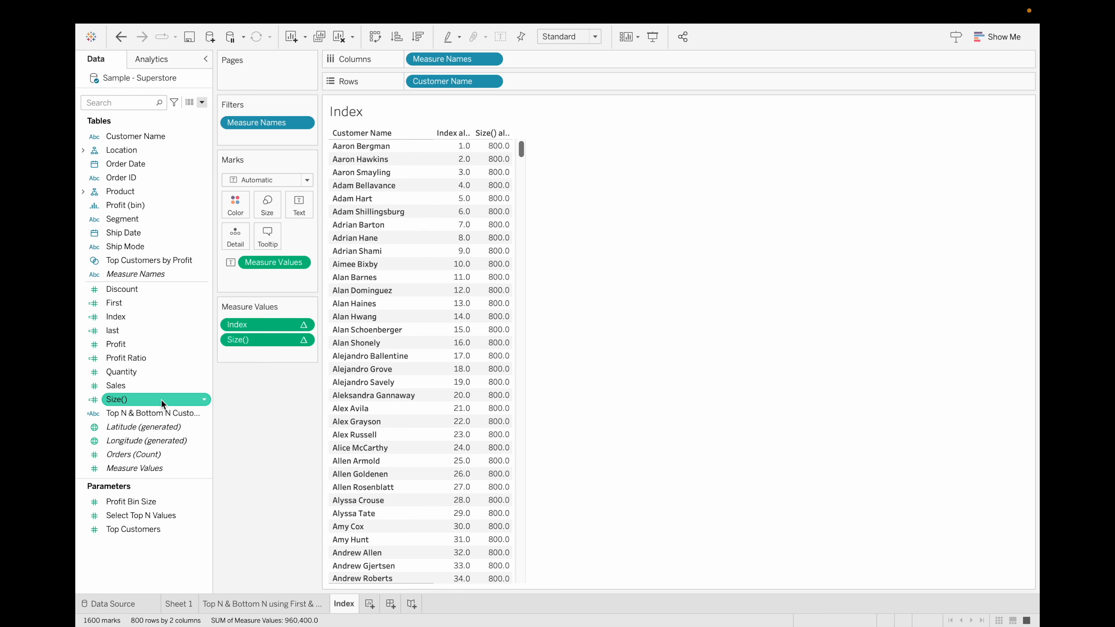
{"action": "mouse_move", "coordinate": [500, 149]}
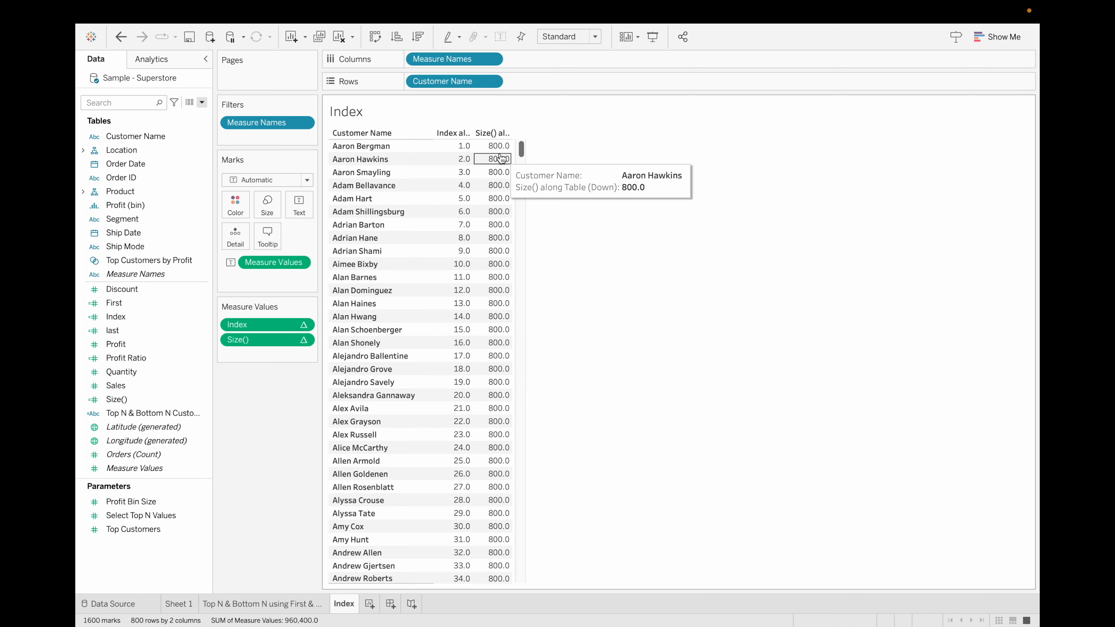
{"action": "scroll", "coordinate": [494, 332], "scroll_direction": "down", "scroll_amount": 20}
{"action": "scroll", "coordinate": [494, 331], "scroll_direction": "up", "scroll_amount": 20}
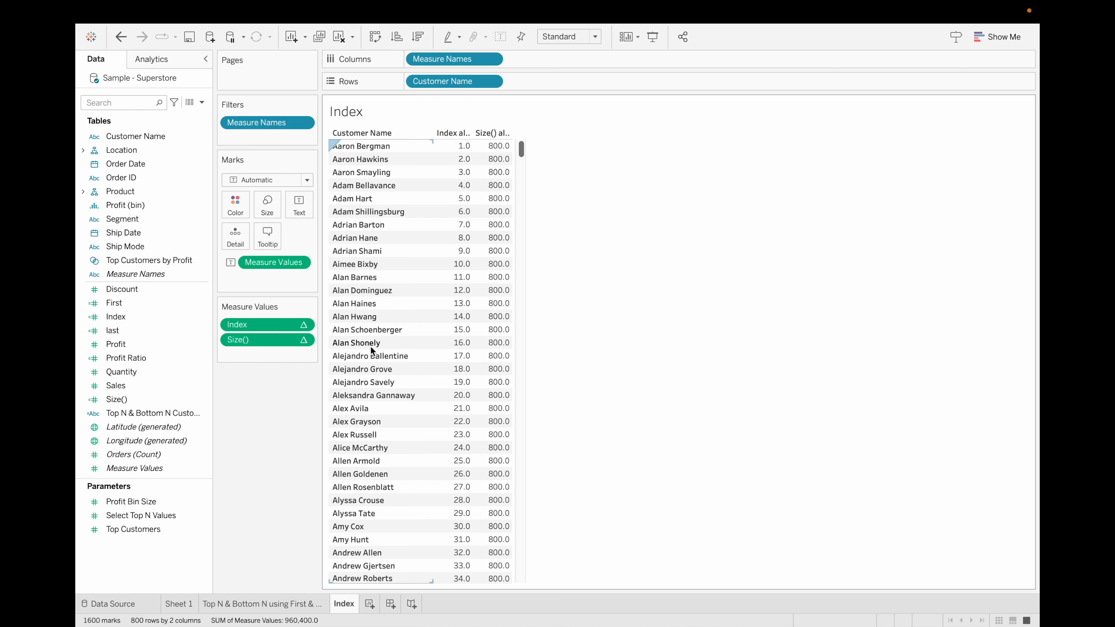
Start a new calculated field named Top N and Bottom N Values - method 2.
{"action": "left_click", "coordinate": [203, 103]}
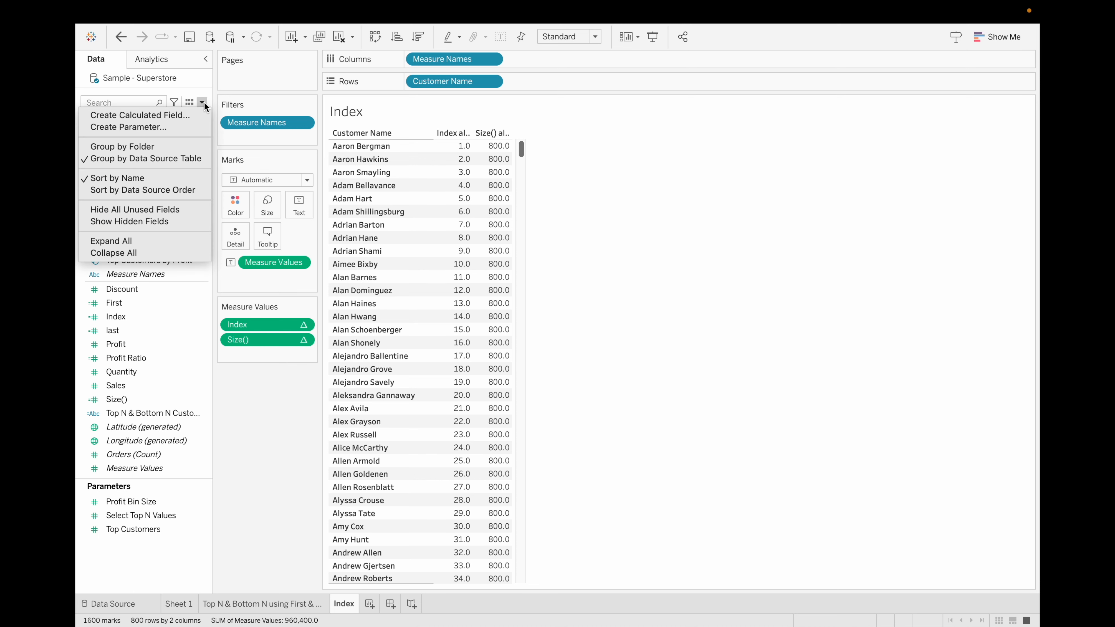
{"action": "left_click", "coordinate": [186, 113]}
{"action": "key", "text": "BackSpace"}
{"action": "type", "text": "Top N "}
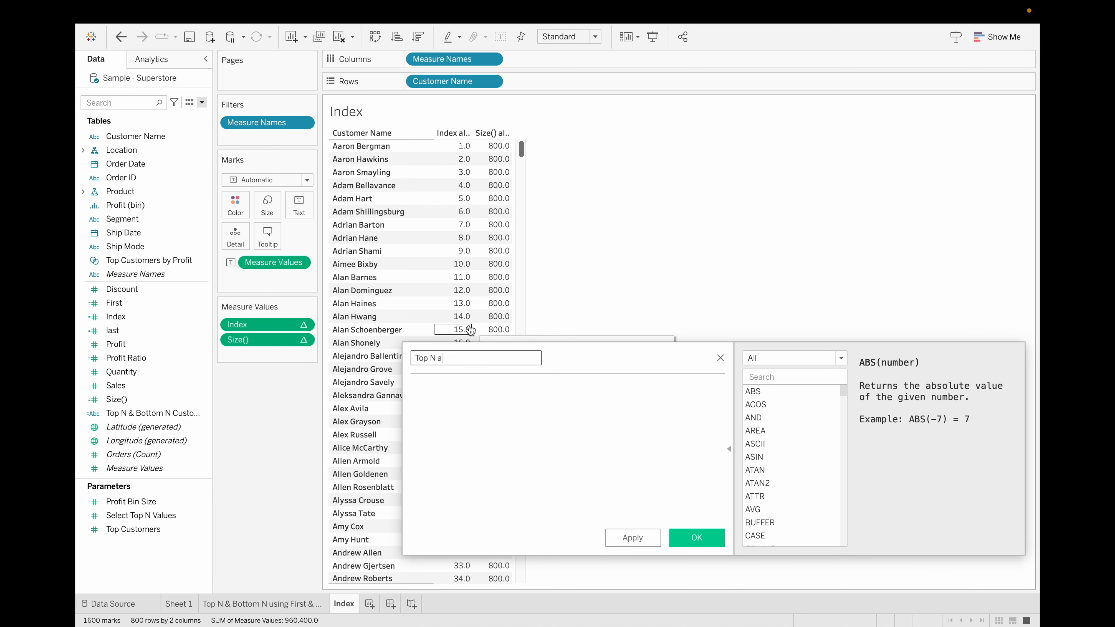
{"action": "type", "text": "and Bottom N Value"}
{"action": "type", "text": "method 2"}
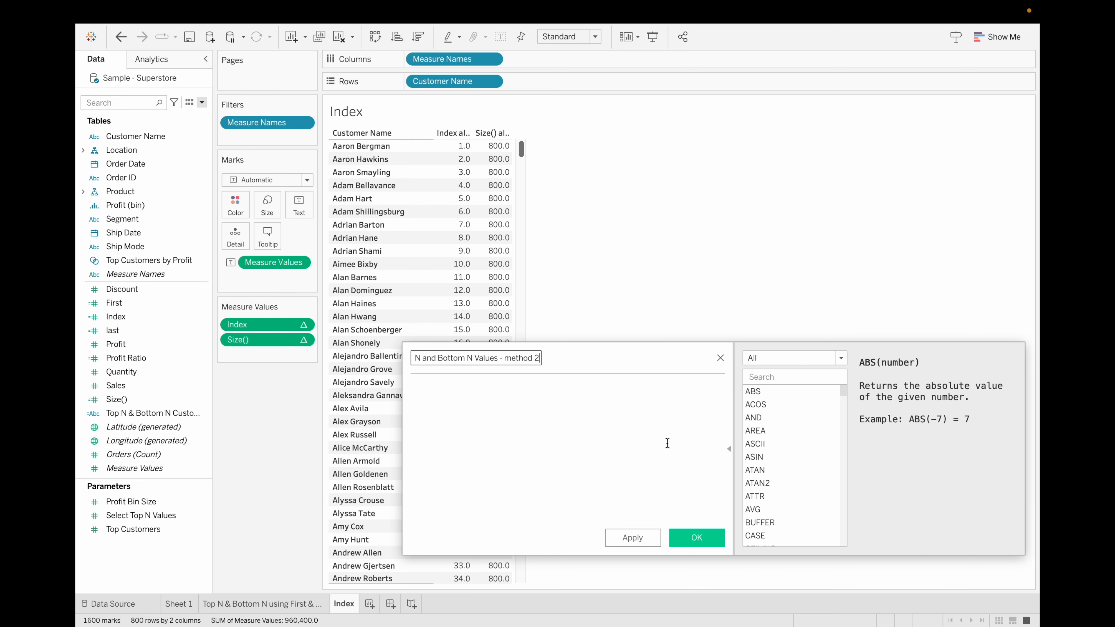
Begin the formula with the condition IF INDEX() <= [Select Top N Values], using the INDEX function and the parameter.
{"action": "left_click", "coordinate": [483, 395]}
{"action": "type", "text": "if"}
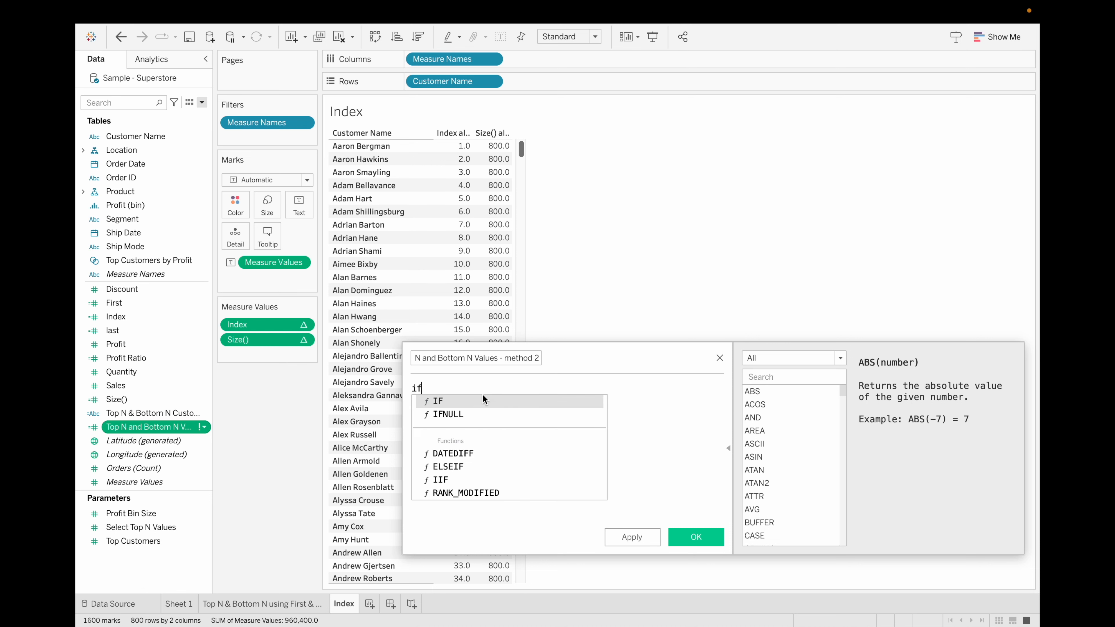
{"action": "left_click", "coordinate": [482, 401]}
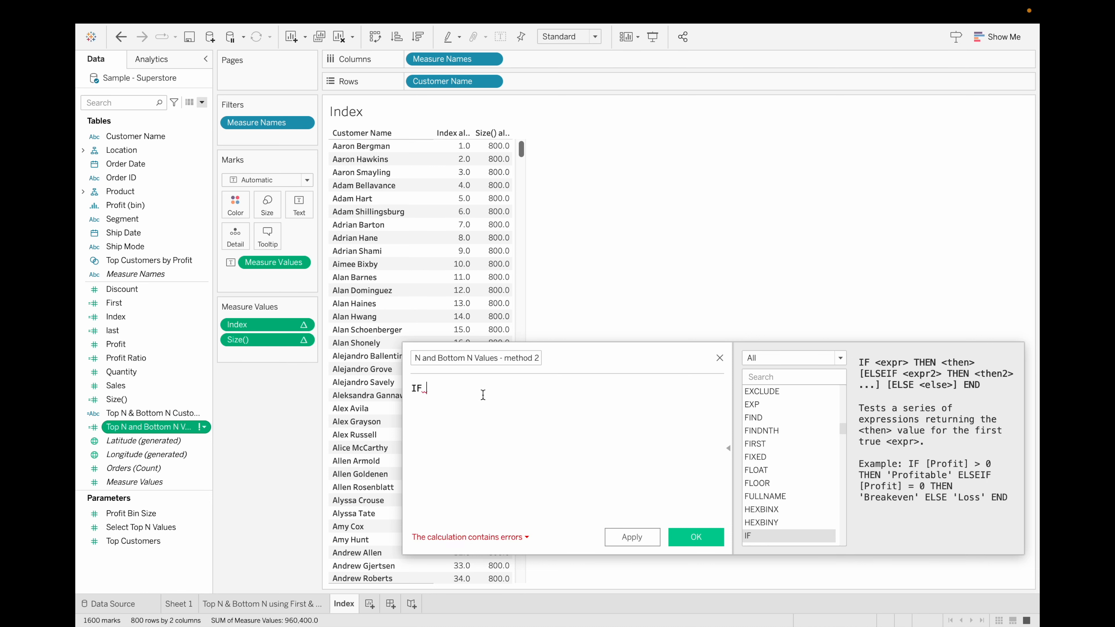
{"action": "type", "text": "index"}
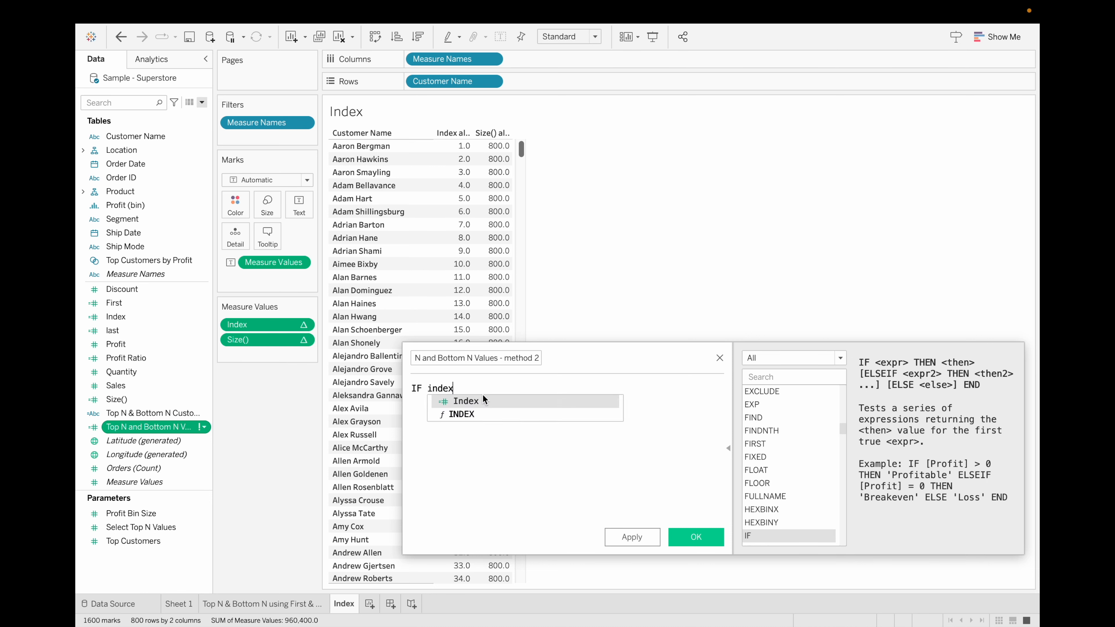
{"action": "key", "text": "Down"}
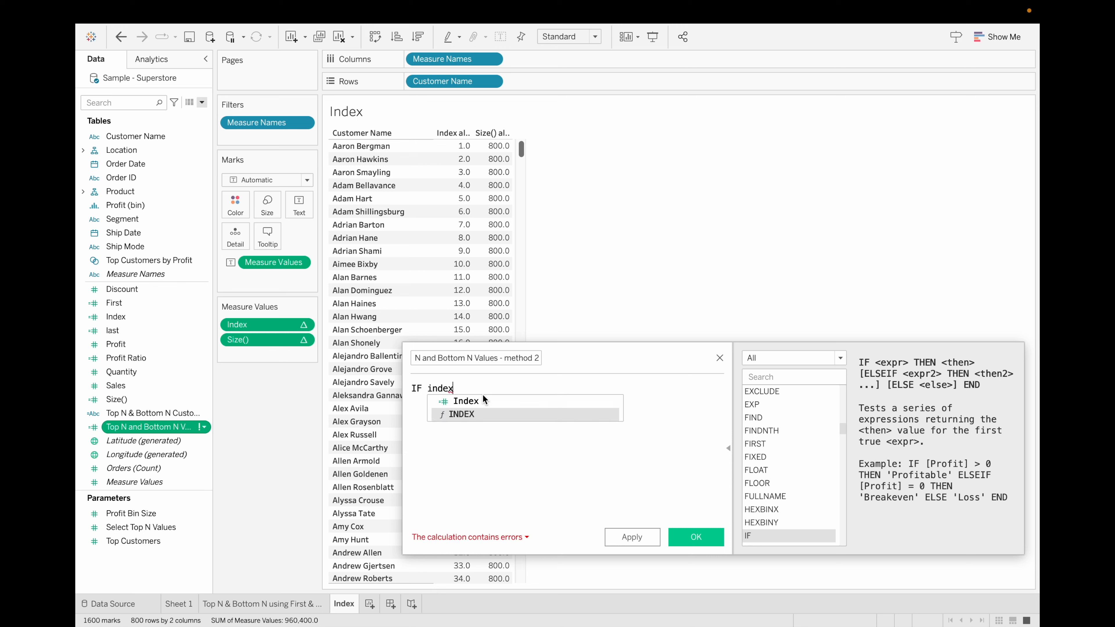
{"action": "key", "text": "Return"}
{"action": "type", "text": "< "}
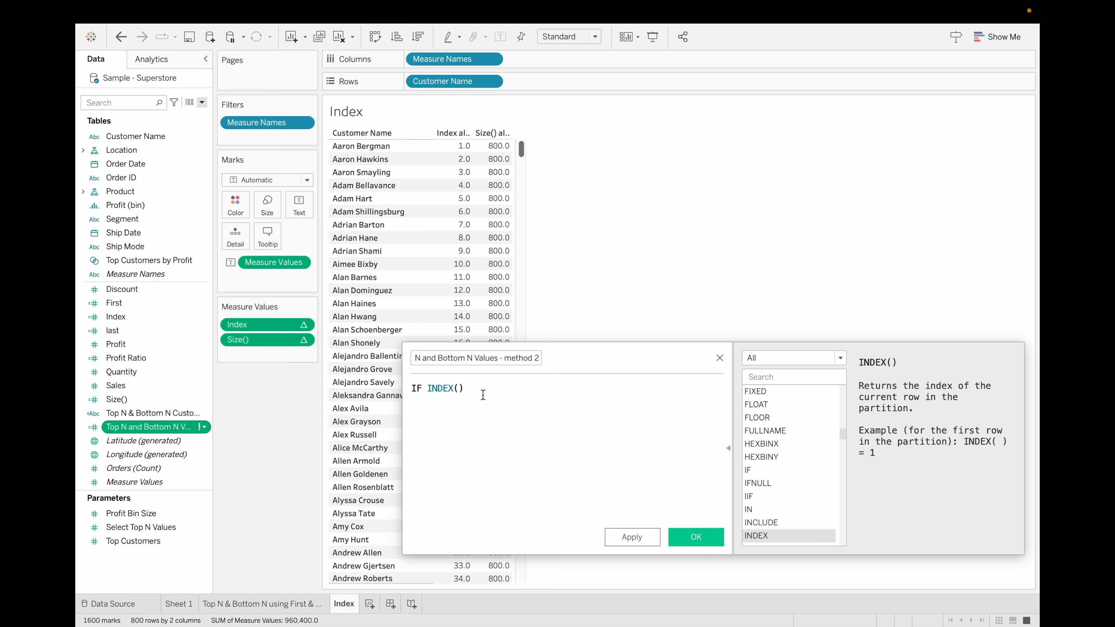
{"action": "type", "text": "sele"}
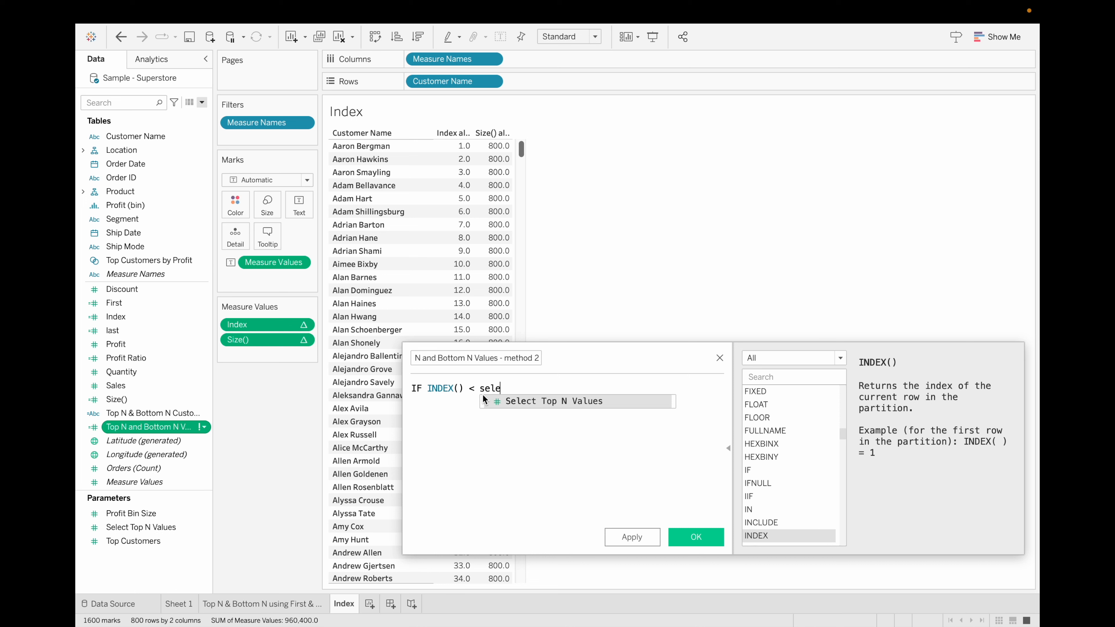
{"action": "left_click", "coordinate": [516, 401]}
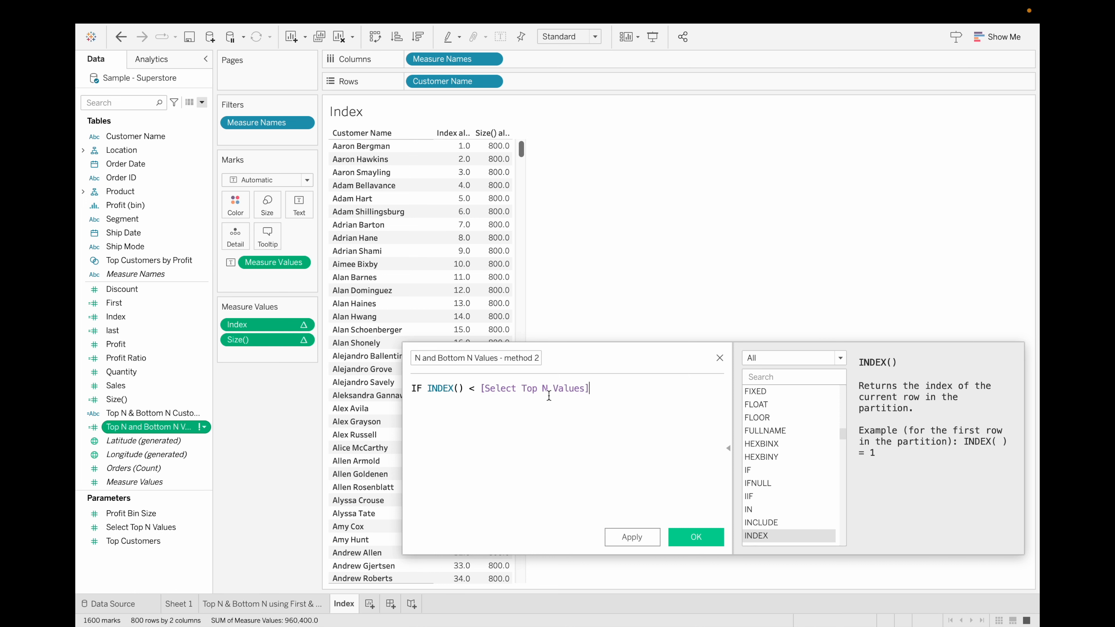
{"action": "left_click", "coordinate": [476, 391]}
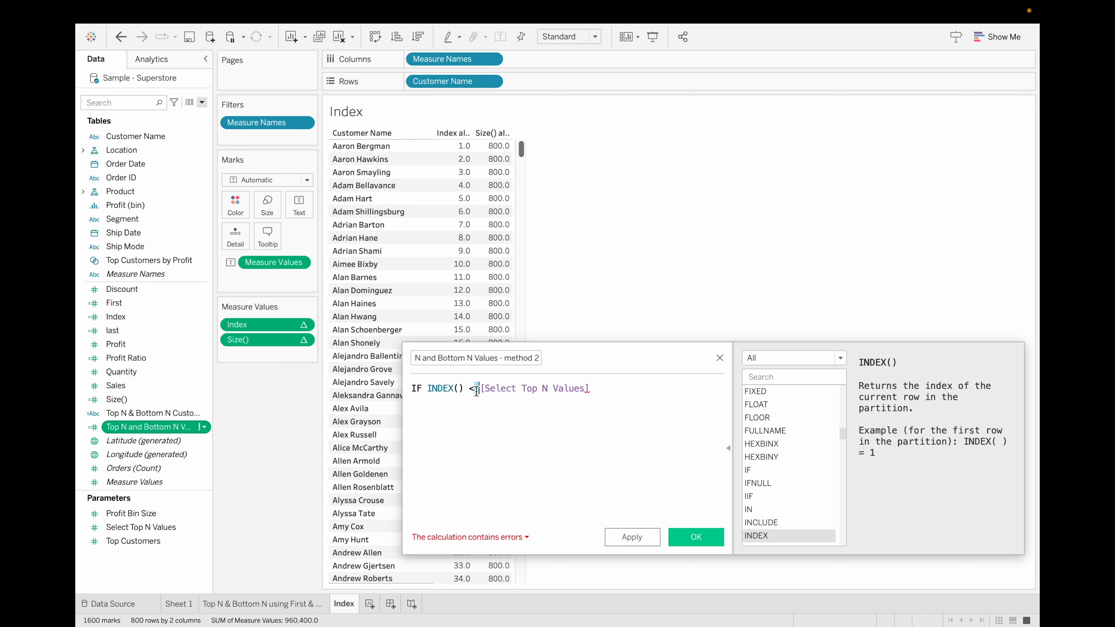
{"action": "type", "text": "="}
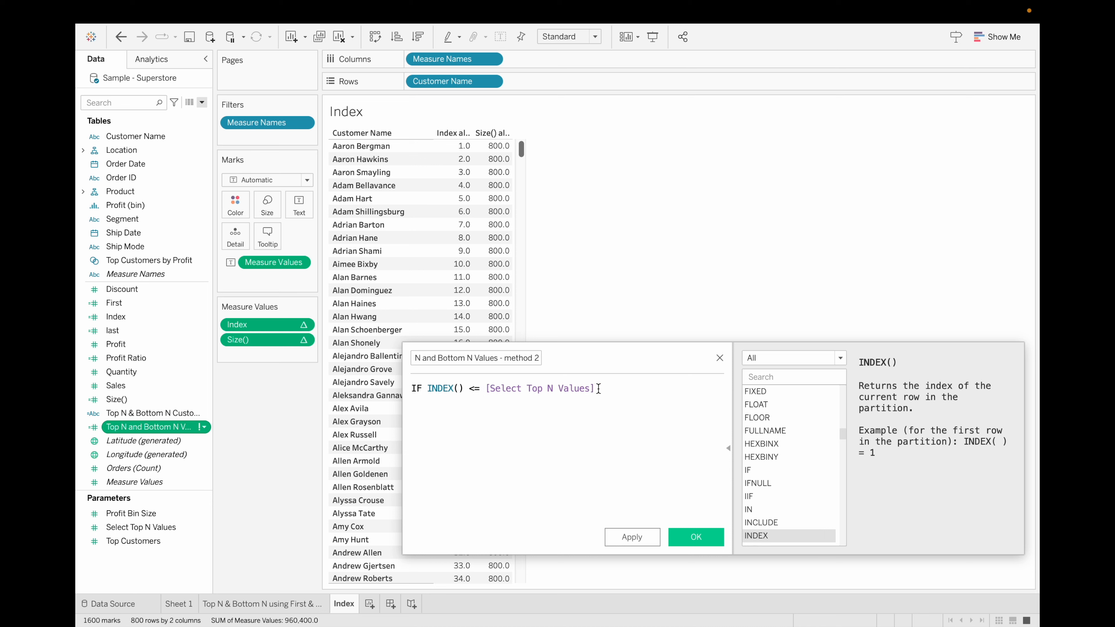
Complete the first branch of the formula with THEN "Top N Customers" and start a new line.
{"action": "type", "text": " [Select Top N Values] THEN"}
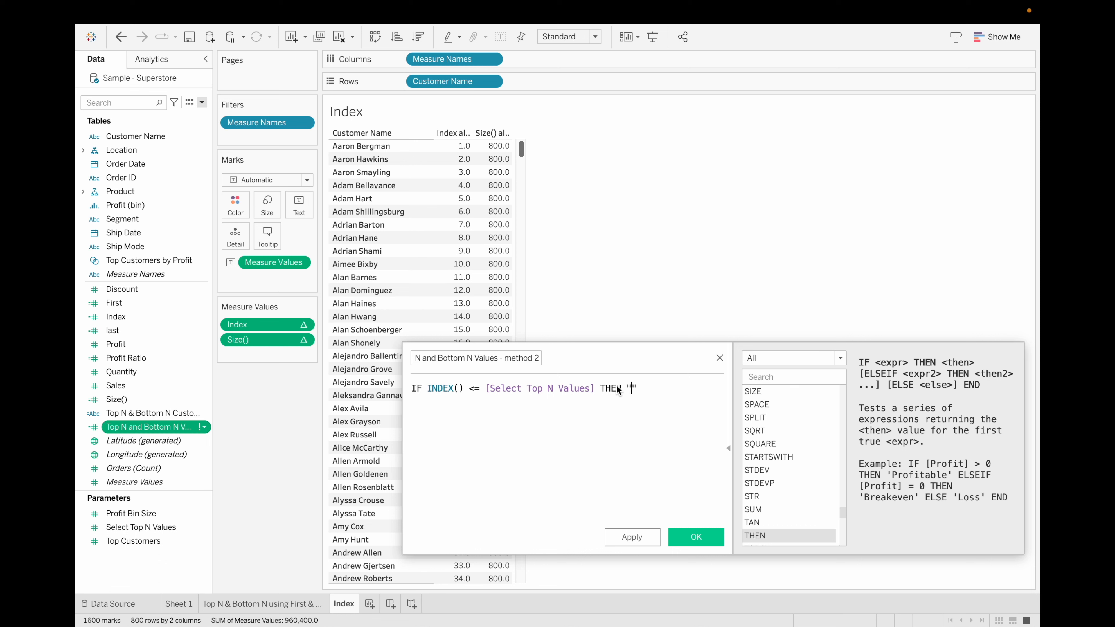
{"action": "type", "text": " \"Top N Customers\""}
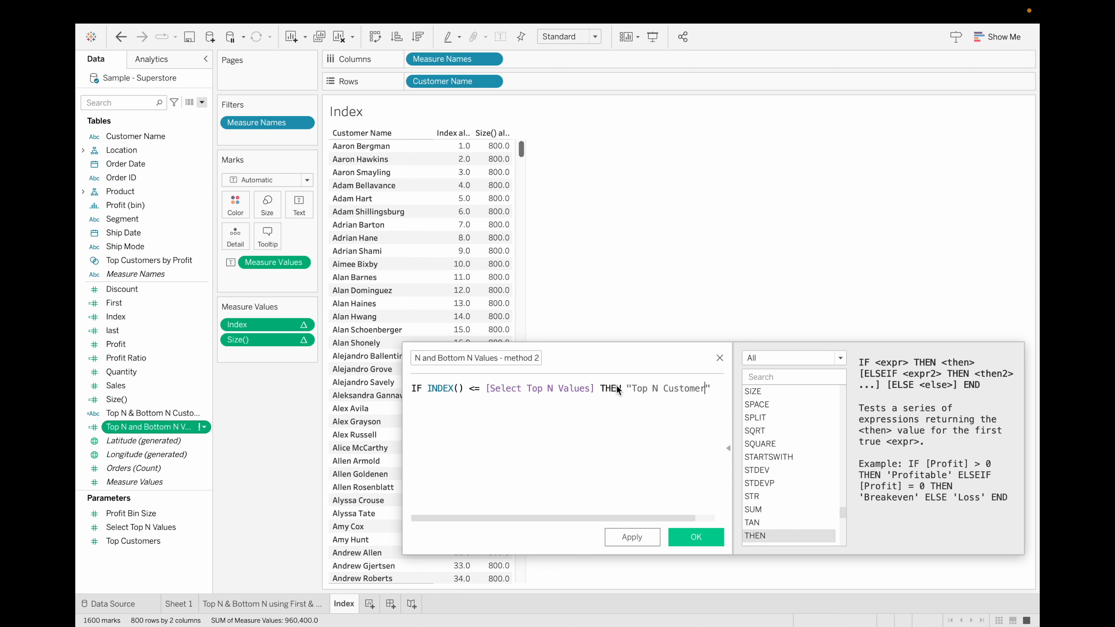
{"action": "key", "text": "Return"}
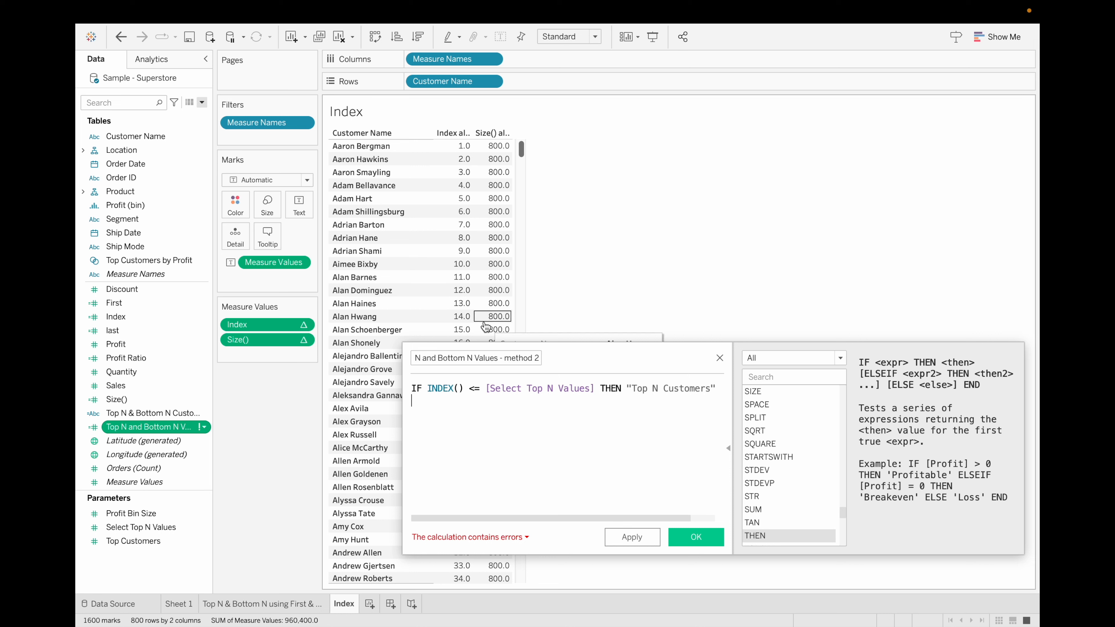
Add the second condition ELSEIF INDEX() >= size() - [Select Top N Values] to the formula, using the INDEX function and the parameter.
{"action": "key", "text": "Return"}
{"action": "type", "text": "ELSEIF"}
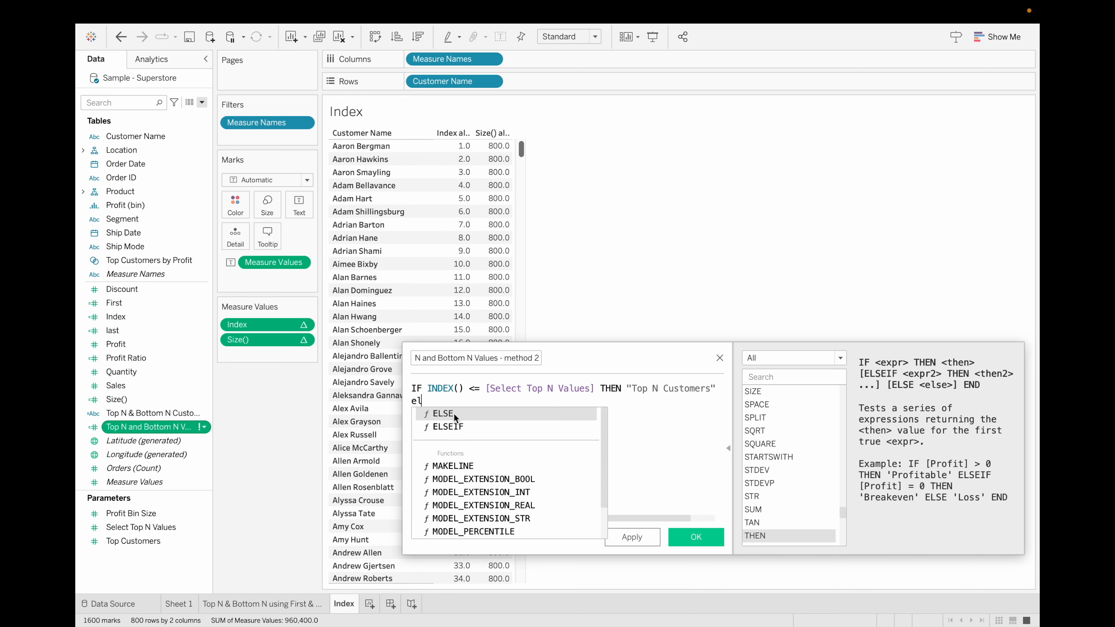
{"action": "type", "text": " index"}
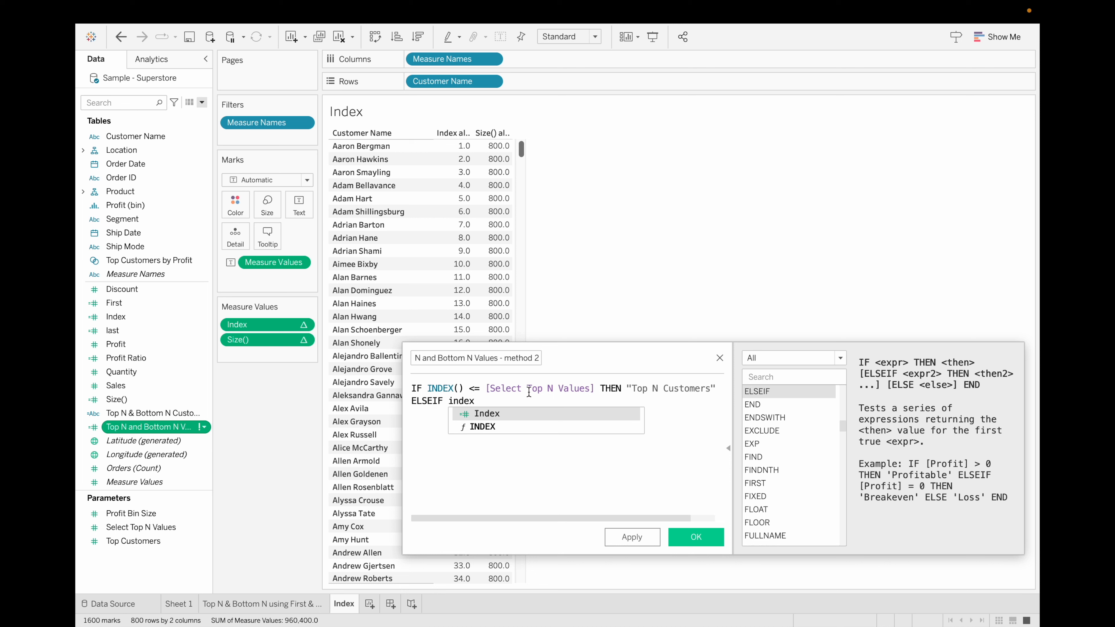
{"action": "left_click", "coordinate": [507, 425]}
{"action": "type", "text": ">"}
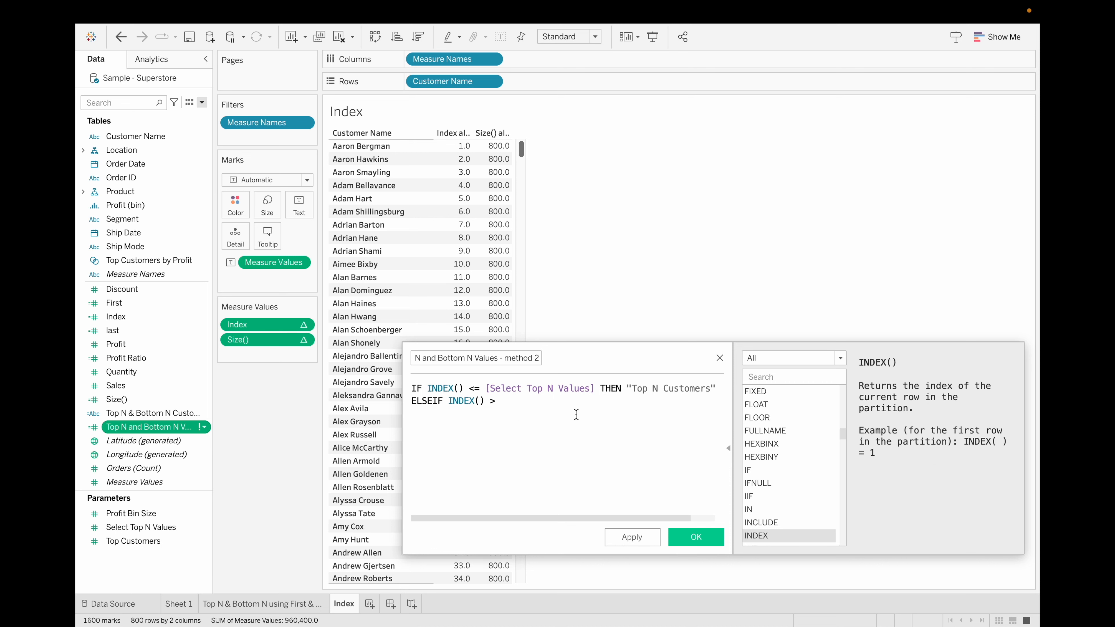
{"action": "type", "text": "= size()"}
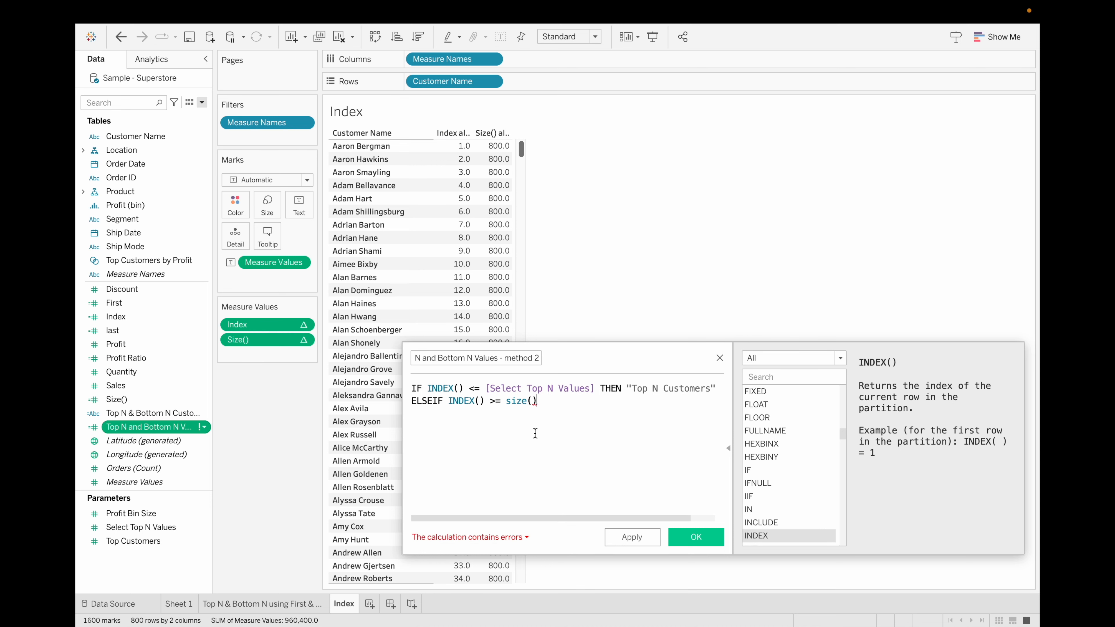
{"action": "type", "text": " - sele"}
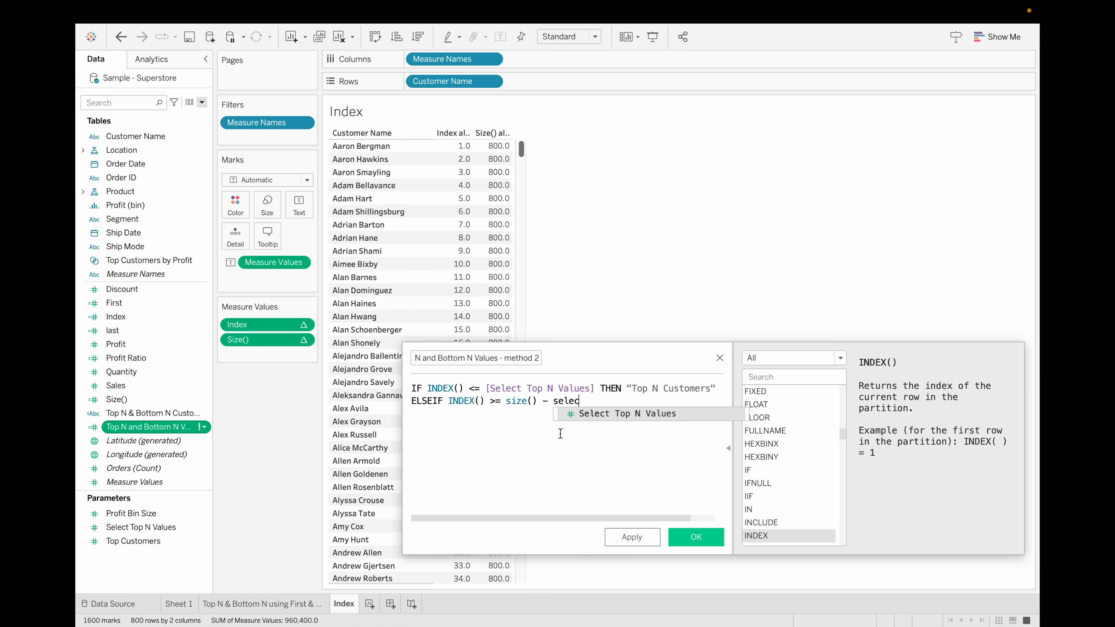
{"action": "type", "text": "c"}
{"action": "key", "text": "Return"}
Complete the second branch of the formula with then "Bottom N Customers" and start a new line.
{"action": "type", "text": "then"}
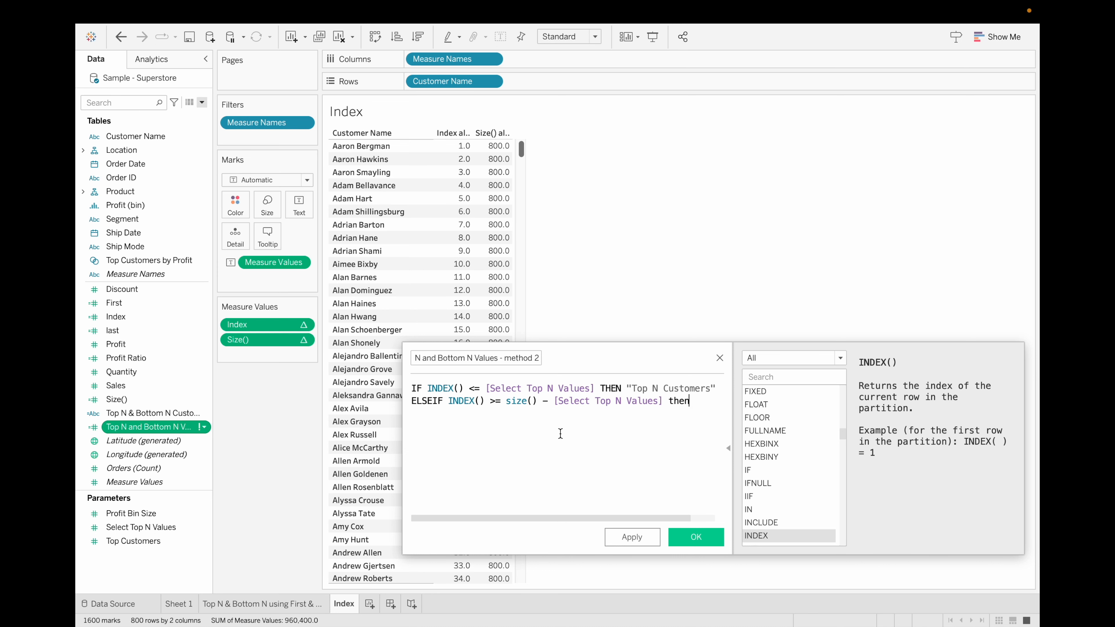
{"action": "type", "text": "   \"Bottom B"}
{"action": "key", "text": "BackSpace"}
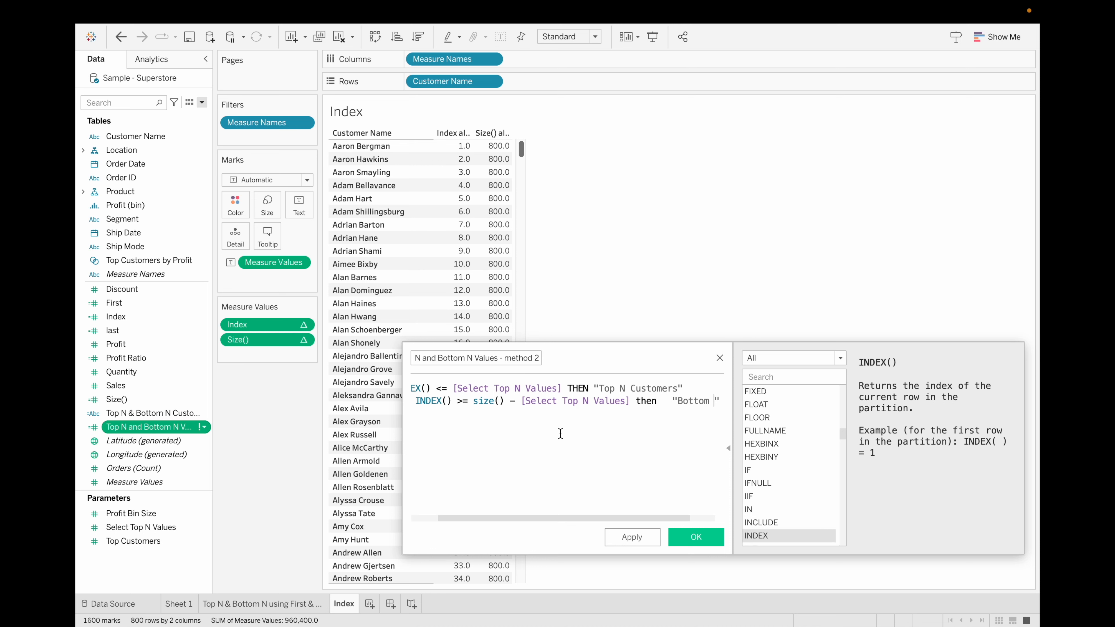
{"action": "type", "text": "N Customers\""}
{"action": "key", "text": "Return"}
Finish the formula with ELSE "Other Customers" and END on separate lines, and save the calculated field.
{"action": "type", "text": "ELSE"}
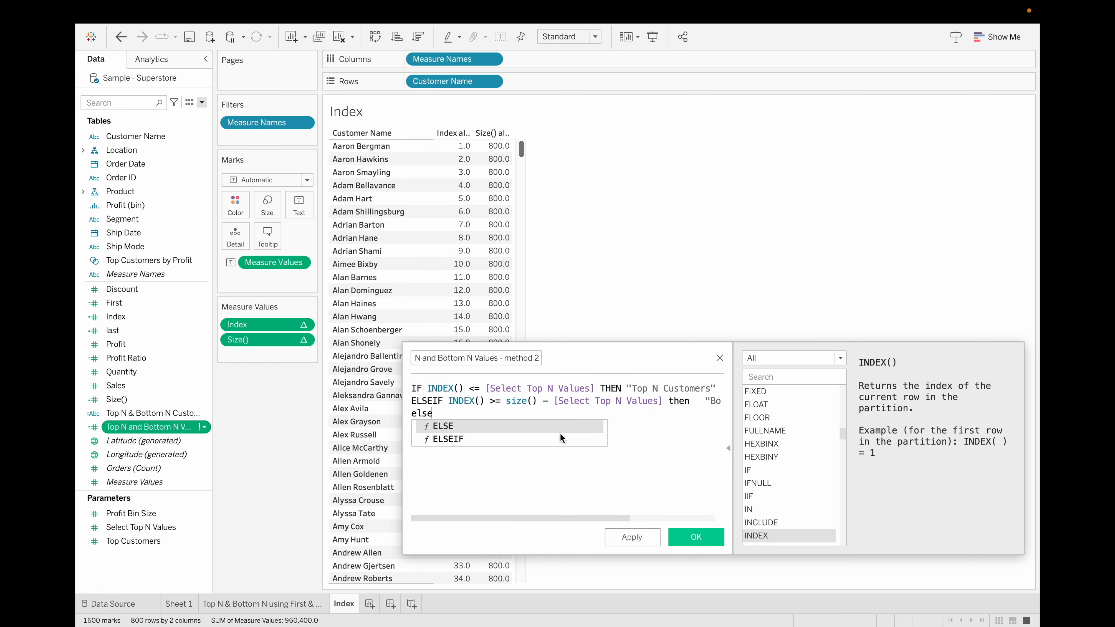
{"action": "type", "text": " \"\""}
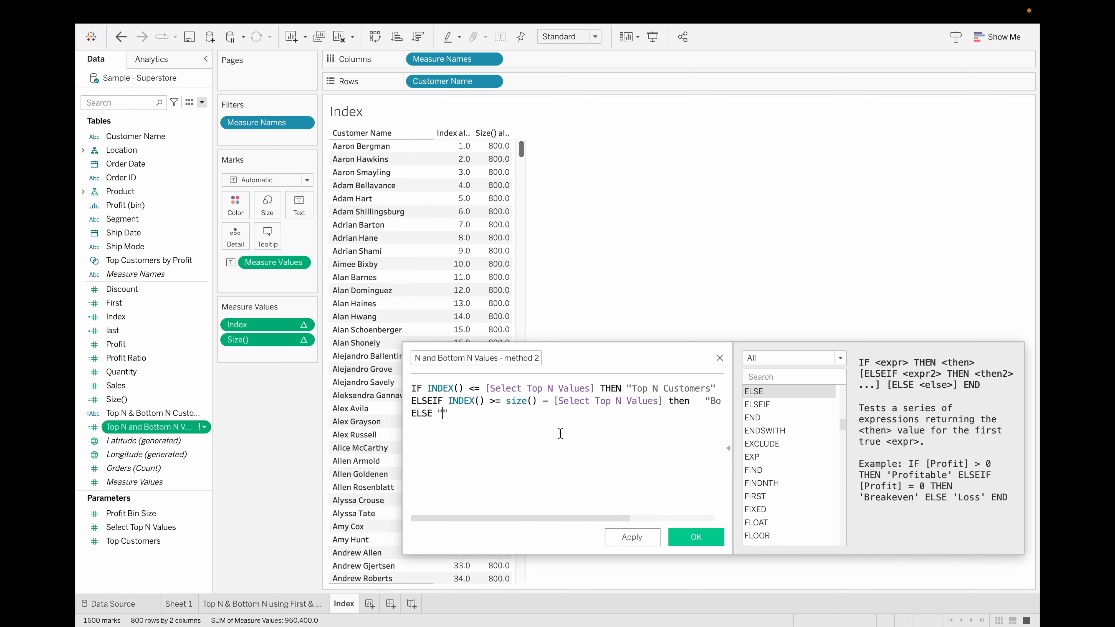
{"action": "type", "text": "Other Customers"}
{"action": "key", "text": "Return"}
{"action": "type", "text": "end"}
{"action": "key", "text": "Return"}
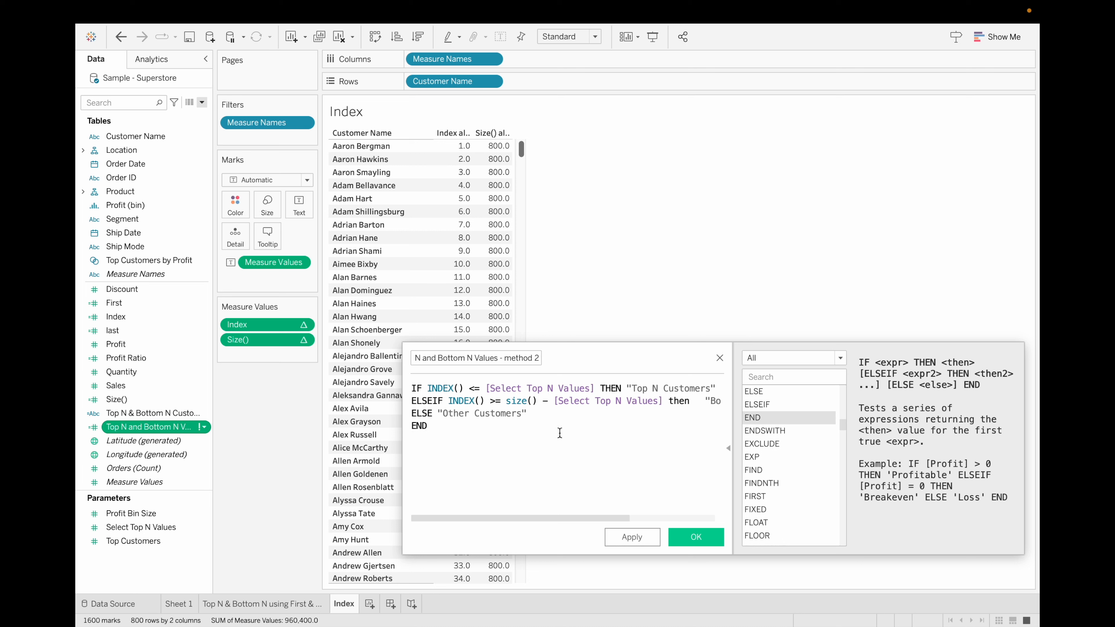
{"action": "left_click", "coordinate": [696, 541]}
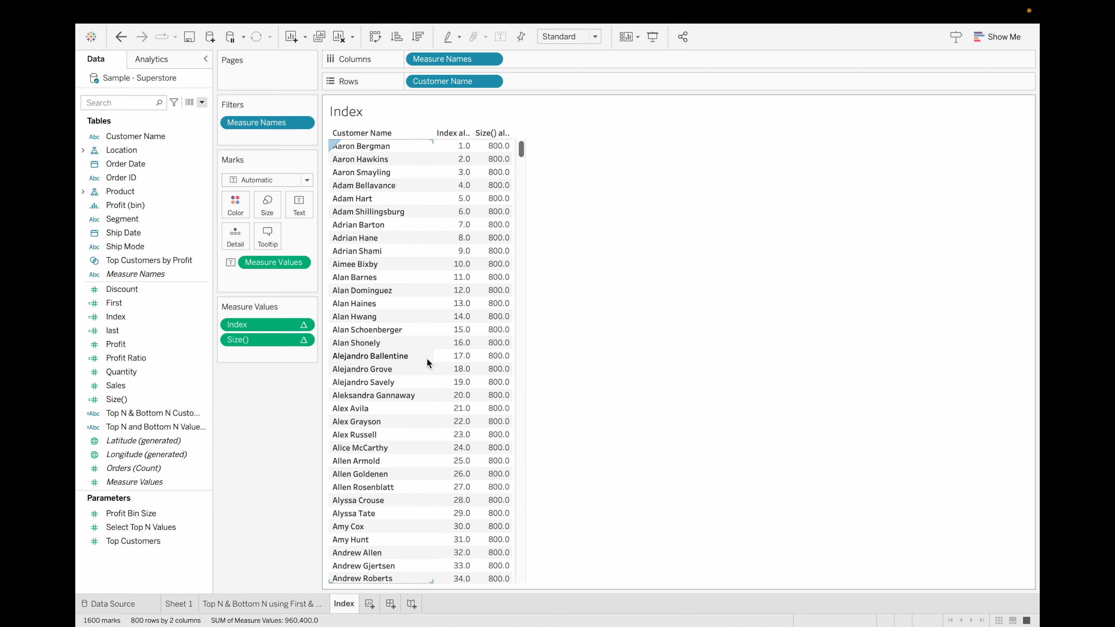
Remove the Index and Size() measures from the table and show Profit for each customer instead.
{"action": "left_click_drag", "start_coordinate": [274, 336], "coordinate": [283, 396]}
{"action": "left_click_drag", "start_coordinate": [294, 263], "coordinate": [283, 404]}
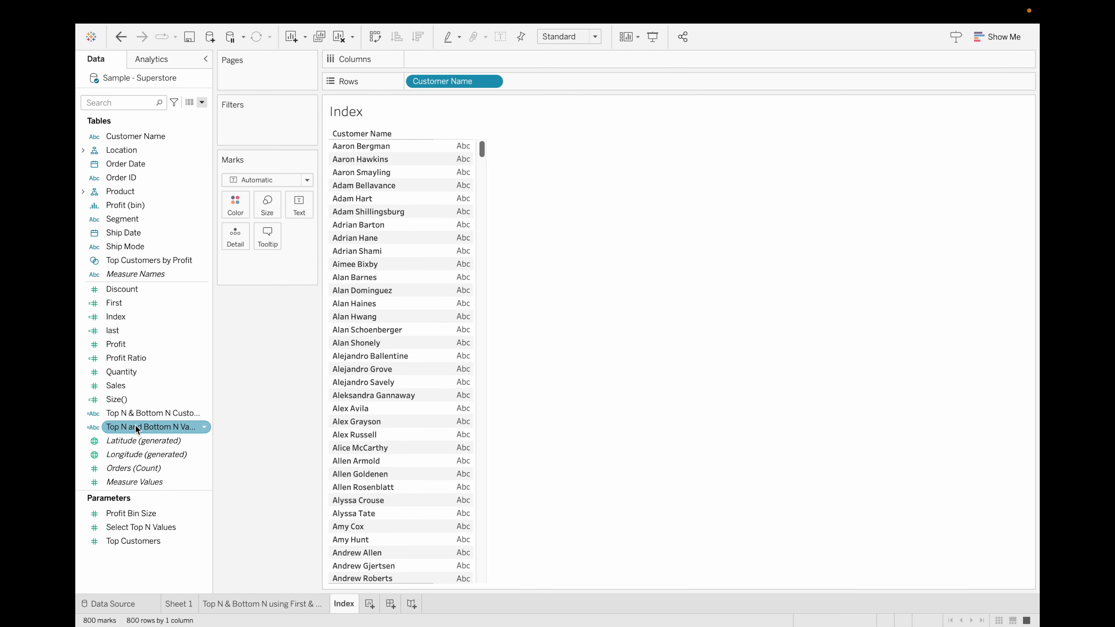
{"action": "double_click", "coordinate": [129, 349]}
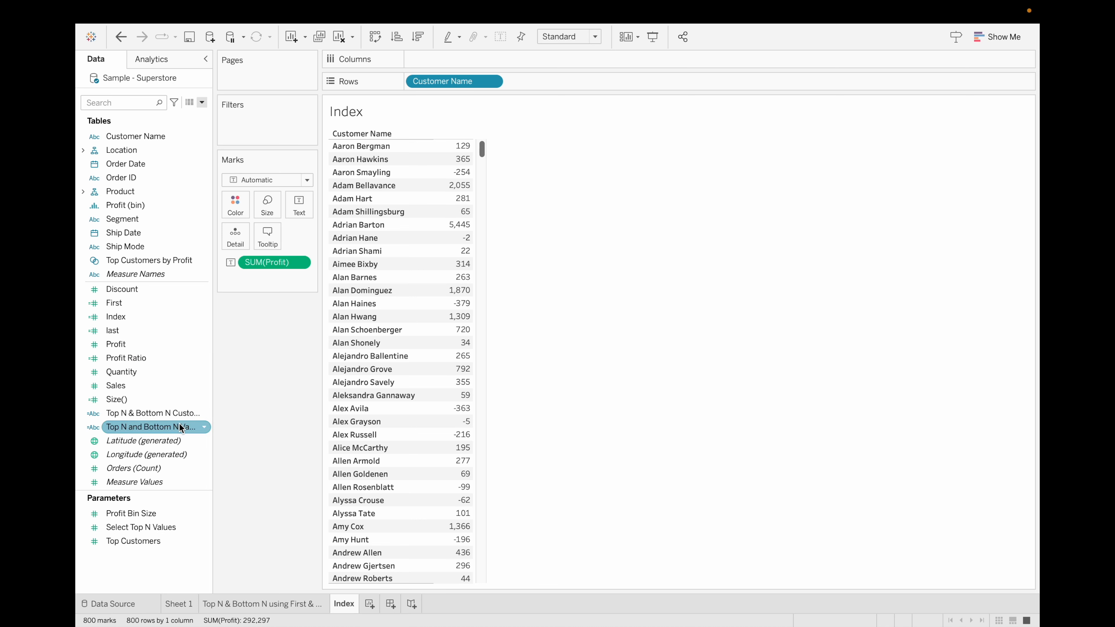
Add Top N and Bottom N Values - method 2 as a filter with all of its values selected.
{"action": "left_click_drag", "start_coordinate": [181, 429], "coordinate": [290, 121]}
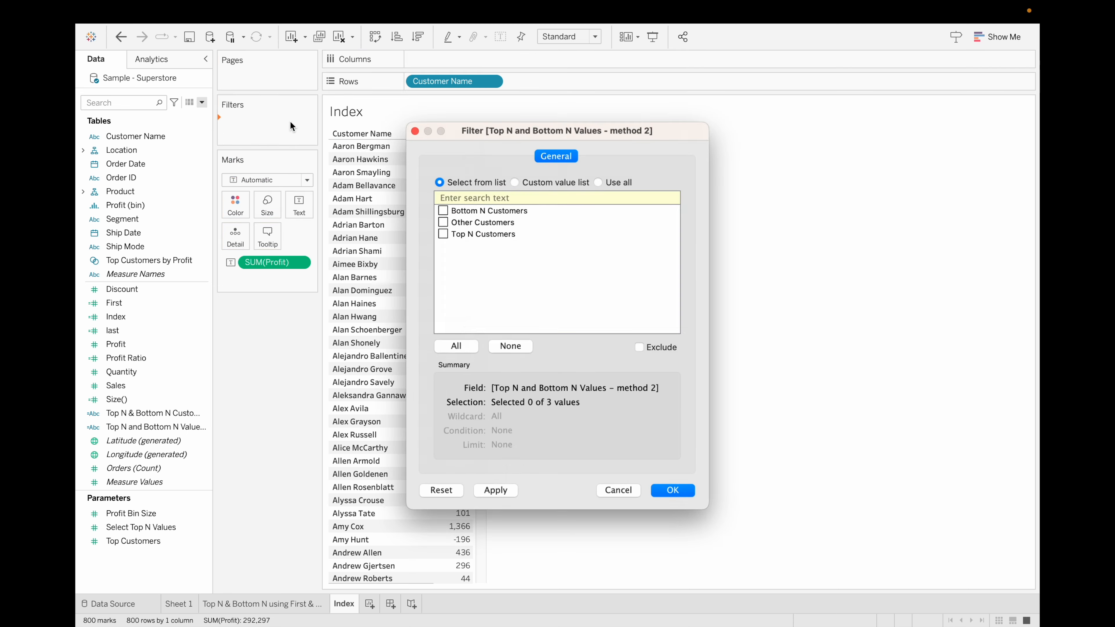
{"action": "left_click", "coordinate": [455, 346]}
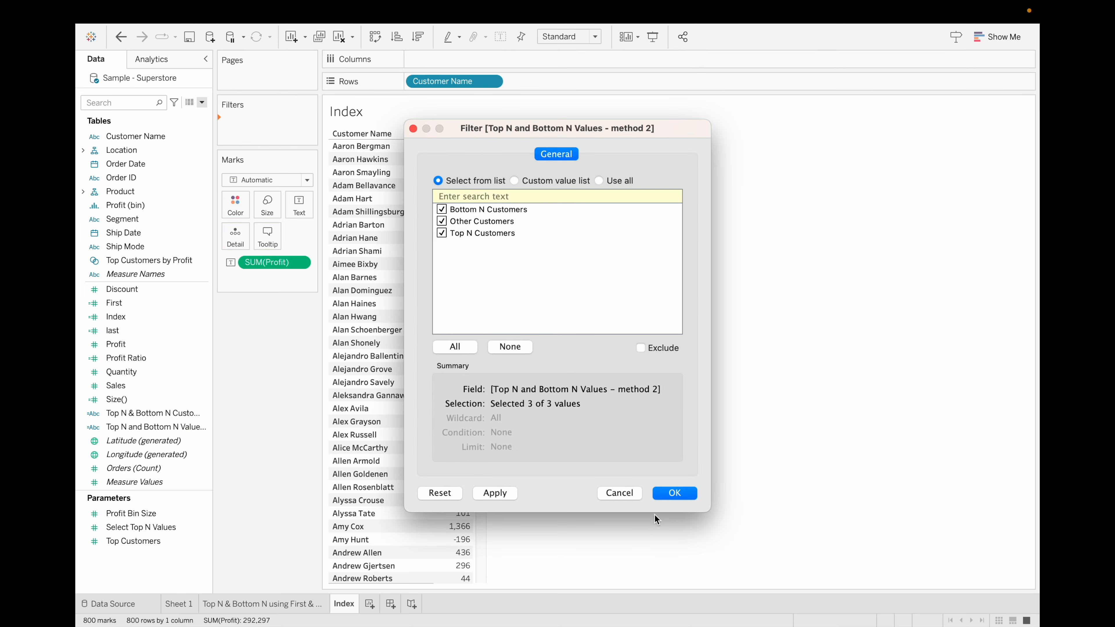
{"action": "left_click", "coordinate": [675, 493]}
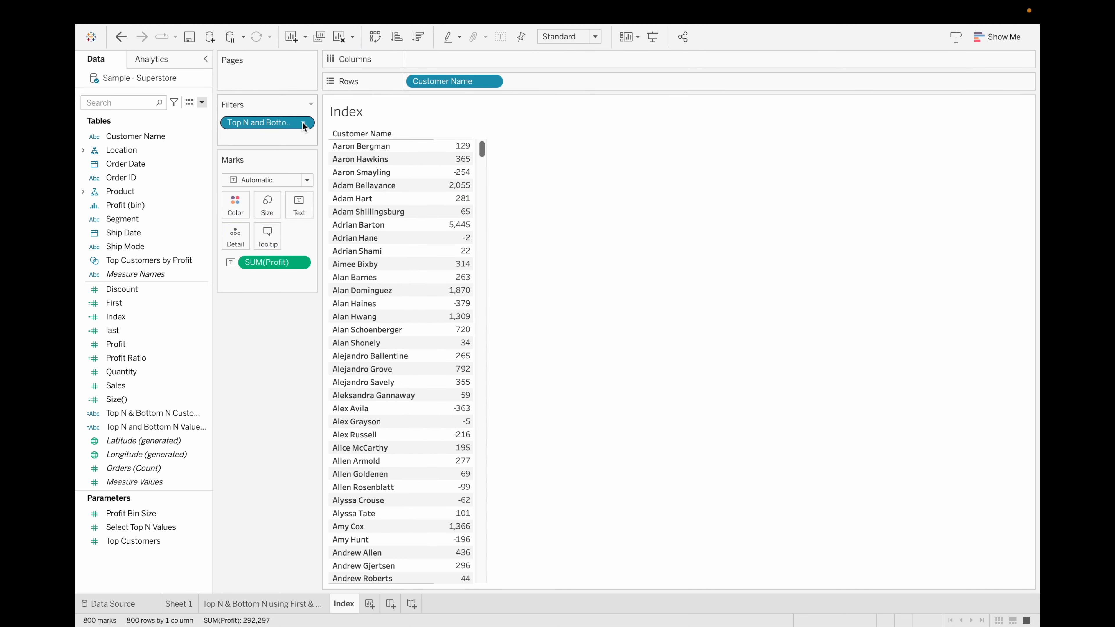
Show the filter card for the method 2 field on the sheet and exclude Other Customers.
{"action": "left_click", "coordinate": [303, 124]}
{"action": "left_click", "coordinate": [287, 156]}
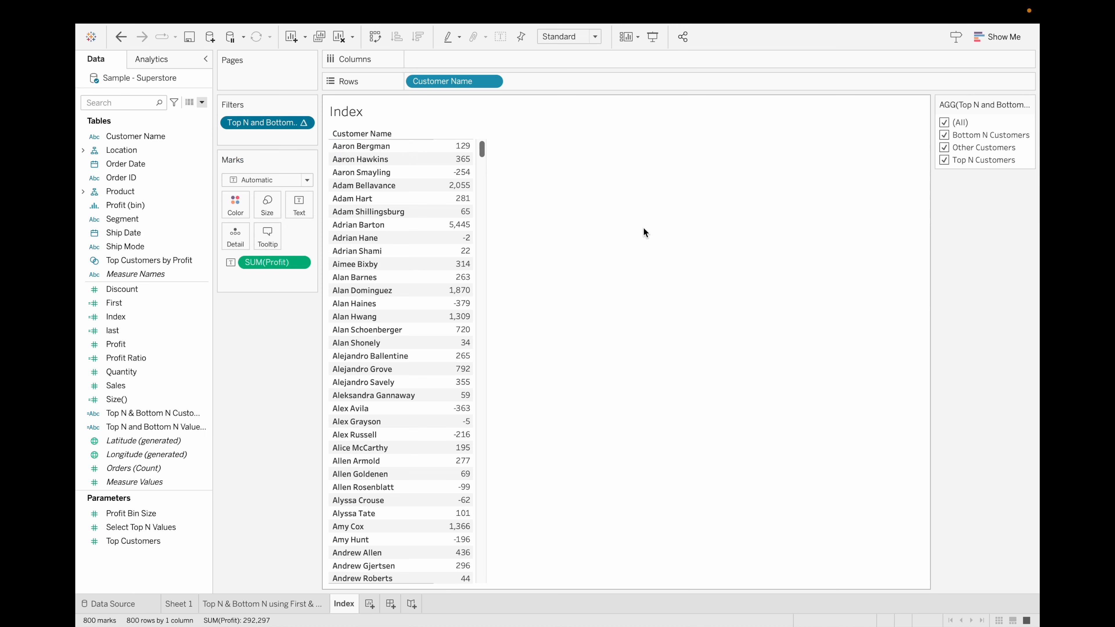
{"action": "left_click", "coordinate": [946, 147]}
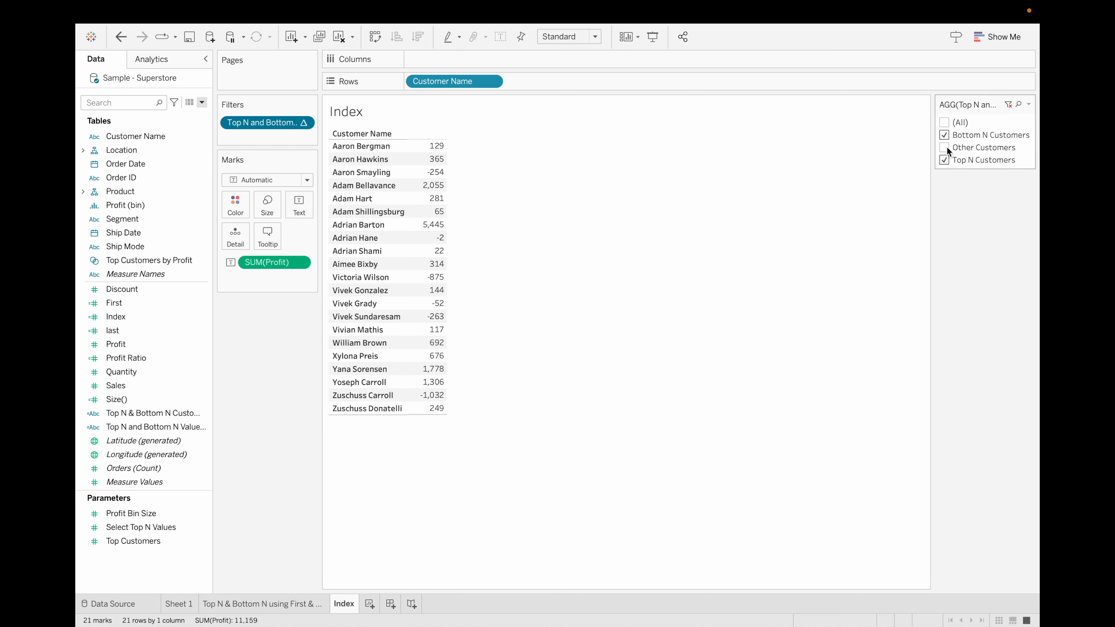
Sort Customer Name in descending order by the Profit field.
{"action": "left_click", "coordinate": [492, 83]}
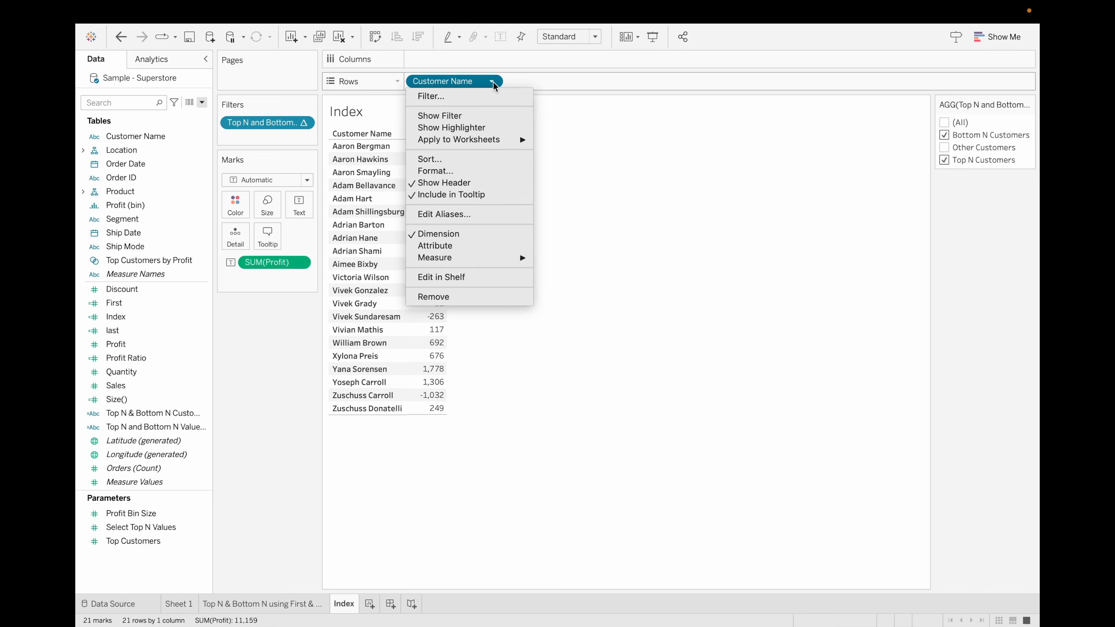
{"action": "left_click", "coordinate": [448, 160]}
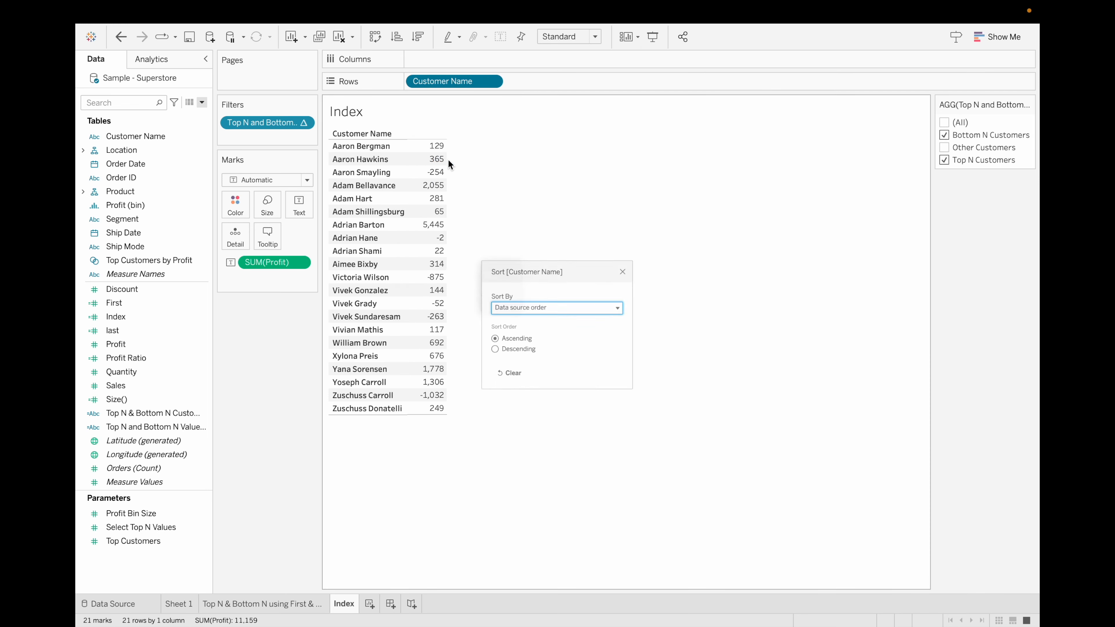
{"action": "left_click", "coordinate": [479, 356]}
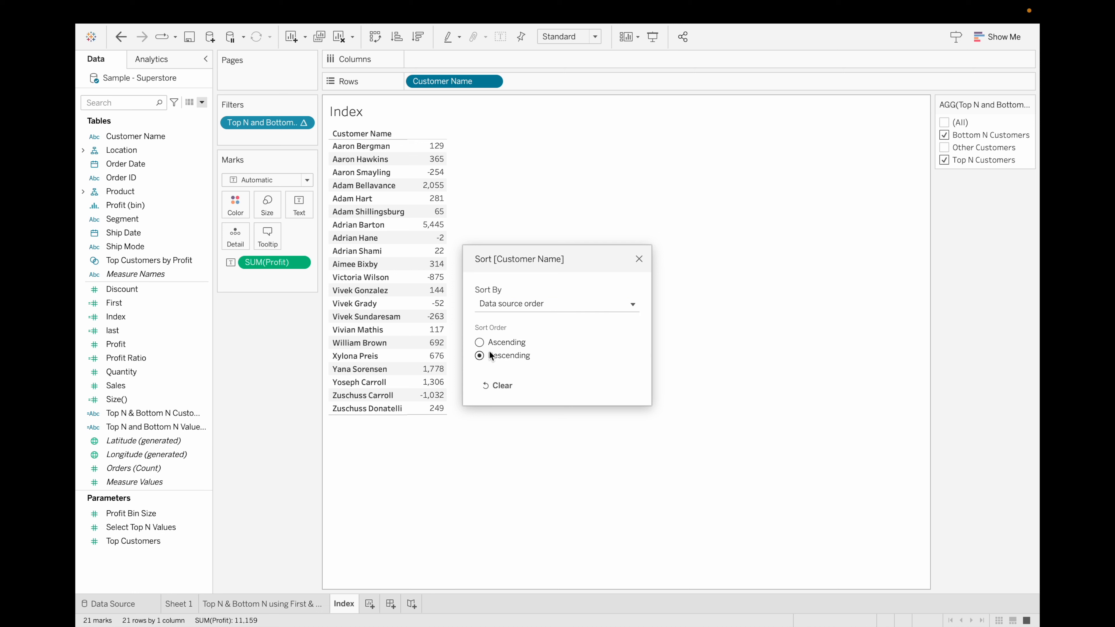
{"action": "left_click", "coordinate": [554, 304]}
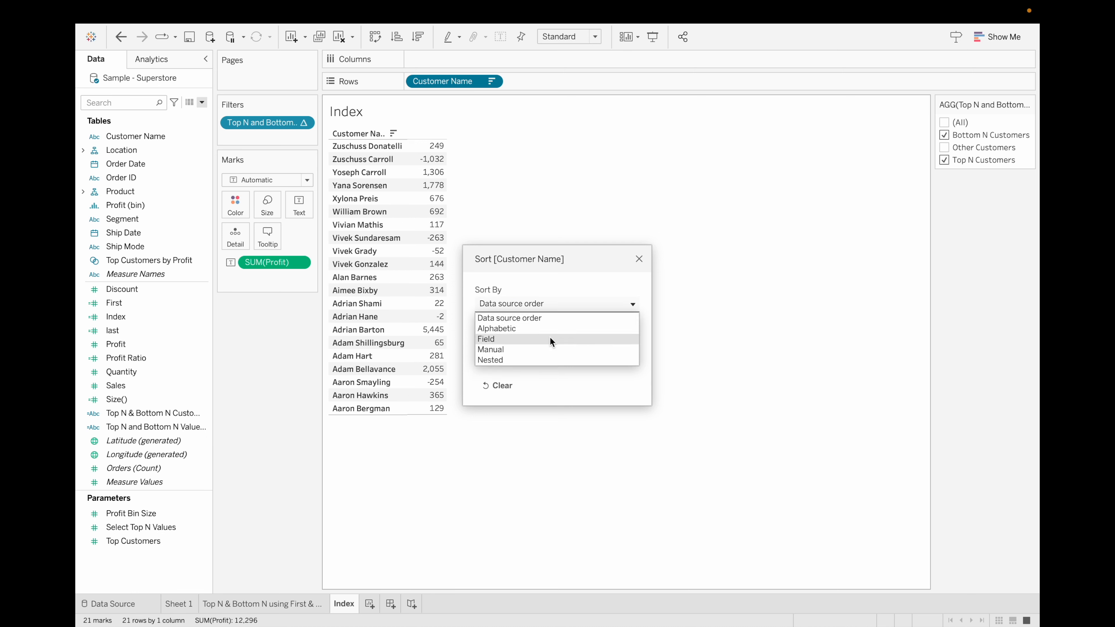
{"action": "left_click", "coordinate": [514, 341]}
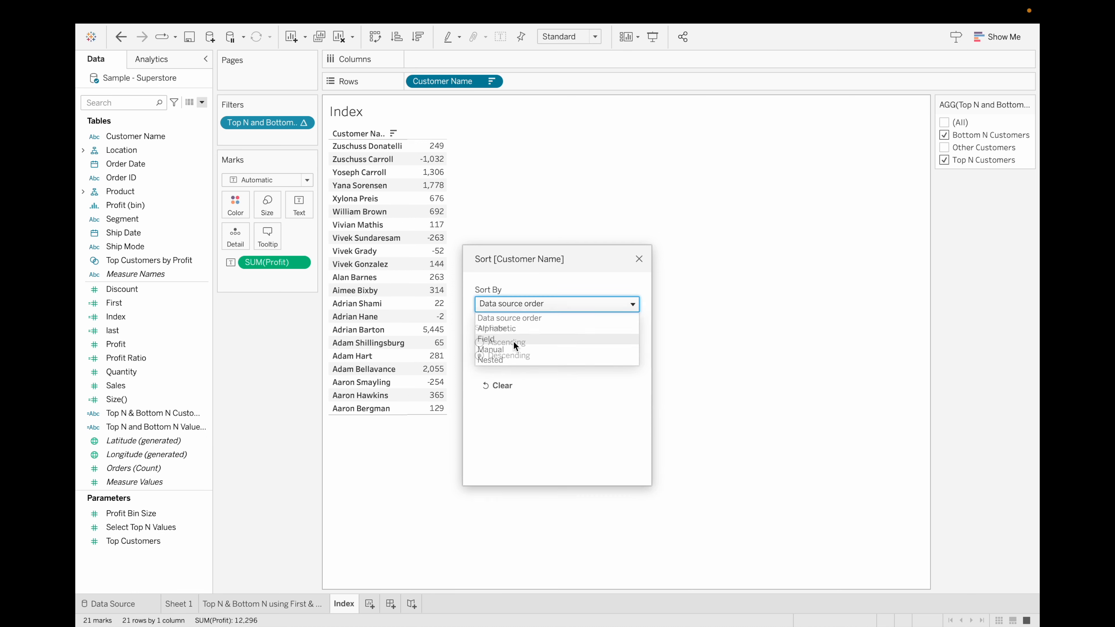
{"action": "left_click", "coordinate": [639, 259]}
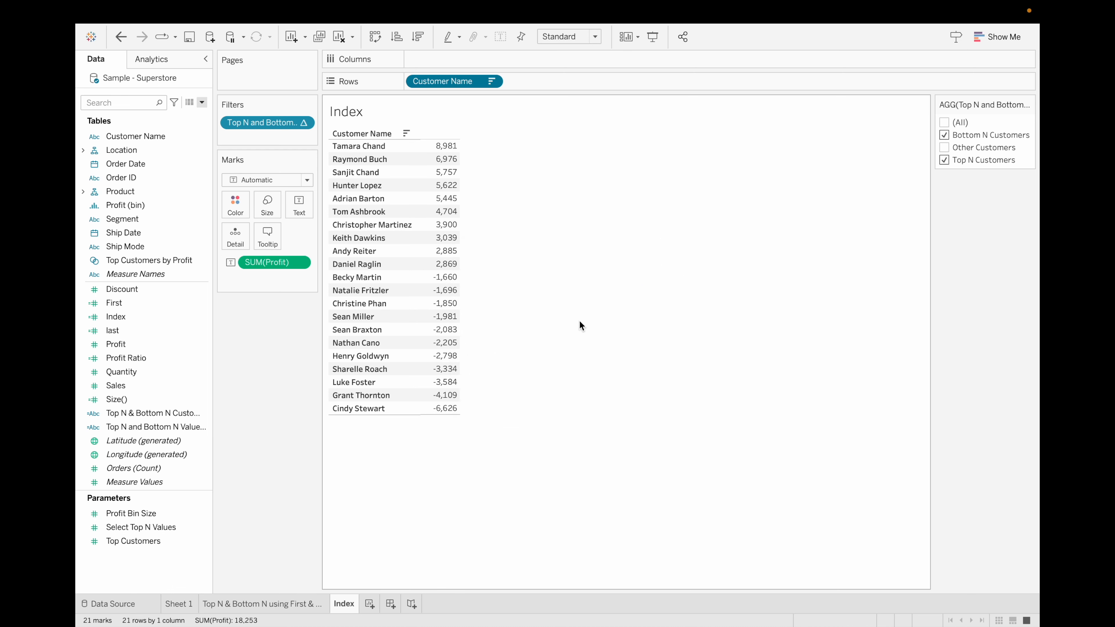
Show the Select Top N Values parameter control on the sheet and set its value to 5.
{"action": "mouse_move", "coordinate": [437, 148]}
{"action": "mouse_move", "coordinate": [449, 242]}
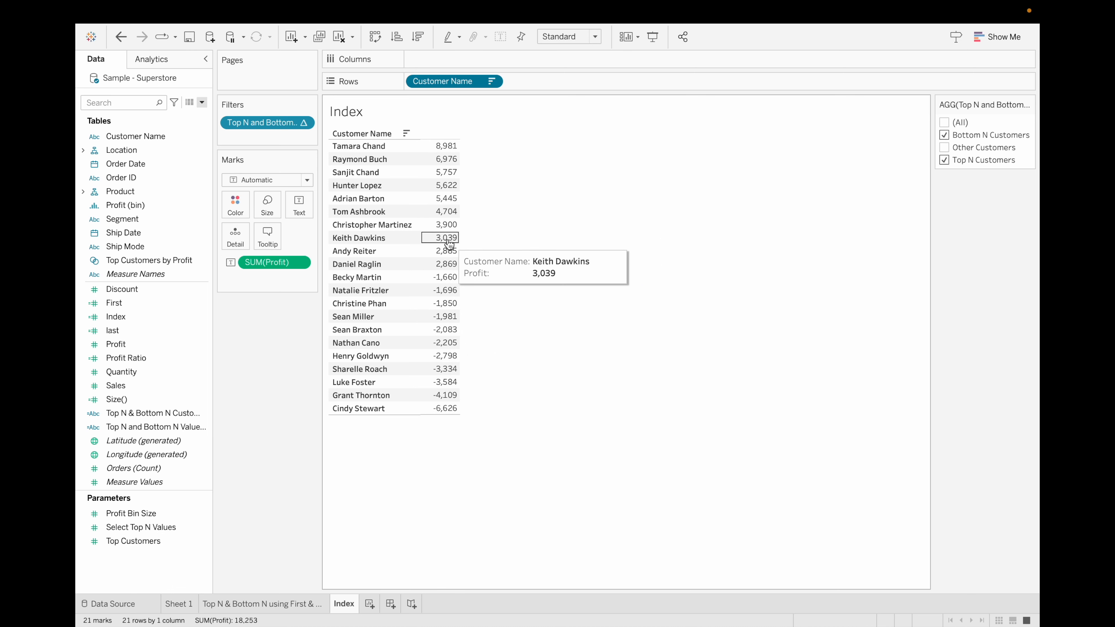
{"action": "mouse_move", "coordinate": [444, 374]}
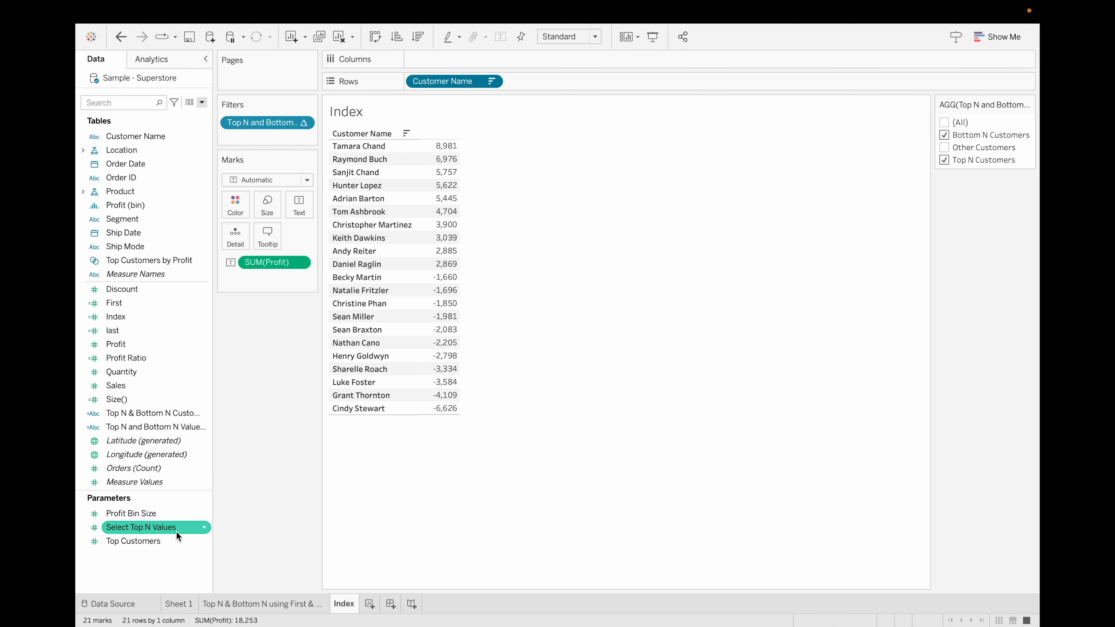
{"action": "left_click", "coordinate": [201, 527]}
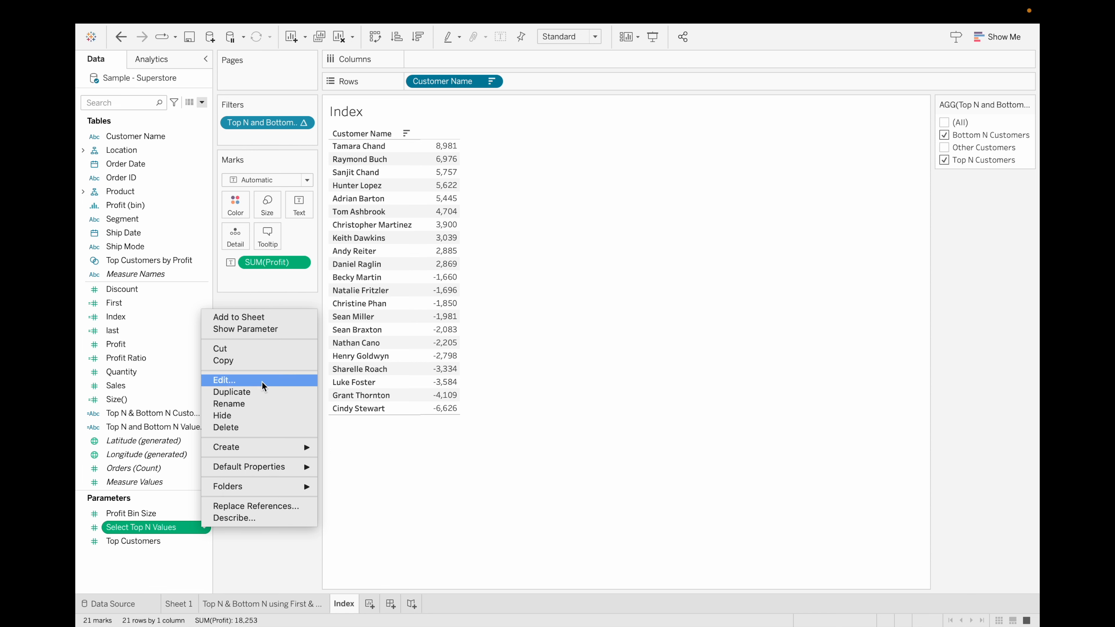
{"action": "left_click", "coordinate": [248, 329]}
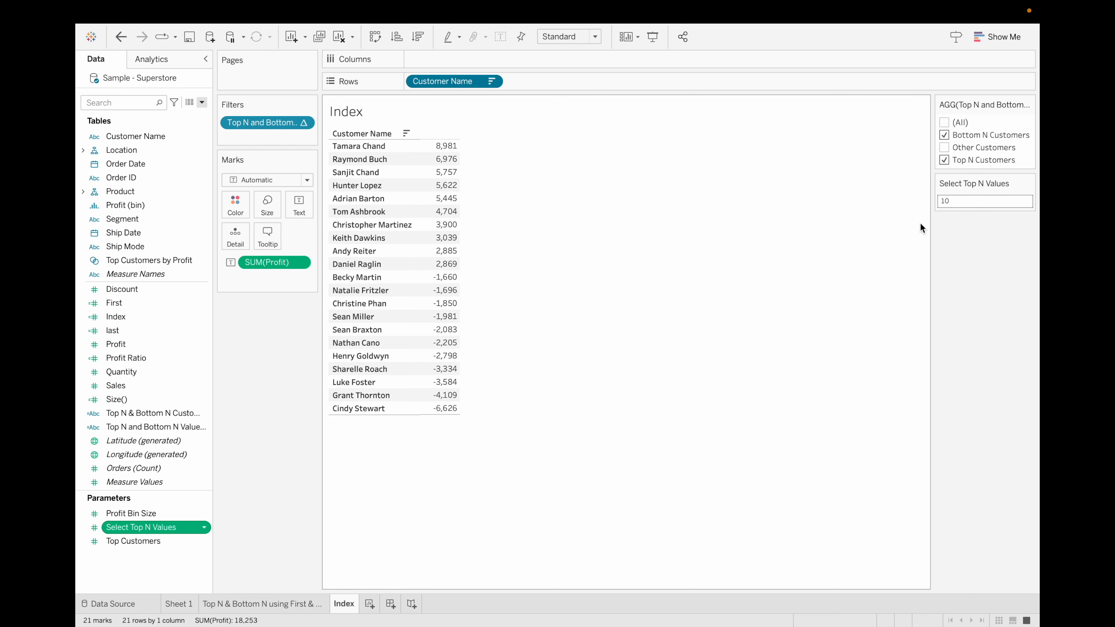
{"action": "left_click", "coordinate": [956, 201]}
{"action": "key", "text": "BackSpace"}
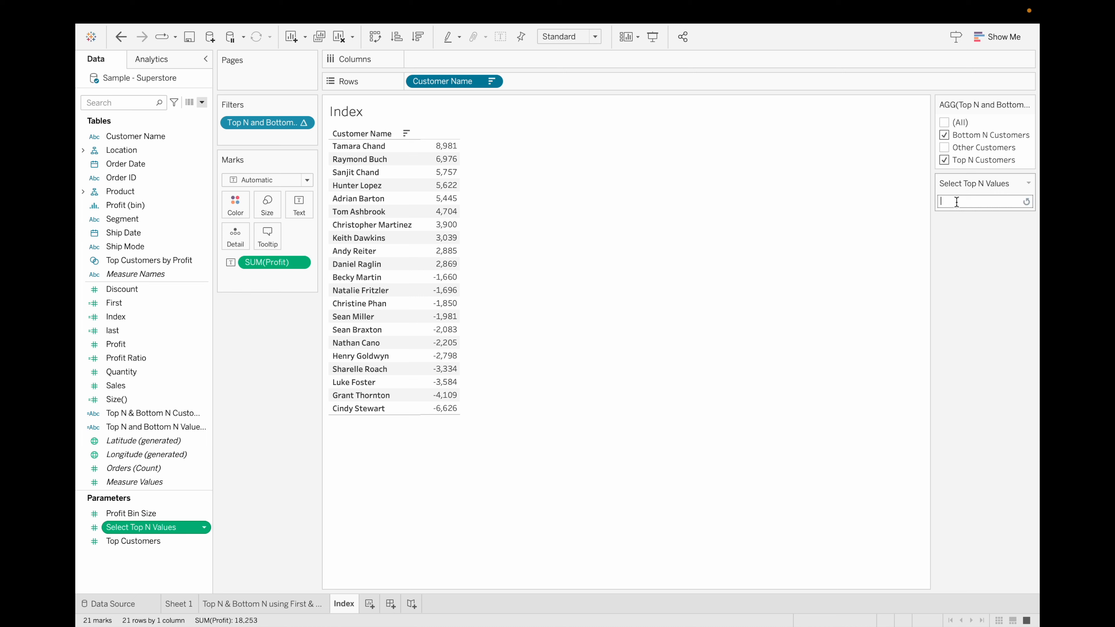
{"action": "type", "text": "5"}
{"action": "key", "text": "Return"}
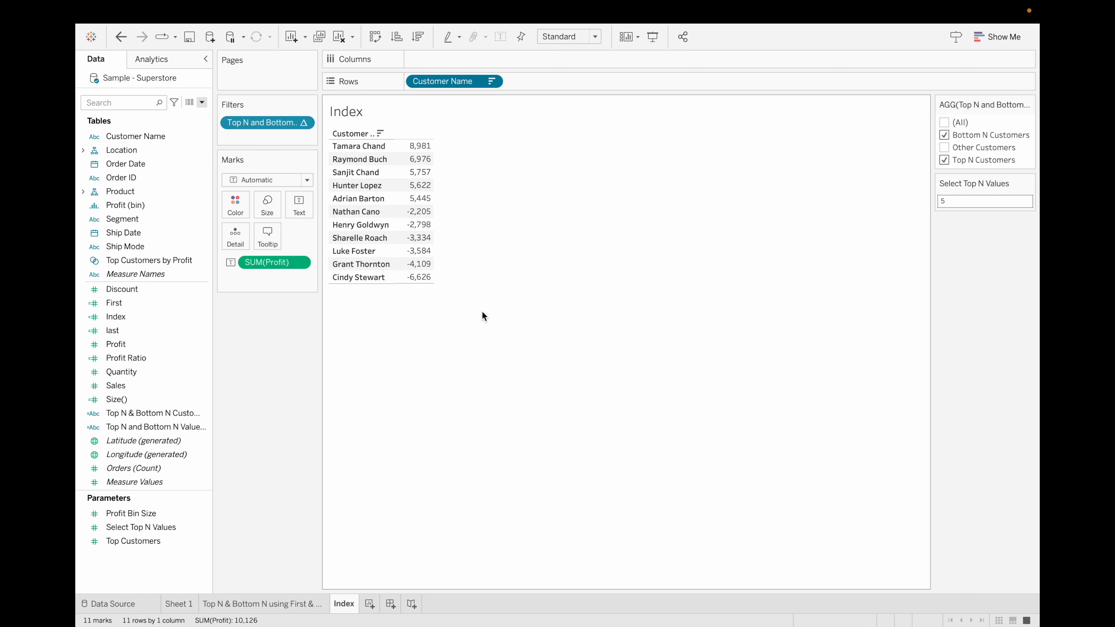
Create a new worksheet and list Customer Name in its rows.
{"action": "key", "text": "ctrl+m"}
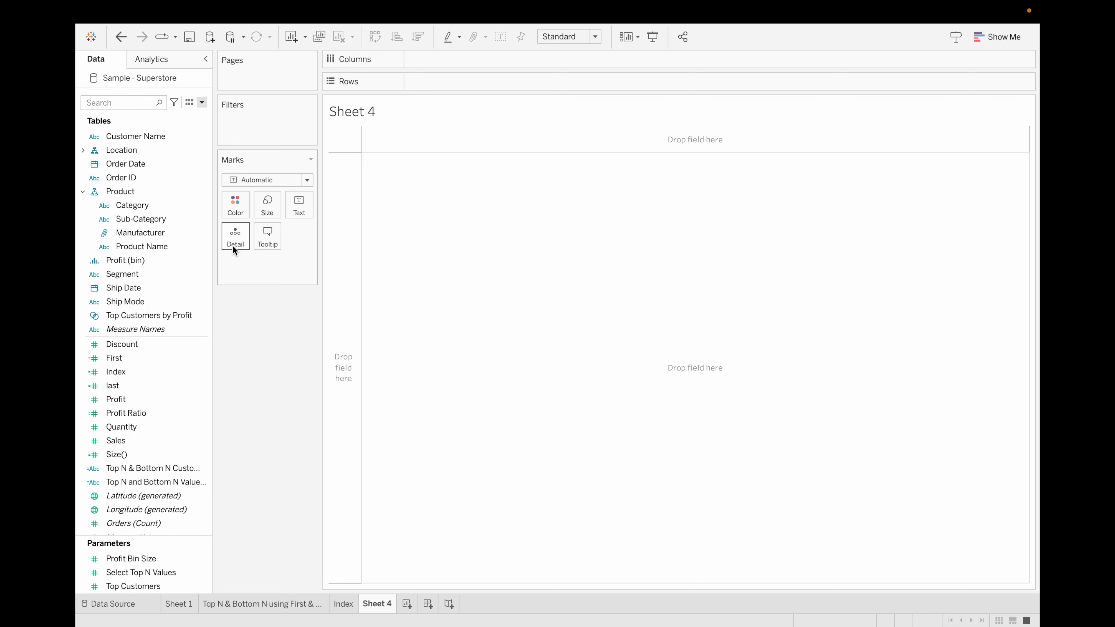
{"action": "left_click", "coordinate": [192, 245]}
{"action": "left_click", "coordinate": [164, 131]}
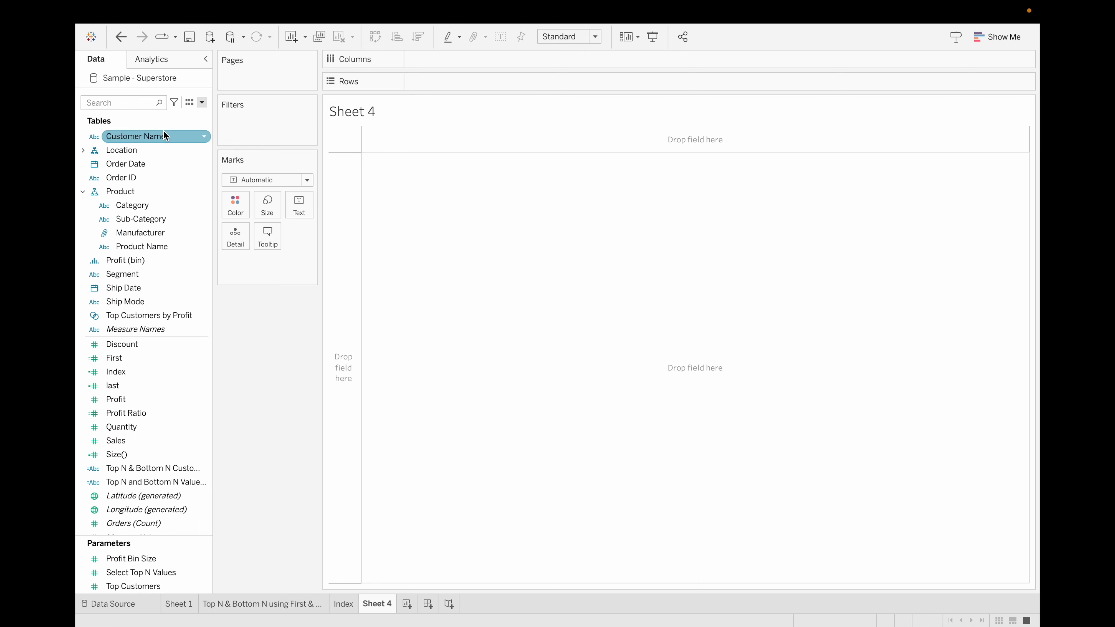
{"action": "left_click_drag", "start_coordinate": [163, 132], "coordinate": [474, 78]}
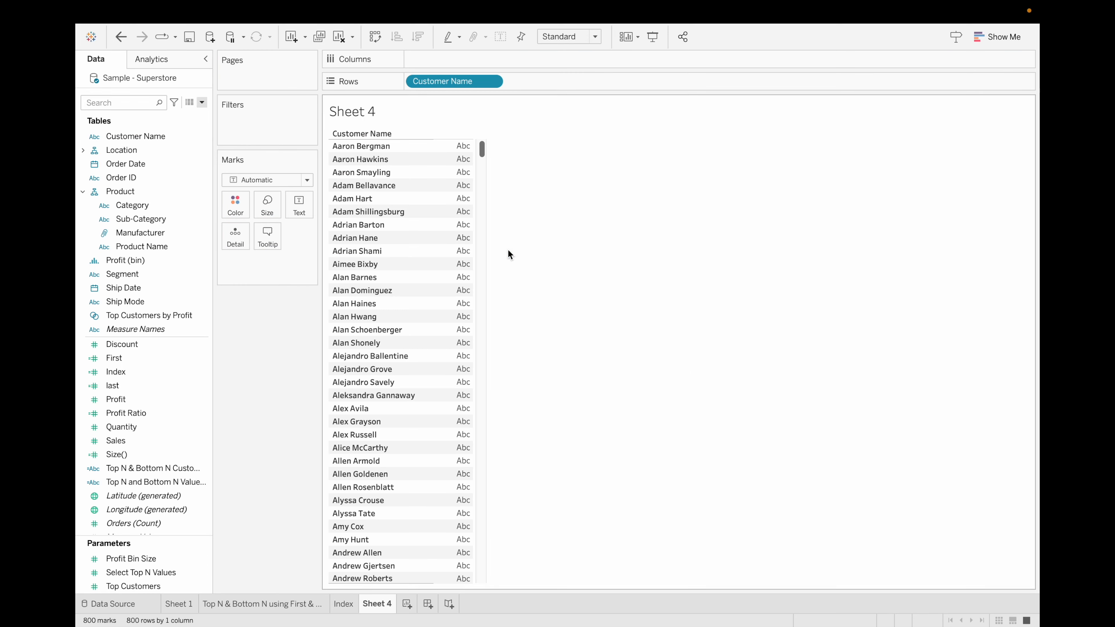
Show the Count of Product Name as text for each customer and sort the customers in ascending order of that count.
{"action": "left_click", "coordinate": [166, 274]}
{"action": "left_click_drag", "start_coordinate": [158, 247], "coordinate": [304, 212]}
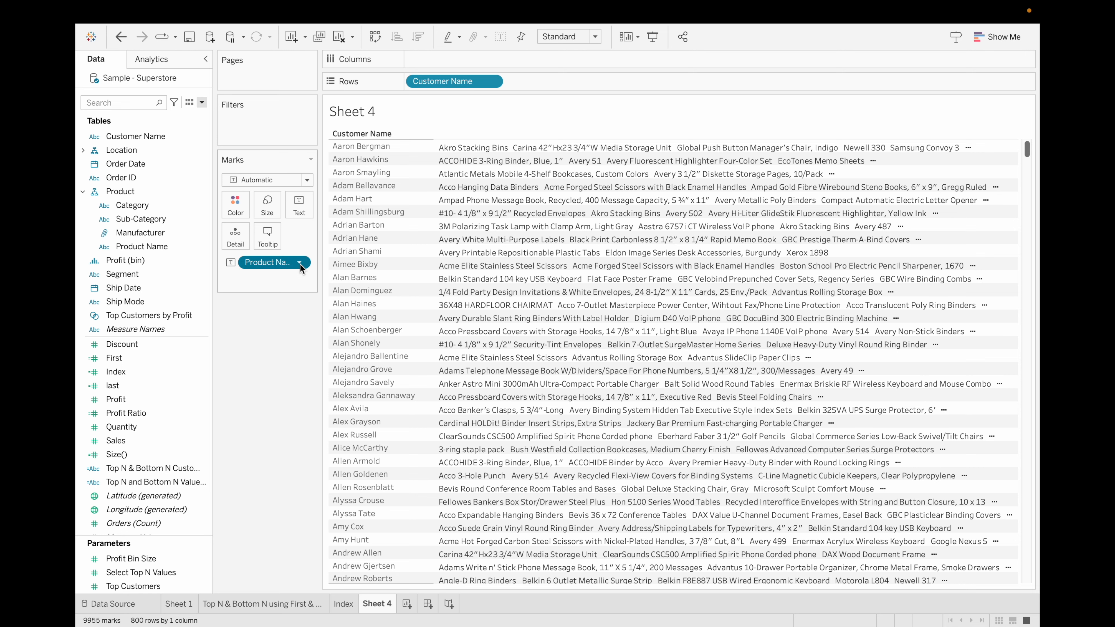
{"action": "left_click", "coordinate": [300, 262]}
{"action": "mouse_move", "coordinate": [327, 429]}
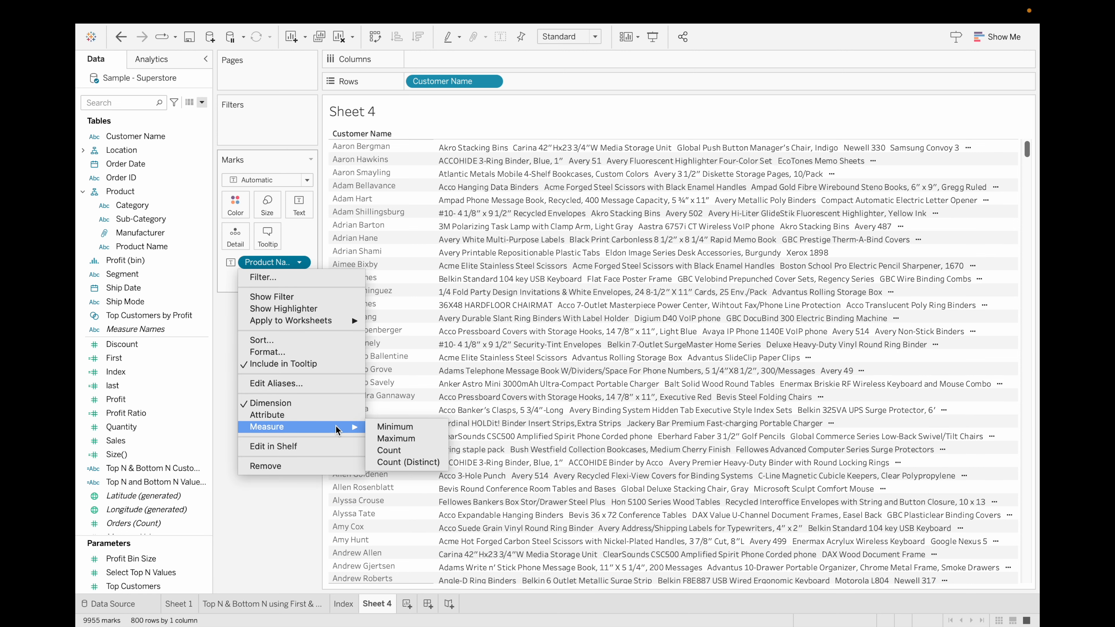
{"action": "left_click", "coordinate": [406, 451]}
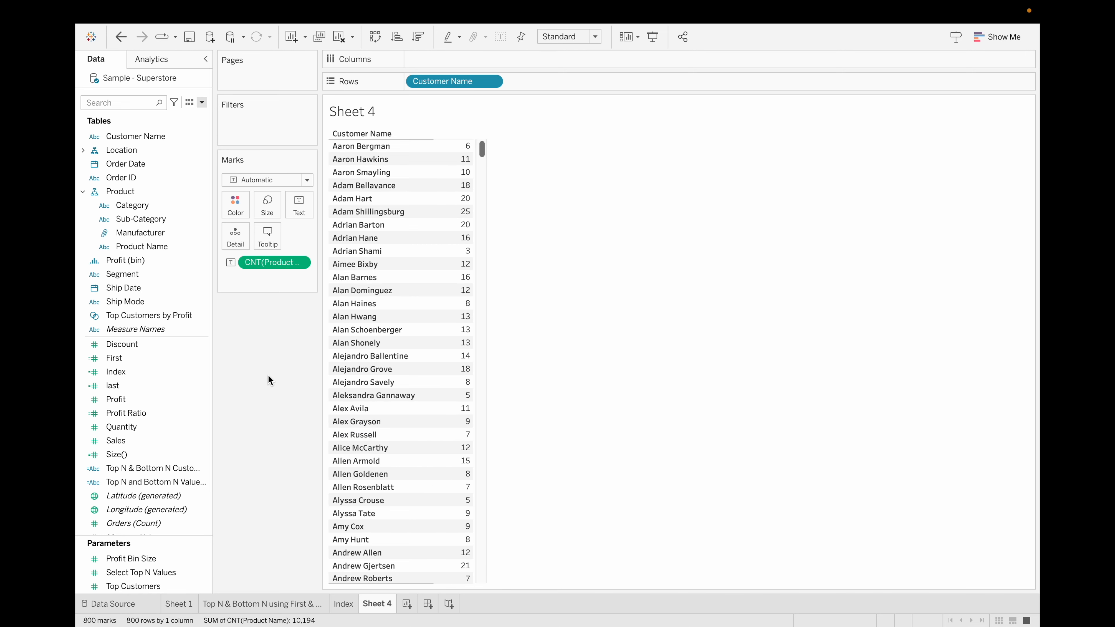
{"action": "left_click", "coordinate": [418, 37]}
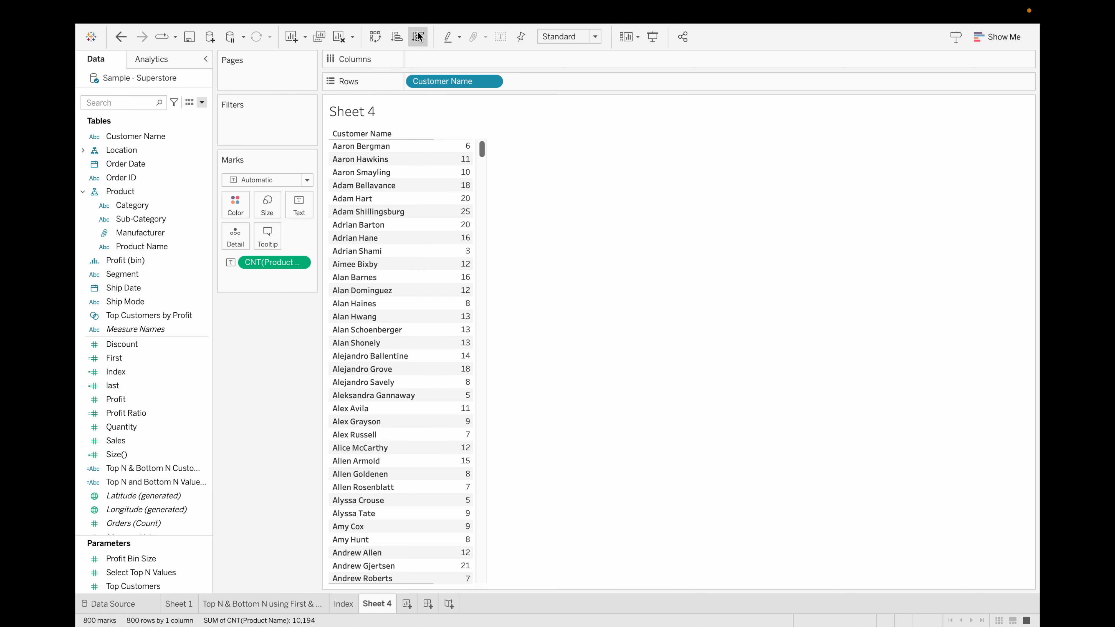
{"action": "left_click", "coordinate": [396, 37]}
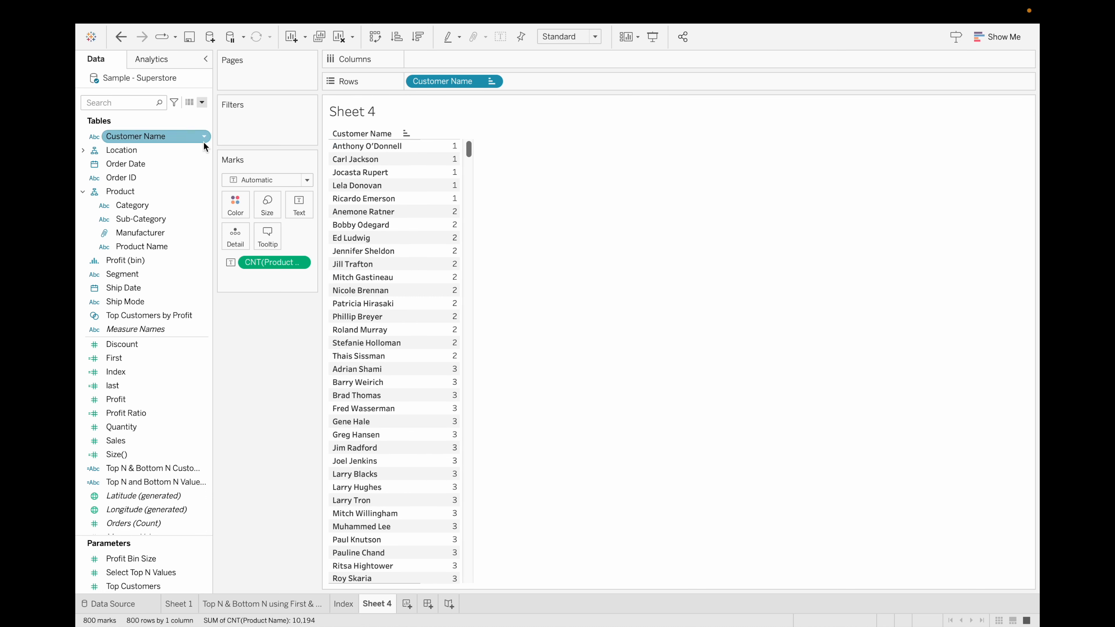
Create a calculated field named Rank with the formula RANK(COUNT([Product Name])).
{"action": "left_click", "coordinate": [202, 102]}
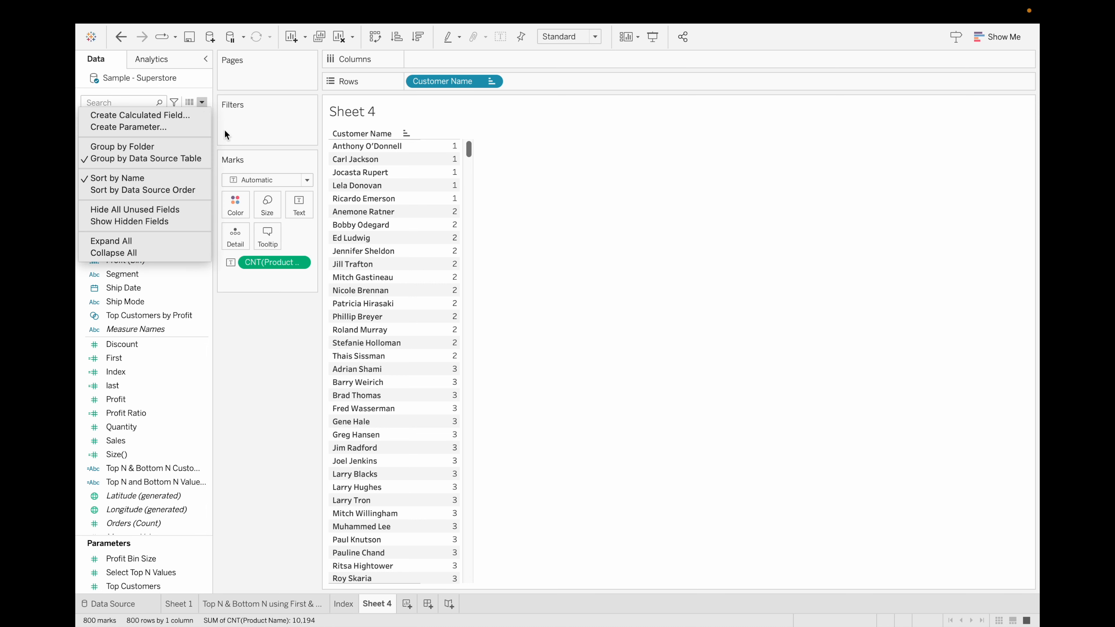
{"action": "left_click", "coordinate": [176, 115]}
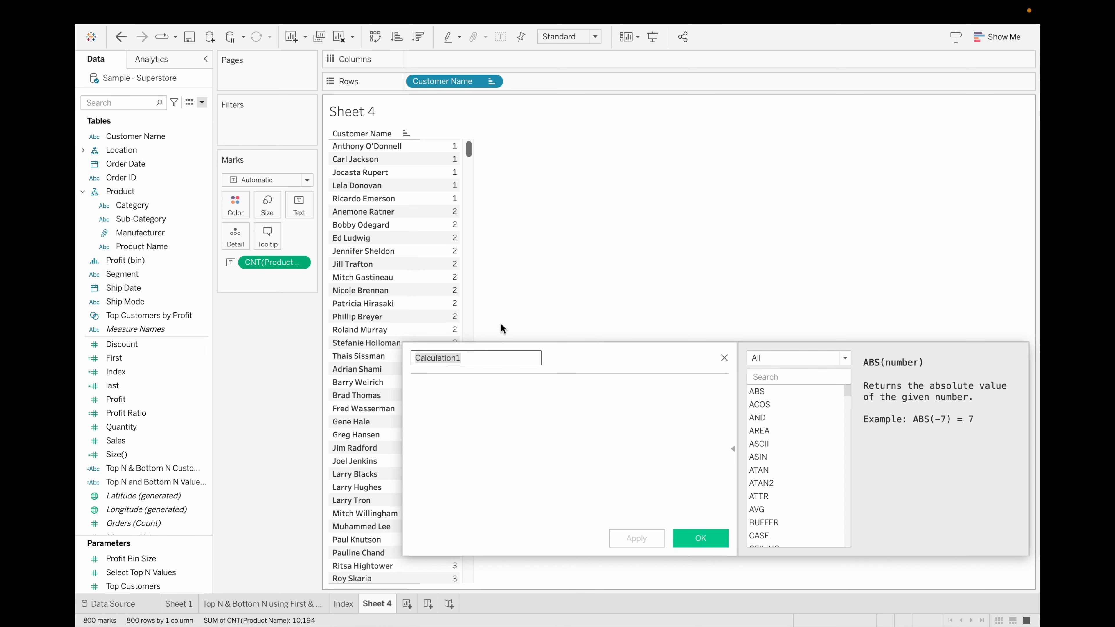
{"action": "key", "text": "BackSpace"}
{"action": "type", "text": "Rank"}
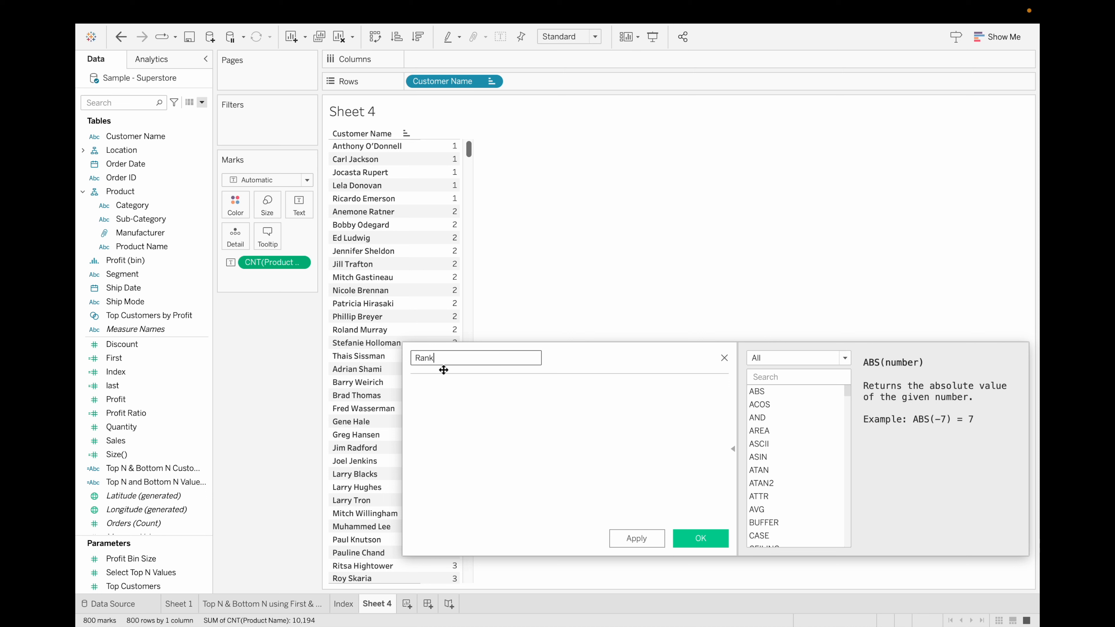
{"action": "left_click", "coordinate": [430, 386]}
{"action": "type", "text": "Ran"}
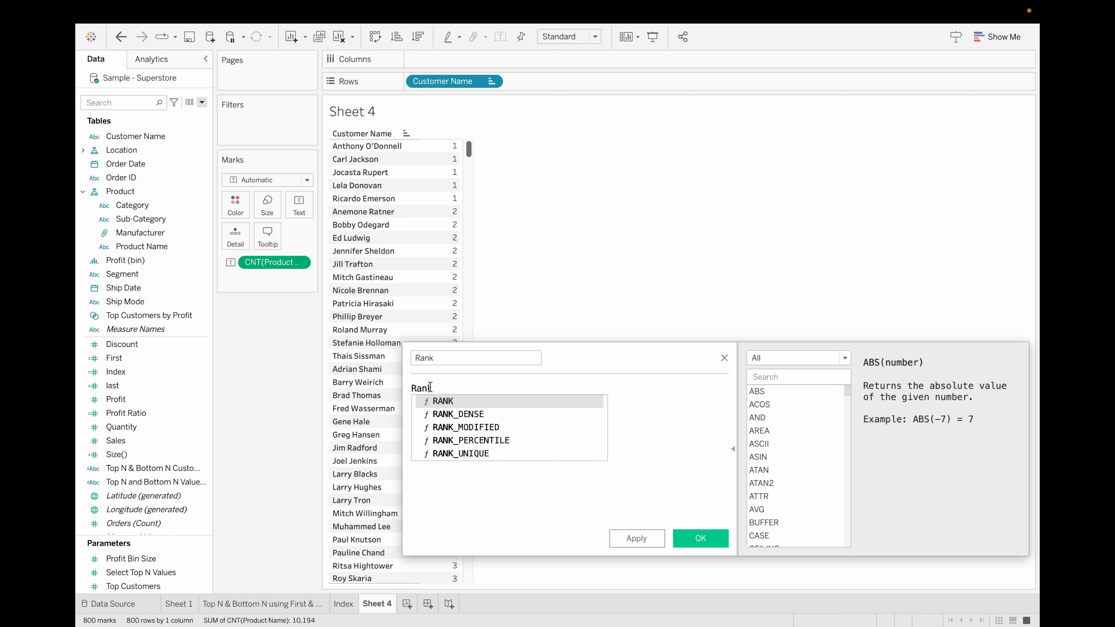
{"action": "key", "text": "Return"}
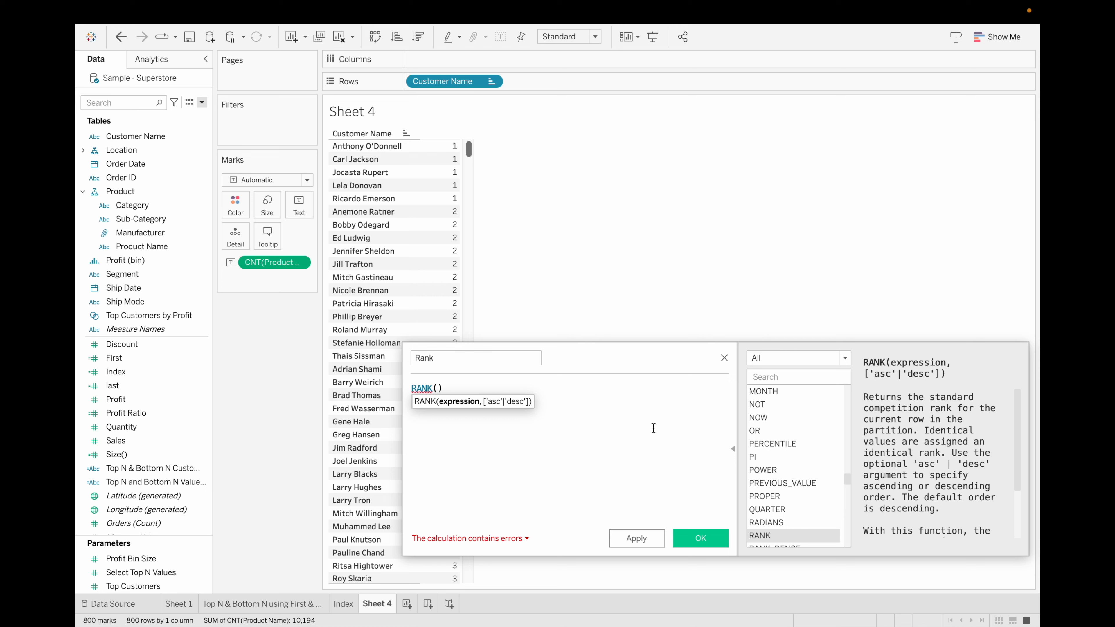
{"action": "type", "text": "count"}
{"action": "key", "text": "Return"}
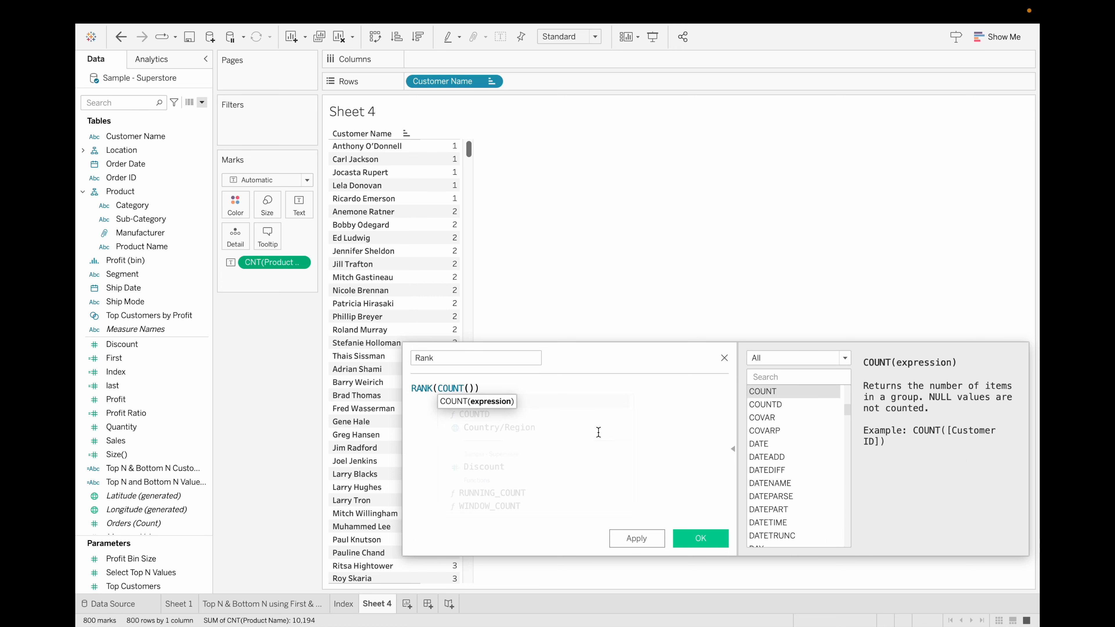
{"action": "type", "text": "pro"}
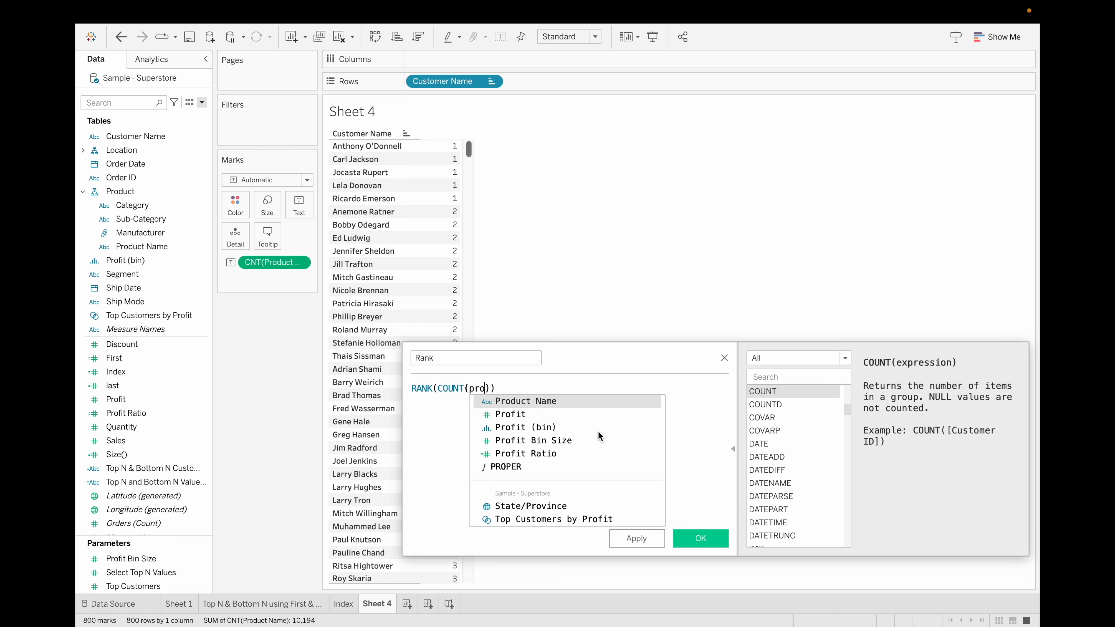
{"action": "left_click", "coordinate": [531, 401]}
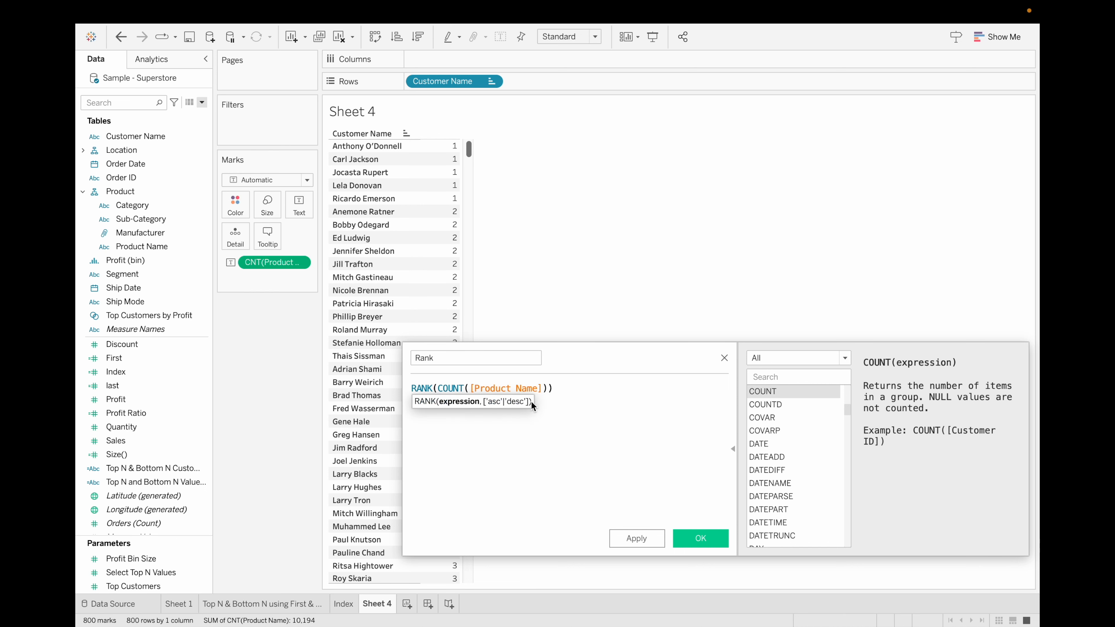
{"action": "left_click", "coordinate": [719, 545]}
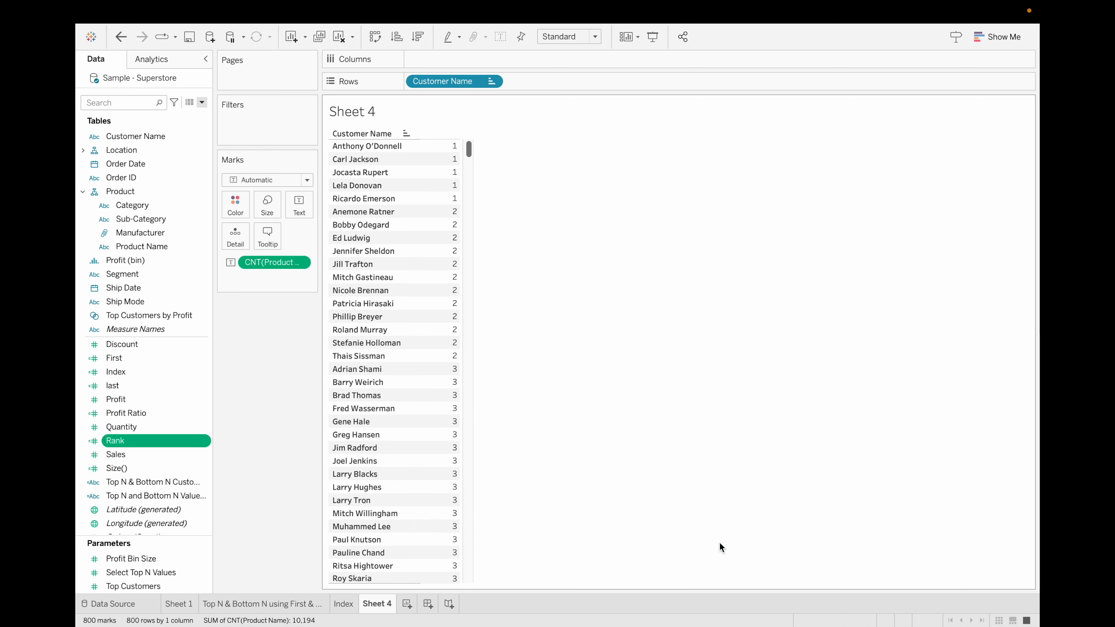
Add the Rank field to the customer table and compare the ranks with the product counts down to the end of the list.
{"action": "double_click", "coordinate": [152, 444]}
{"action": "mouse_move", "coordinate": [490, 228]}
{"action": "mouse_move", "coordinate": [488, 150]}
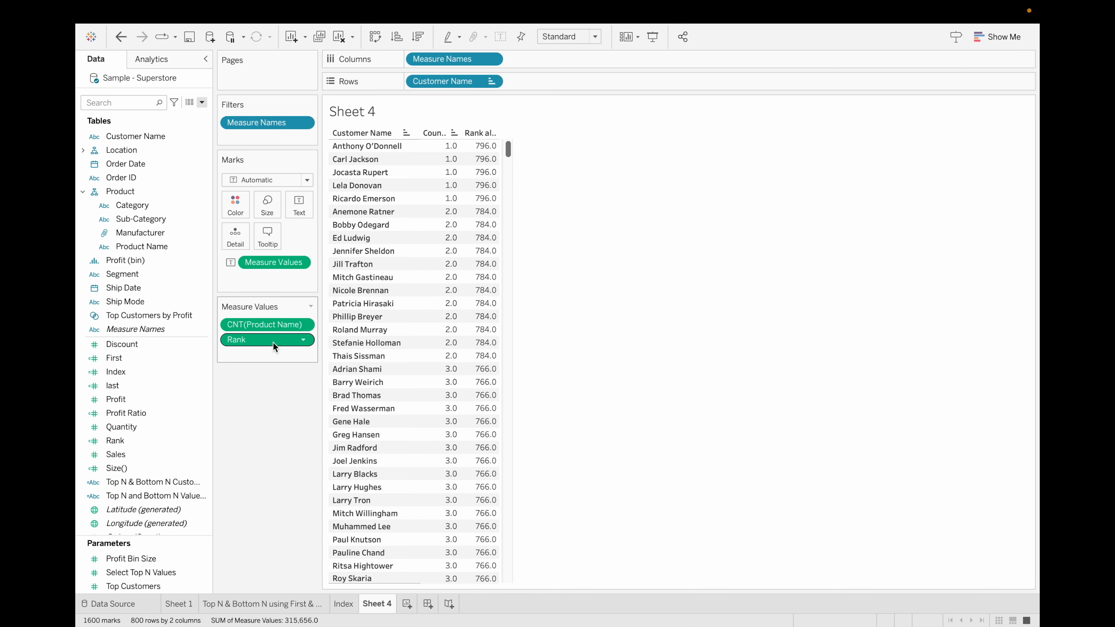
{"action": "mouse_move", "coordinate": [452, 274]}
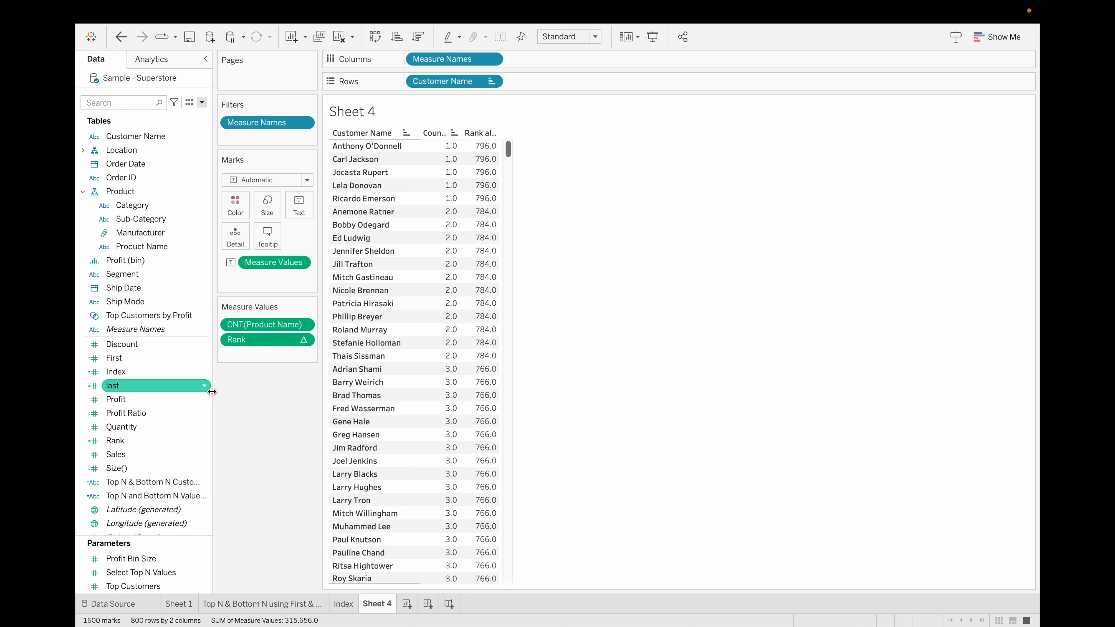
{"action": "mouse_move", "coordinate": [452, 156]}
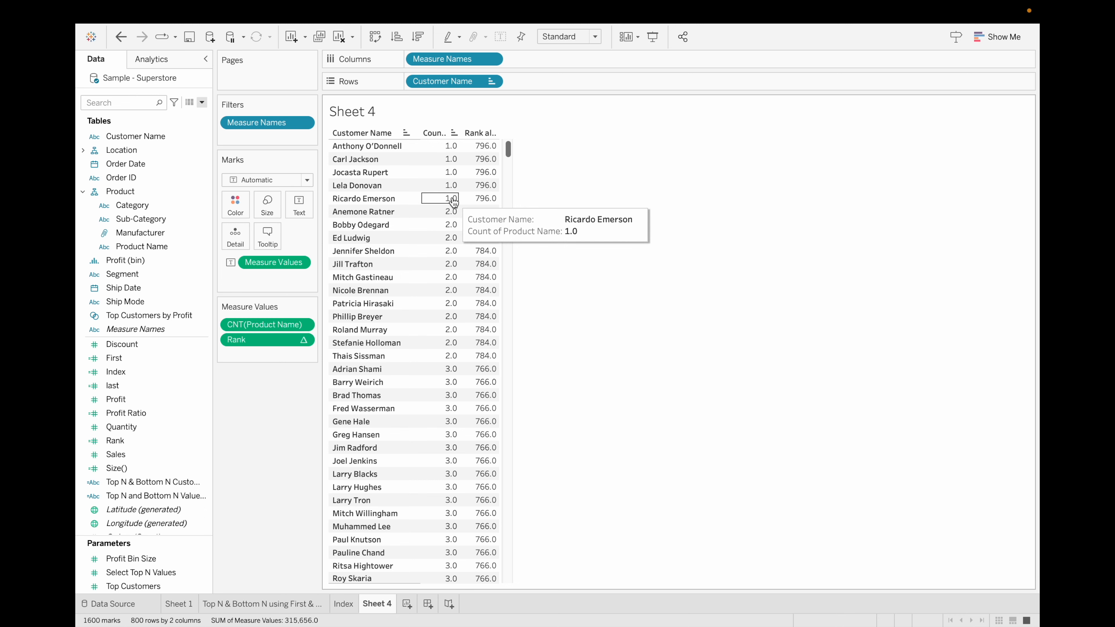
{"action": "mouse_move", "coordinate": [474, 173]}
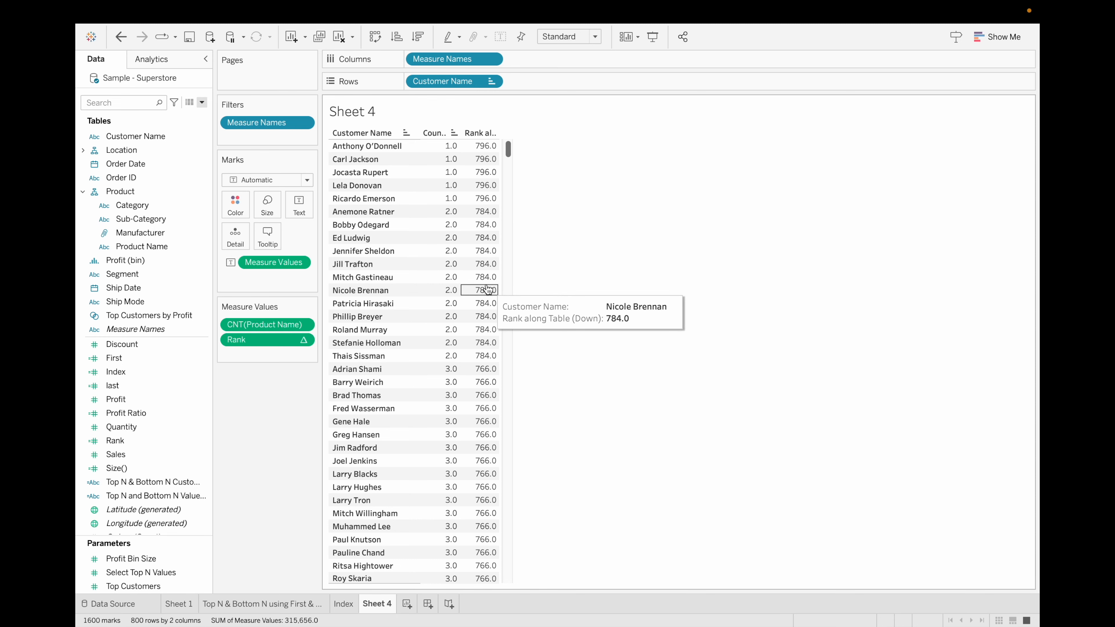
{"action": "scroll", "coordinate": [486, 287], "scroll_direction": "down", "scroll_amount": 10}
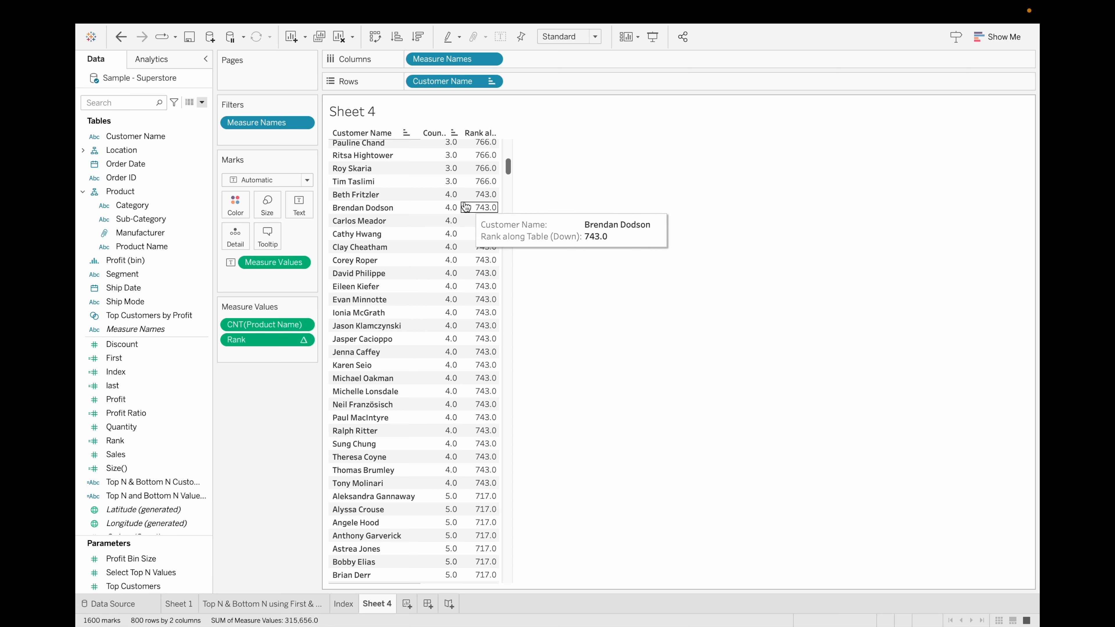
{"action": "scroll", "coordinate": [446, 331], "scroll_direction": "down", "scroll_amount": 20}
{"action": "scroll", "coordinate": [446, 323], "scroll_direction": "down", "scroll_amount": 20}
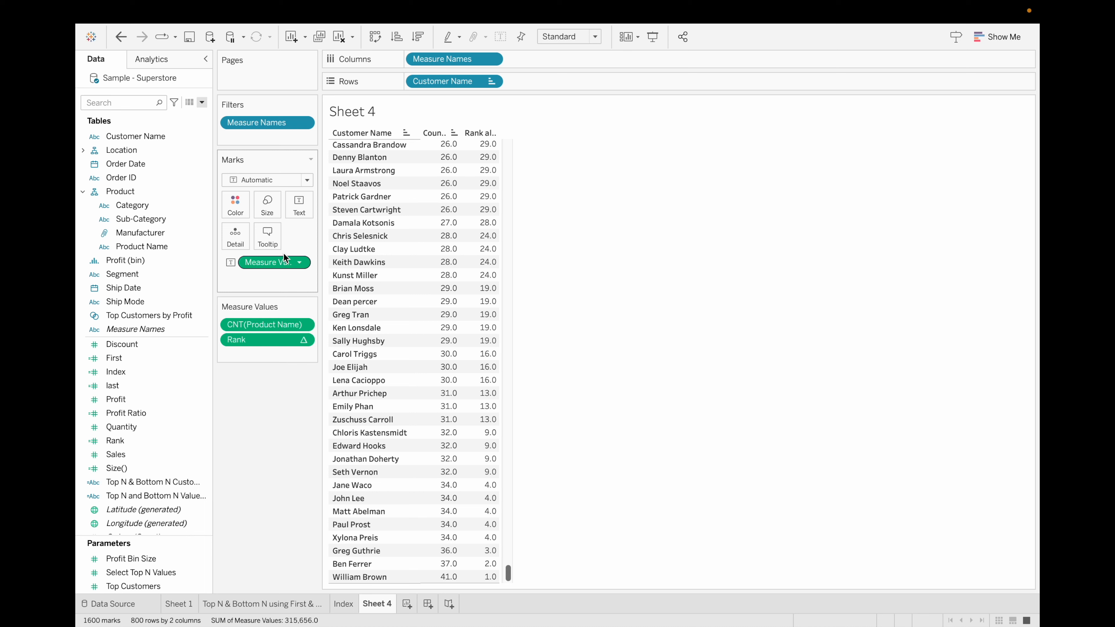
Create a calculated field named Dense_Rank with the formula RANK_DENSE(COUNT([Product Name])).
{"action": "left_click", "coordinate": [201, 102]}
{"action": "left_click", "coordinate": [175, 114]}
{"action": "key", "text": "BackSpace"}
{"action": "type", "text": "Den"}
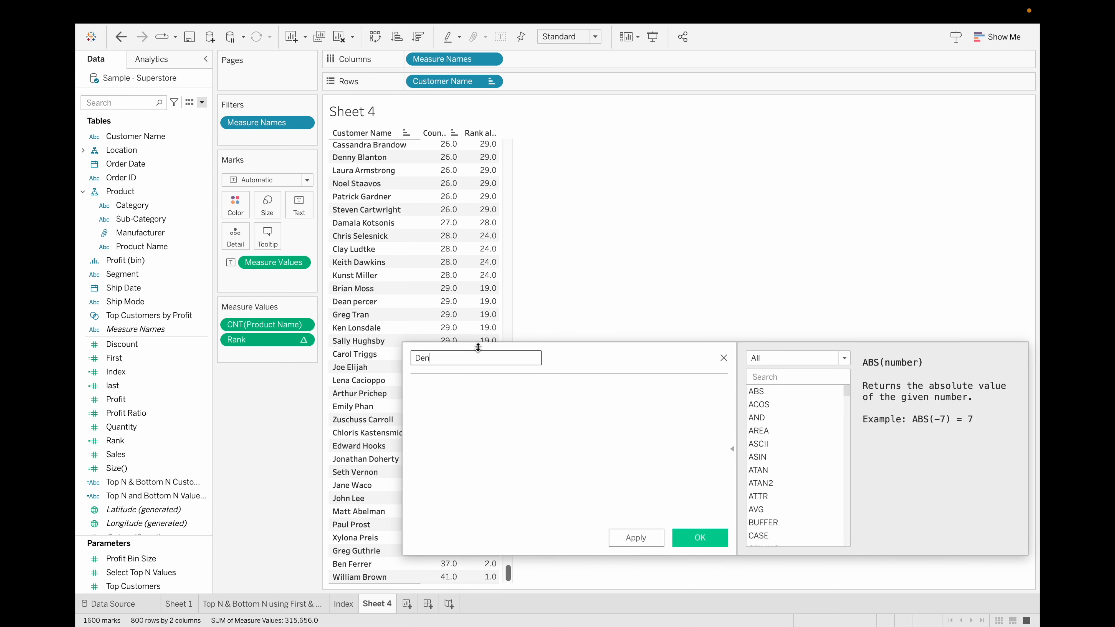
{"action": "type", "text": "se_Rank"}
{"action": "left_click", "coordinate": [477, 384]}
{"action": "type", "text": "de"}
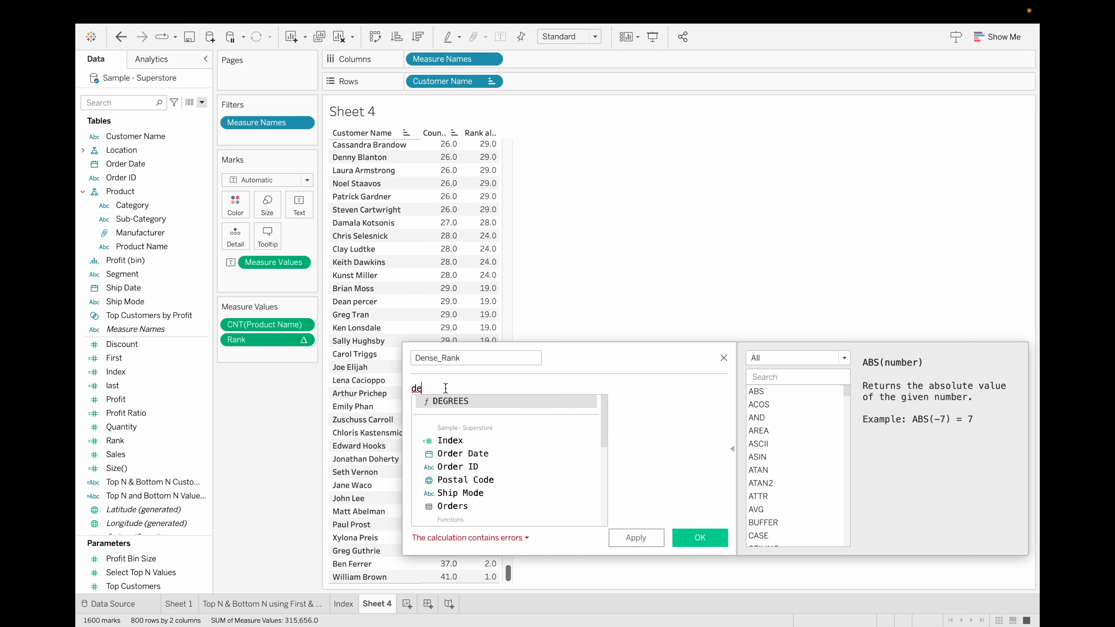
{"action": "type", "text": "nse"}
{"action": "key", "text": "Return"}
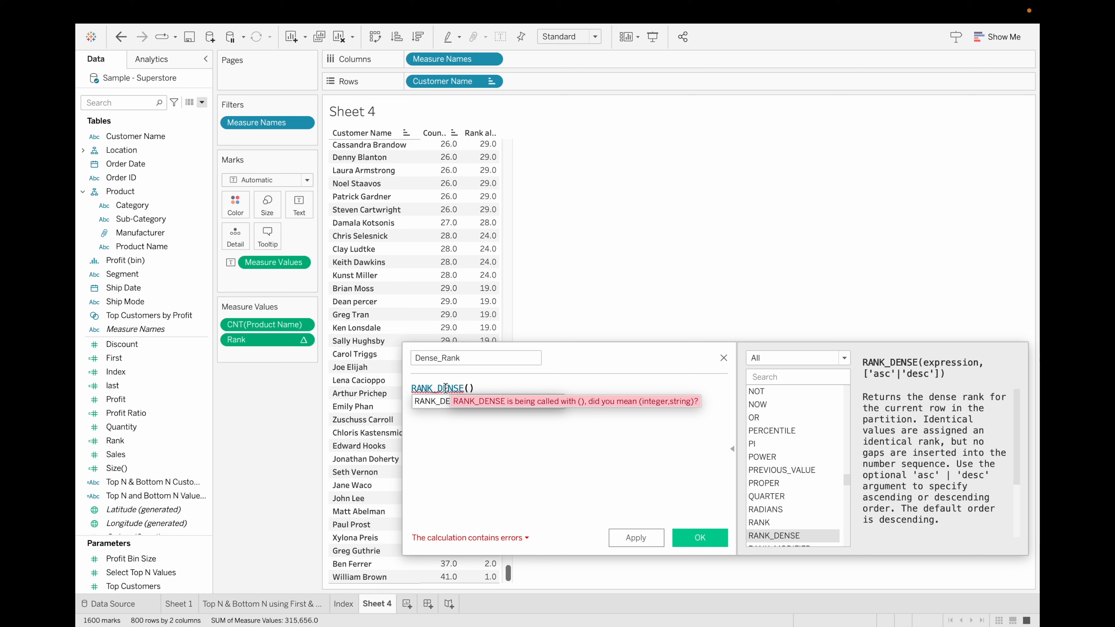
{"action": "type", "text": "count"}
{"action": "key", "text": "Return"}
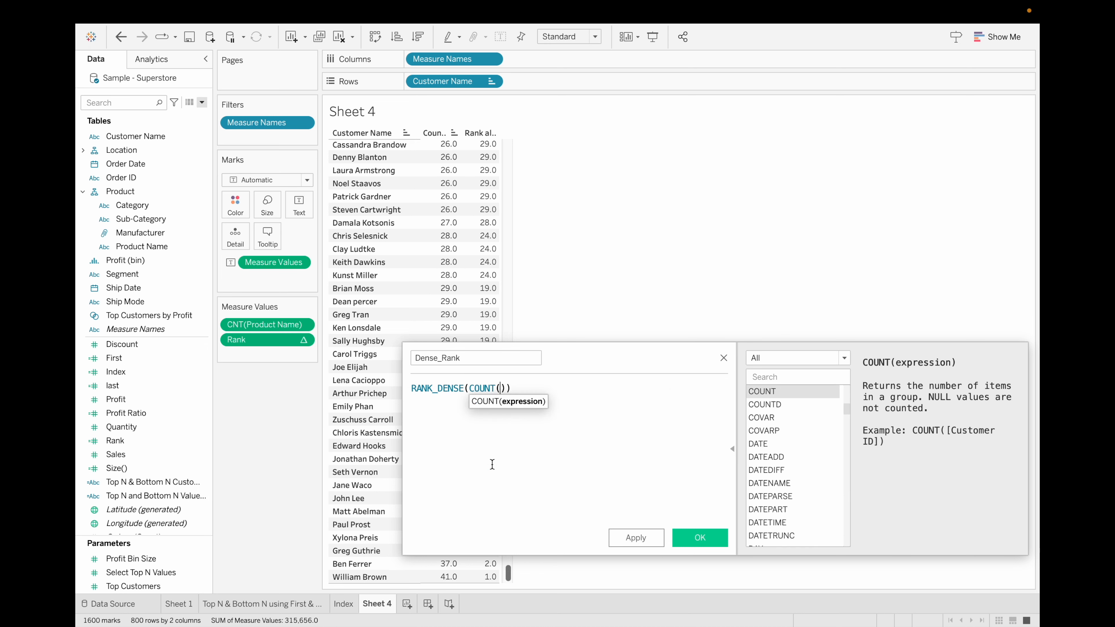
{"action": "type", "text": "prod"}
{"action": "key", "text": "Return"}
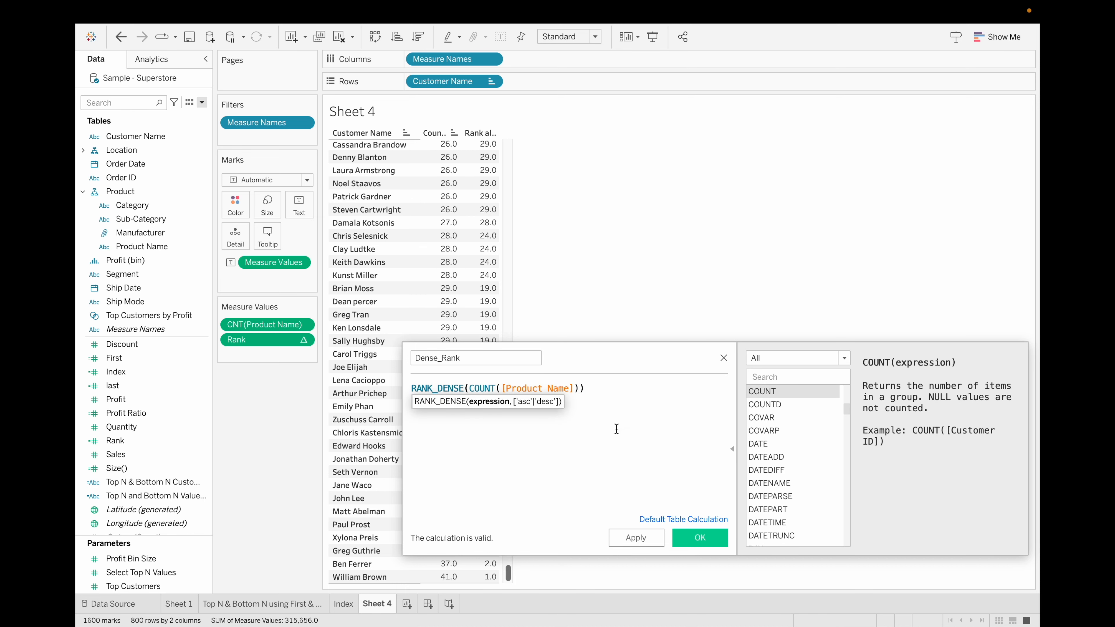
{"action": "left_click", "coordinate": [699, 540]}
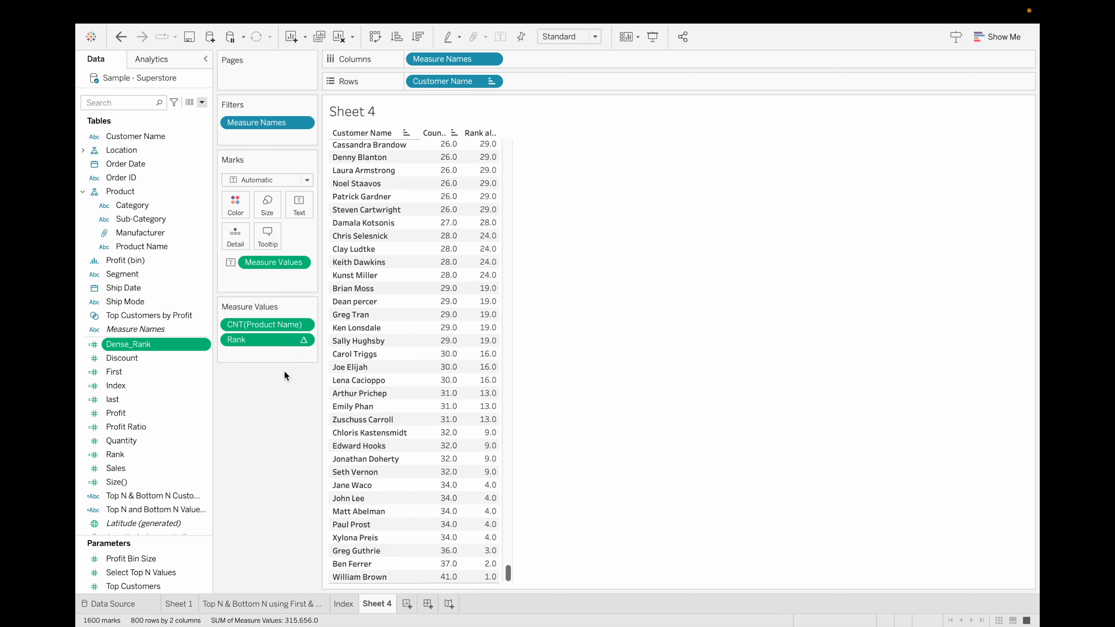
Add Dense_Rank to the measure values below Rank and compare the two rankings for customers with tied counts.
{"action": "left_click_drag", "start_coordinate": [149, 345], "coordinate": [288, 354]}
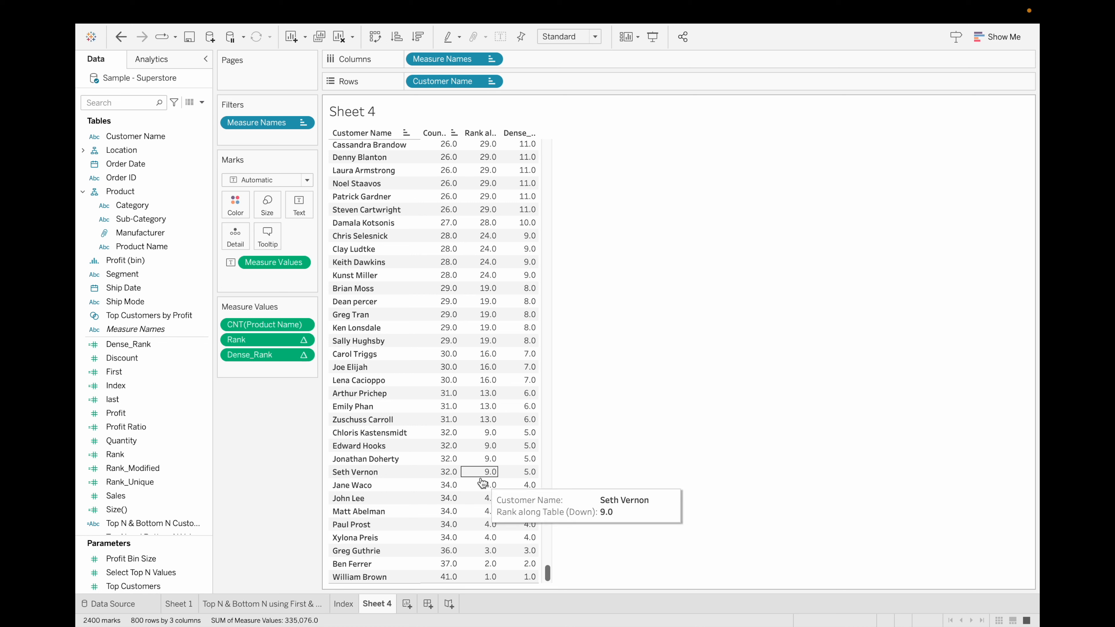
{"action": "mouse_move", "coordinate": [448, 485]}
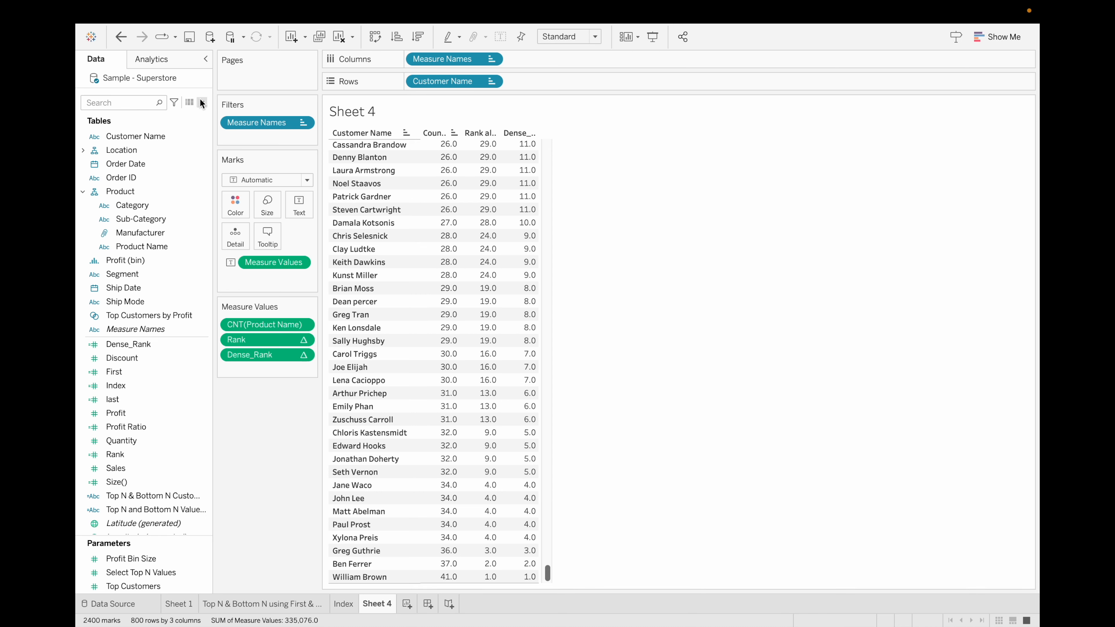
Create a calculated field named Rank_Modified with the formula RANK_MODIFIED(COUNT([Product Name])).
{"action": "left_click", "coordinate": [201, 103]}
{"action": "left_click", "coordinate": [188, 111]}
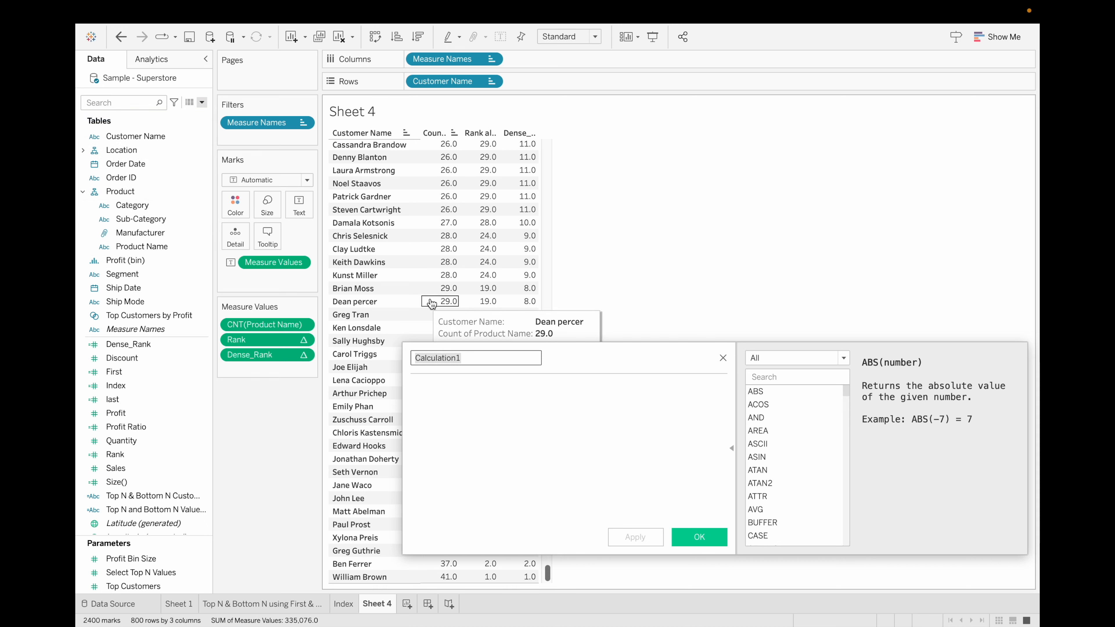
{"action": "key", "text": "BackSpace"}
{"action": "type", "text": "Rank"}
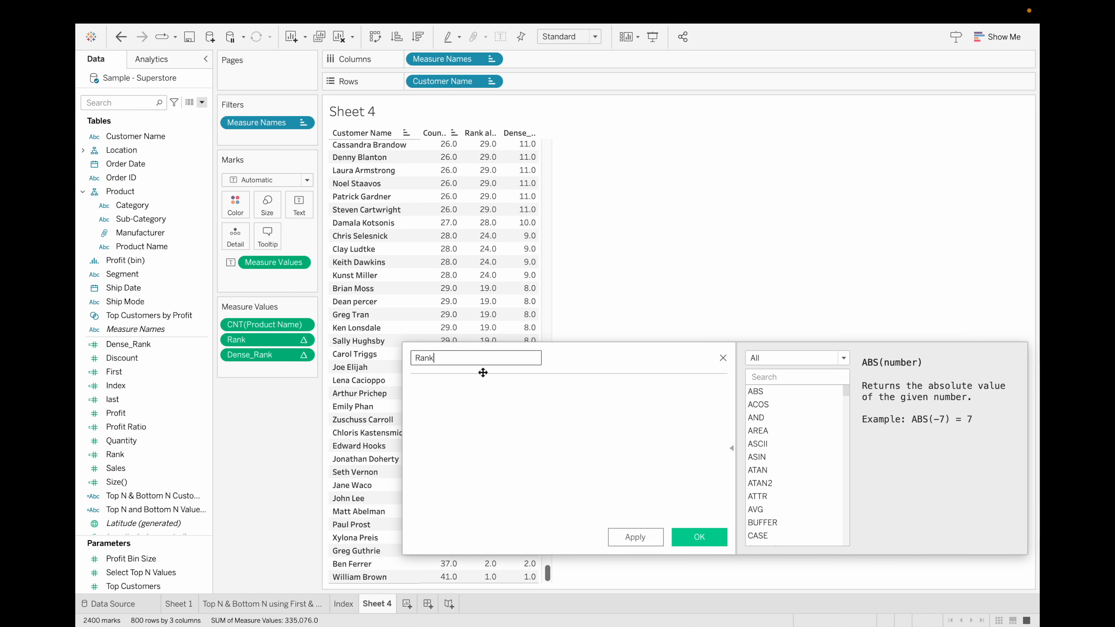
{"action": "type", "text": "_Modified"}
{"action": "left_click", "coordinate": [460, 391]}
{"action": "type", "text": "rank"}
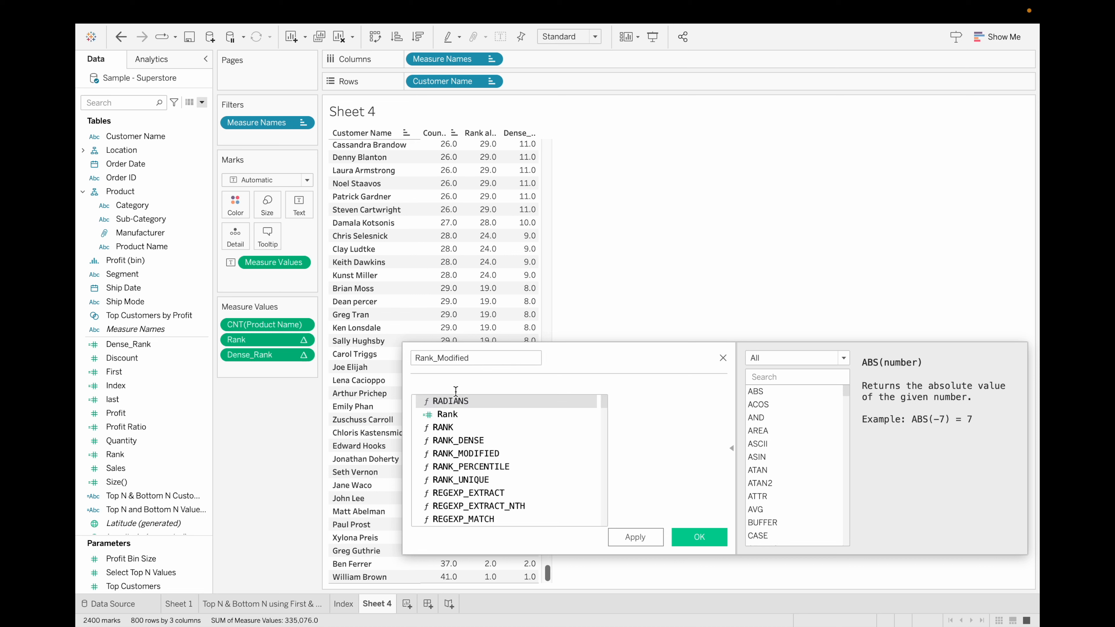
{"action": "type", "text": "_"}
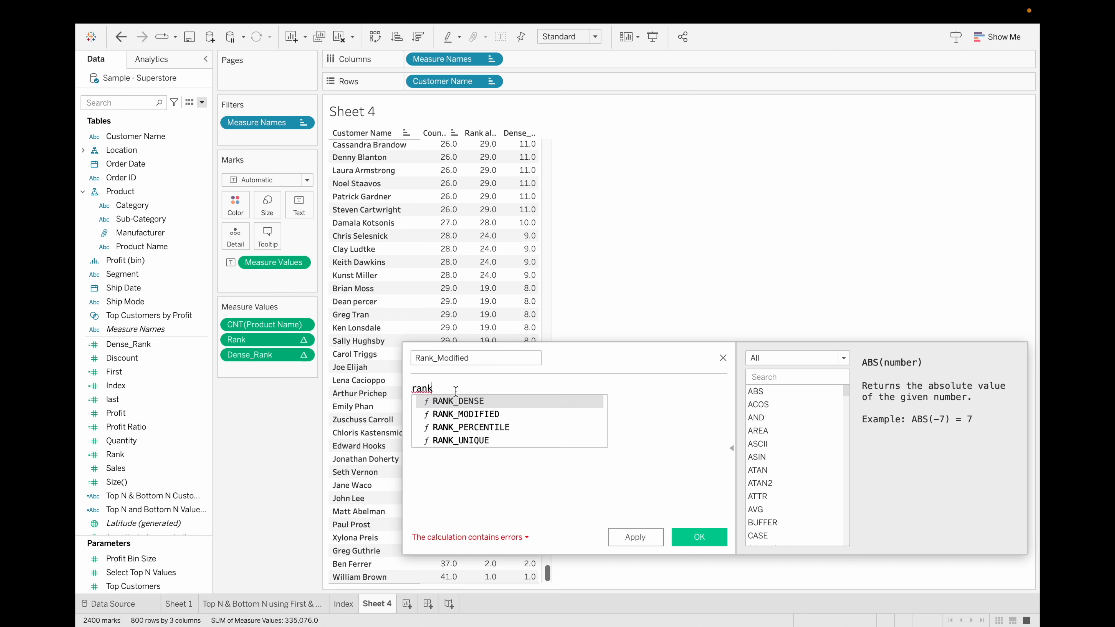
{"action": "left_click", "coordinate": [468, 414]}
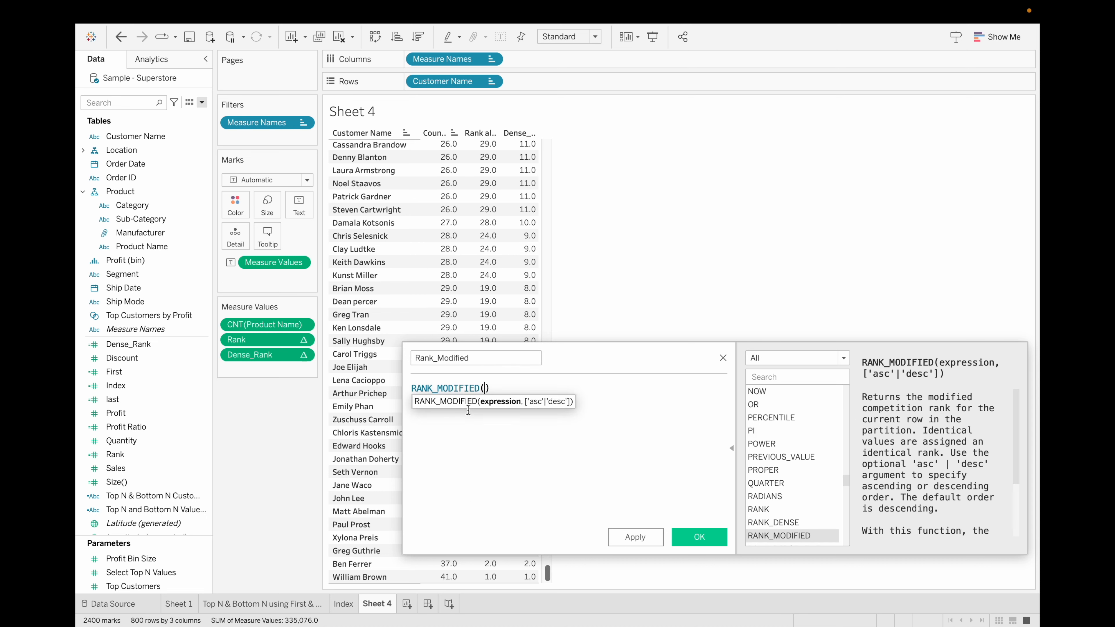
{"action": "type", "text": "count"}
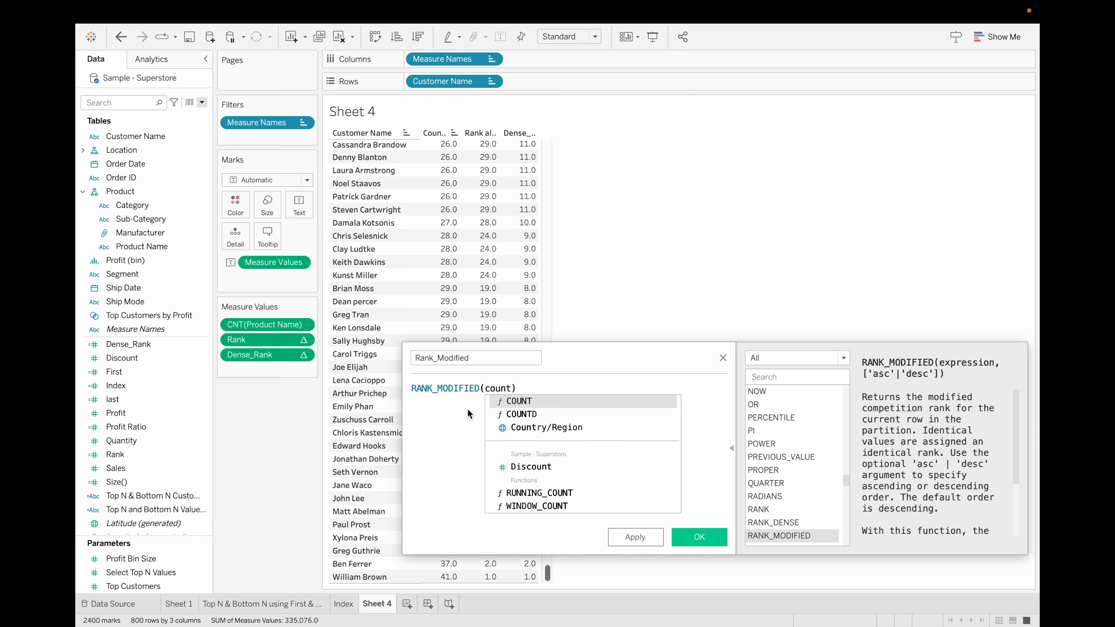
{"action": "key", "text": "Return"}
{"action": "type", "text": "pro"}
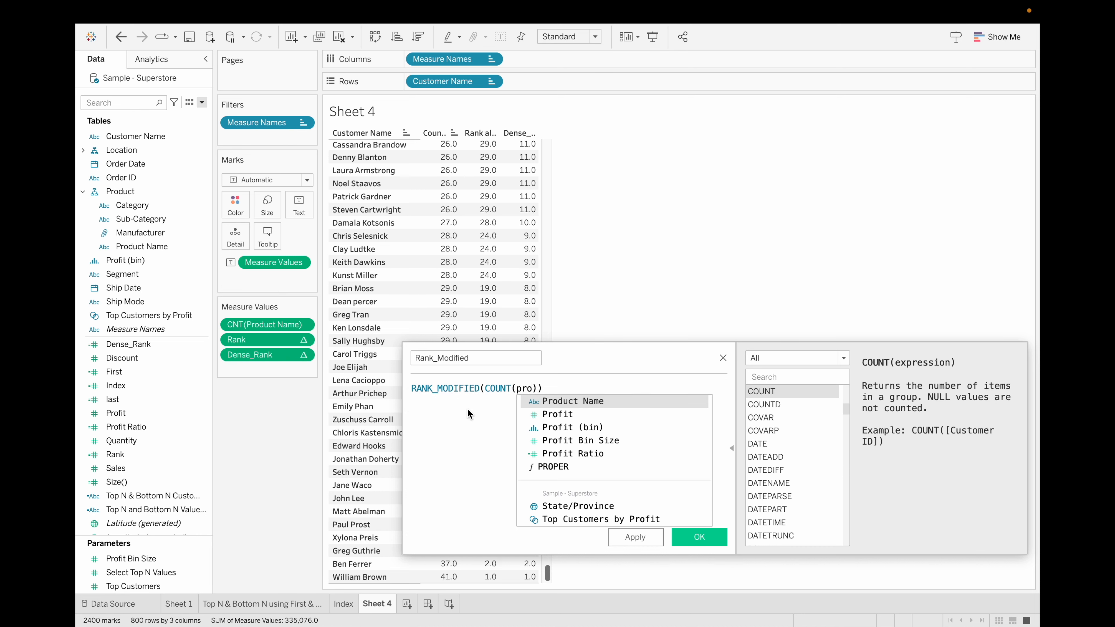
{"action": "key", "text": "Return"}
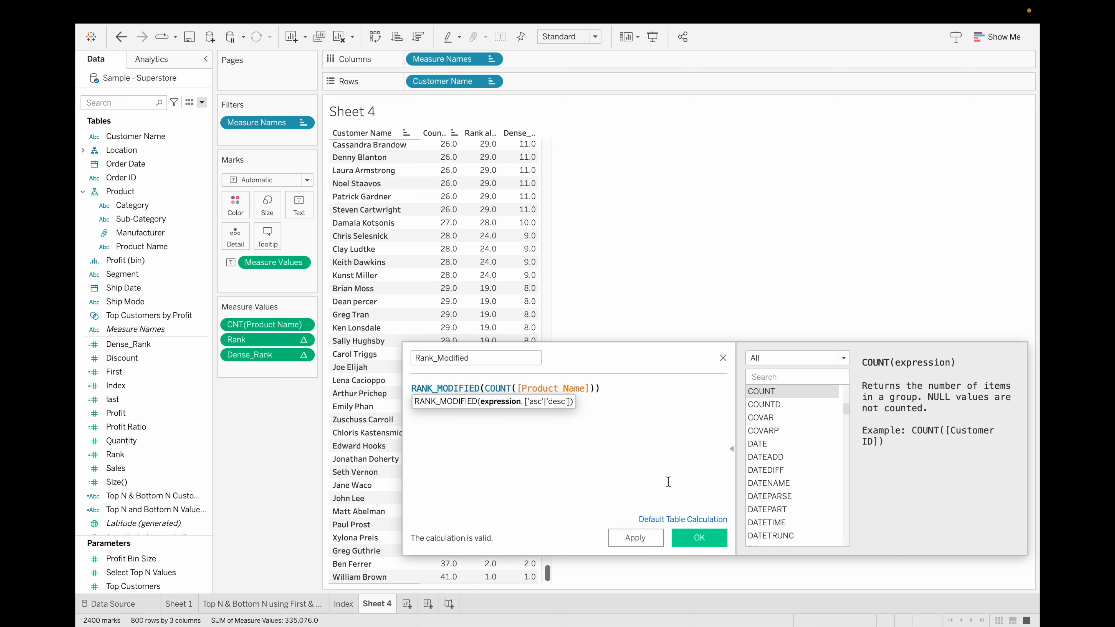
{"action": "left_click", "coordinate": [700, 537]}
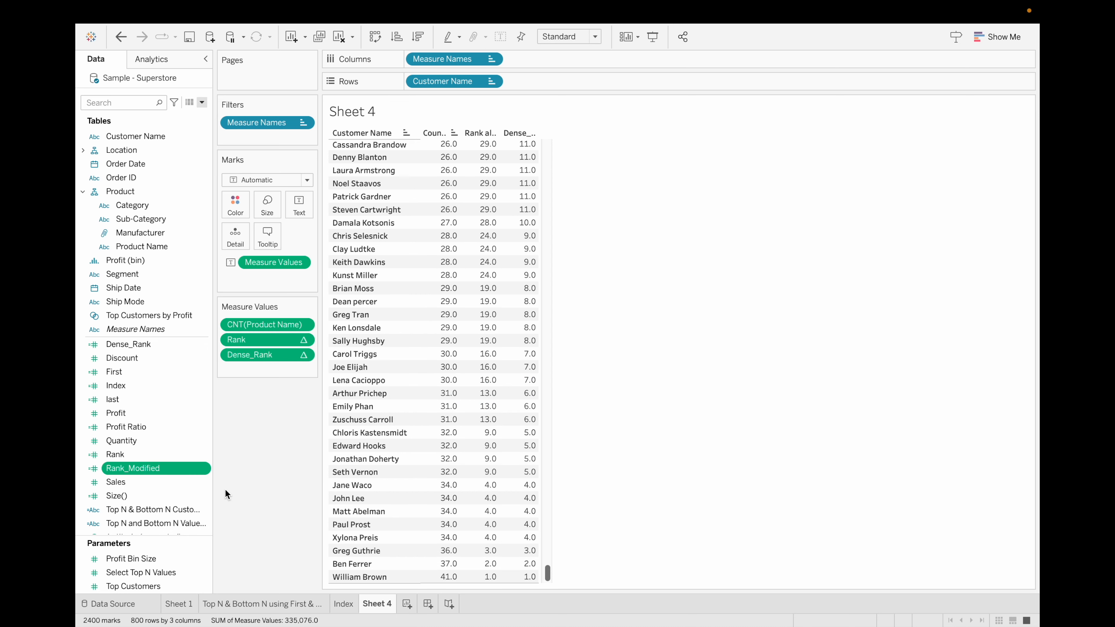
Add Rank_Modified to the measure values below Dense_Rank and compare its ranks with the others for customers with tied counts.
{"action": "left_click_drag", "start_coordinate": [161, 464], "coordinate": [276, 364]}
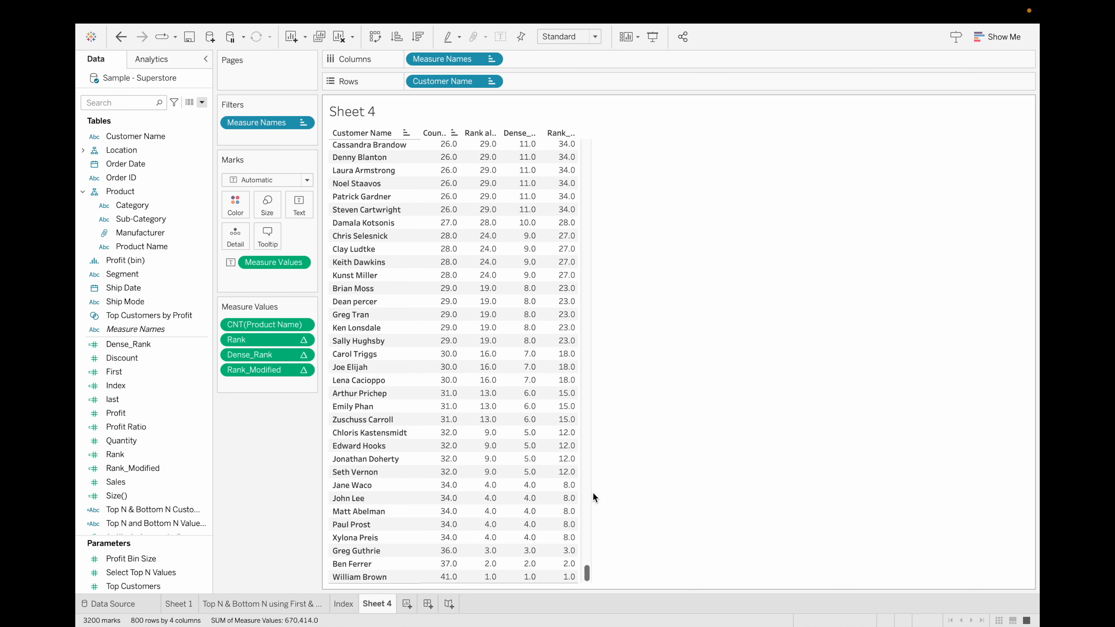
{"action": "mouse_move", "coordinate": [565, 531]}
{"action": "mouse_move", "coordinate": [452, 477]}
{"action": "mouse_move", "coordinate": [453, 519]}
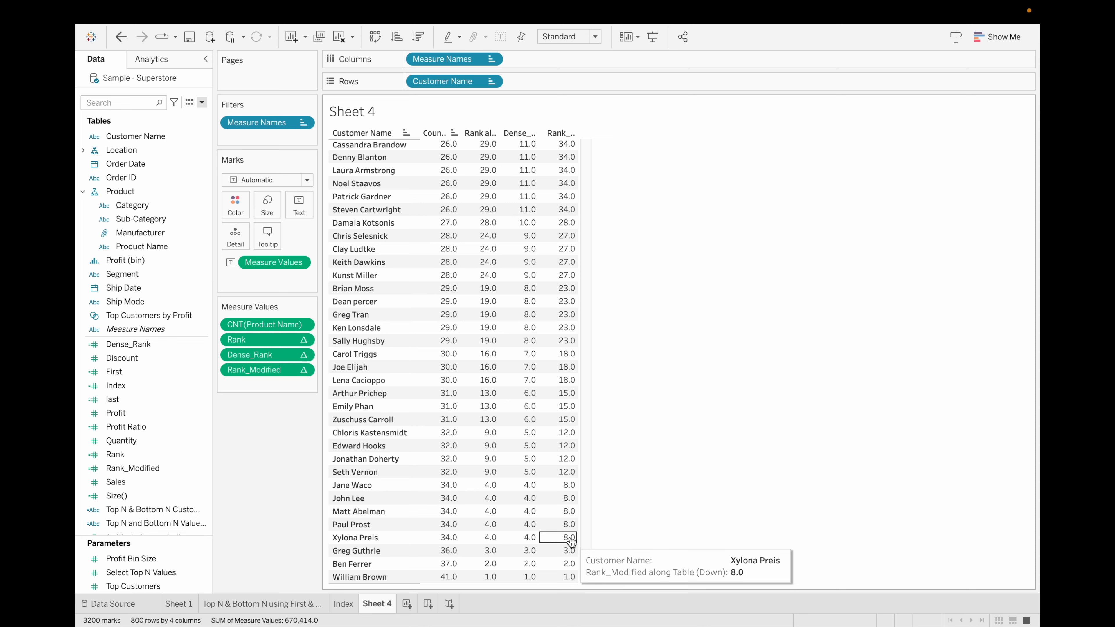
{"action": "mouse_move", "coordinate": [572, 495]}
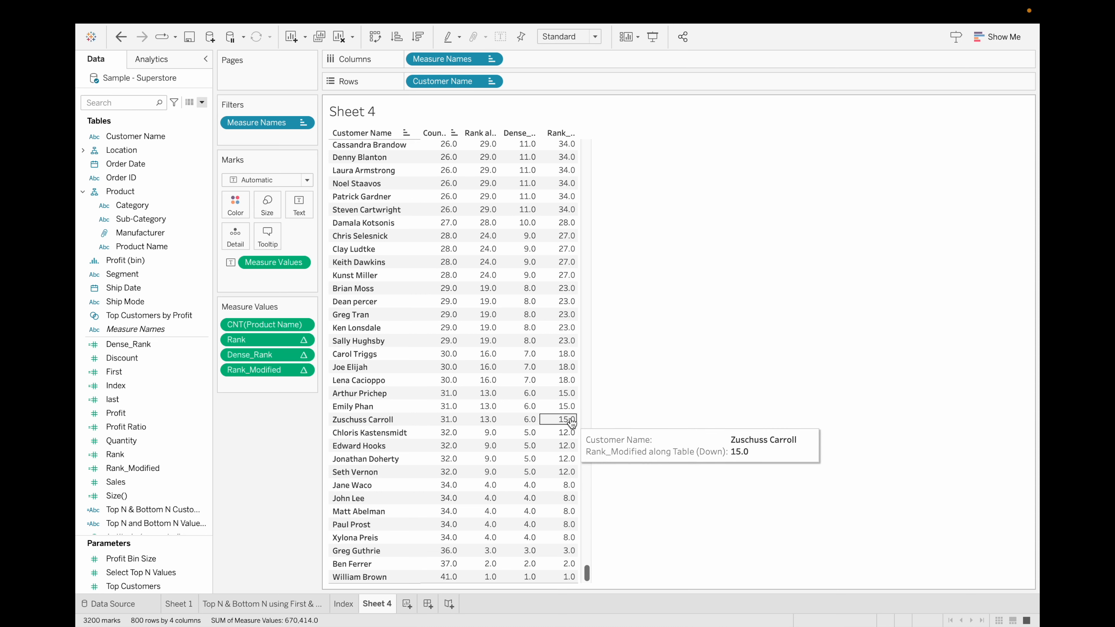
Create a calculated field named Rank_Unique with the formula RANK_UNIQUE(COUNT([Product Name])) and add it to the measure values below Rank_Modified.
{"action": "left_click", "coordinate": [201, 103]}
{"action": "left_click", "coordinate": [174, 114]}
{"action": "key", "text": "BackSpace"}
{"action": "type", "text": "Ra"}
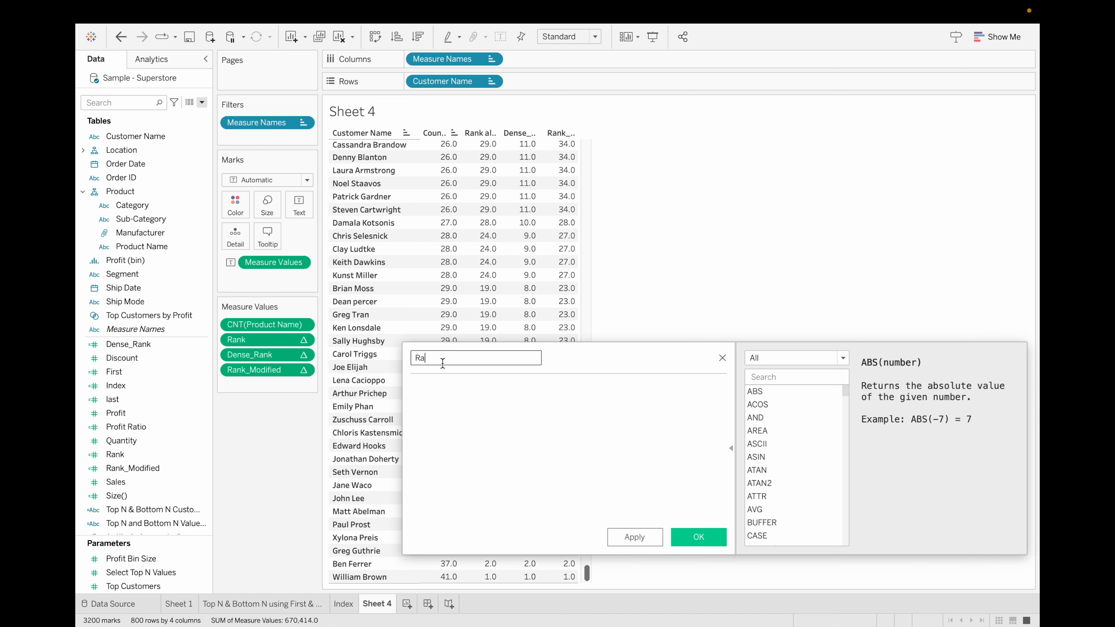
{"action": "type", "text": "nk_Unique"}
{"action": "left_click", "coordinate": [496, 433]}
{"action": "type", "text": "rank"}
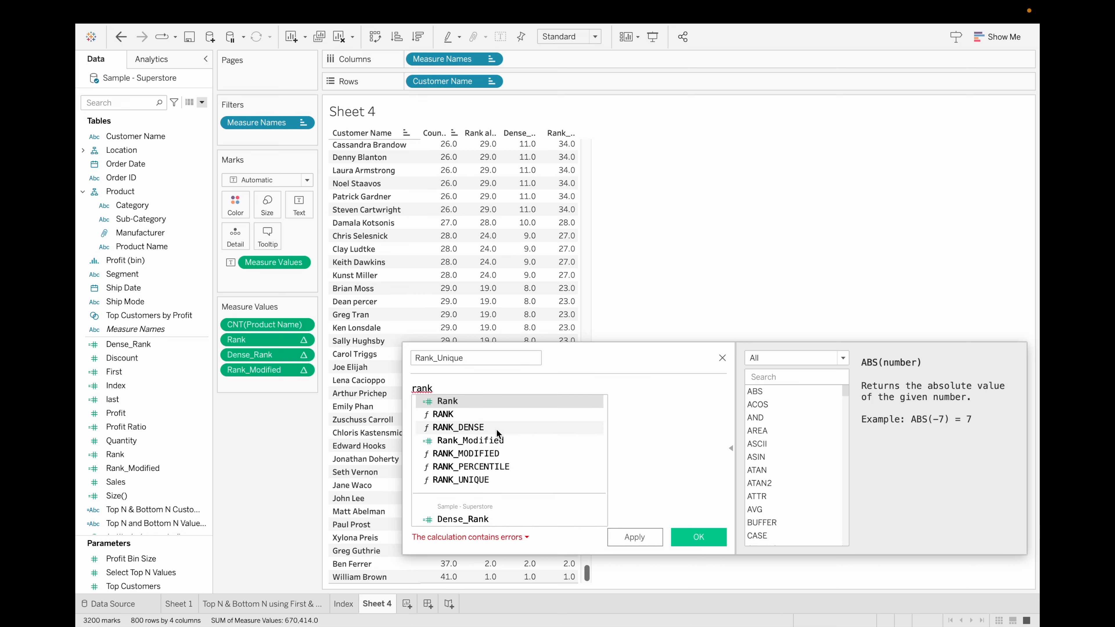
{"action": "left_click", "coordinate": [489, 479]}
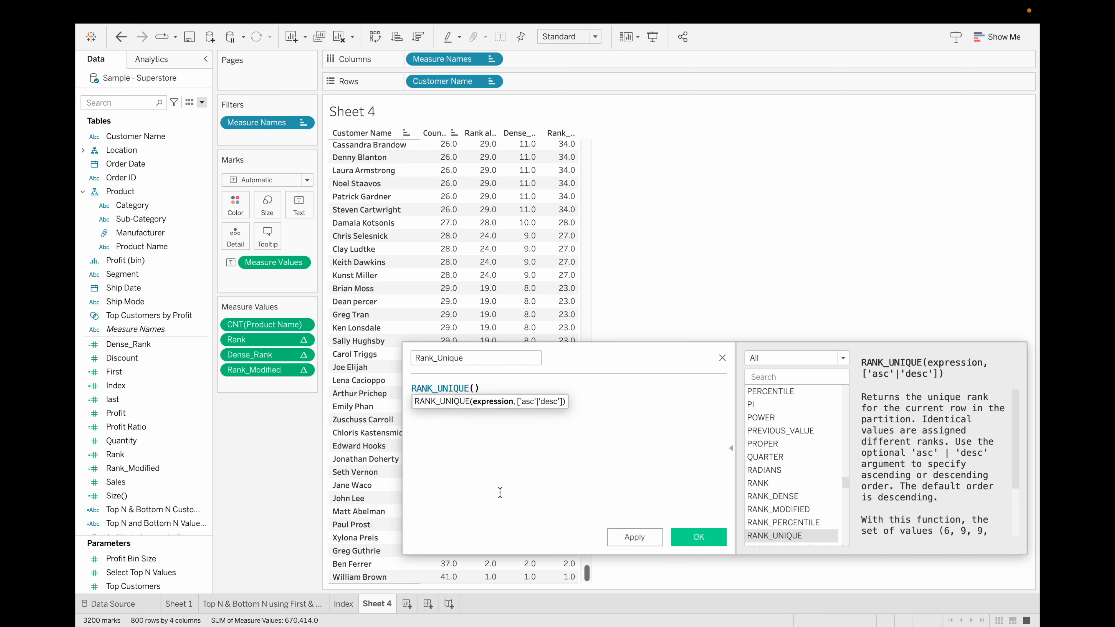
{"action": "type", "text": "count"}
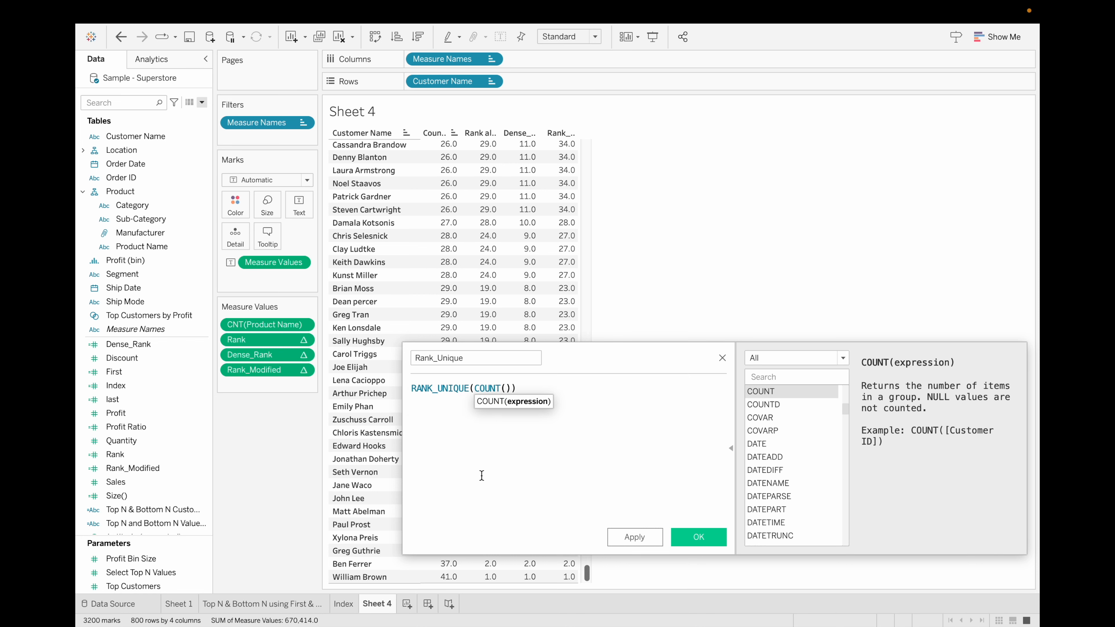
{"action": "key", "text": "Return"}
{"action": "type", "text": "prod"}
{"action": "key", "text": "Return"}
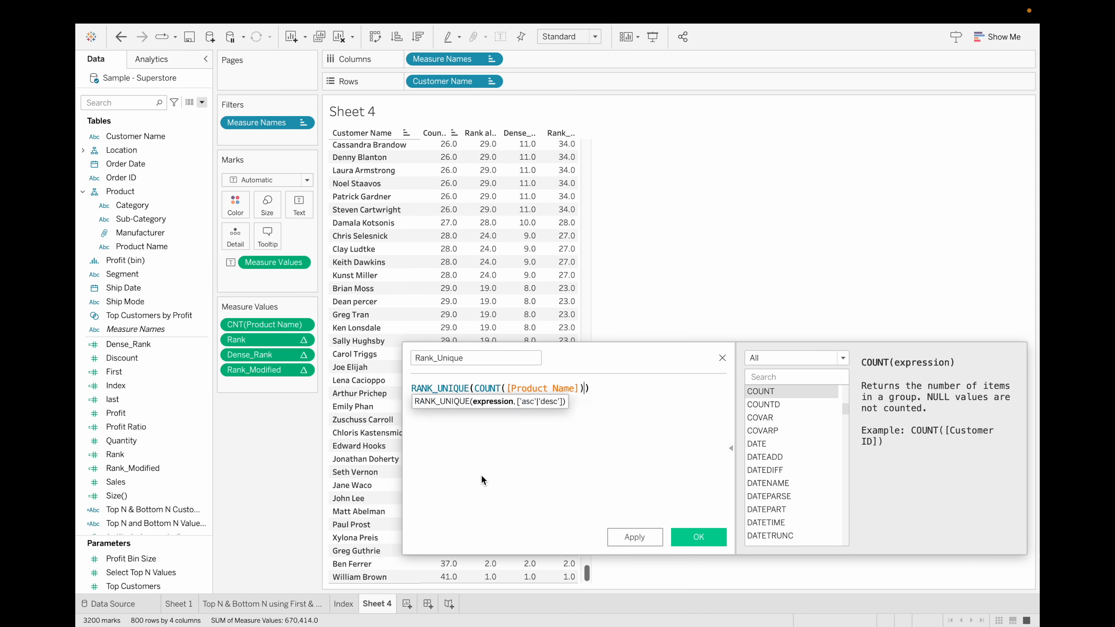
{"action": "left_click", "coordinate": [701, 534]}
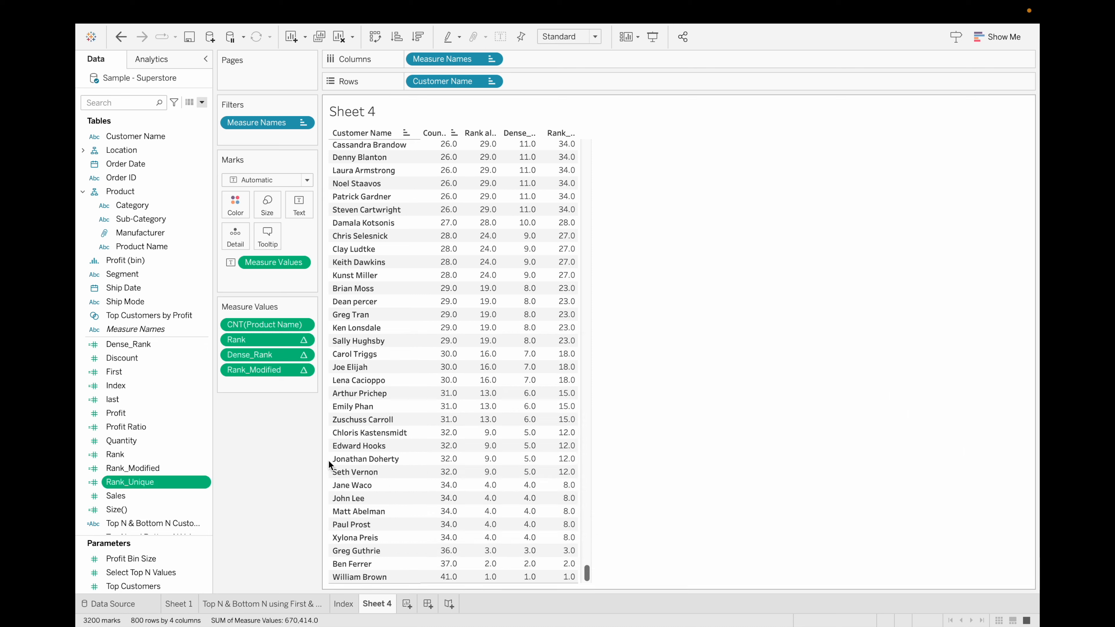
{"action": "left_click_drag", "start_coordinate": [169, 481], "coordinate": [288, 386]}
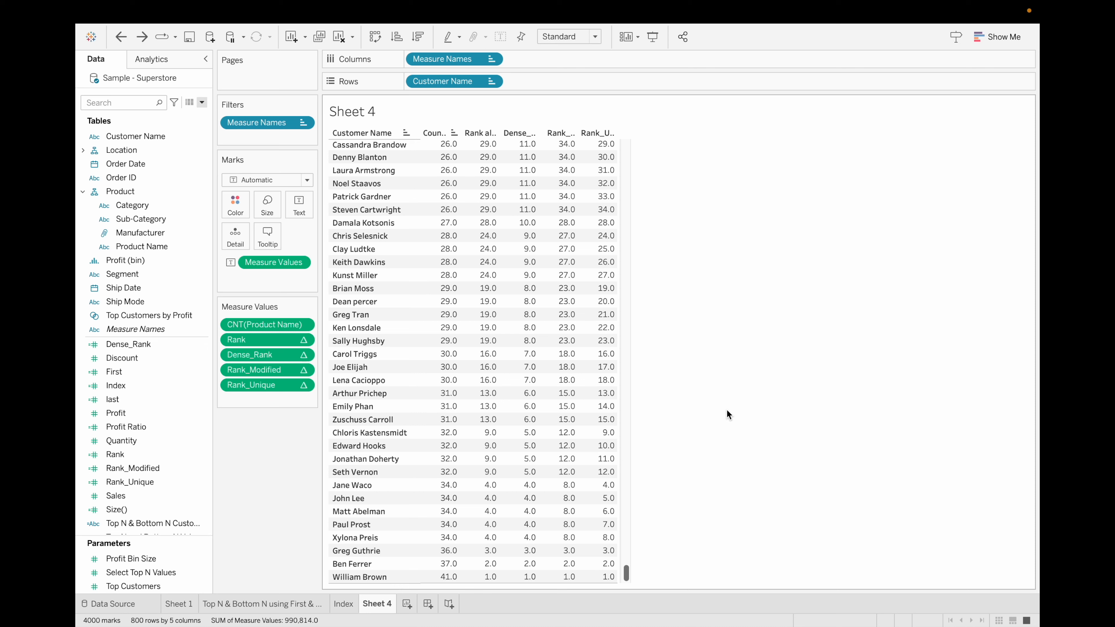
Add a new worksheet and begin a calculated field named Window_sum that uses the WINDOW_SUM function.
{"action": "left_click", "coordinate": [407, 605]}
{"action": "left_click", "coordinate": [201, 103]}
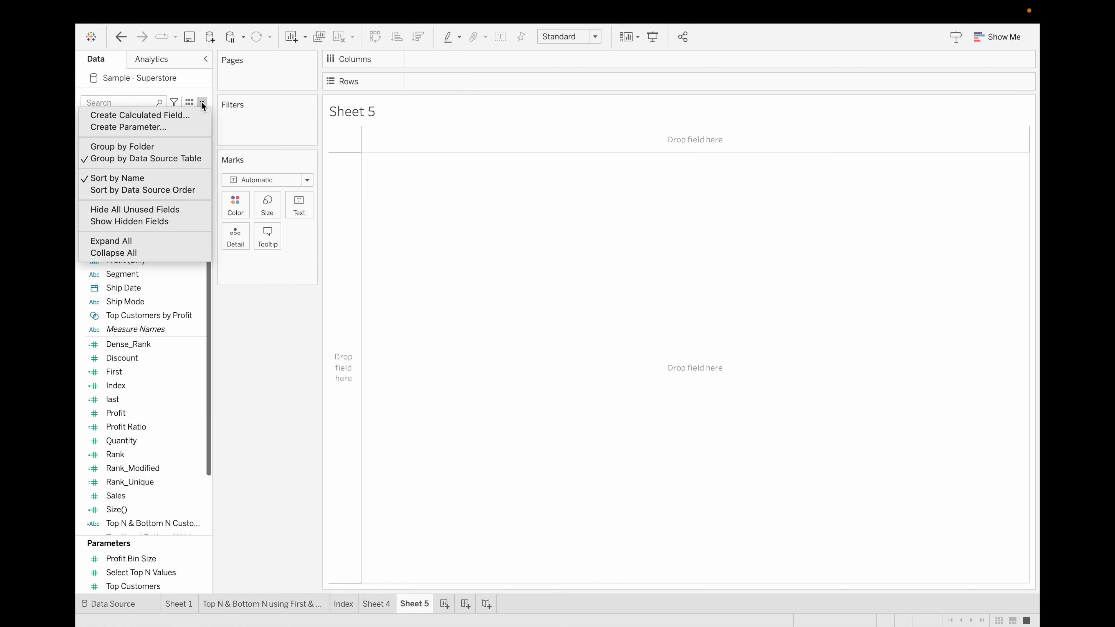
{"action": "left_click", "coordinate": [187, 116]}
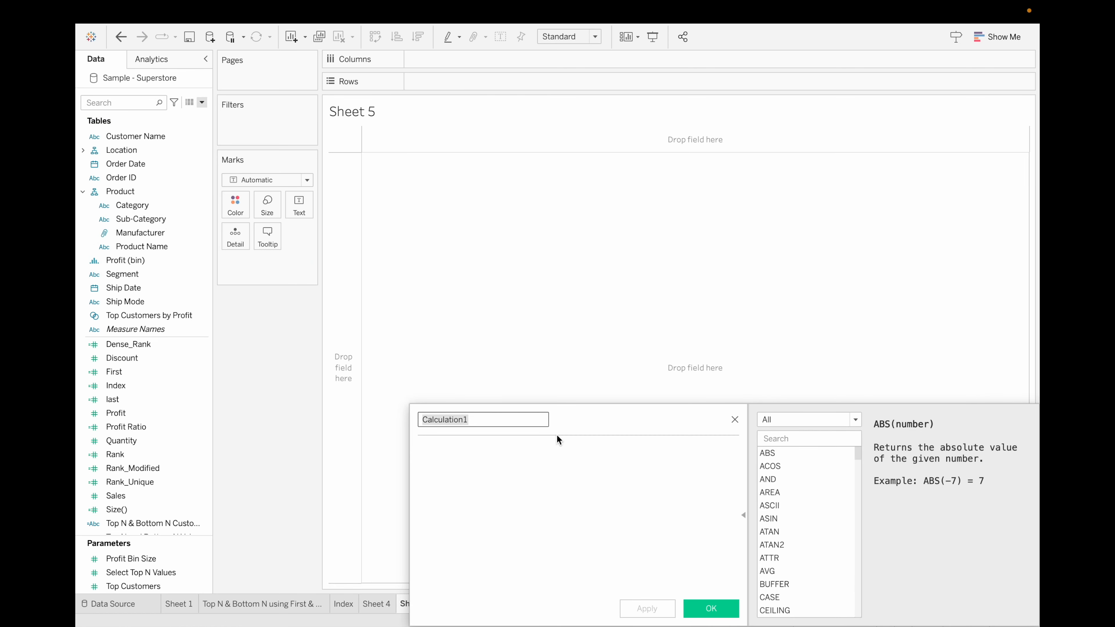
{"action": "left_click_drag", "start_coordinate": [588, 422], "coordinate": [578, 274]}
{"action": "left_click", "coordinate": [505, 311]}
{"action": "type", "text": "window_sum"}
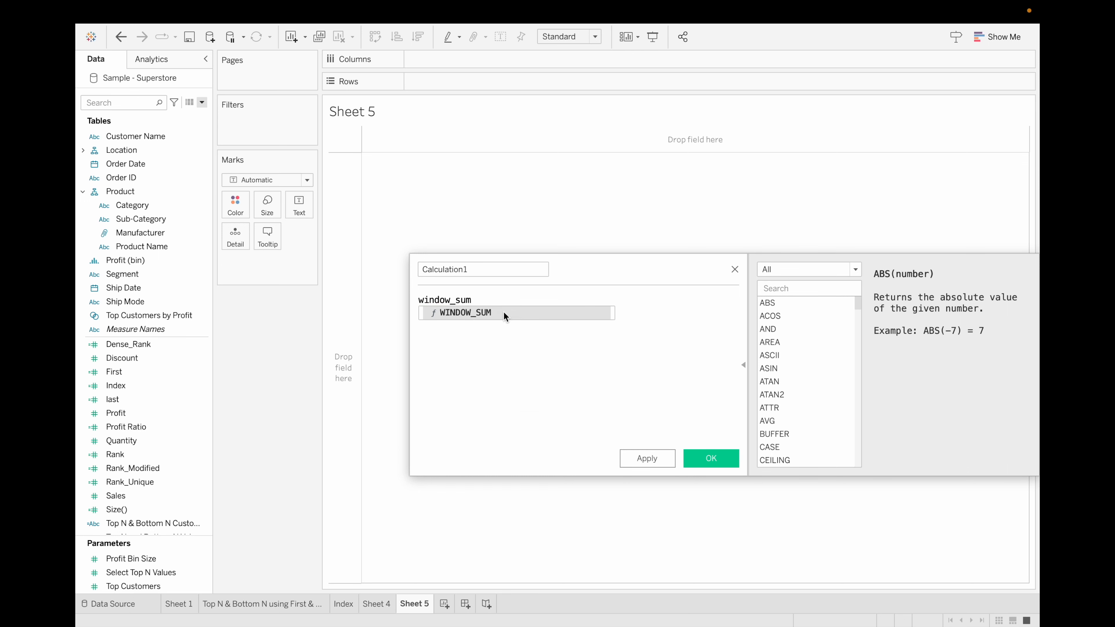
{"action": "left_click", "coordinate": [503, 311]}
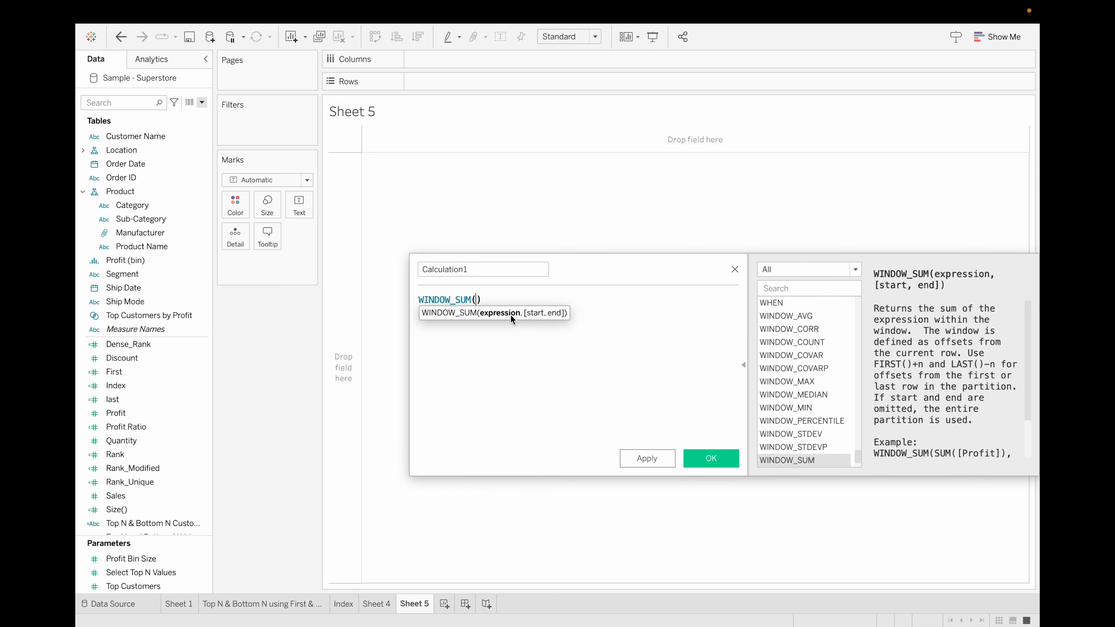
{"action": "double_click", "coordinate": [490, 272]}
{"action": "type", "text": "Window_sum"}
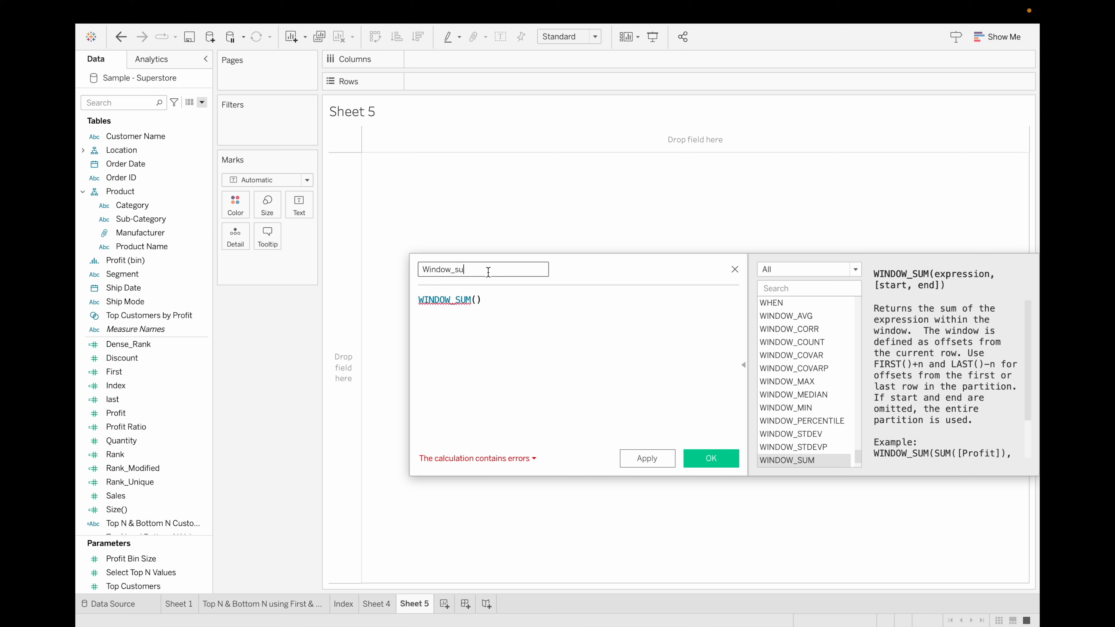
{"action": "left_click", "coordinate": [455, 302]}
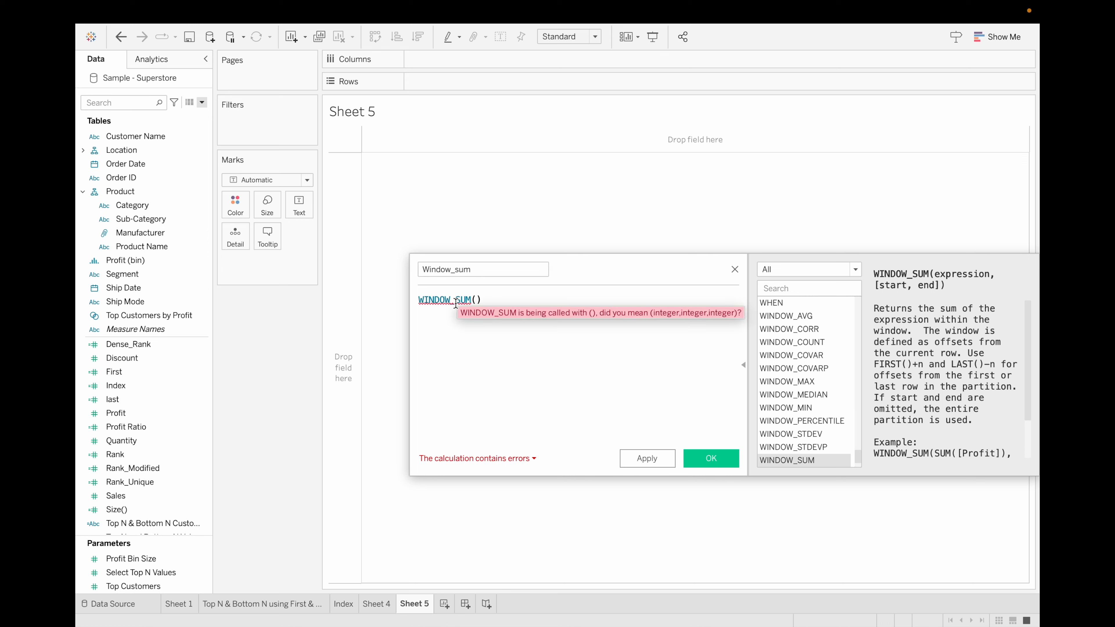
{"action": "left_click", "coordinate": [477, 299]}
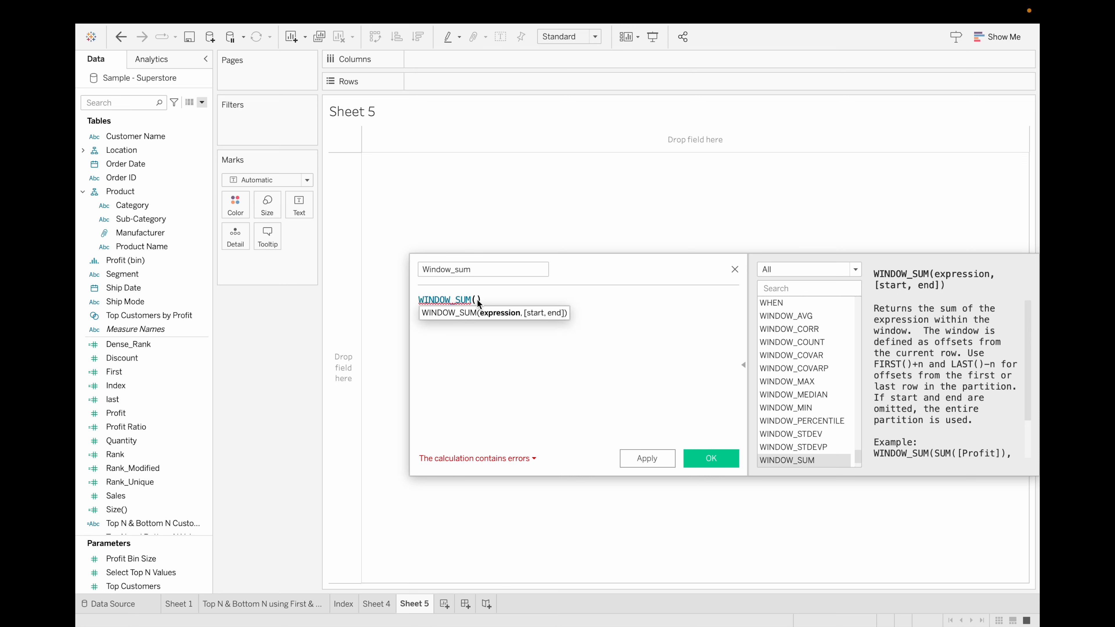
Complete the Window_sum formula as WINDOW_SUM(SUM([Sales]), FIRST(), 3) and save the field.
{"action": "type", "text": "su"}
{"action": "key", "text": "Down"}
{"action": "key", "text": "Return"}
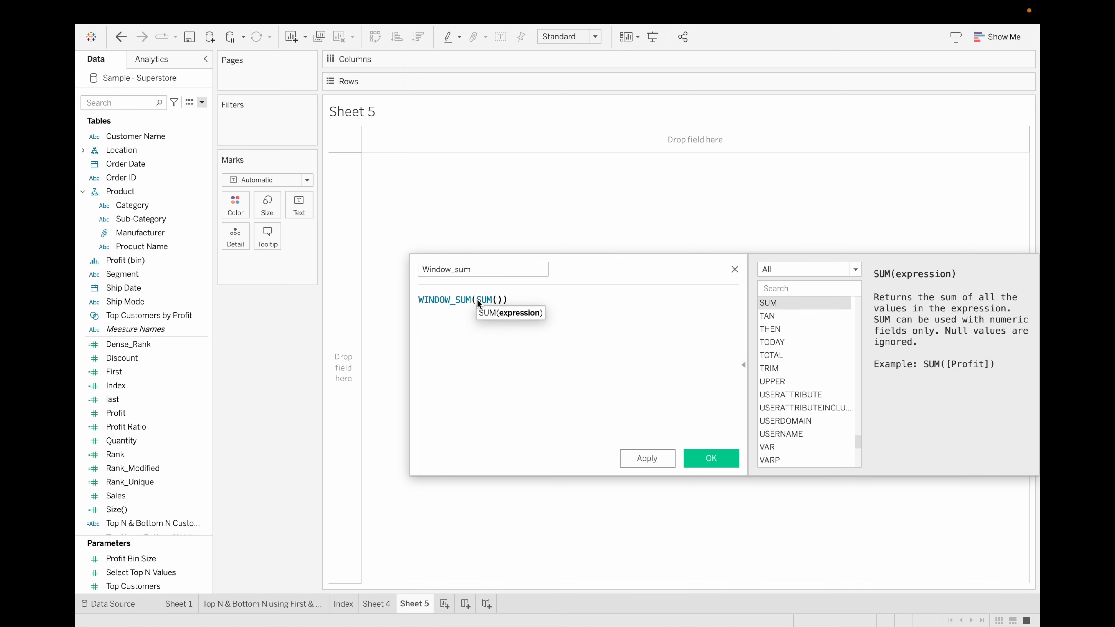
{"action": "type", "text": "sales"}
{"action": "key", "text": "Return"}
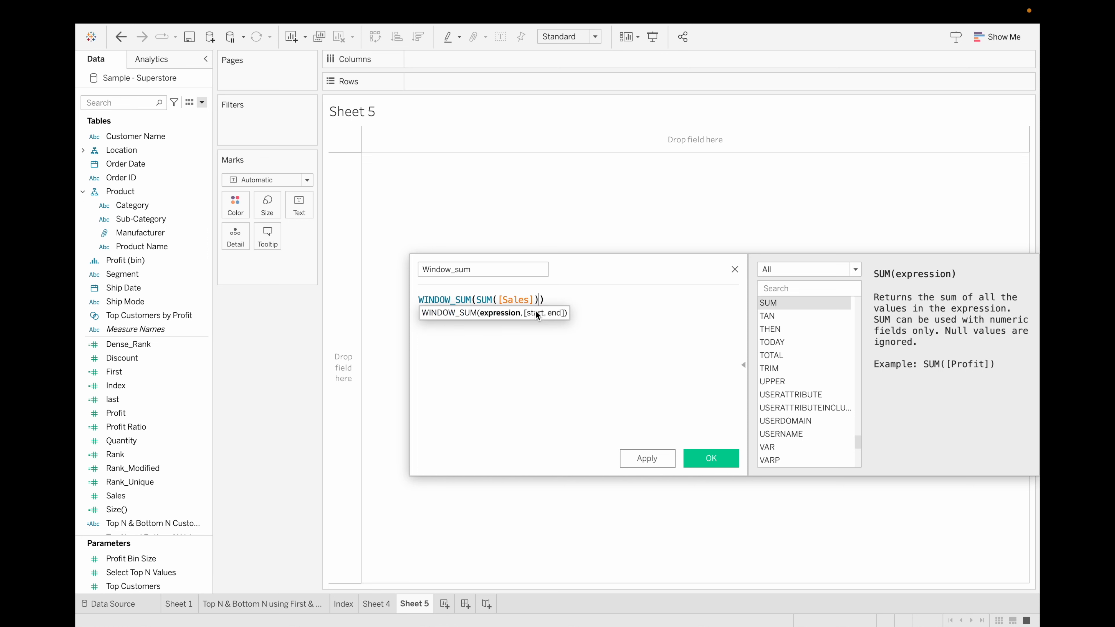
{"action": "key", "text": "Right"}
{"action": "type", "text": ", firs"}
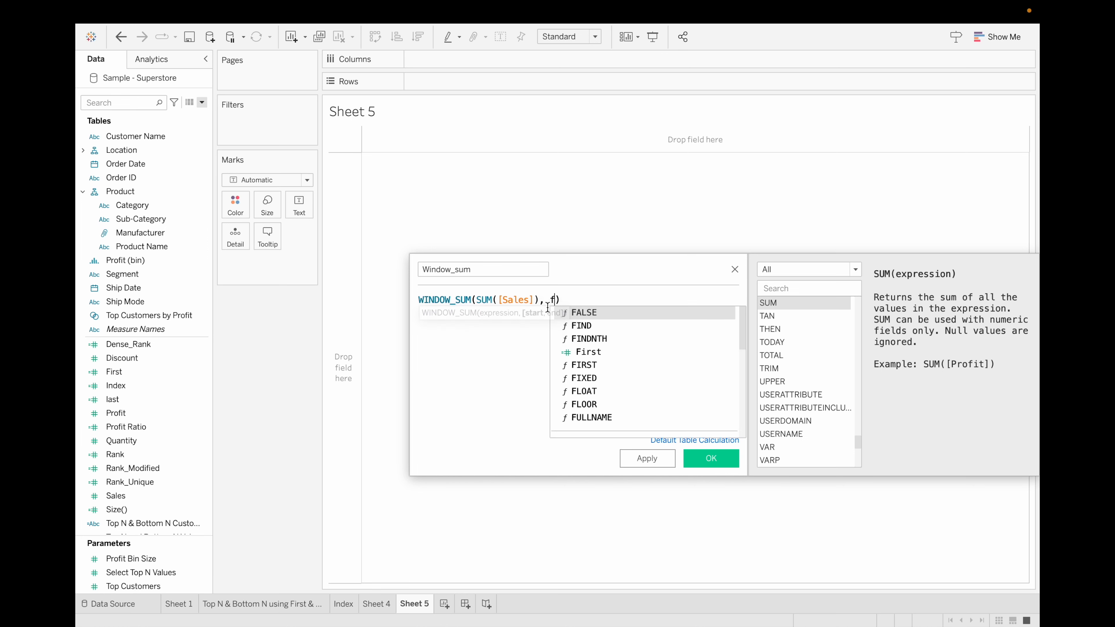
{"action": "type", "text": "t"}
{"action": "key", "text": "Down"}
{"action": "key", "text": "Return"}
{"action": "type", "text": ", 3"}
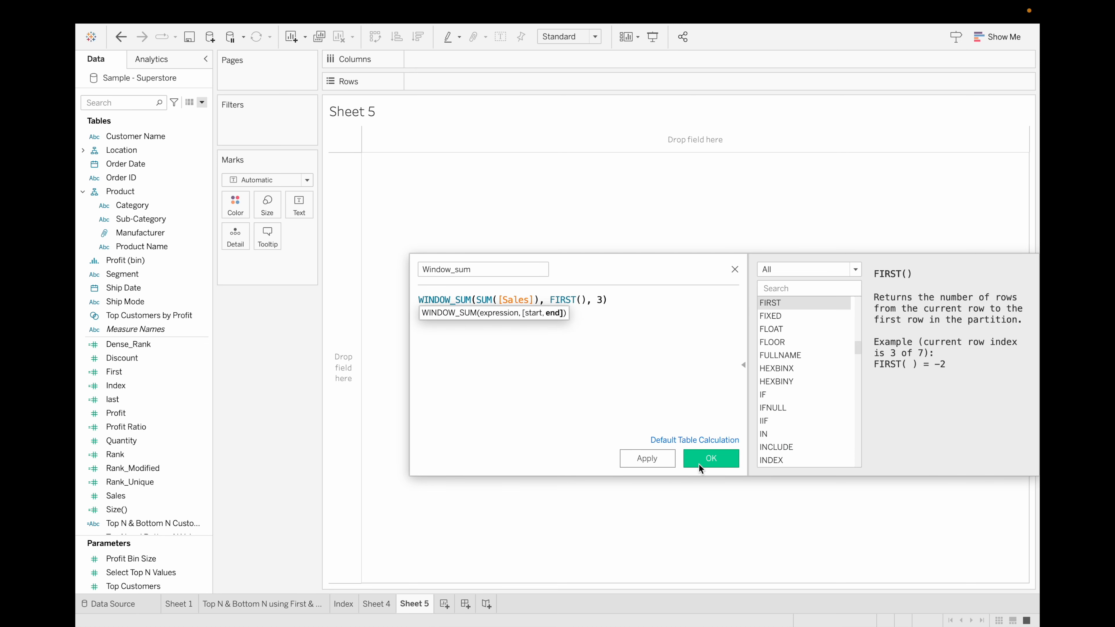
{"action": "left_click", "coordinate": [721, 457]}
Build a text table on the new sheet with Sub-Category as rows and the sum of Sales as the displayed values.
{"action": "scroll", "coordinate": [198, 285], "scroll_direction": "up", "scroll_amount": 2}
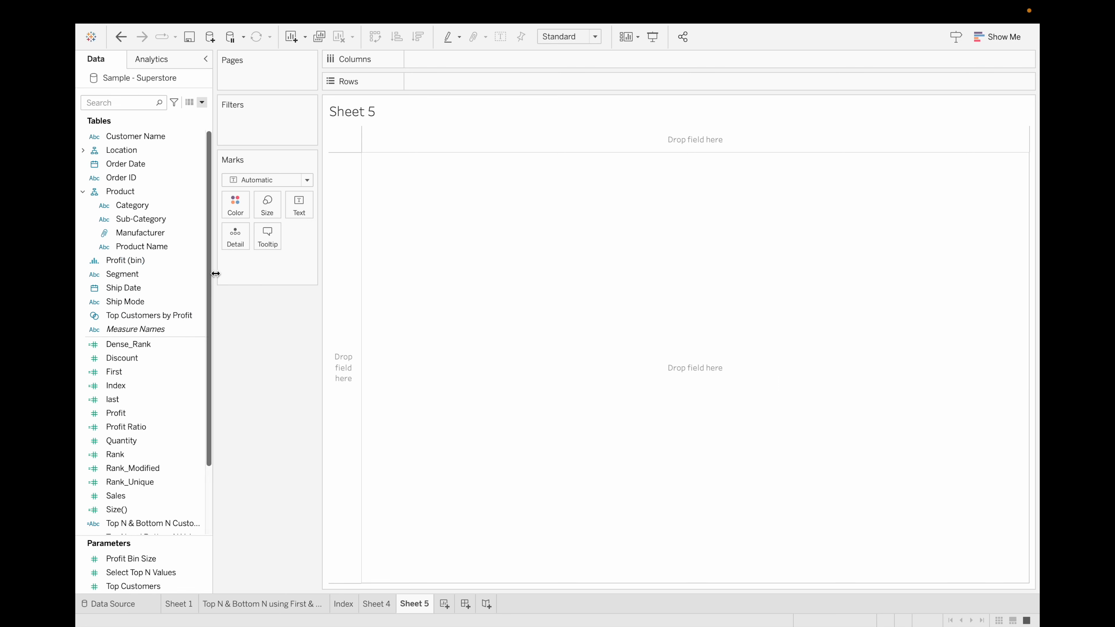
{"action": "left_click_drag", "start_coordinate": [149, 217], "coordinate": [461, 81]}
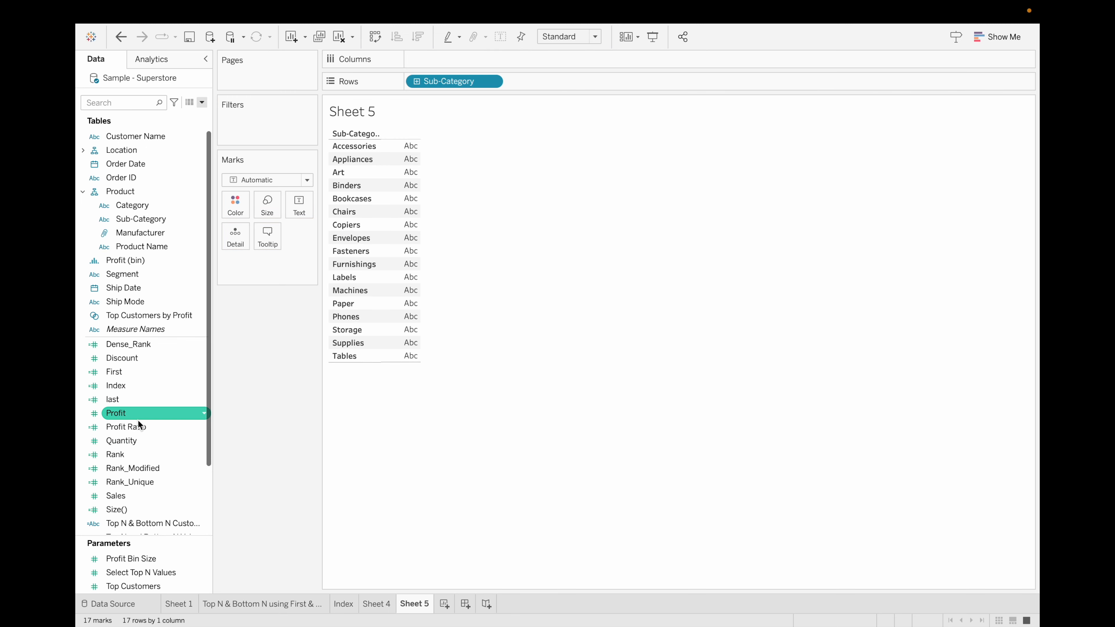
{"action": "left_click_drag", "start_coordinate": [140, 496], "coordinate": [297, 209]}
{"action": "scroll", "coordinate": [140, 484], "scroll_direction": "down", "scroll_amount": 2}
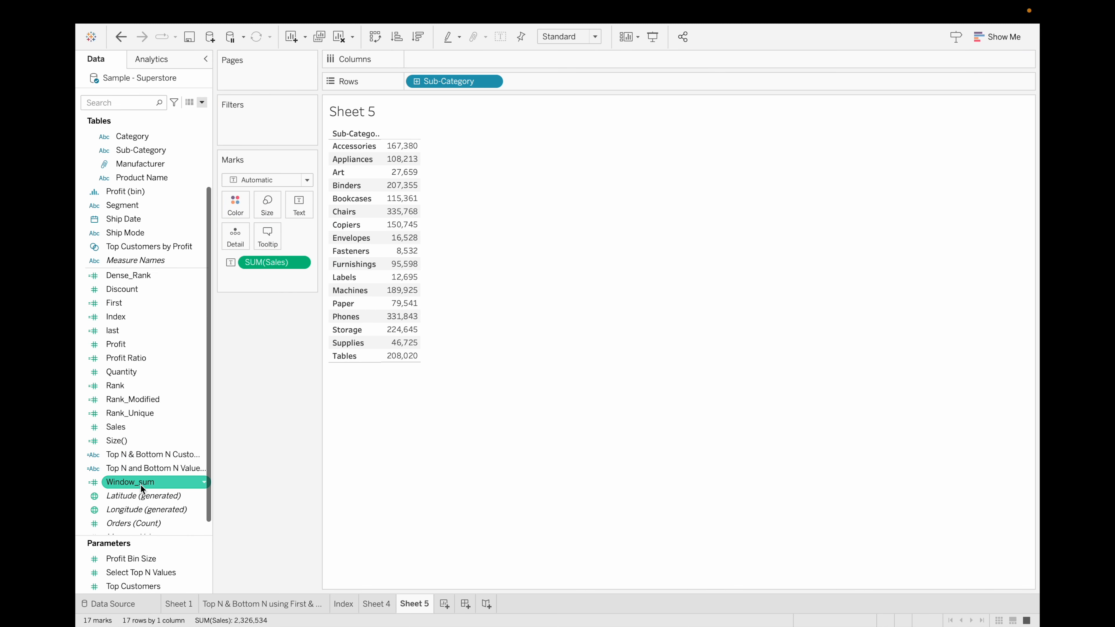
{"action": "scroll", "coordinate": [140, 484], "scroll_direction": "up", "scroll_amount": 1}
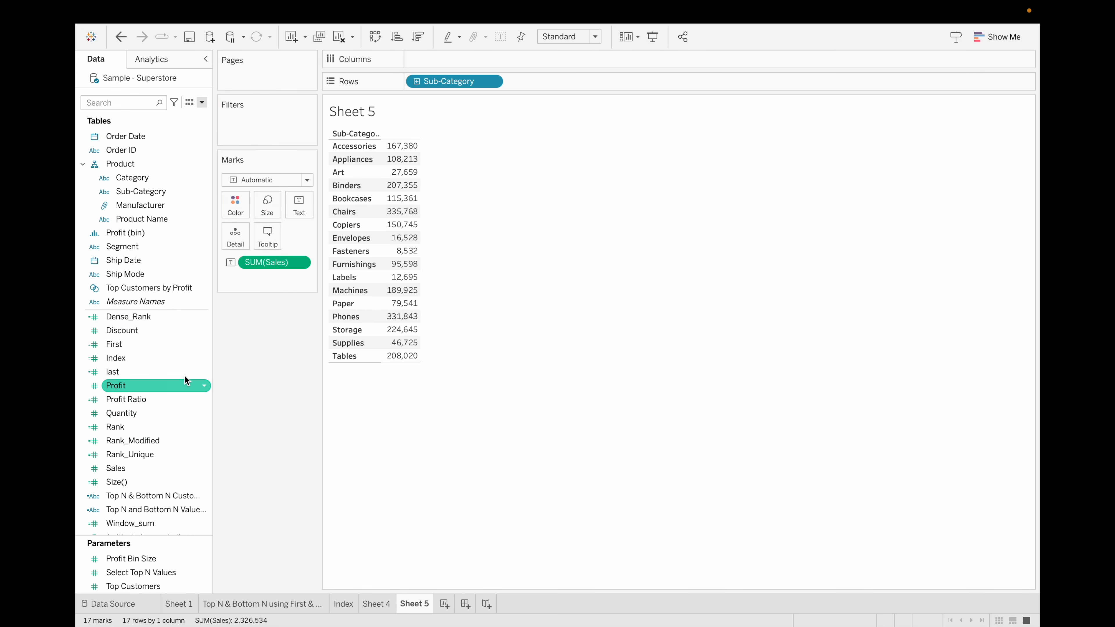
{"action": "scroll", "coordinate": [172, 428], "scroll_direction": "down", "scroll_amount": 2}
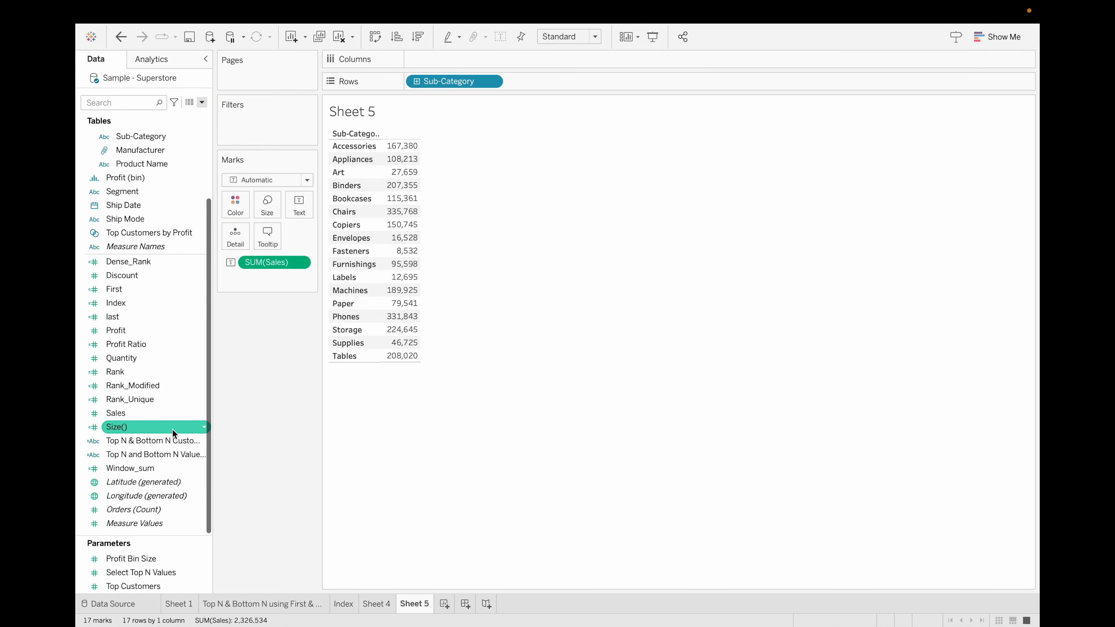
Add the Window_sum field to the Sub-Category table beside Sales and compare the two columns.
{"action": "double_click", "coordinate": [151, 471]}
{"action": "left_click", "coordinate": [328, 400]}
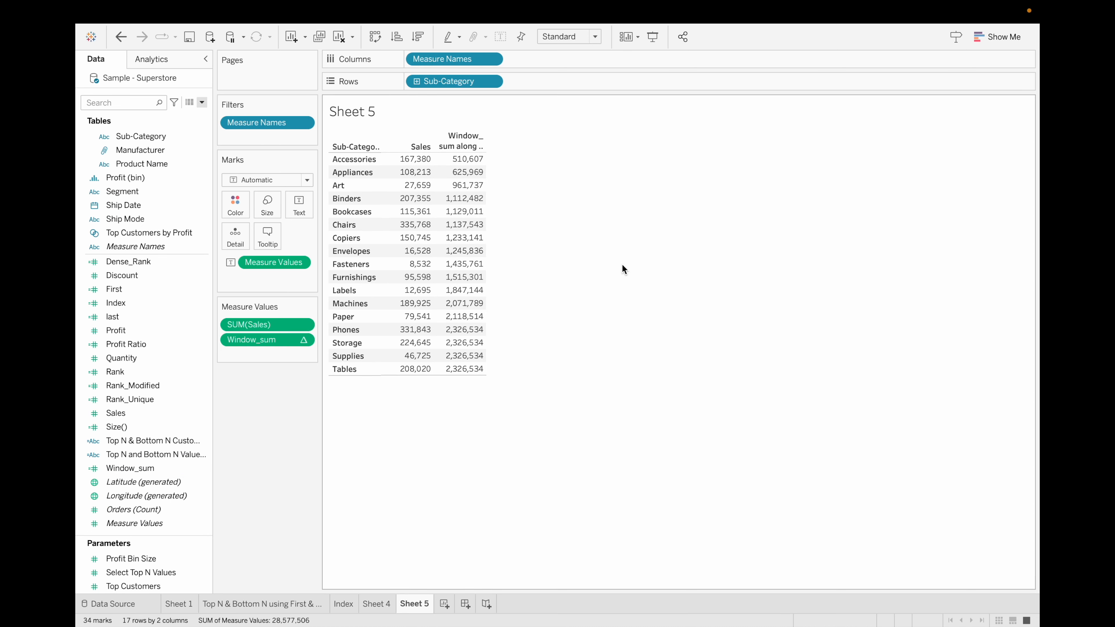
{"action": "mouse_move", "coordinate": [458, 176]}
{"action": "mouse_move", "coordinate": [428, 166]}
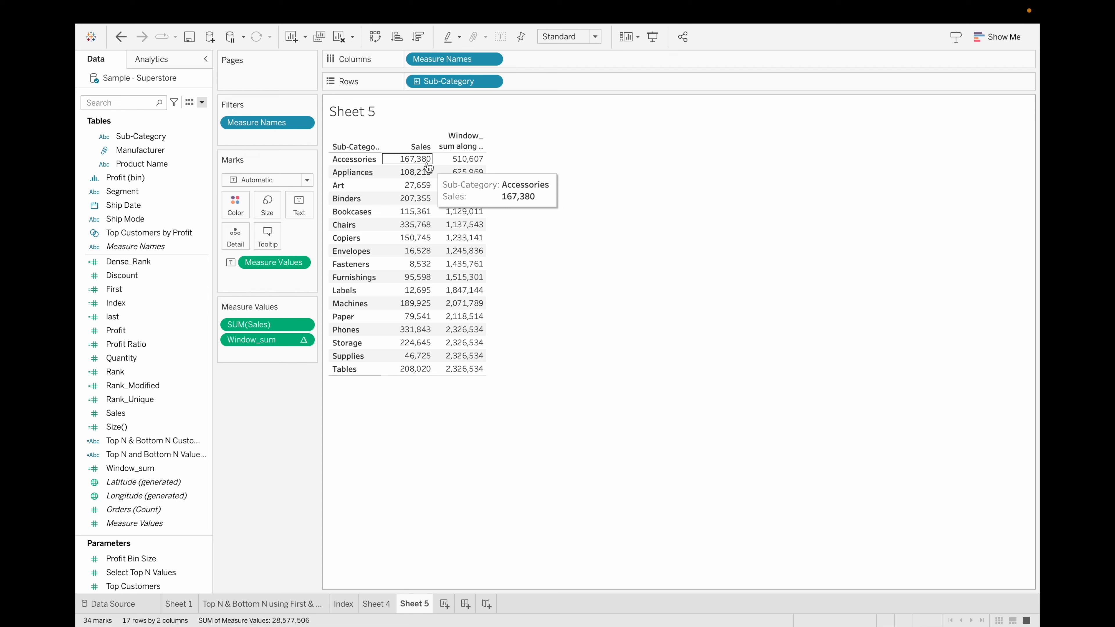
{"action": "mouse_move", "coordinate": [435, 225]}
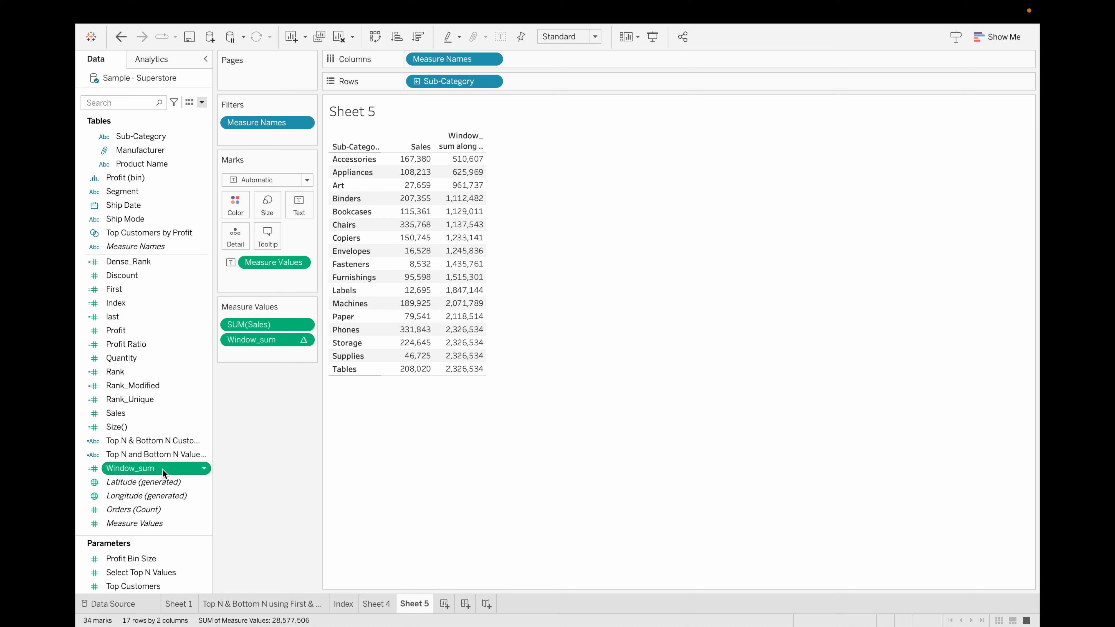
Edit the Window_sum calculation so its window end offset is 2, and apply it with the editor moved clear of the table.
{"action": "left_click", "coordinate": [202, 468]}
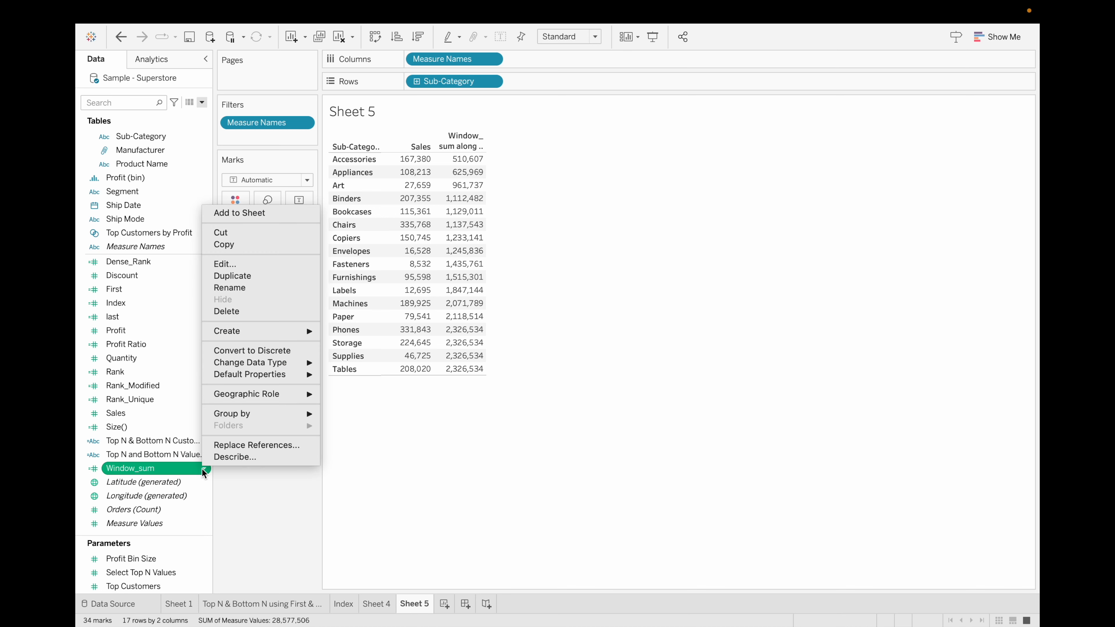
{"action": "left_click", "coordinate": [248, 265]}
{"action": "left_click", "coordinate": [602, 304]}
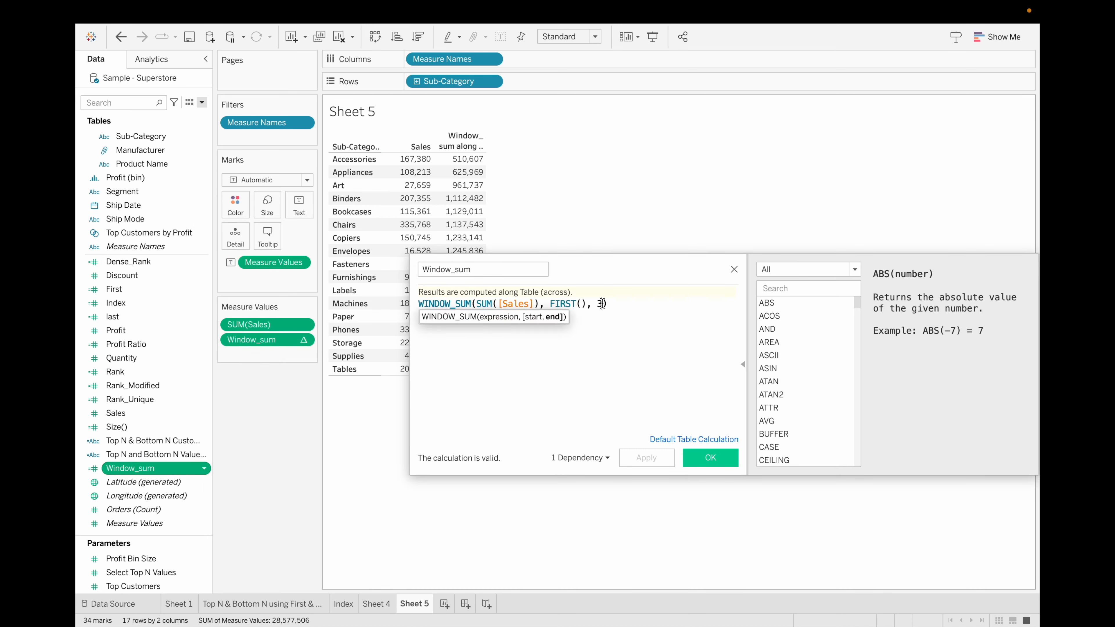
{"action": "key", "text": "BackSpace"}
{"action": "type", "text": "2"}
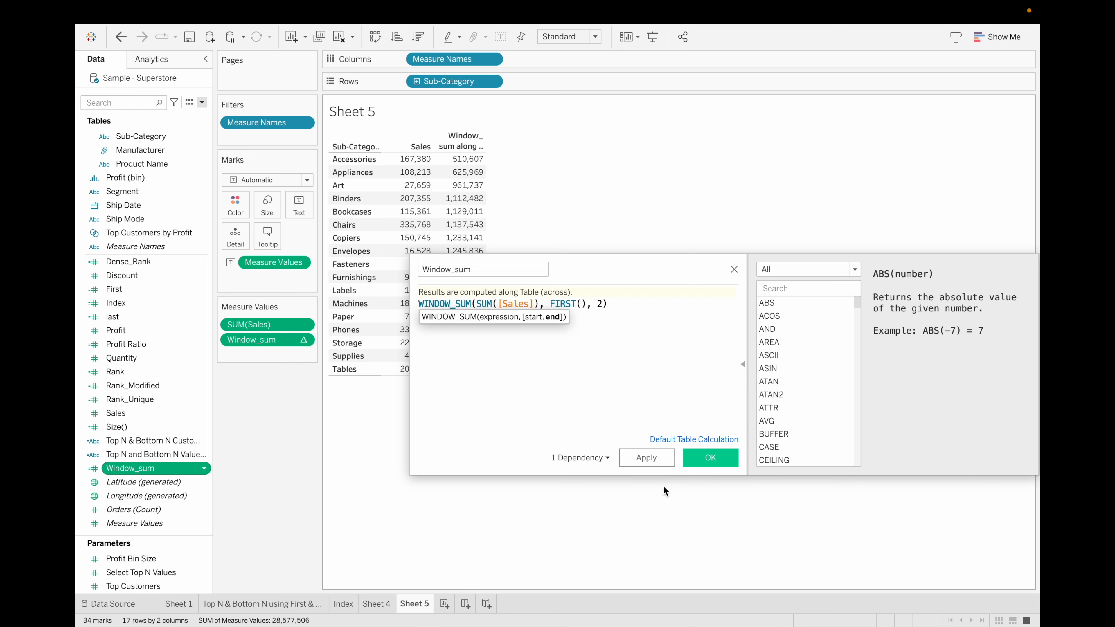
{"action": "left_click", "coordinate": [649, 467]}
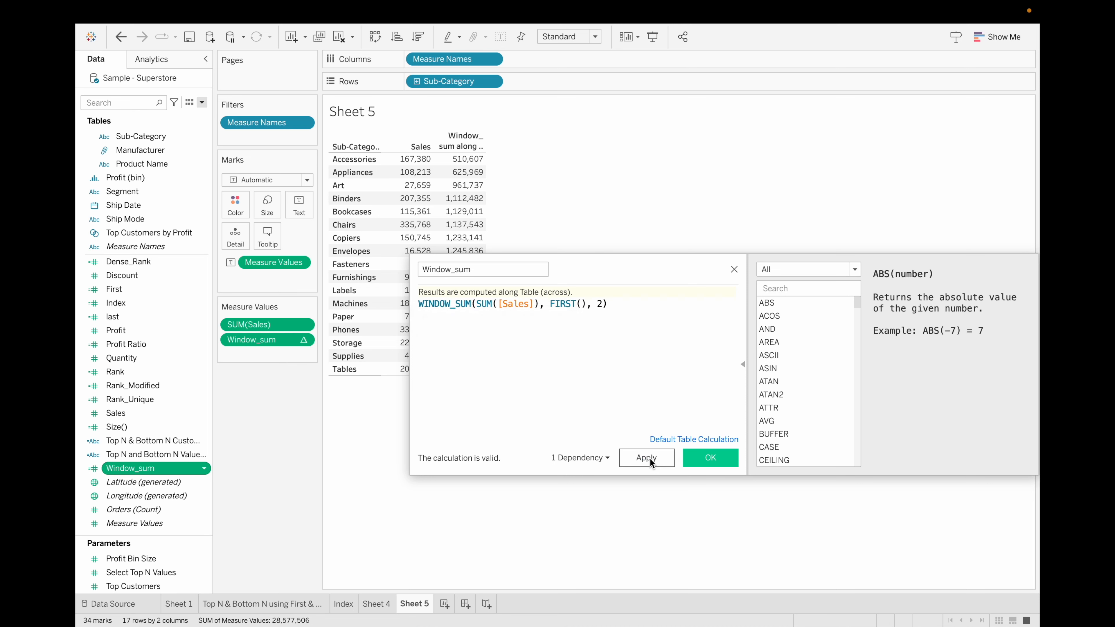
{"action": "left_click", "coordinate": [649, 466]}
{"action": "left_click_drag", "start_coordinate": [553, 262], "coordinate": [646, 228]}
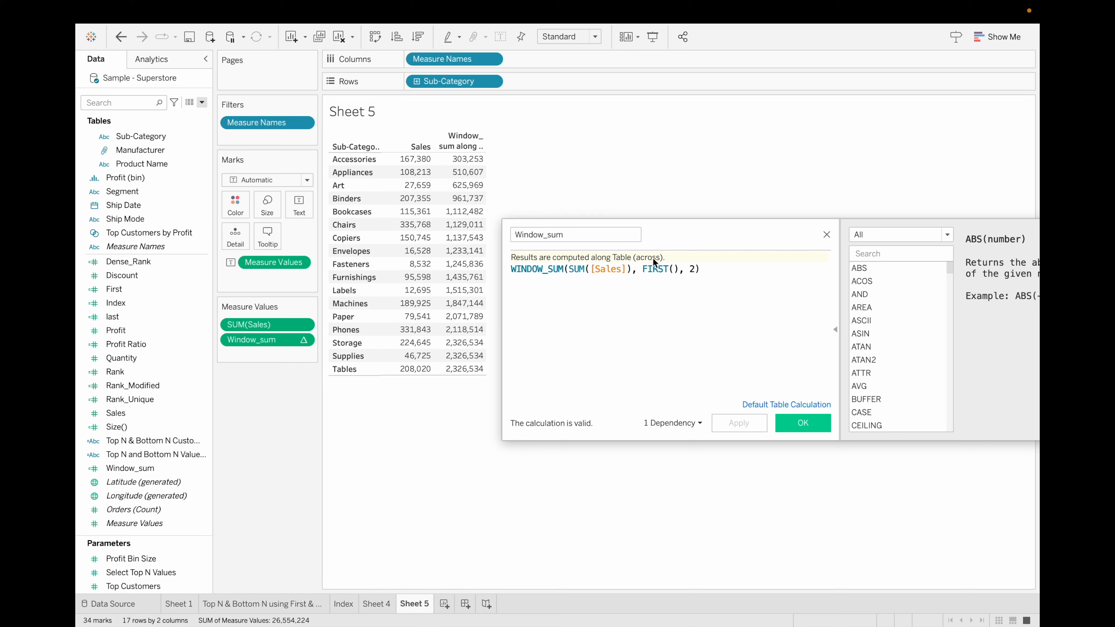
Set the window end offset in the Window_sum formula to 4 and apply the change.
{"action": "left_click", "coordinate": [695, 269]}
{"action": "key", "text": "BackSpace"}
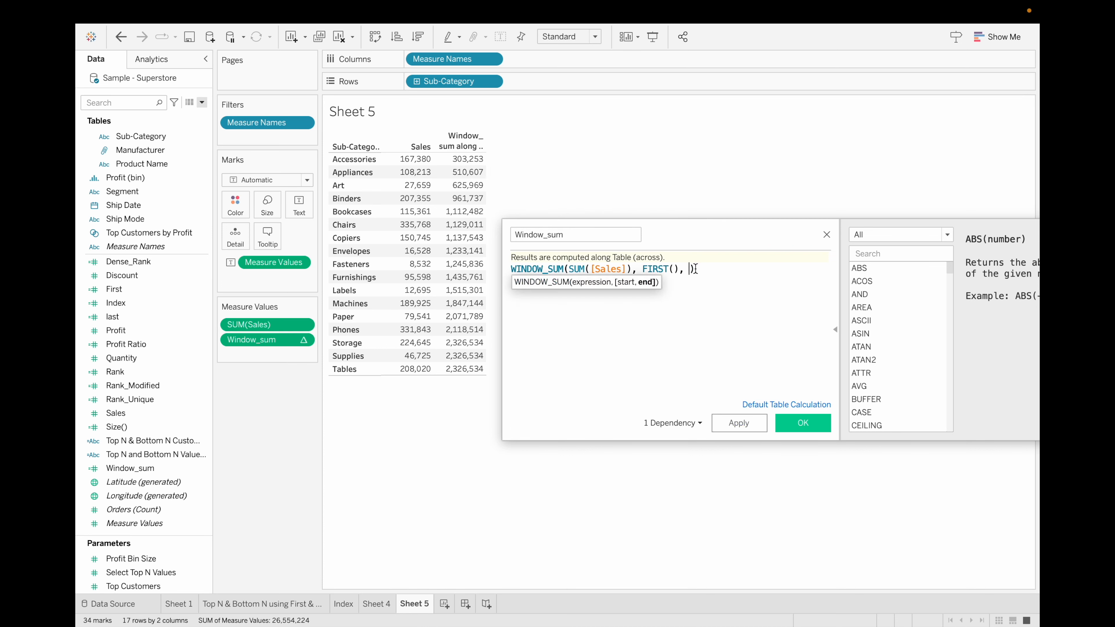
{"action": "type", "text": "4"}
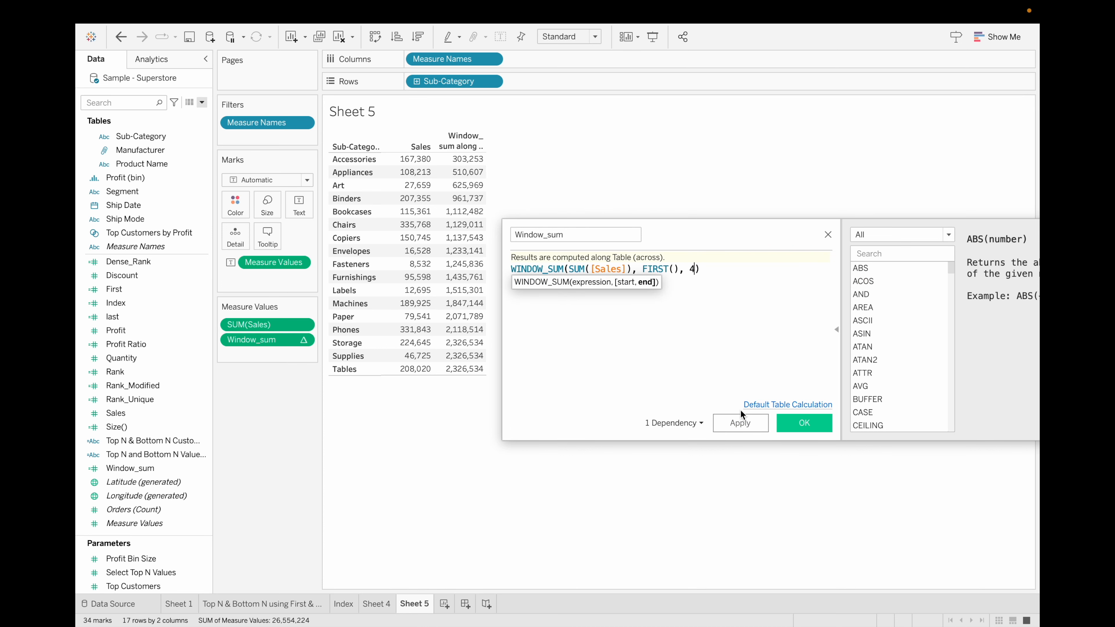
{"action": "left_click", "coordinate": [745, 423]}
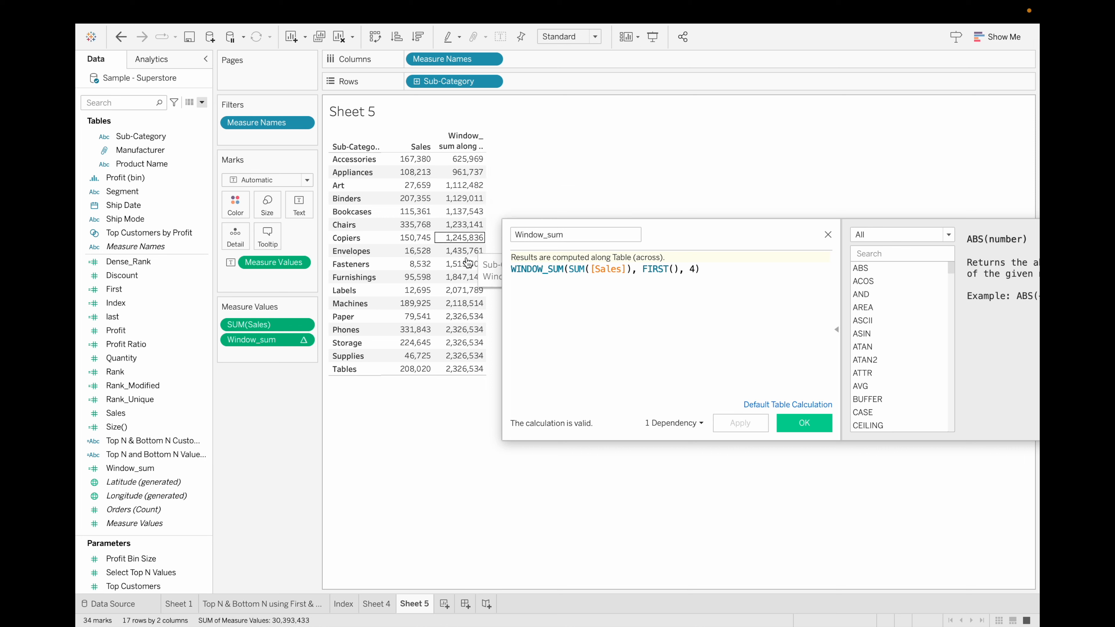
Replace the window start in Window_sum with LAST() to give WINDOW_SUM(SUM([Sales]), LAST(), 4), apply it and close the editor.
{"action": "left_click", "coordinate": [680, 269]}
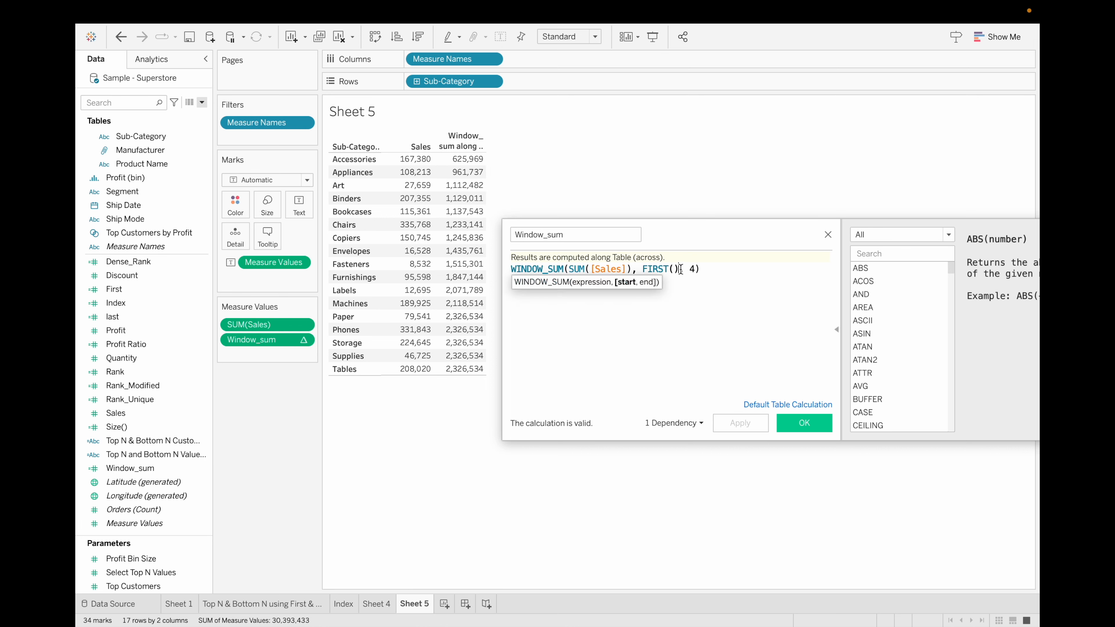
{"action": "key", "text": "BackSpace"}
{"action": "key", "text": "BackSpace"}
{"action": "key", "text": "BackSpace"}
{"action": "key", "text": "BackSpace"}
{"action": "key", "text": "BackSpace"}
{"action": "key", "text": "BackSpace"}
{"action": "key", "text": "BackSpace"}
{"action": "type", "text": "last"}
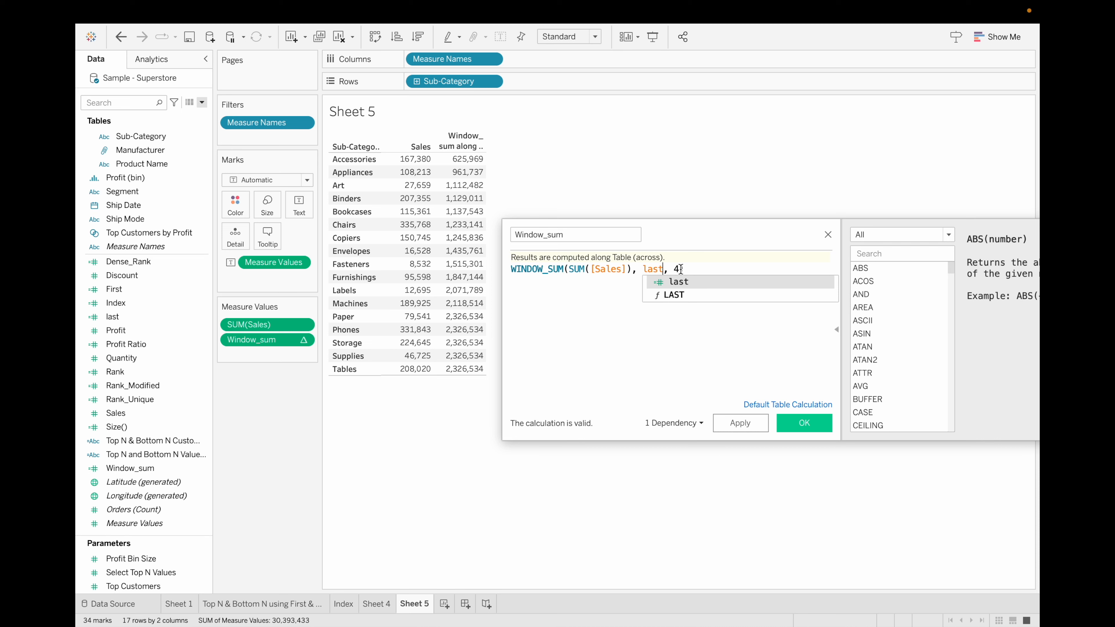
{"action": "key", "text": "Down"}
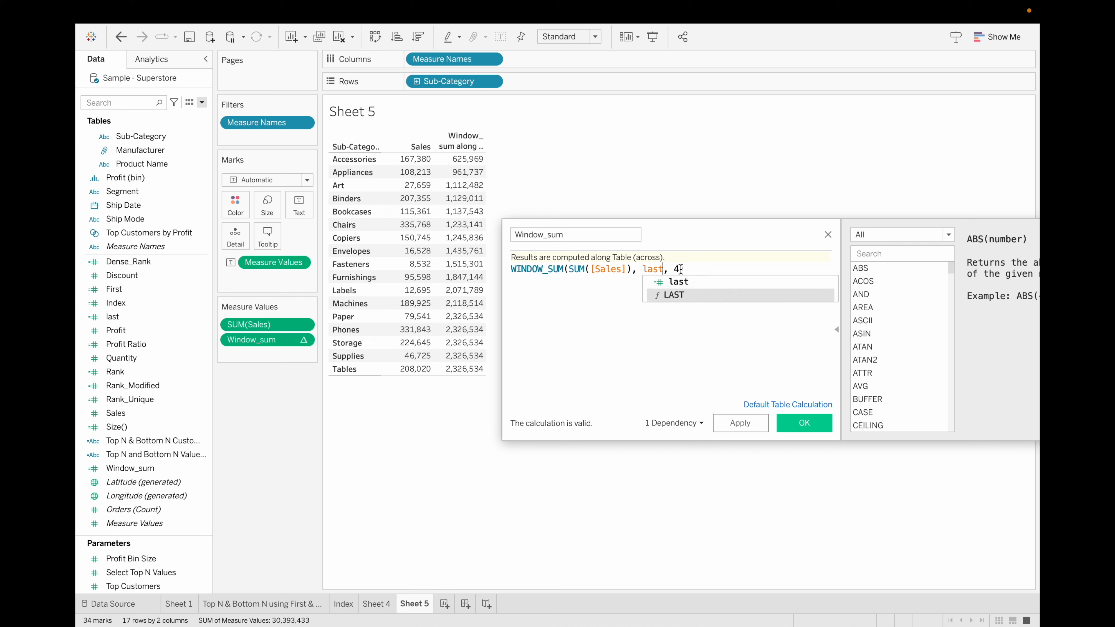
{"action": "key", "text": "Return"}
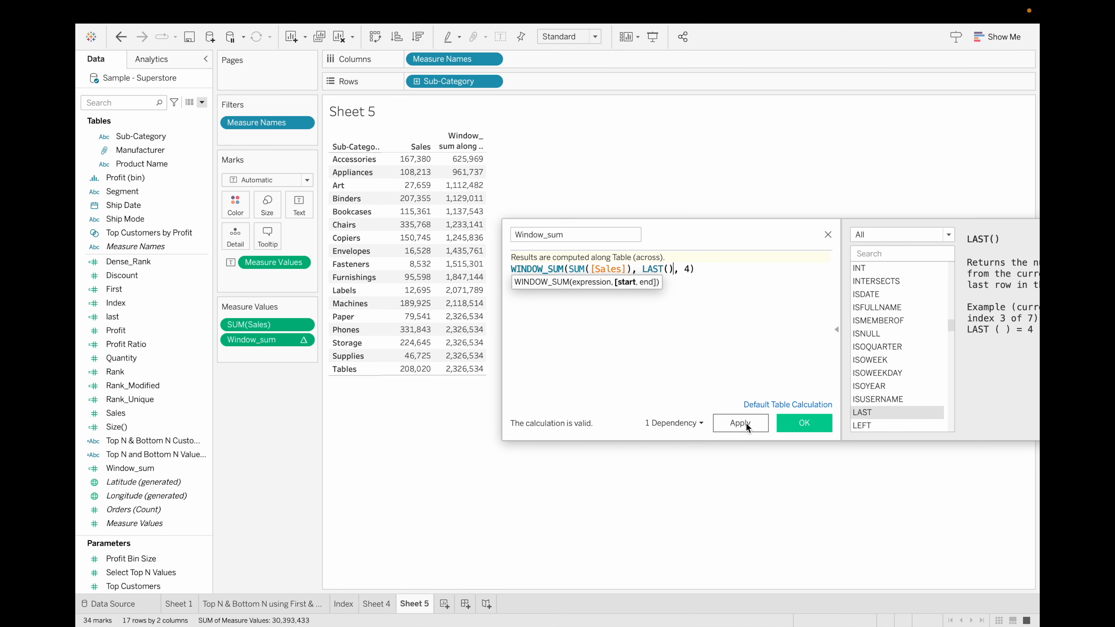
{"action": "left_click", "coordinate": [745, 423]}
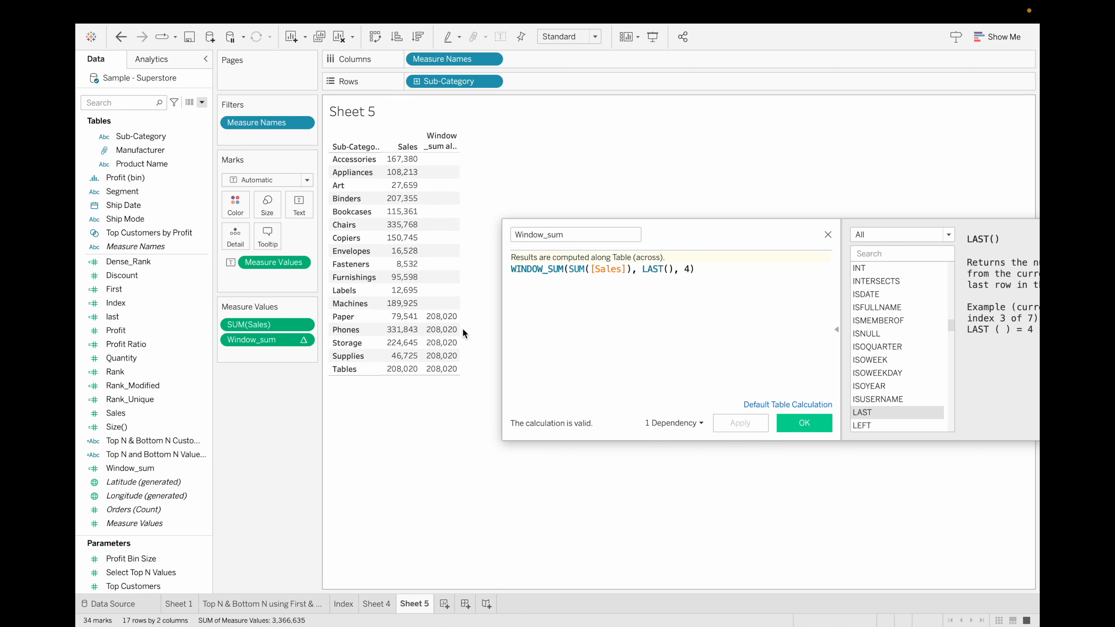
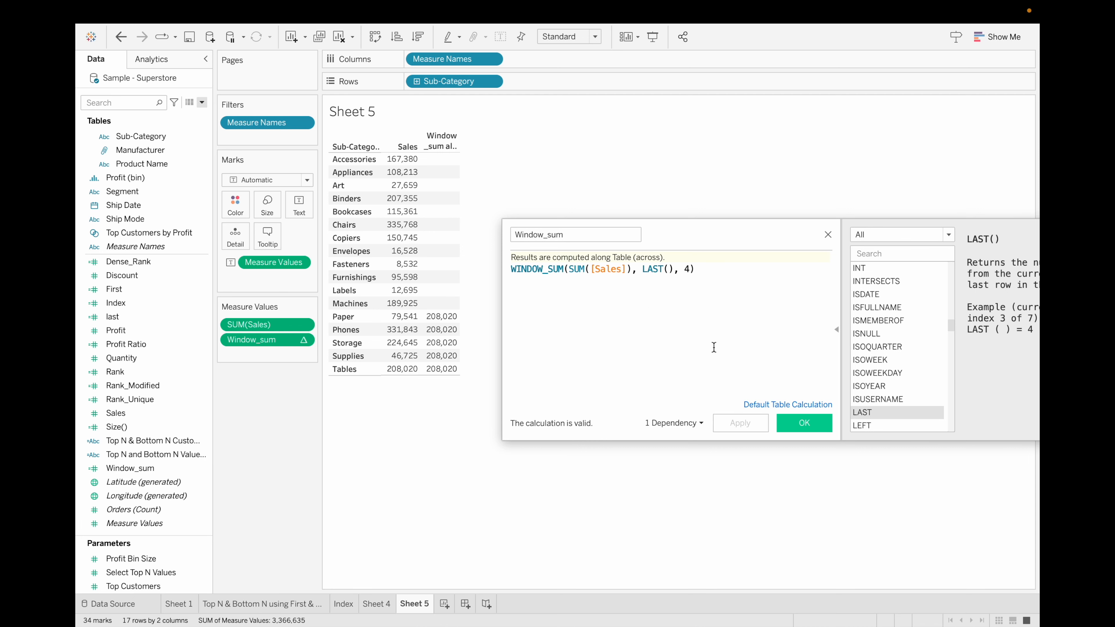
{"action": "left_click", "coordinate": [828, 235]}
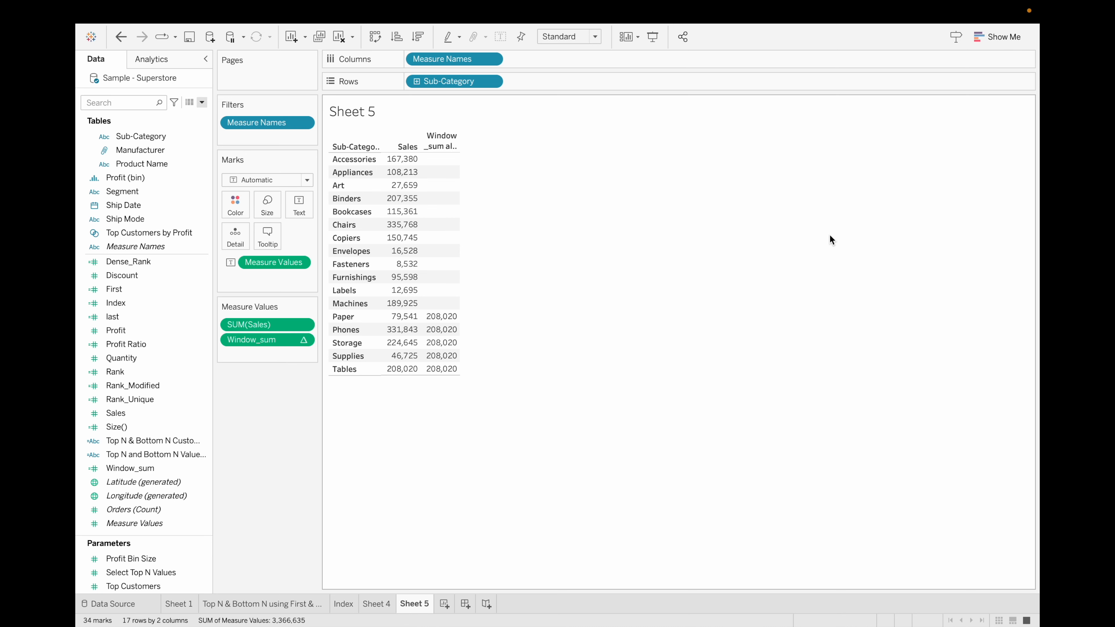
Add a new worksheet and name it "Window_min & Max".
{"action": "left_click", "coordinate": [445, 604]}
{"action": "double_click", "coordinate": [444, 604]}
{"action": "type", "text": "Window_"}
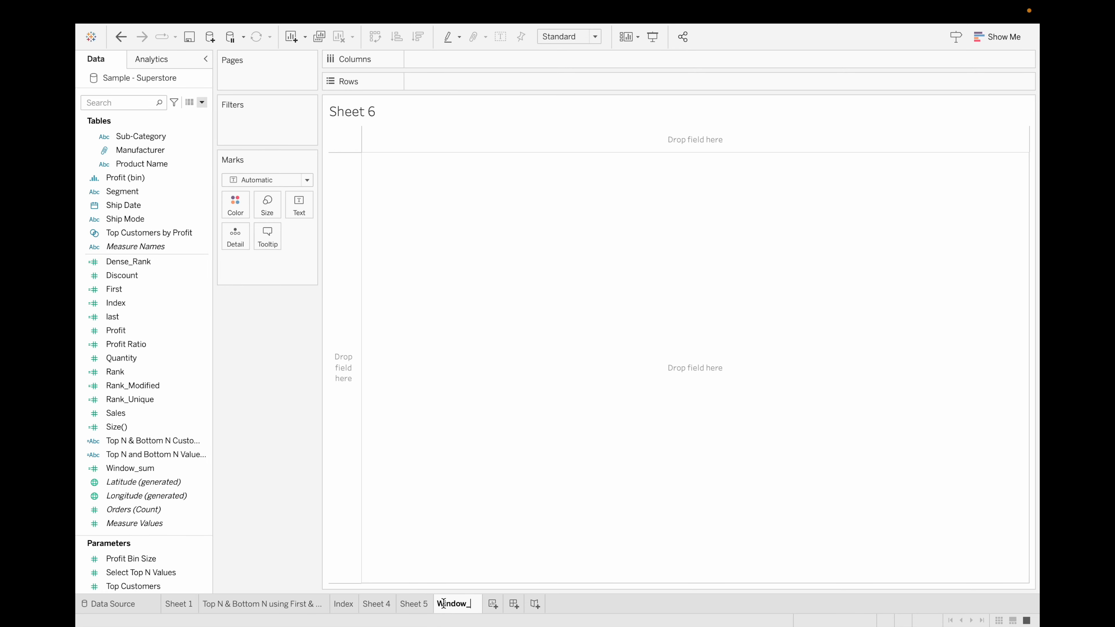
{"action": "type", "text": "min & M"}
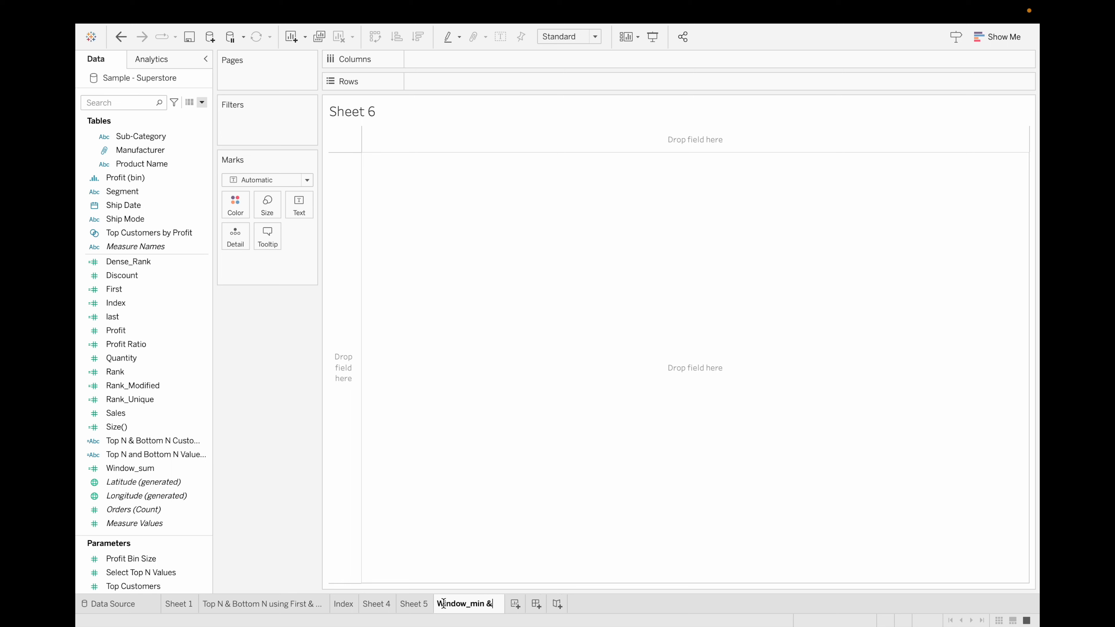
{"action": "type", "text": "x"}
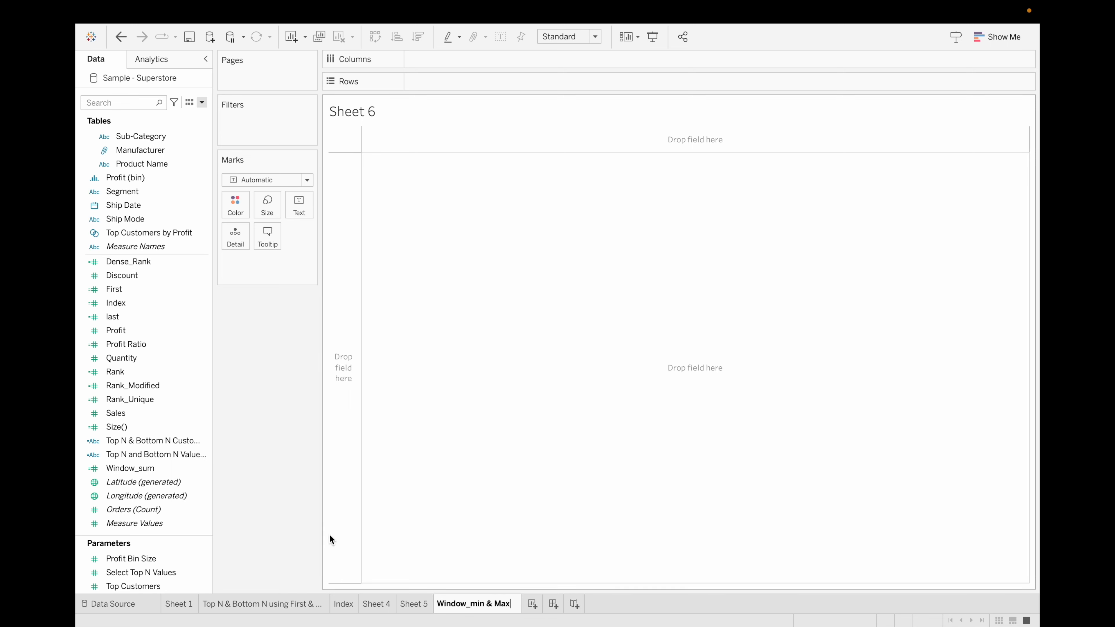
{"action": "key", "text": "Return"}
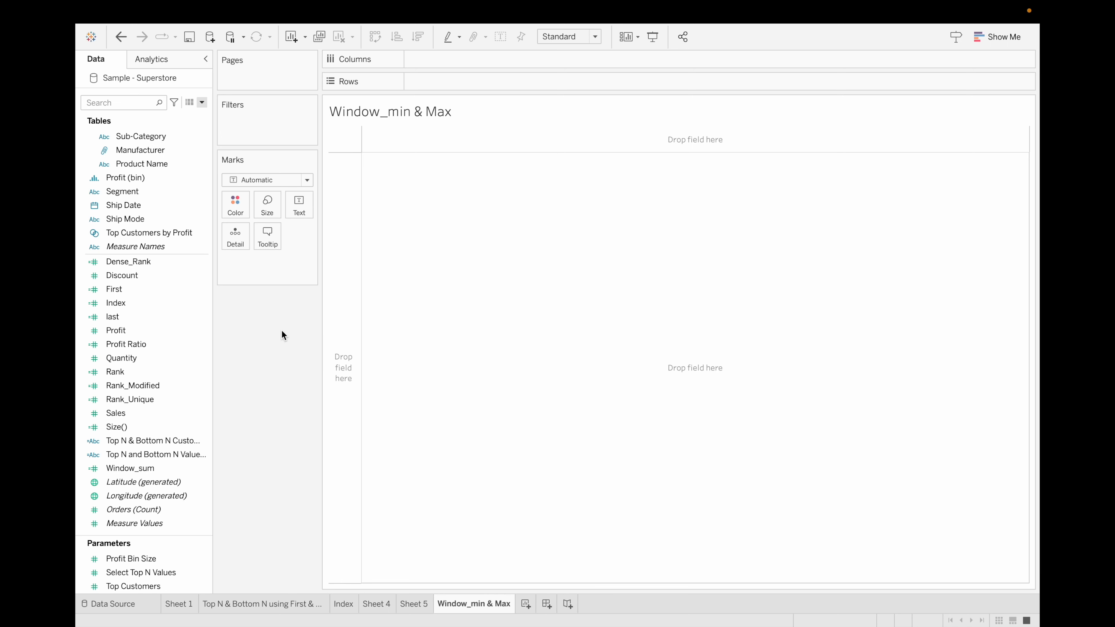
Build a text table with Sub-Category as rows and the sum of Sales as the displayed values.
{"action": "scroll", "coordinate": [122, 237], "scroll_direction": "up", "scroll_amount": 3}
{"action": "left_click_drag", "start_coordinate": [158, 218], "coordinate": [495, 84]}
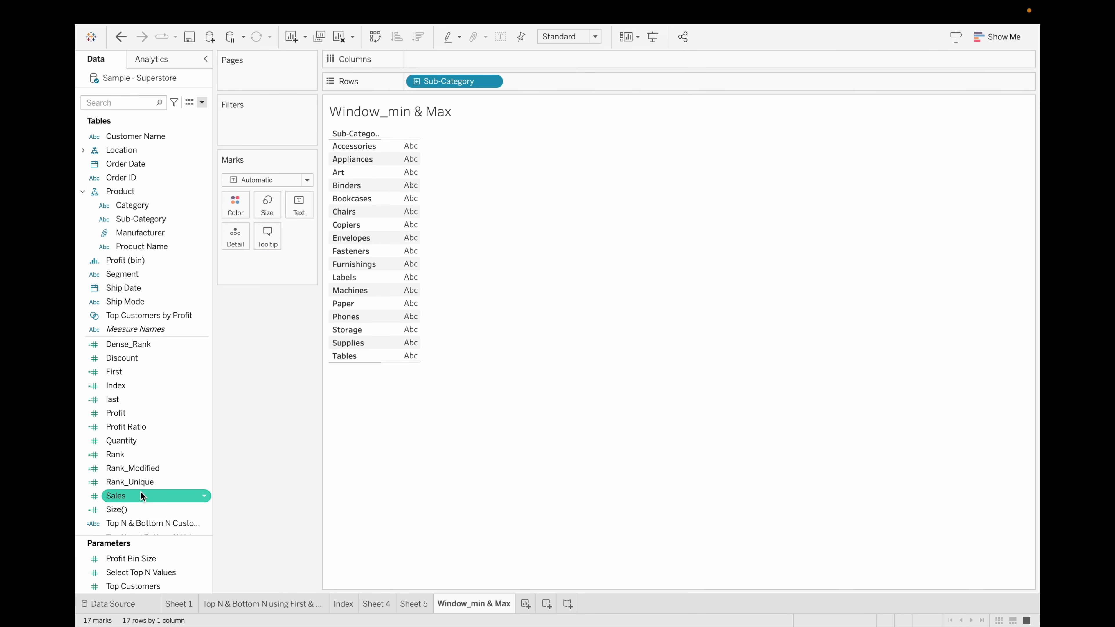
{"action": "left_click_drag", "start_coordinate": [140, 495], "coordinate": [304, 211]}
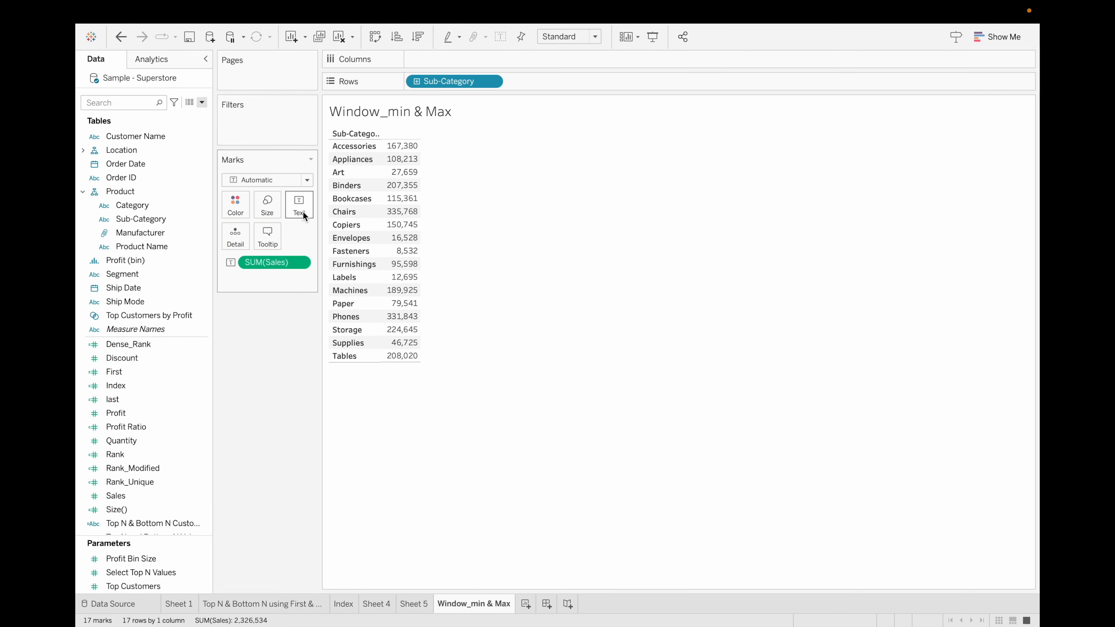
Convert the table to a horizontal bar chart, sort Sub-Category descending by Sales, and inspect the longest and shortest bars.
{"action": "left_click", "coordinate": [984, 41]}
{"action": "left_click", "coordinate": [928, 125]}
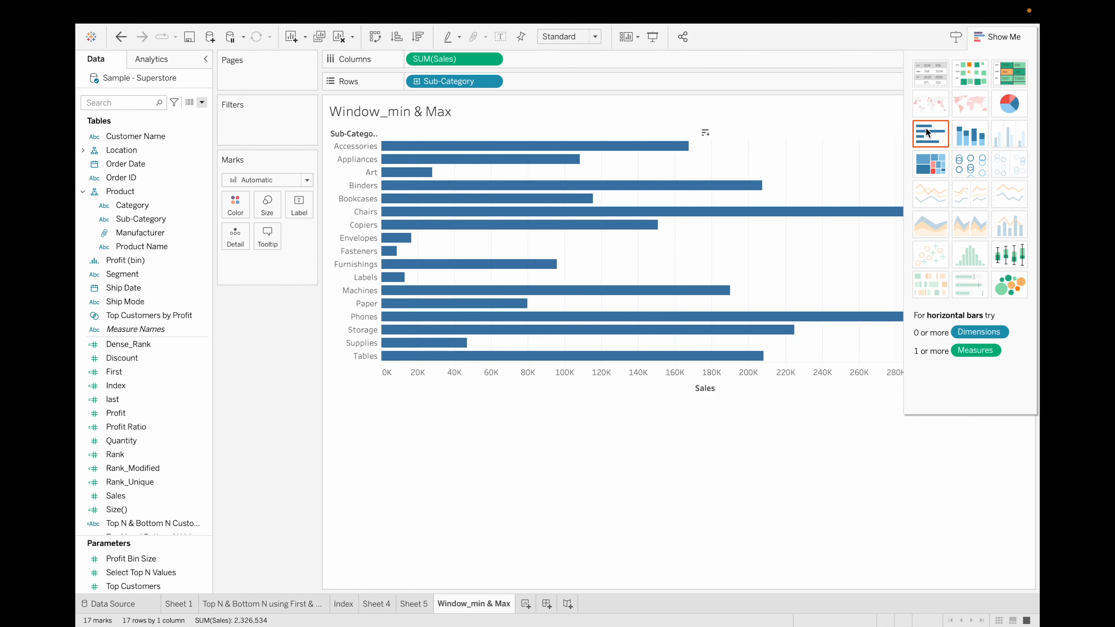
{"action": "left_click", "coordinate": [418, 39]}
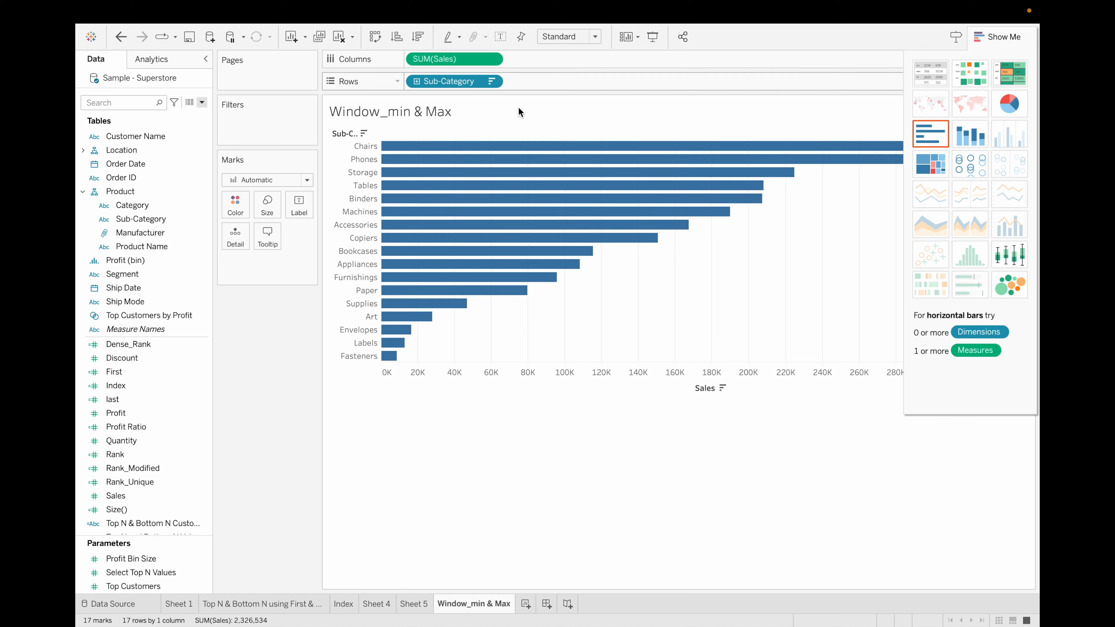
{"action": "left_click", "coordinate": [993, 42]}
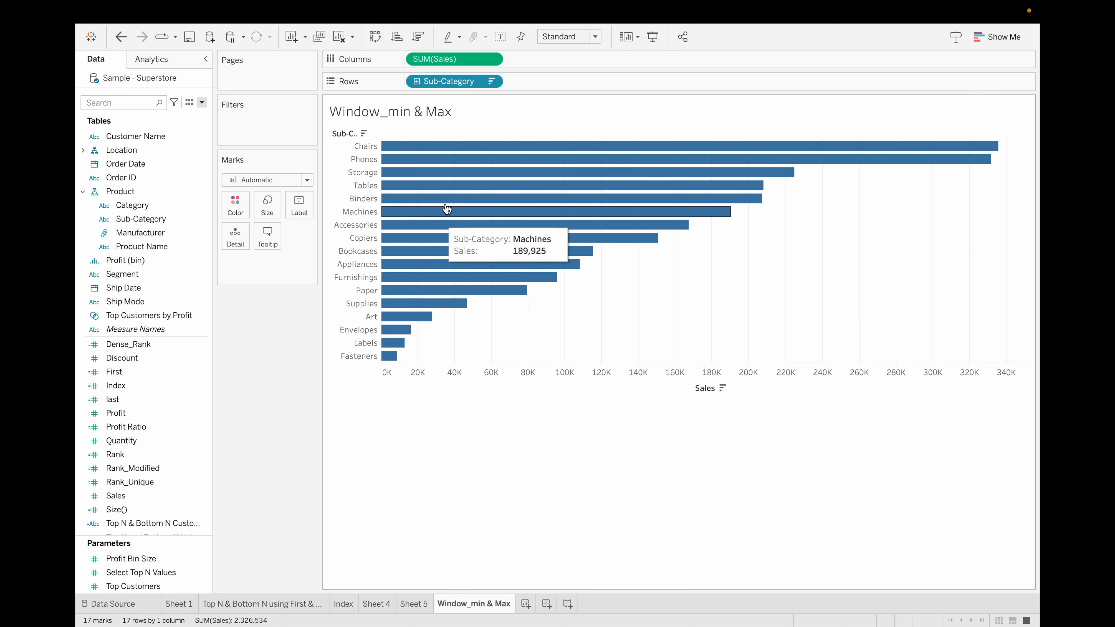
{"action": "mouse_move", "coordinate": [435, 151]}
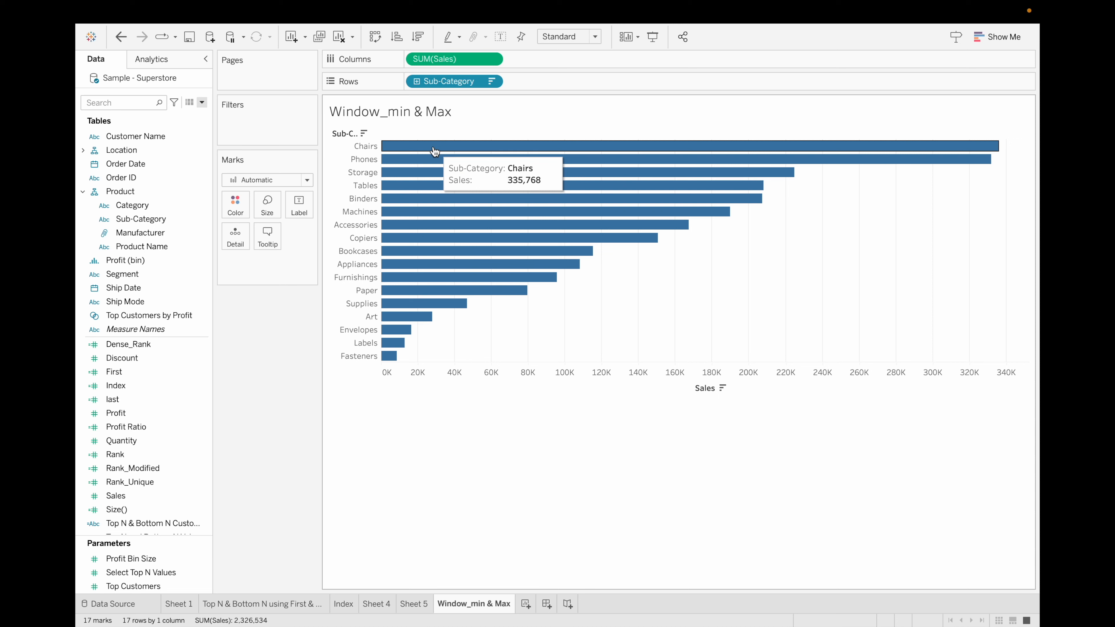
{"action": "mouse_move", "coordinate": [392, 358]}
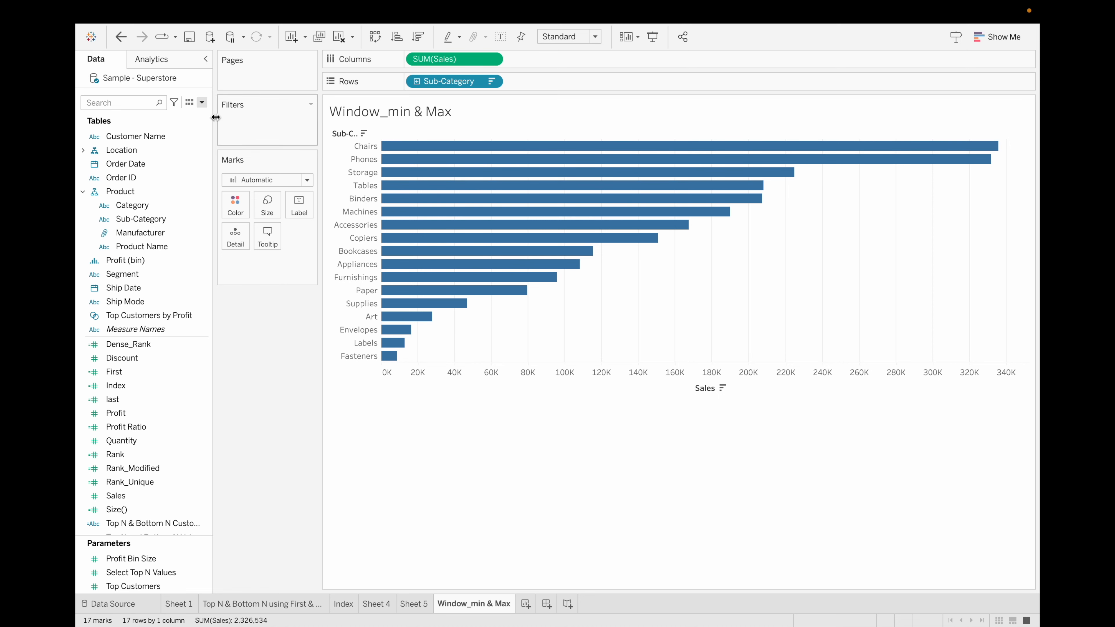
Create a calculated field named "Top & Bottom Label".
{"action": "left_click", "coordinate": [202, 102]}
{"action": "left_click", "coordinate": [182, 116]}
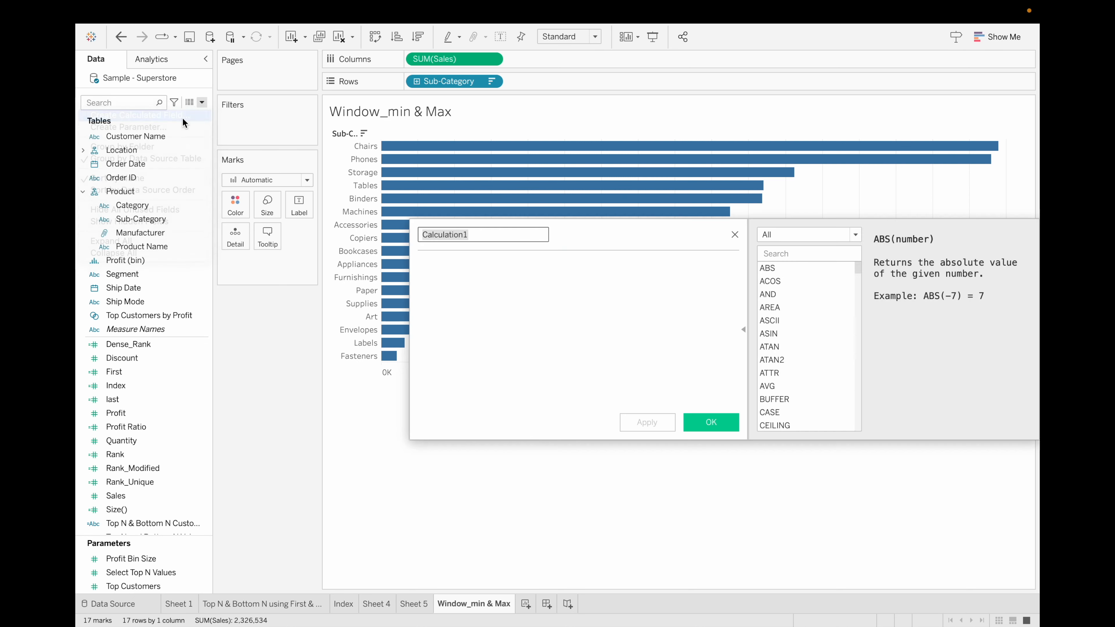
{"action": "key", "text": "BackSpace"}
{"action": "type", "text": "Top "}
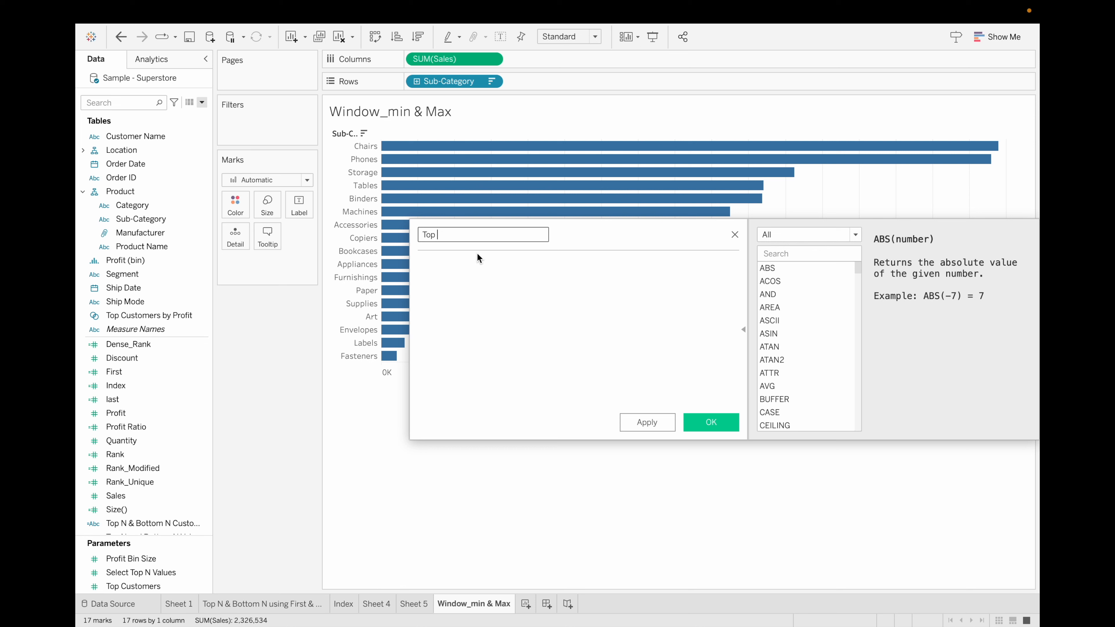
{"action": "type", "text": "& Bottom Label"}
Begin the Top & Bottom Label formula with an IF condition on WINDOW_MAX of SUM([Sales]).
{"action": "left_click", "coordinate": [447, 262]}
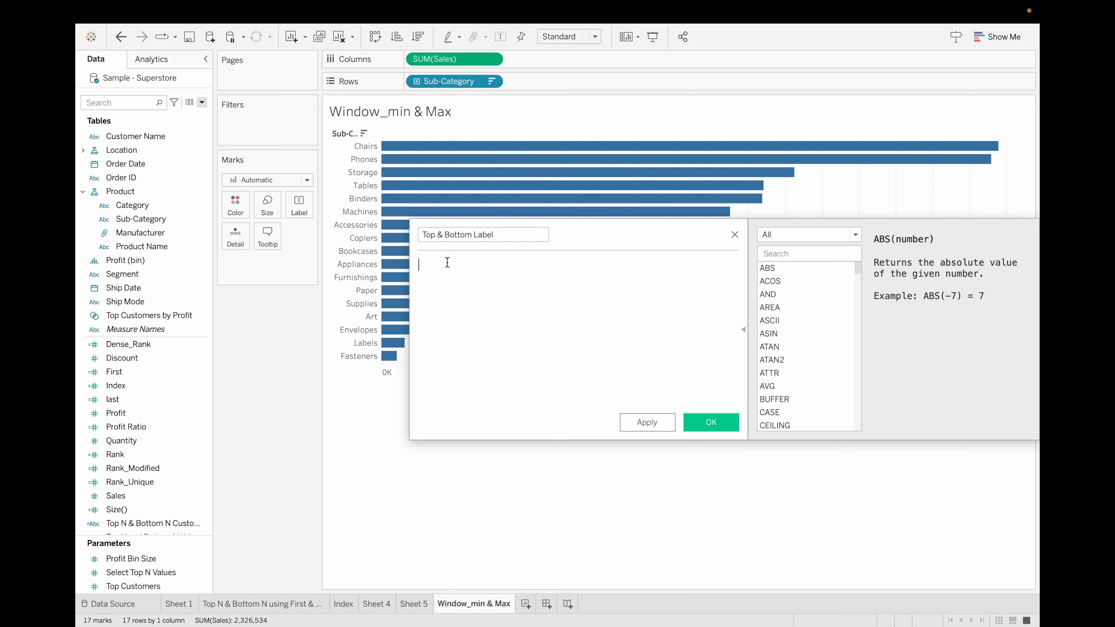
{"action": "type", "text": "IF "}
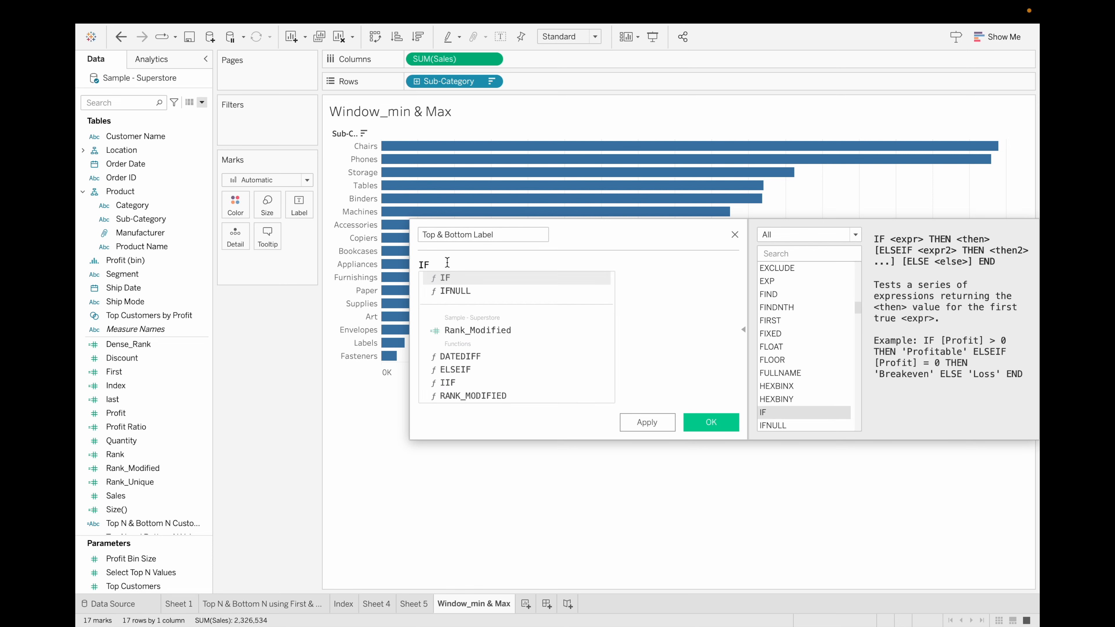
{"action": "type", "text": "wind"}
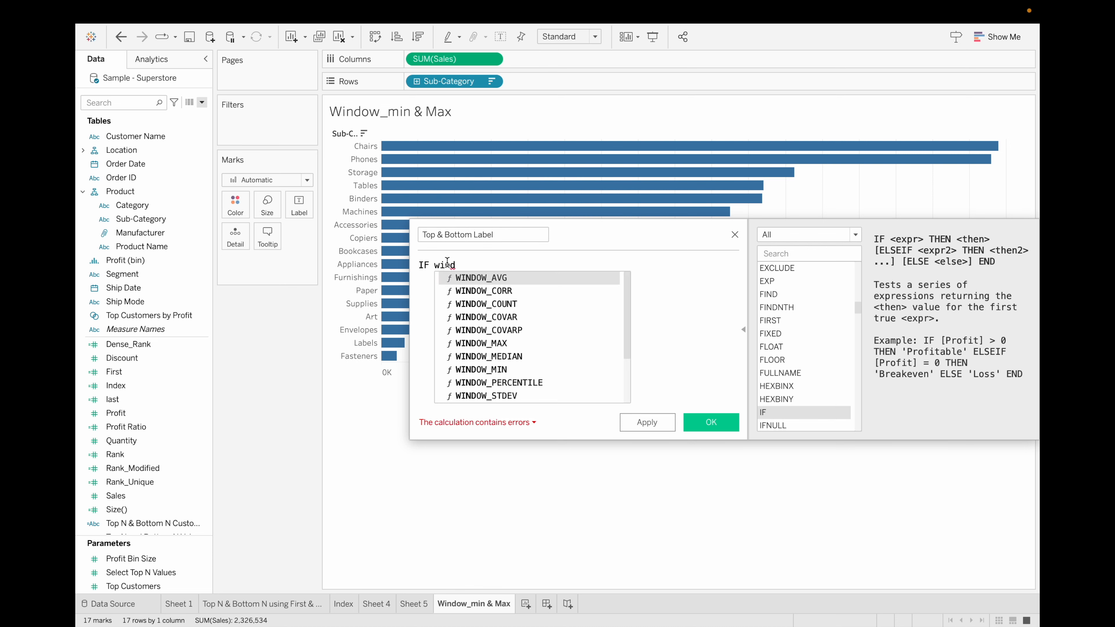
{"action": "key", "text": "Down"}
{"action": "key", "text": "Down"}
{"action": "key", "text": "Down"}
{"action": "key", "text": "Down"}
{"action": "key", "text": "Down"}
{"action": "key", "text": "Return"}
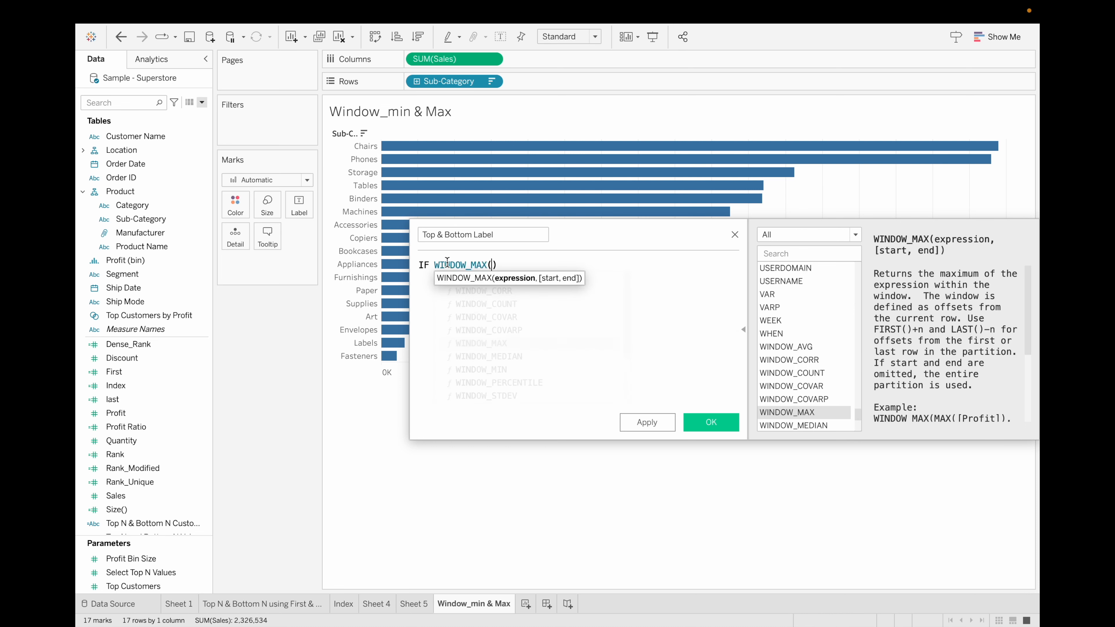
{"action": "type", "text": "sum(sales"}
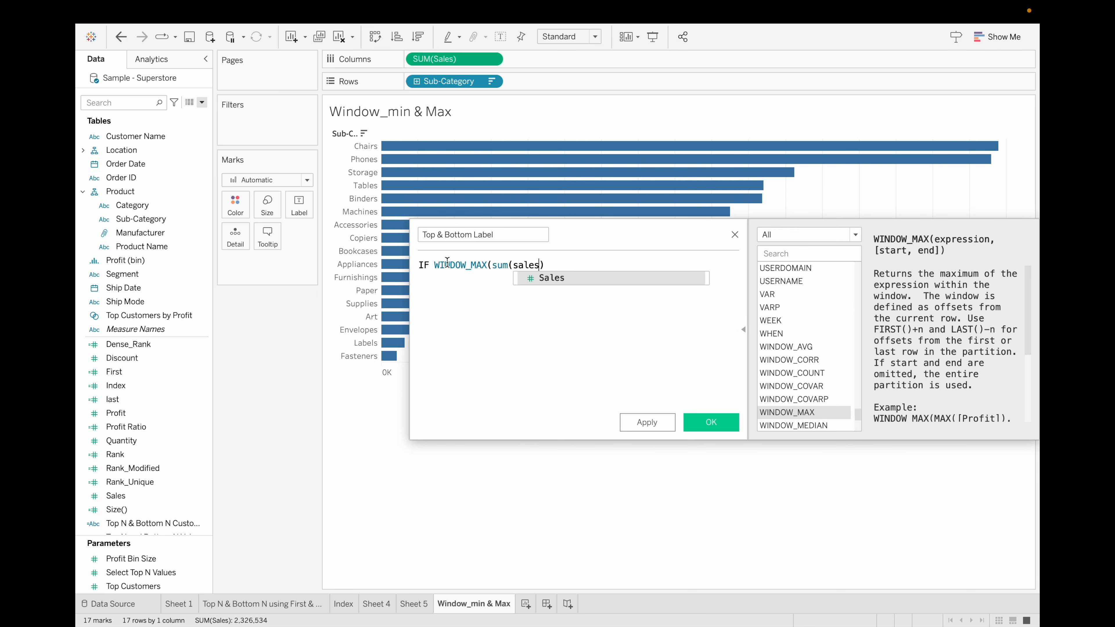
{"action": "key", "text": "Return"}
{"action": "type", "text": ") "}
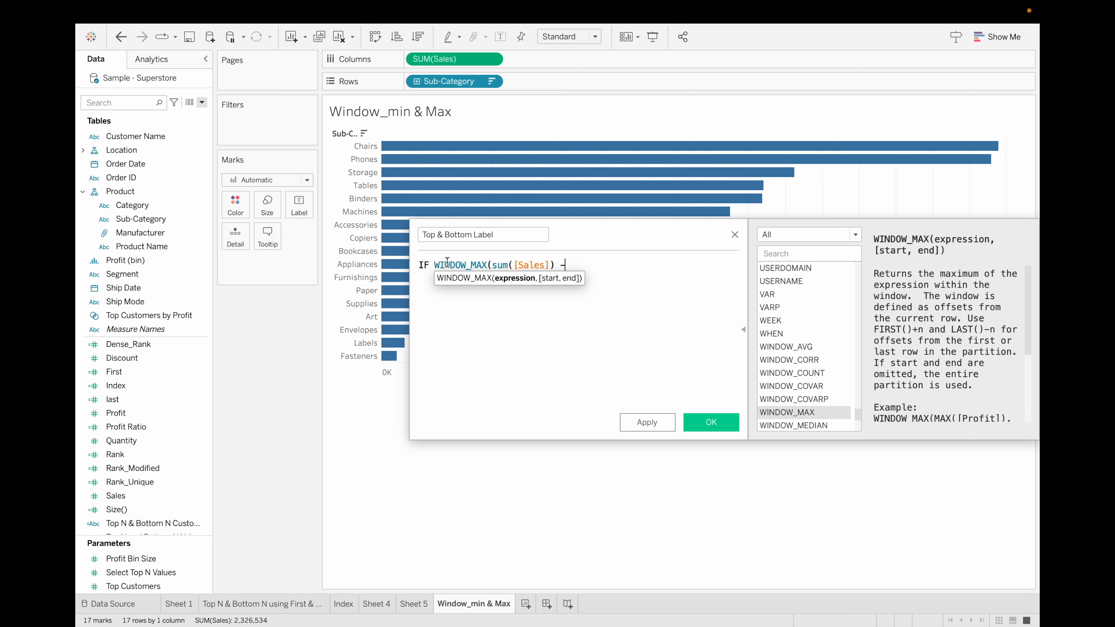
Compare the WINDOW_MAX expression with SUM([Sales]) and return "Max Value" when they are equal.
{"action": "type", "text": "= sum"}
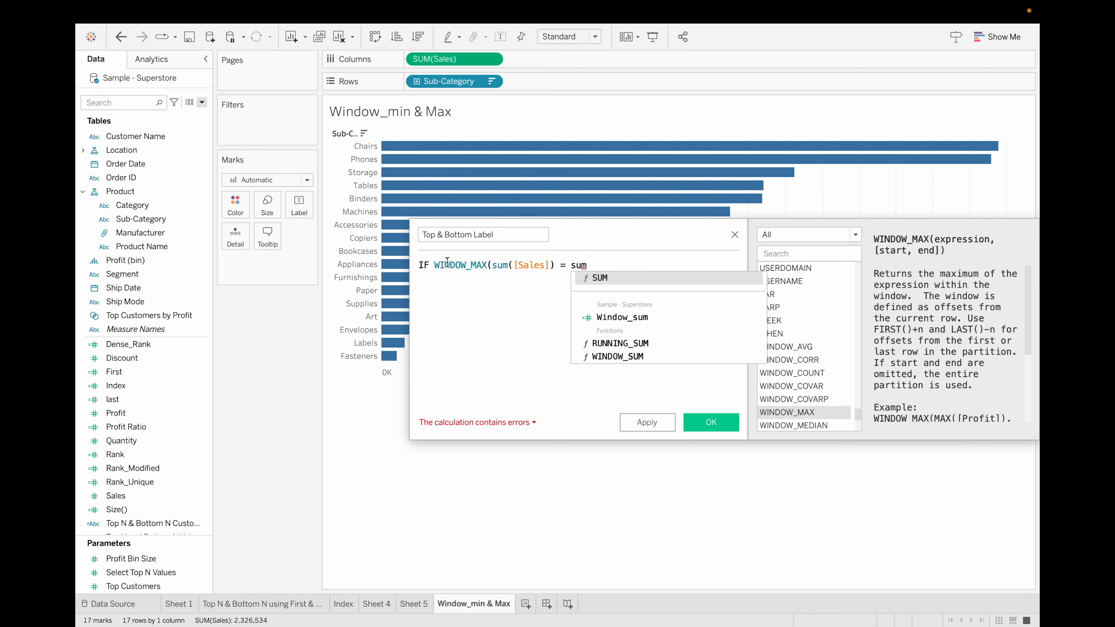
{"action": "key", "text": "Return"}
{"action": "type", "text": "sales"}
{"action": "key", "text": "Return"}
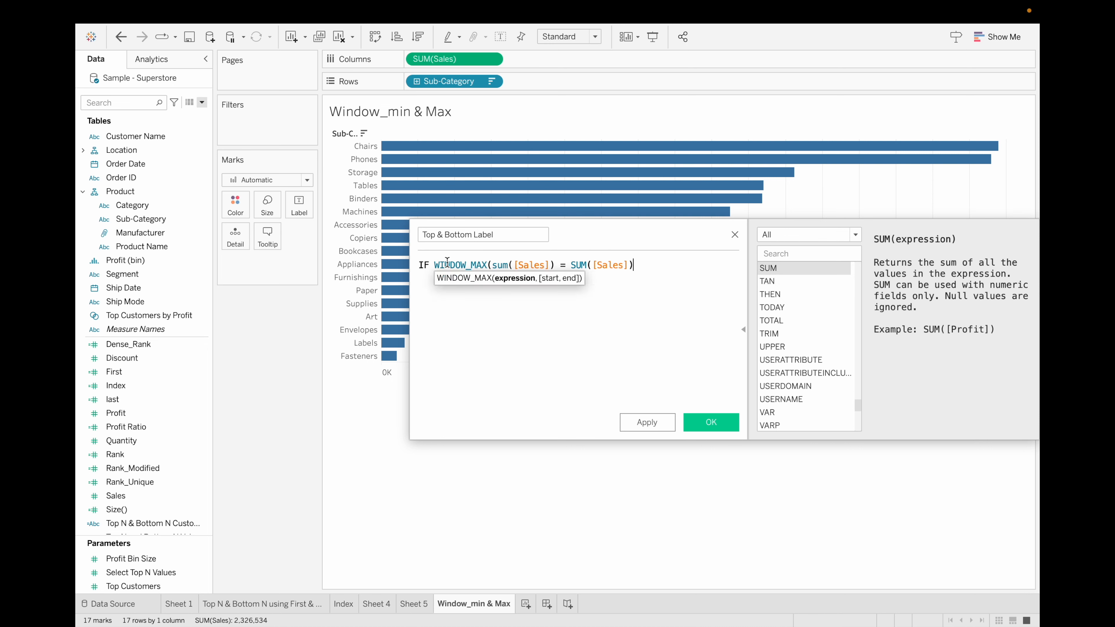
{"action": "type", "text": "then \"Max Value"}
{"action": "key", "text": "Return"}
Add an ELSEIF branch to the formula that starts with WINDOW_MIN(SUM([Sales])).
{"action": "type", "text": "else"}
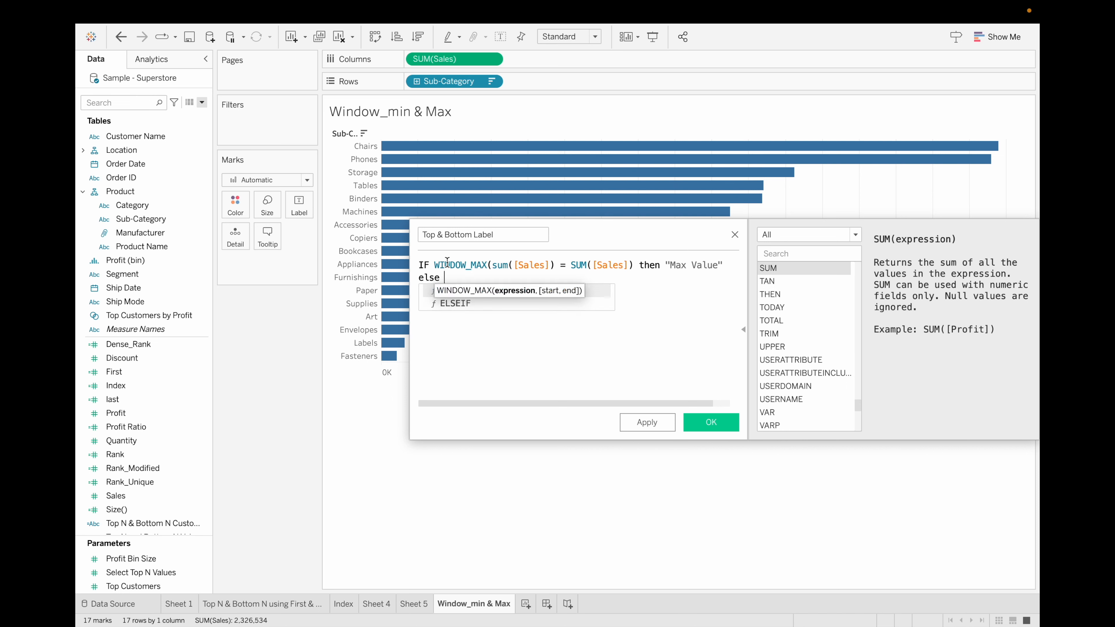
{"action": "key", "text": "BackSpace"}
{"action": "type", "text": "if "}
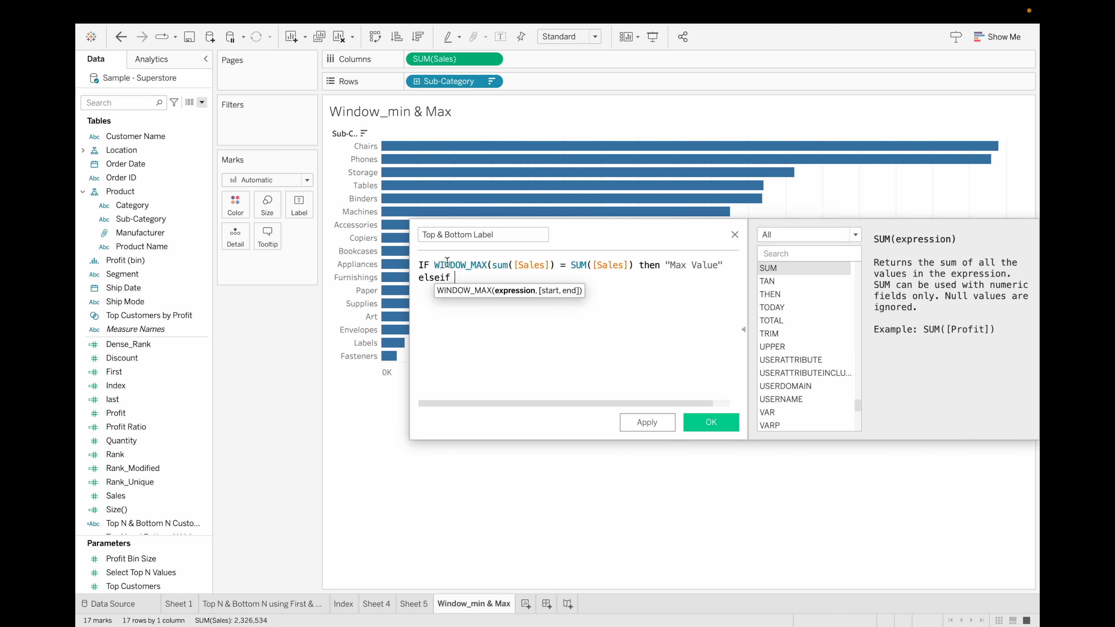
{"action": "type", "text": "wind"}
{"action": "key", "text": "Down"}
{"action": "key", "text": "Down"}
{"action": "key", "text": "Down"}
{"action": "key", "text": "Down"}
{"action": "key", "text": "Down"}
{"action": "key", "text": "Down"}
{"action": "key", "text": "Down"}
{"action": "key", "text": "Return"}
{"action": "type", "text": "sum"}
{"action": "key", "text": "Return"}
{"action": "type", "text": "sales"}
{"action": "key", "text": "Return"}
{"action": "key", "text": "Right"}
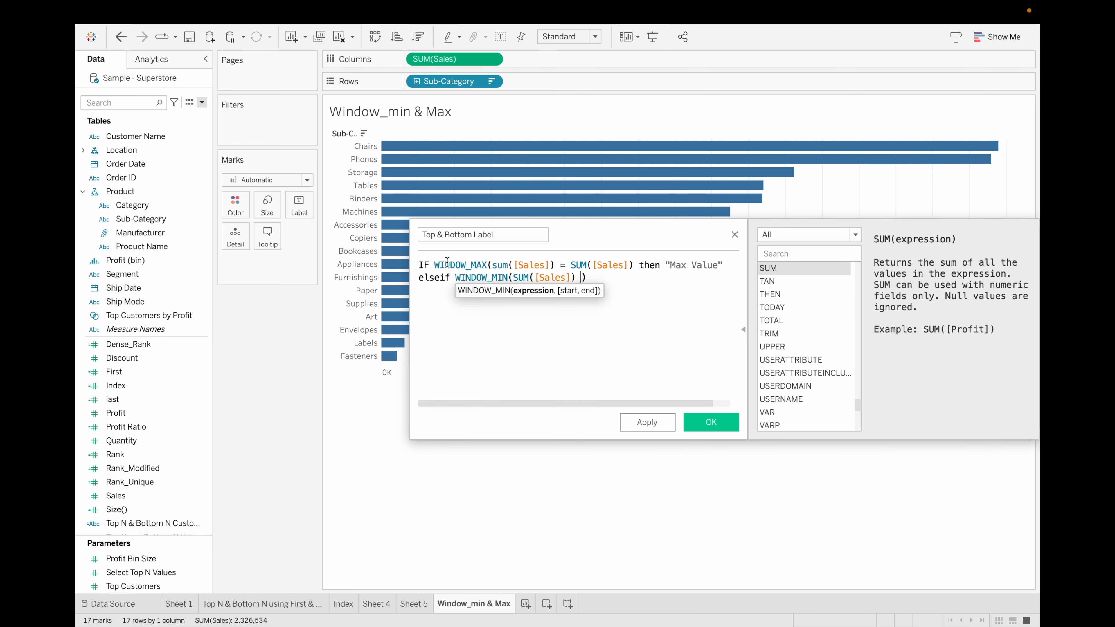
{"action": "key", "text": "BackSpace"}
{"action": "key", "text": "Right"}
Complete the ELSEIF branch with = SUM([Sales]) THEN "Min Value" and close the formula with END.
{"action": "type", "text": "= SUM([Sales]) THEN \"\"Min Value\""}
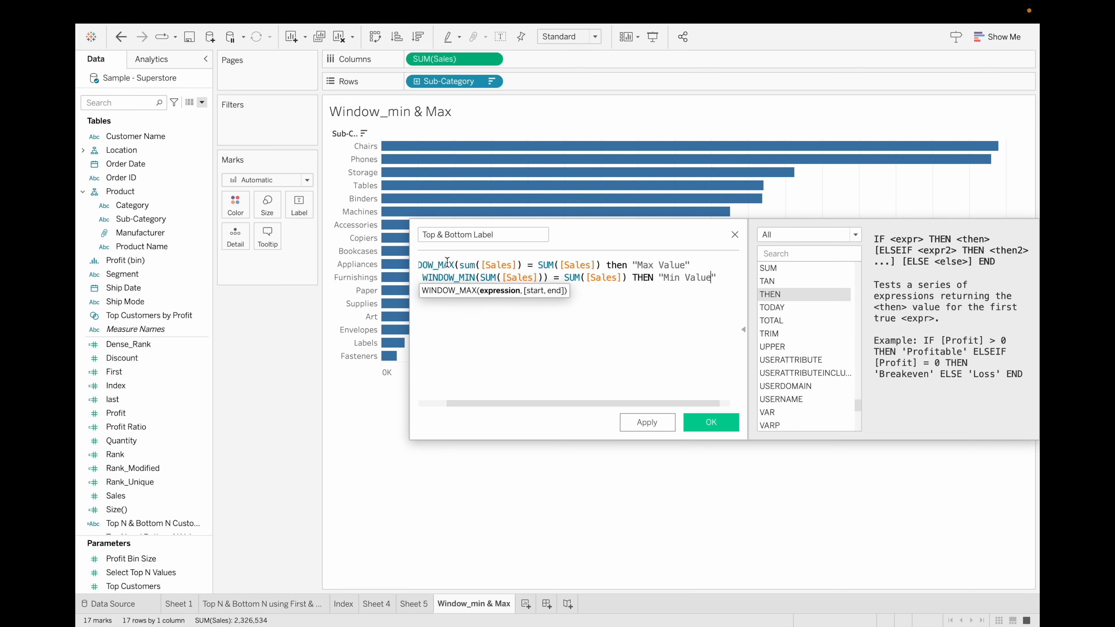
{"action": "key", "text": "Return"}
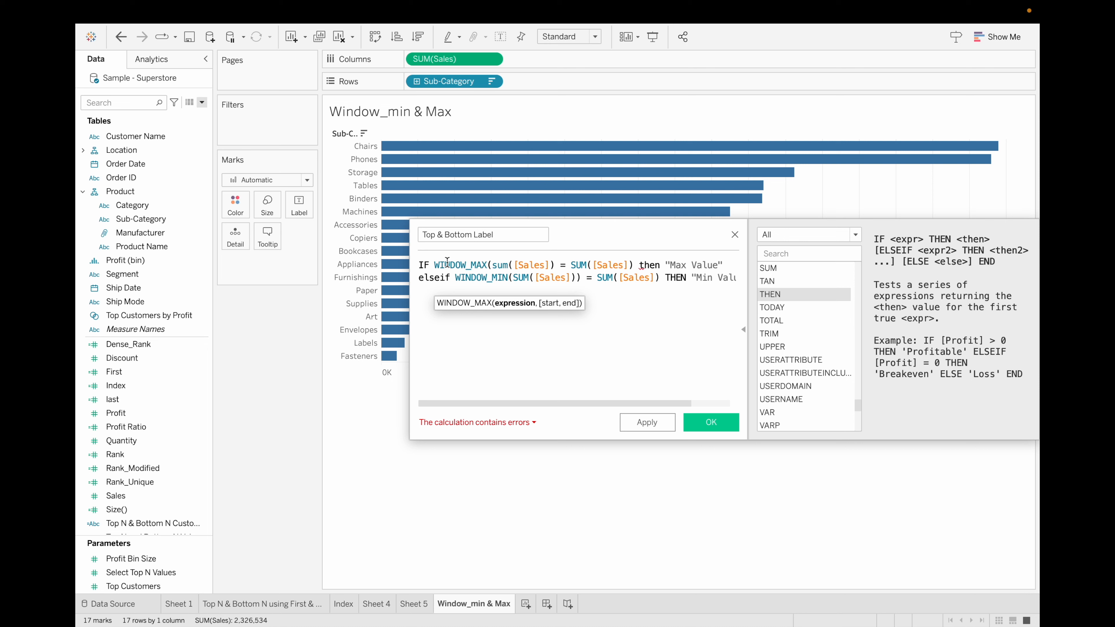
{"action": "type", "text": "end"}
{"action": "key", "text": "Return"}
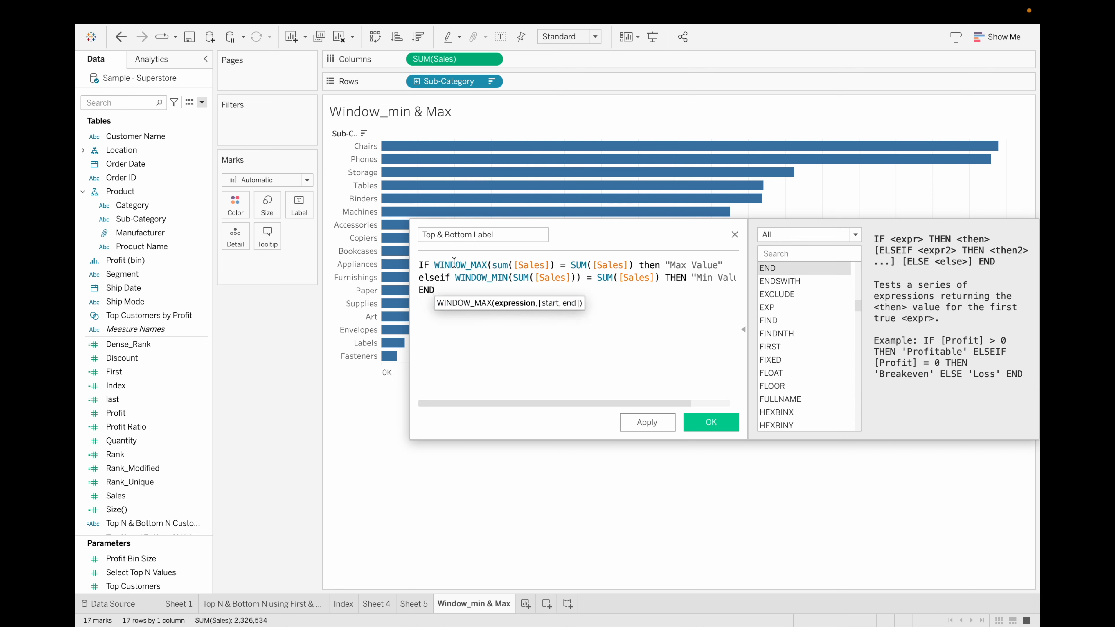
Correct the syntax of the formula's WINDOW_MAX and ELSEIF lines and save the calculated field.
{"action": "left_click", "coordinate": [447, 283]}
{"action": "key", "text": "BackSpace"}
{"action": "key", "text": "BackSpace"}
{"action": "key", "text": "Return"}
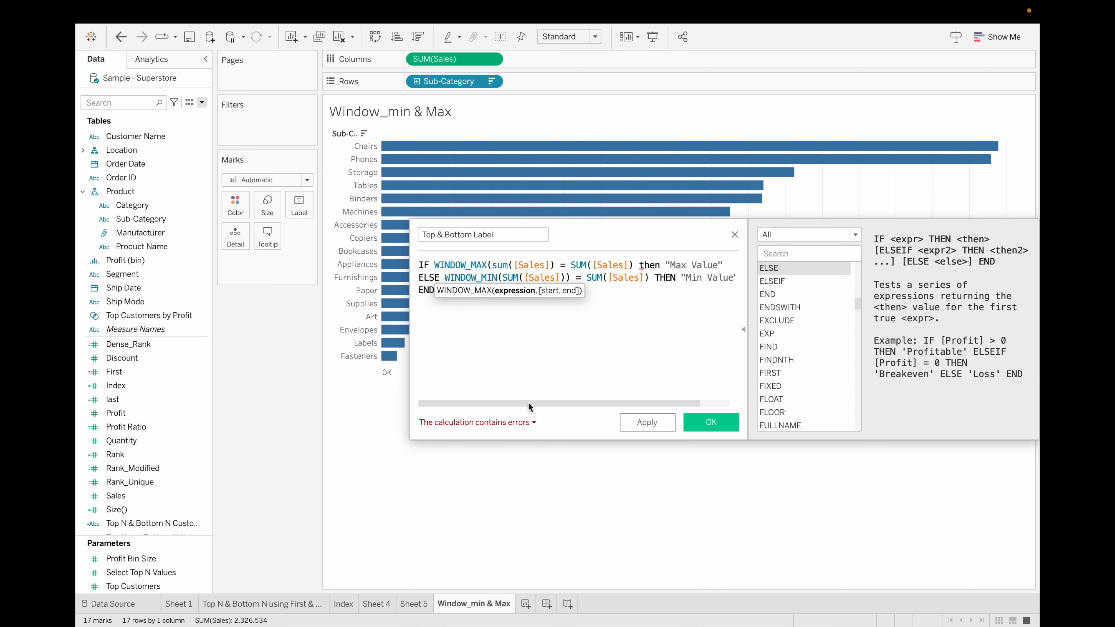
{"action": "left_click", "coordinate": [533, 422]}
{"action": "left_click", "coordinate": [564, 278]}
{"action": "key", "text": "BackSpace"}
{"action": "left_click", "coordinate": [711, 422]}
Color the bars by Top & Bottom Label, assigning green to Max Value and gray to Null.
{"action": "left_click_drag", "start_coordinate": [141, 523], "coordinate": [248, 208]}
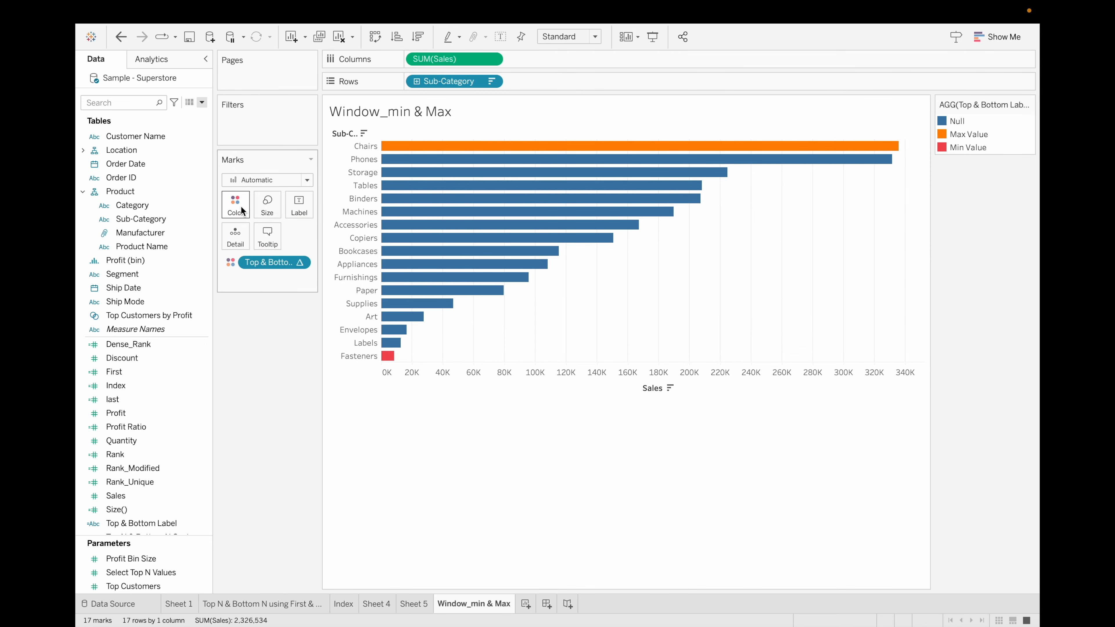
{"action": "left_click", "coordinate": [240, 206]}
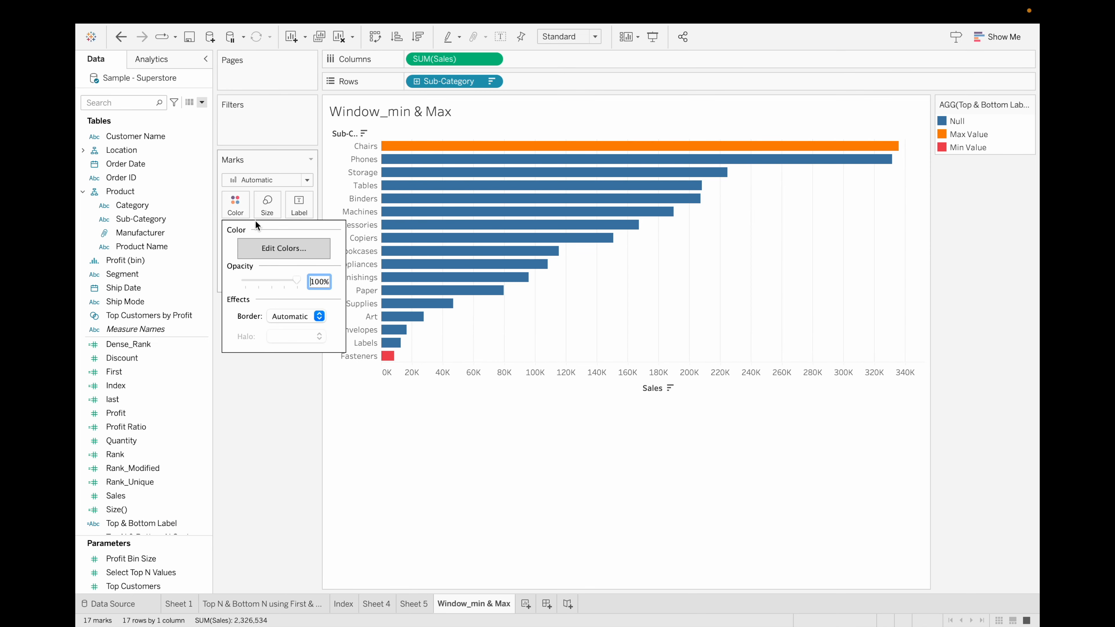
{"action": "left_click", "coordinate": [266, 252]}
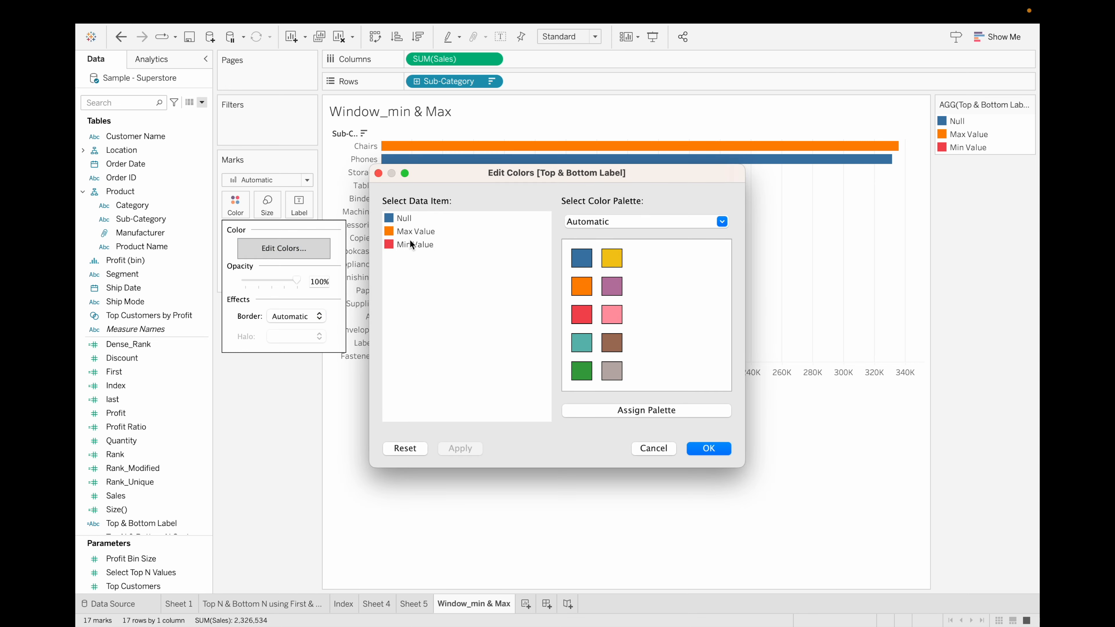
{"action": "left_click", "coordinate": [584, 370]}
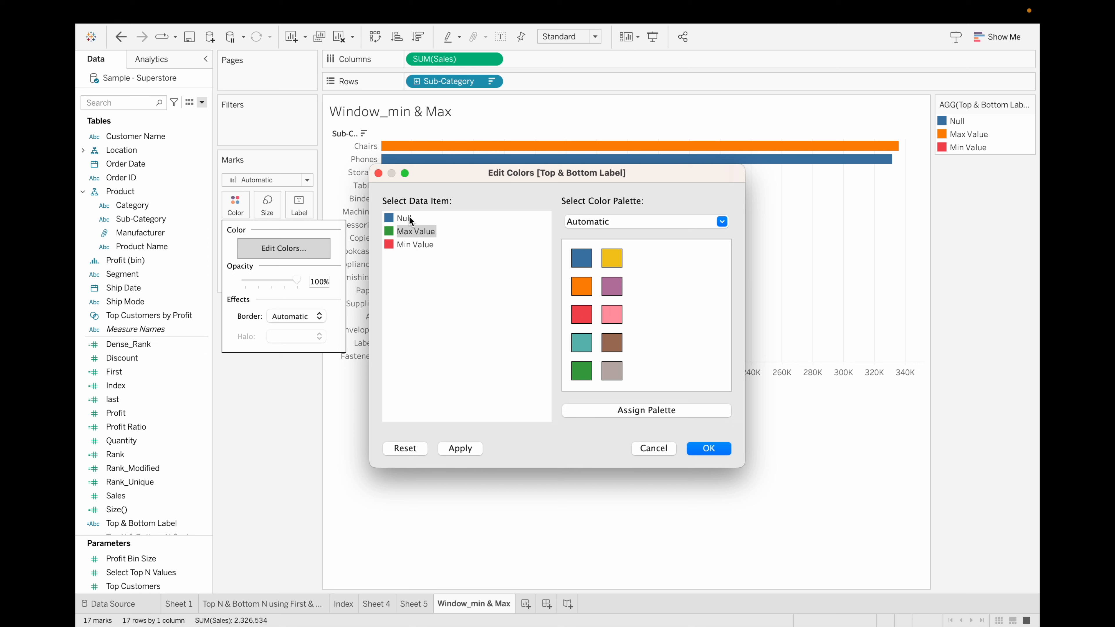
{"action": "left_click", "coordinate": [612, 374]}
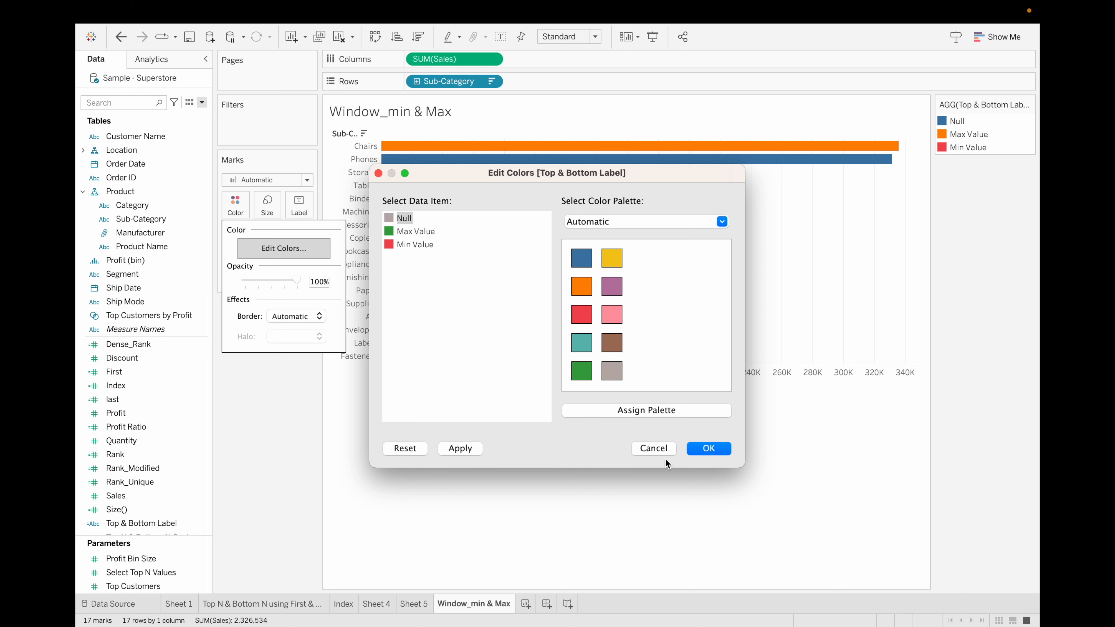
{"action": "left_click", "coordinate": [708, 448]}
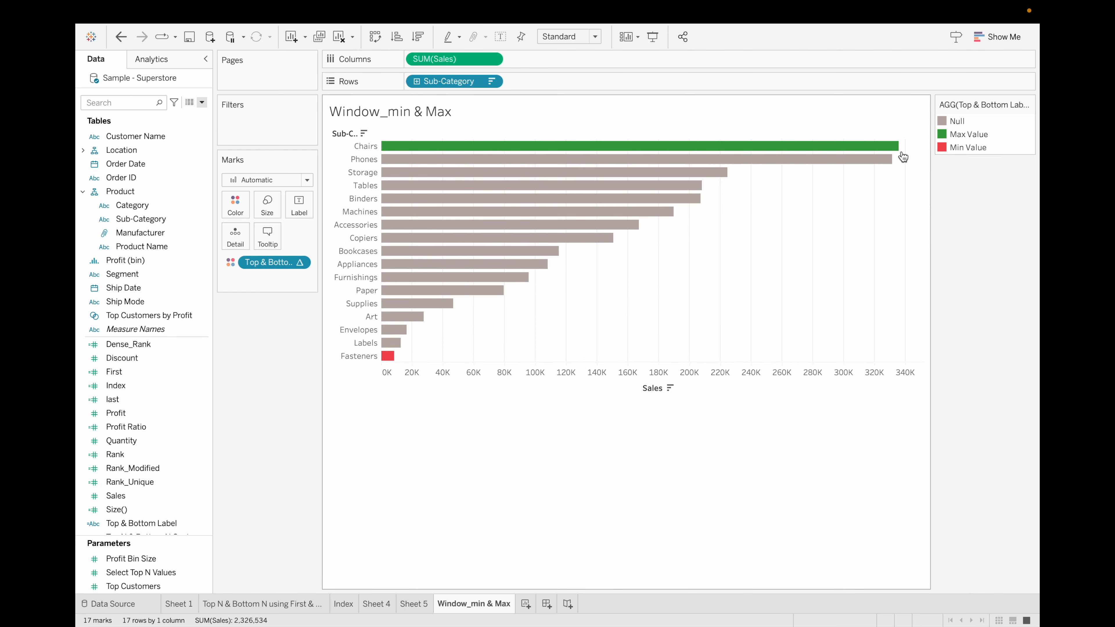
{"action": "mouse_move", "coordinate": [875, 146]}
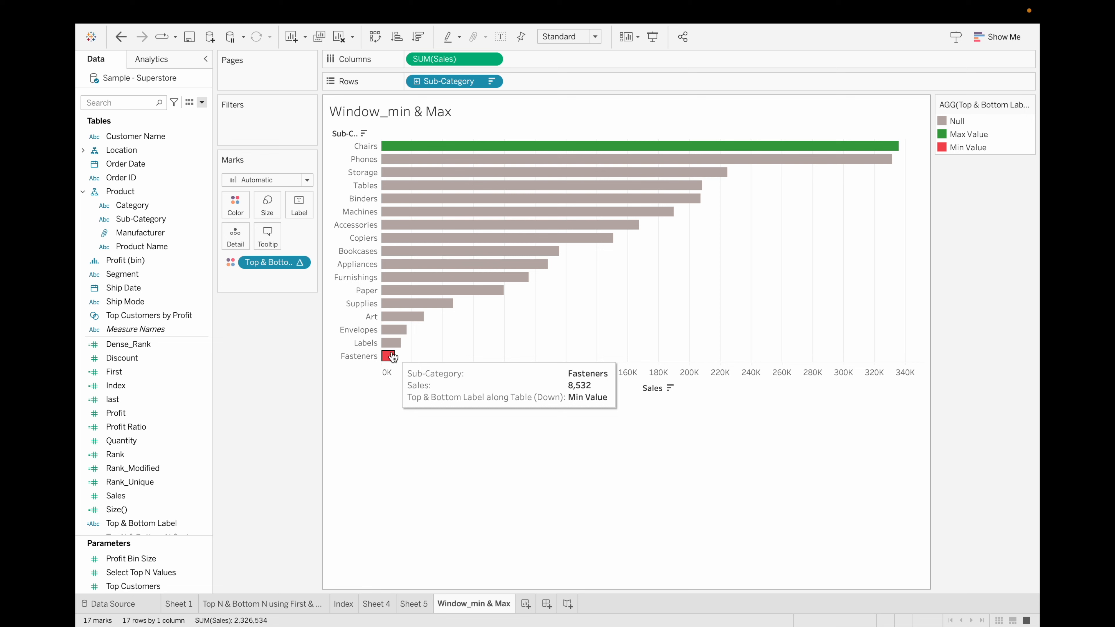
{"action": "mouse_move", "coordinate": [460, 251]}
{"action": "mouse_move", "coordinate": [445, 271]}
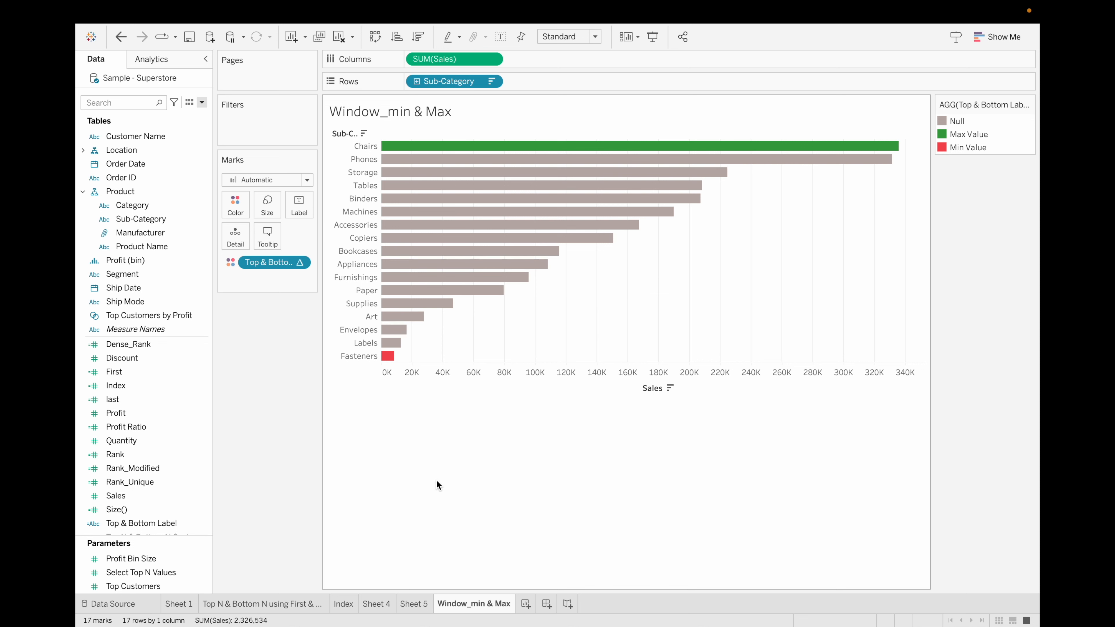
Add a new worksheet named "Lookup" with a text table of the sum of Sales by year of Order Date.
{"action": "left_click", "coordinate": [526, 604]}
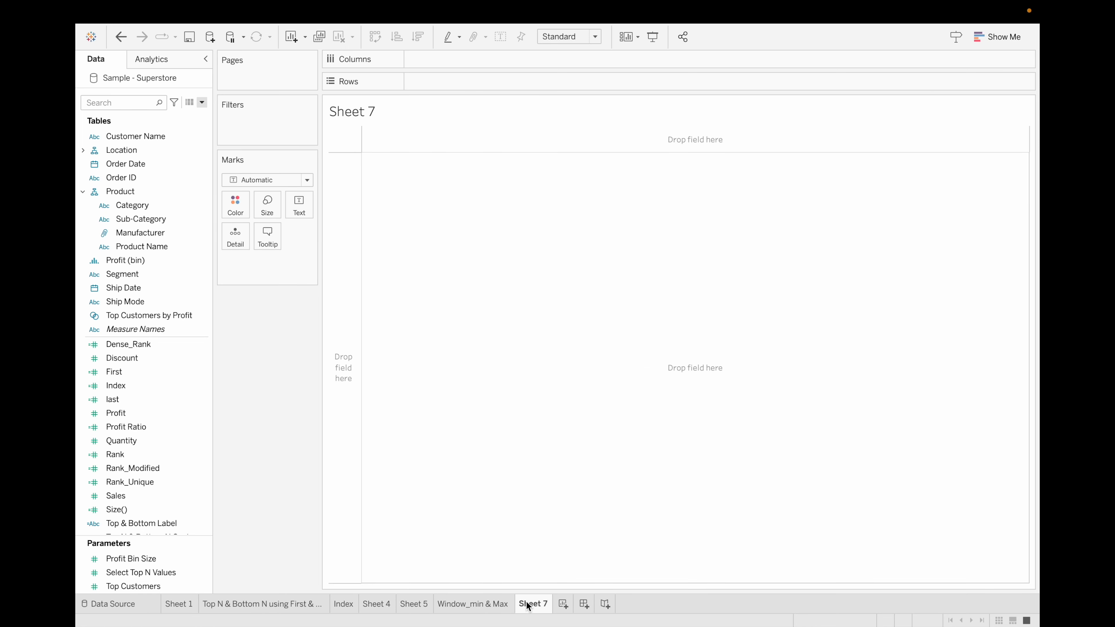
{"action": "double_click", "coordinate": [528, 605]}
{"action": "type", "text": "Lookup"}
{"action": "key", "text": "Return"}
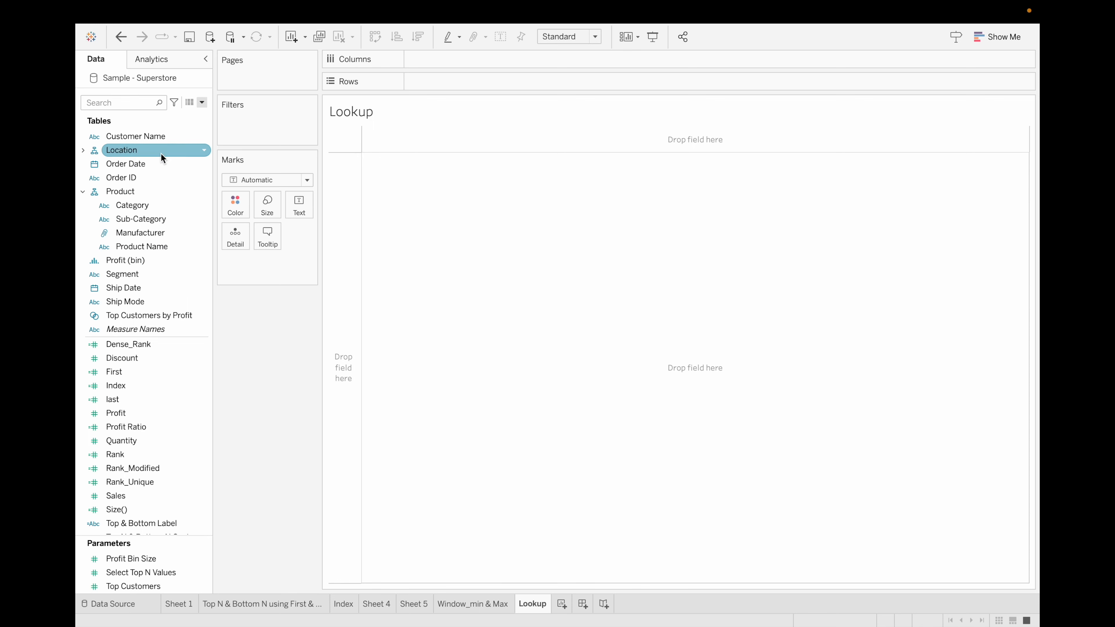
{"action": "left_click_drag", "start_coordinate": [159, 165], "coordinate": [480, 83]}
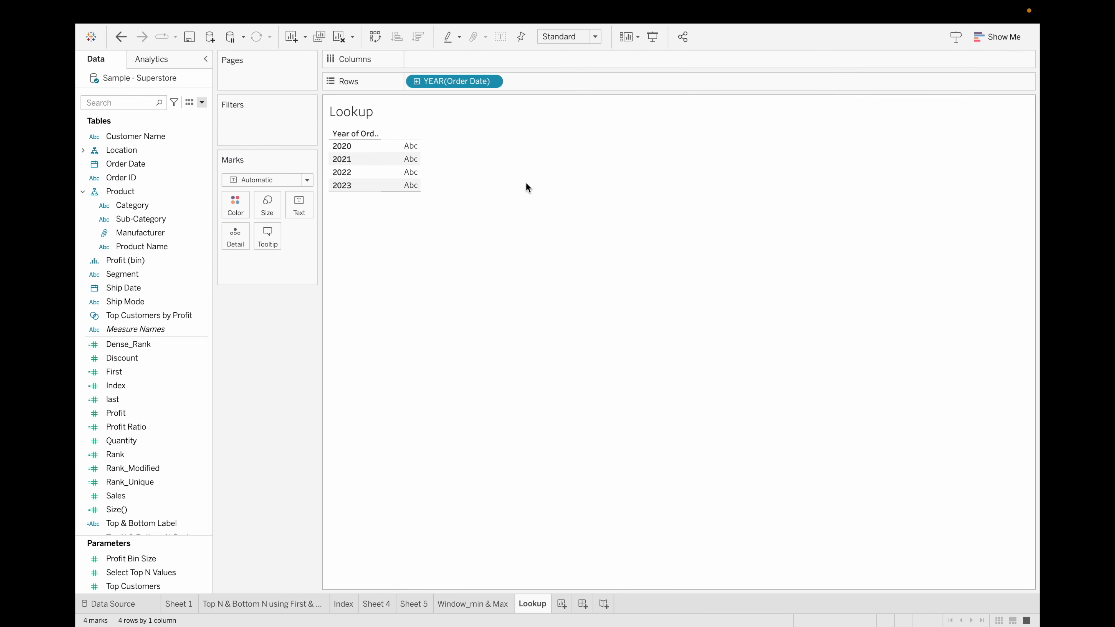
{"action": "left_click_drag", "start_coordinate": [140, 495], "coordinate": [299, 200]}
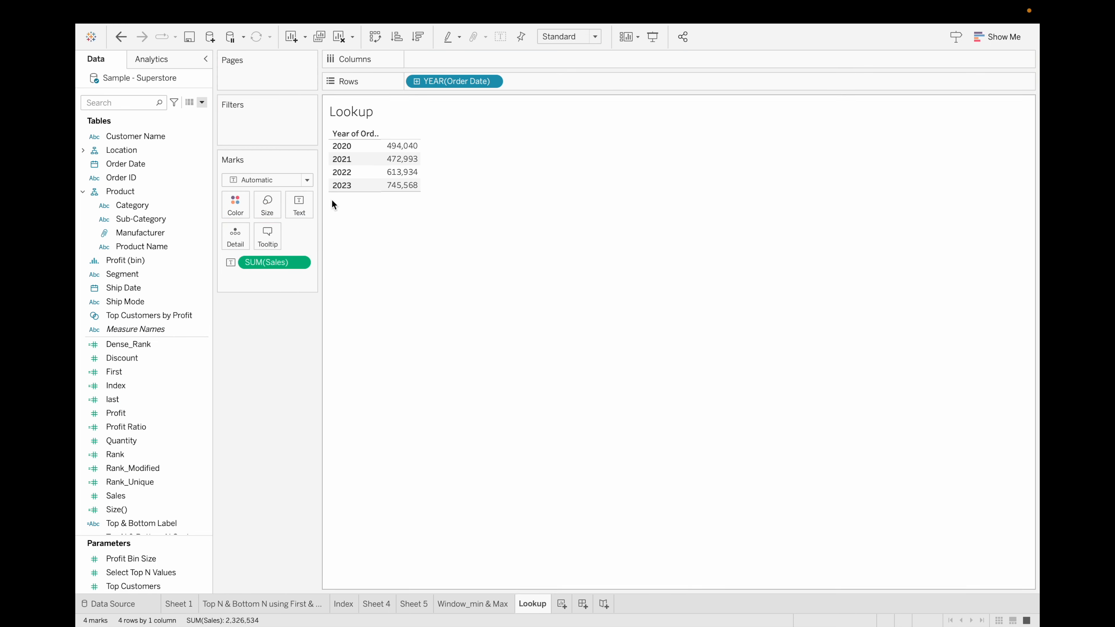
Create a calculated field named "Lookup".
{"action": "left_click", "coordinate": [201, 102]}
{"action": "left_click", "coordinate": [184, 115]}
{"action": "key", "text": "BackSpace"}
{"action": "type", "text": "Lookup"}
Define the Lookup field as LOOKUP(SUM([Sales]), -1) and save it.
{"action": "left_click", "coordinate": [443, 277]}
{"action": "type", "text": "look"}
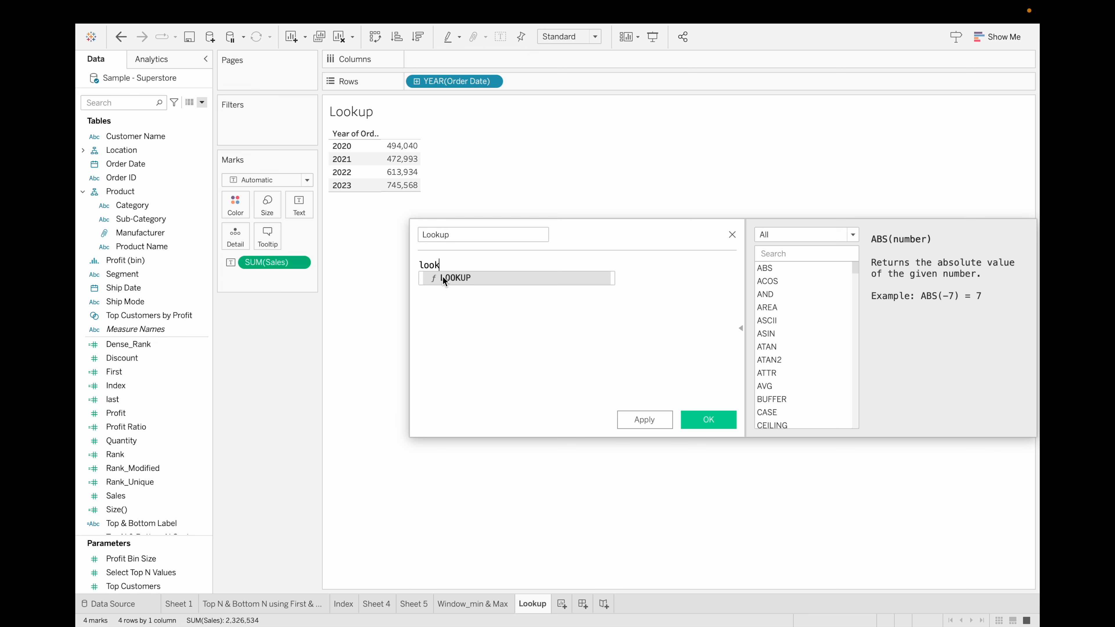
{"action": "left_click", "coordinate": [442, 277]}
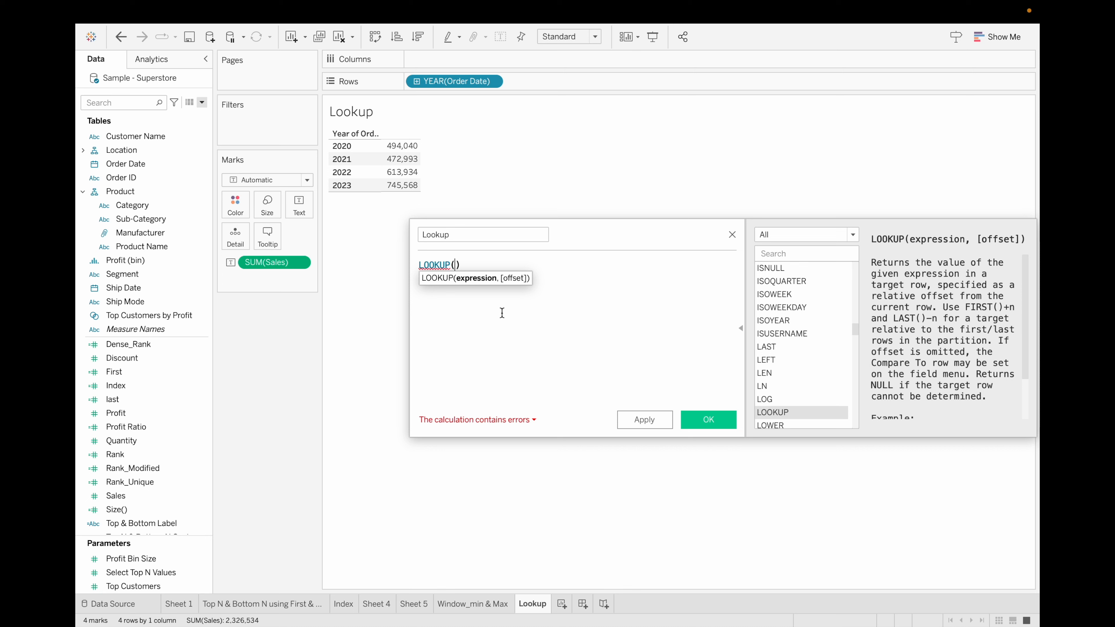
{"action": "type", "text": "sum"}
{"action": "key", "text": "Return"}
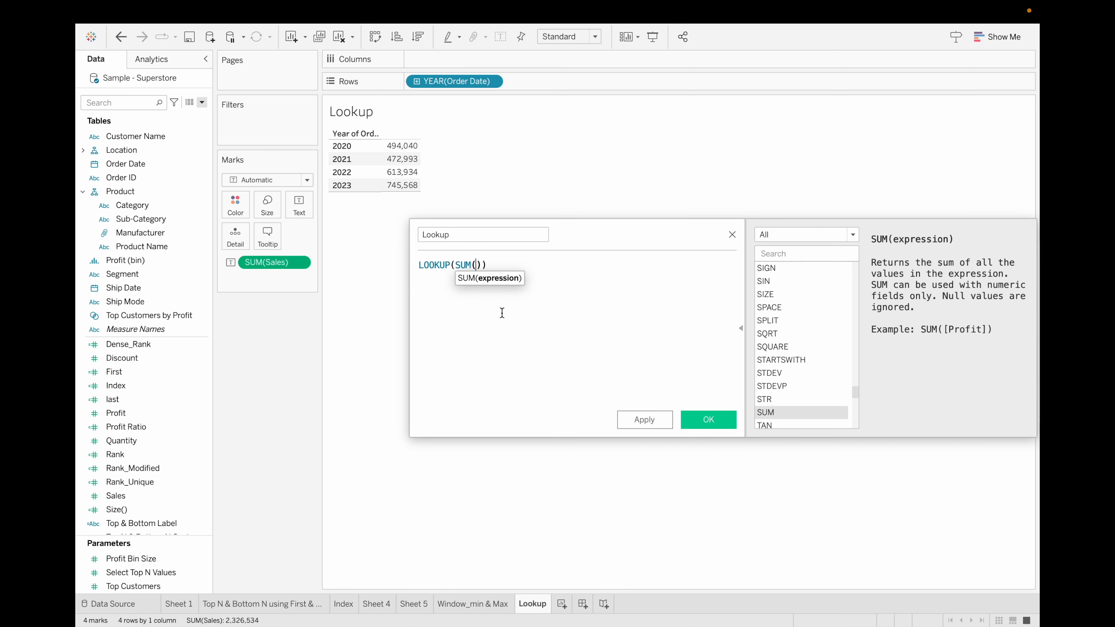
{"action": "type", "text": "sales"}
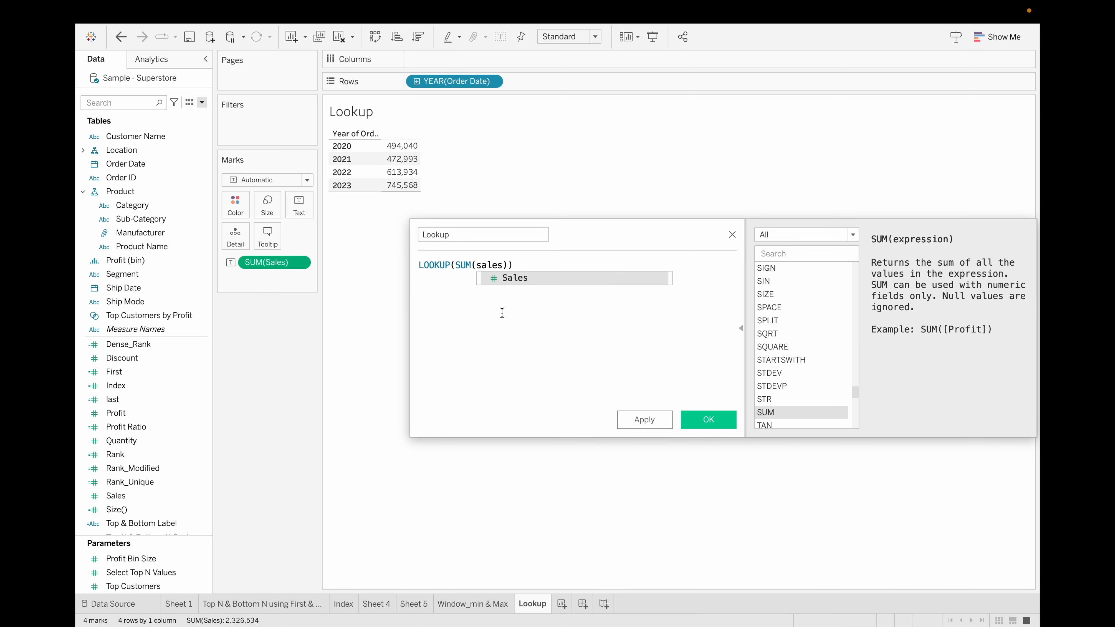
{"action": "key", "text": "Return"}
{"action": "type", "text": "), "}
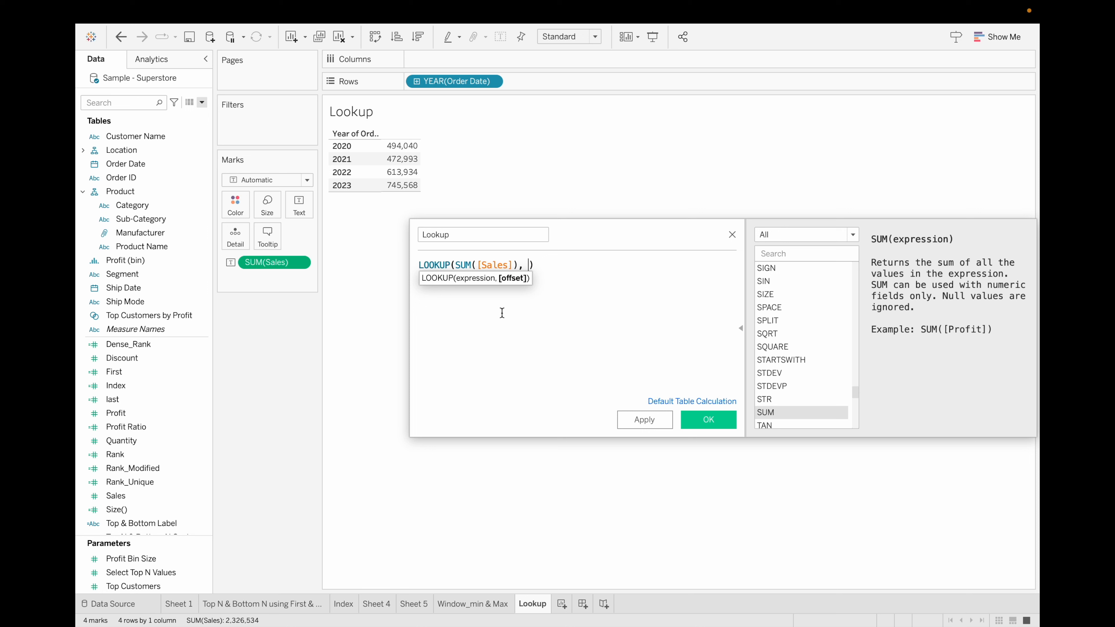
{"action": "type", "text": "-1"}
{"action": "left_click", "coordinate": [710, 422]}
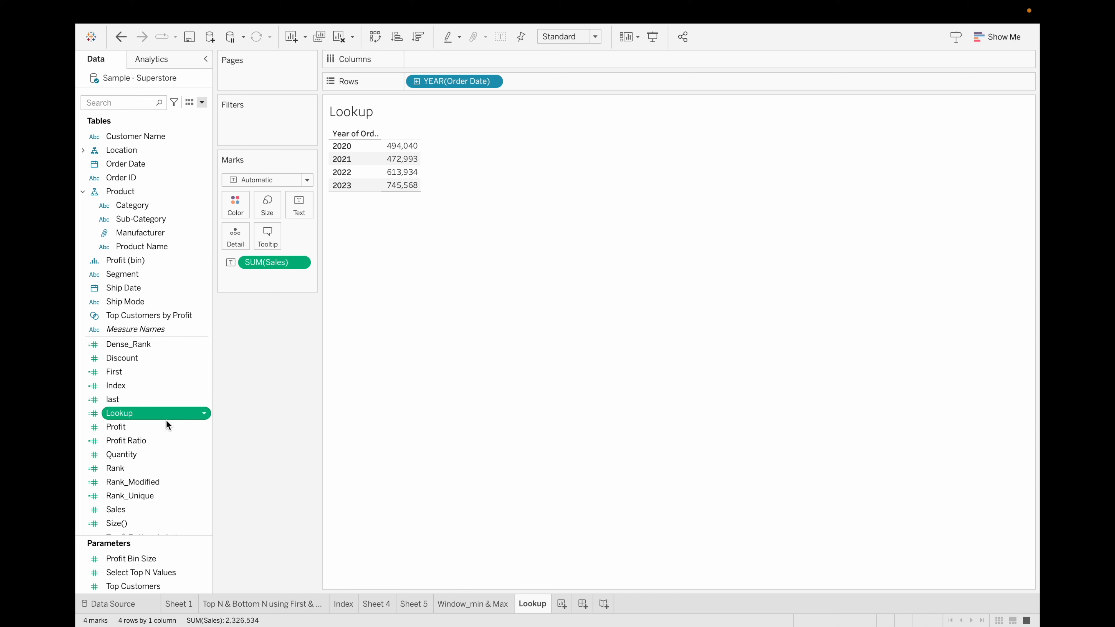
Add the Lookup field to the yearly sales table and place it after the Sales column.
{"action": "double_click", "coordinate": [163, 416]}
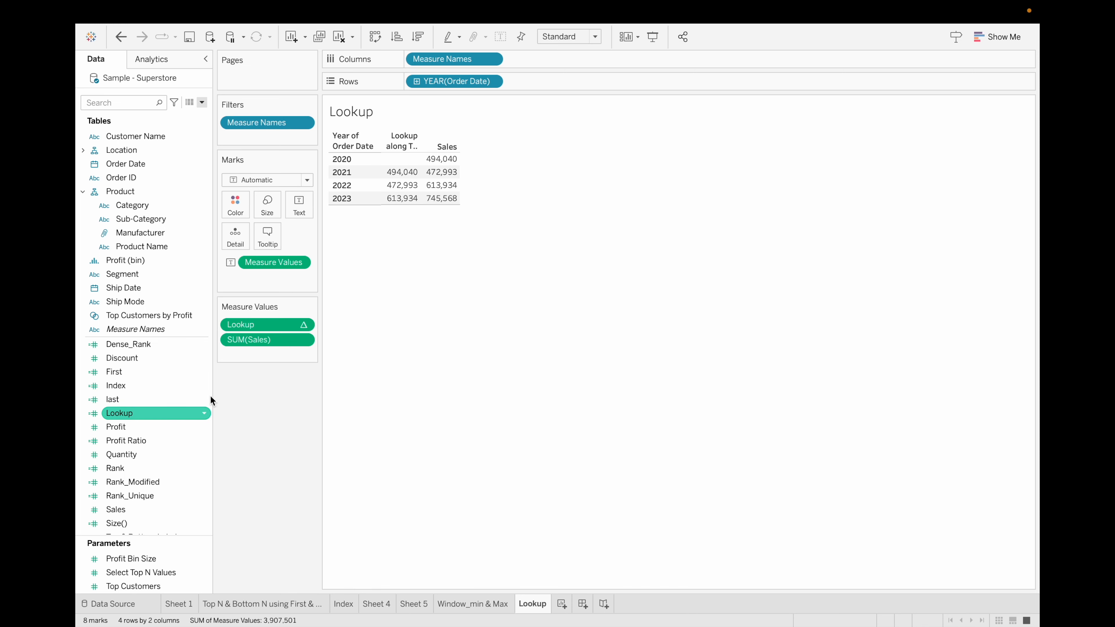
{"action": "left_click_drag", "start_coordinate": [277, 325], "coordinate": [273, 354]}
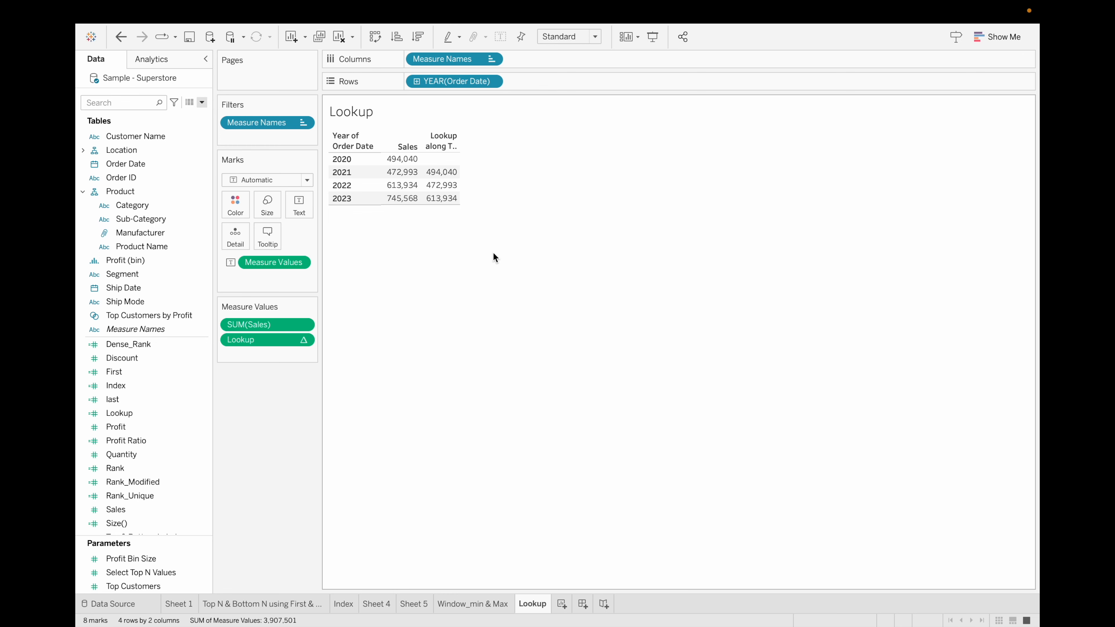
Create a new calculated field named "YOY Growth".
{"action": "mouse_move", "coordinate": [415, 166]}
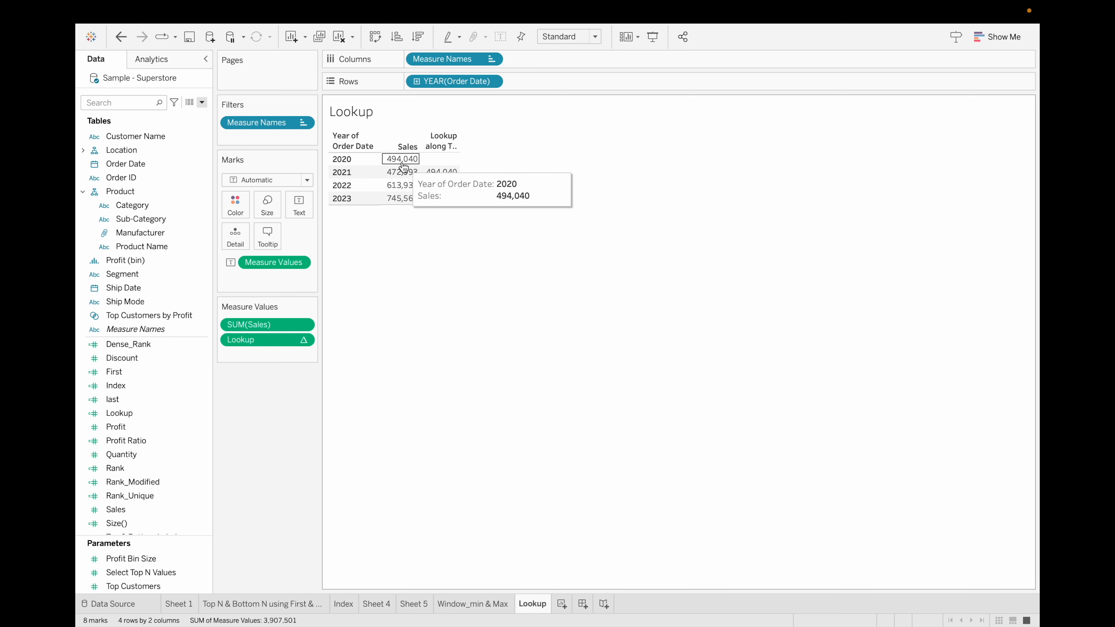
{"action": "mouse_move", "coordinate": [435, 198]}
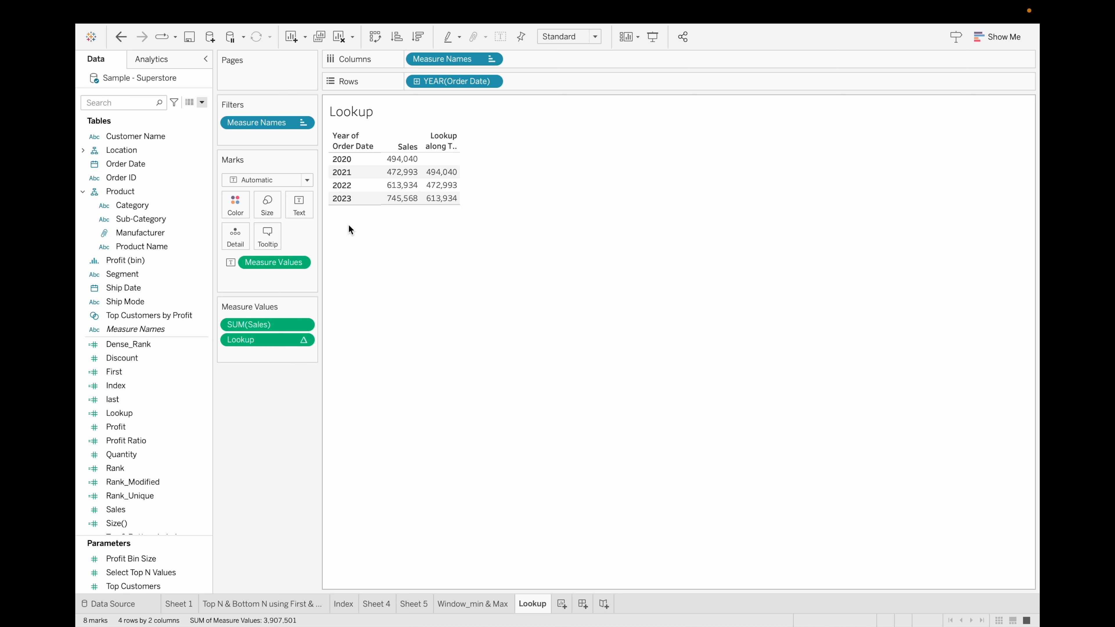
{"action": "left_click", "coordinate": [202, 104]}
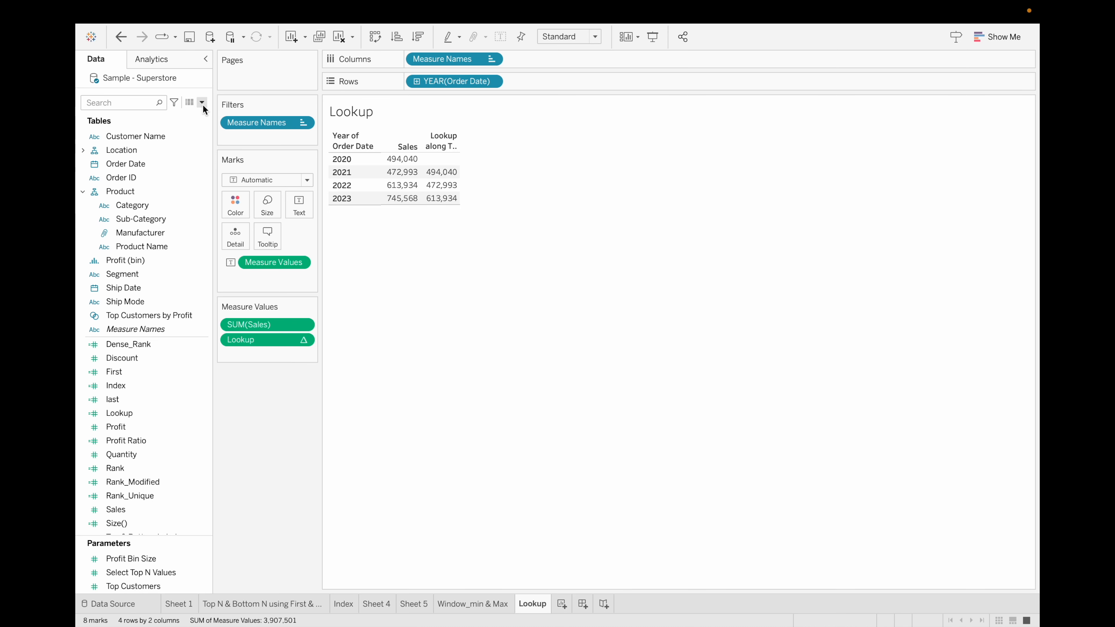
{"action": "left_click", "coordinate": [203, 105]}
{"action": "left_click", "coordinate": [171, 115]}
{"action": "key", "text": "BackSpace"}
{"action": "type", "text": "Y"}
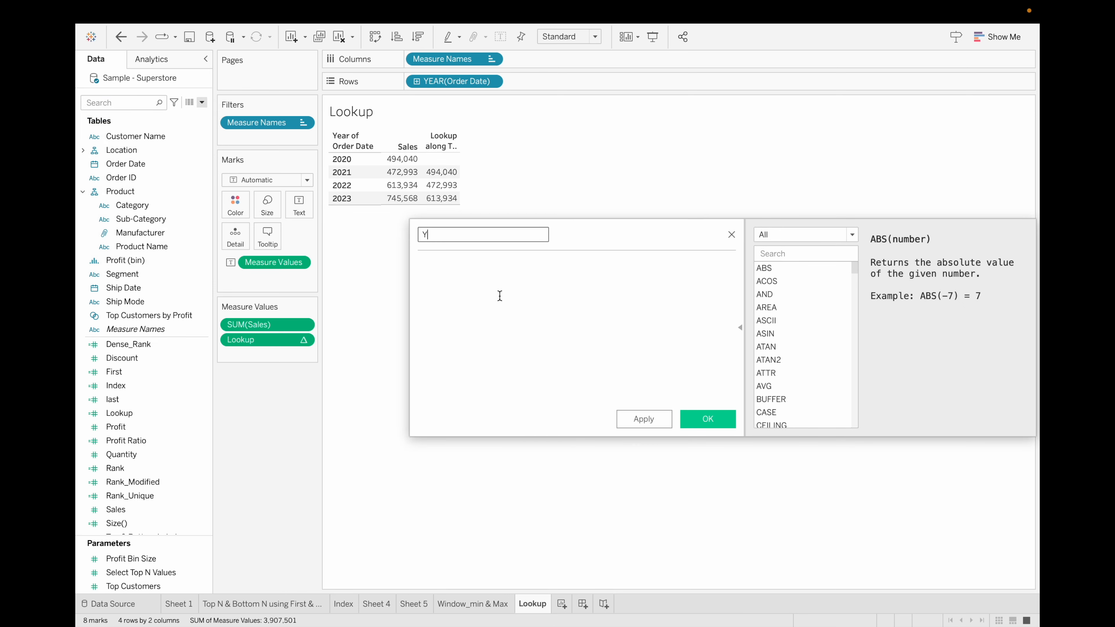
{"action": "type", "text": "OY Growth"}
{"action": "left_click", "coordinate": [450, 265]}
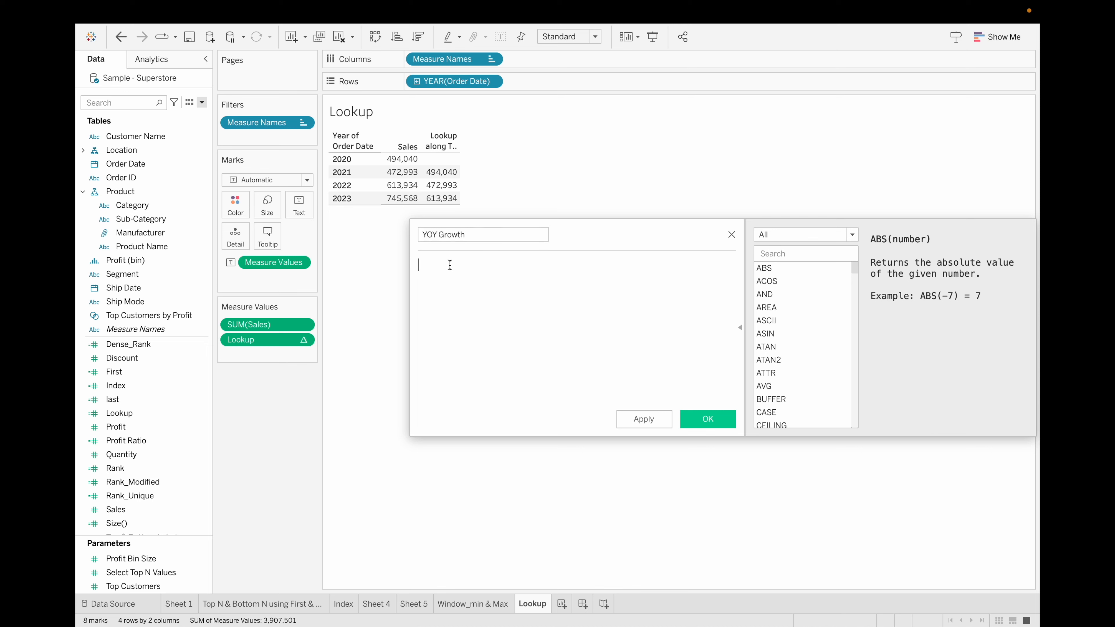
Enter [Sales] - [Lookup] as the YOY Growth formula and check the calculation's error details.
{"action": "type", "text": "sales"}
{"action": "key", "text": "BackSpace"}
{"action": "key", "text": "BackSpace"}
{"action": "key", "text": "BackSpace"}
{"action": "key", "text": "BackSpace"}
{"action": "key", "text": "BackSpace"}
{"action": "type", "text": "sales"}
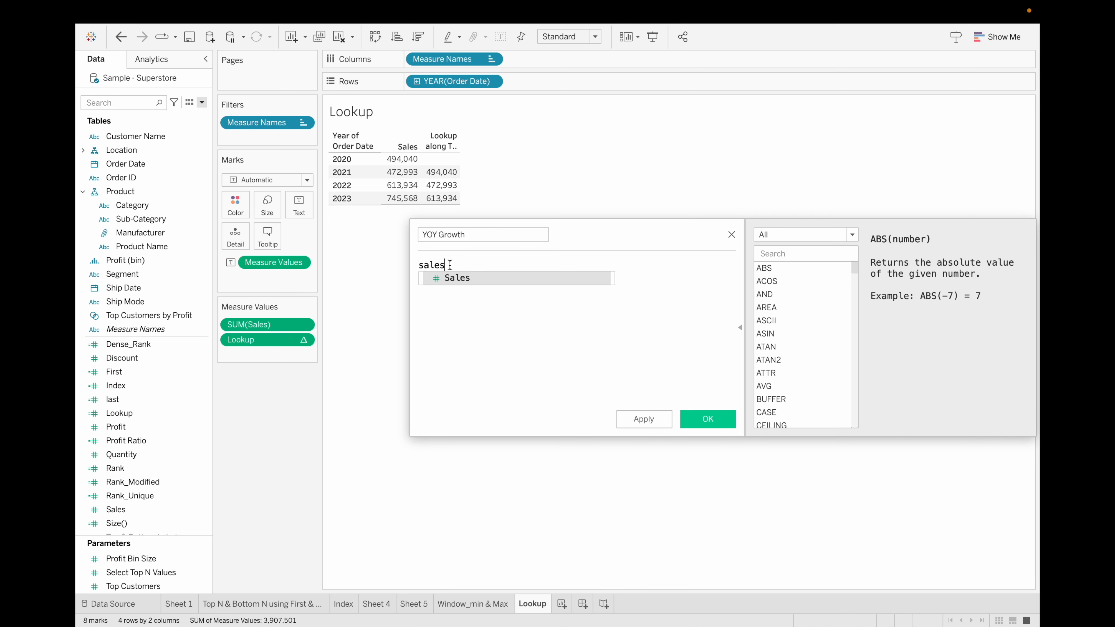
{"action": "key", "text": "Return"}
{"action": "type", "text": "- "}
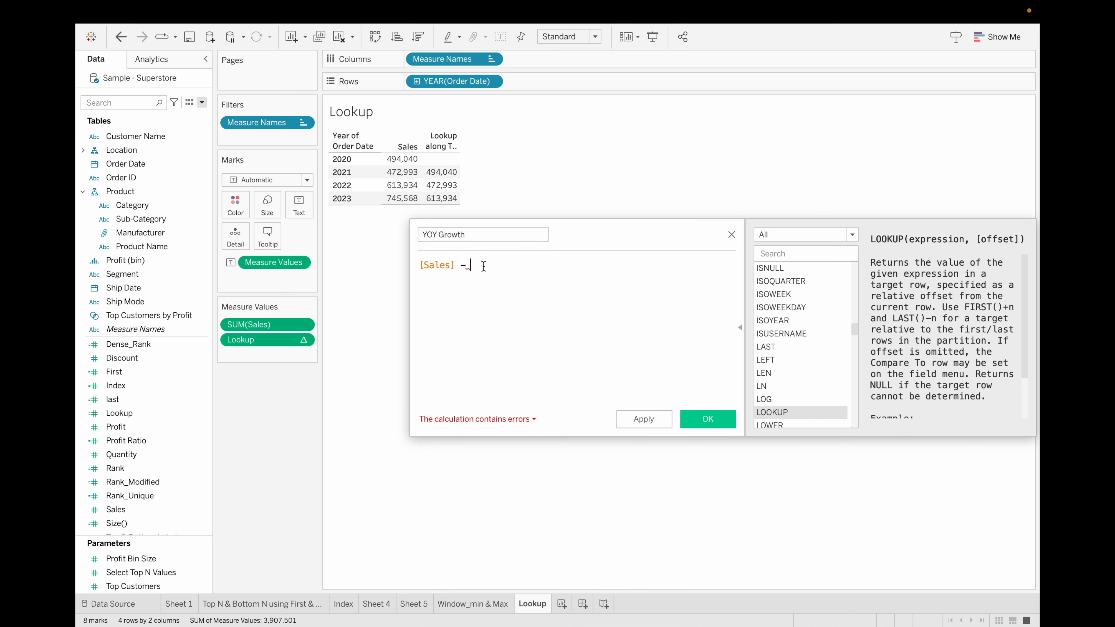
{"action": "type", "text": "look"}
{"action": "key", "text": "Return"}
{"action": "left_click", "coordinate": [529, 419]}
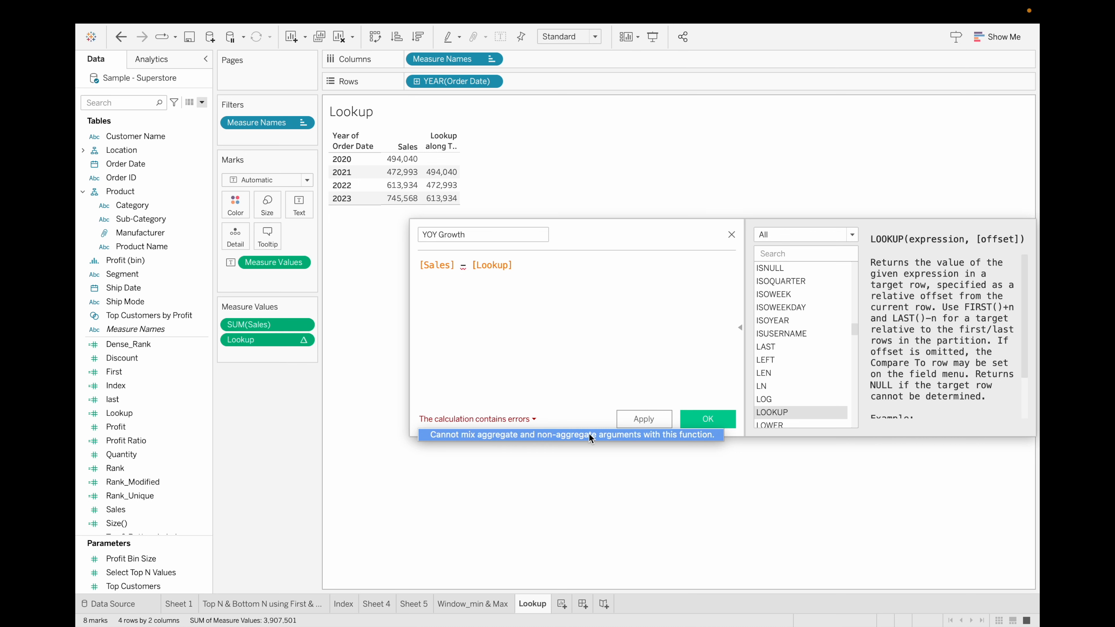
Wrap [Sales] in SUM() in the YOY Growth formula so it reads SUM([Sales]) - [Lookup].
{"action": "left_click", "coordinate": [420, 266]}
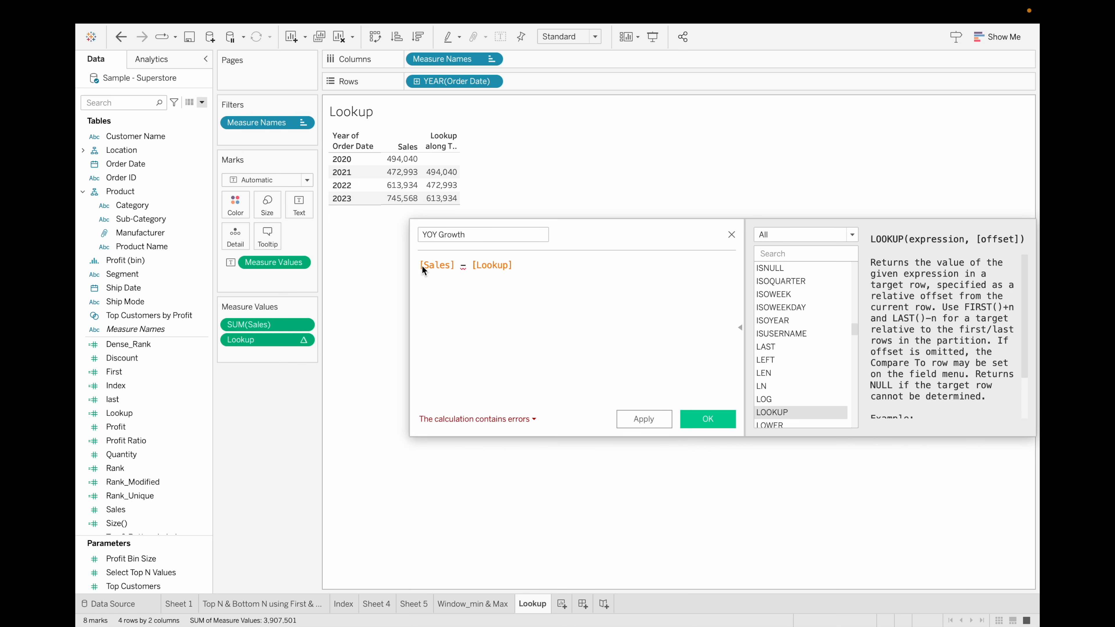
{"action": "left_click", "coordinate": [422, 264]}
{"action": "type", "text": "sum"}
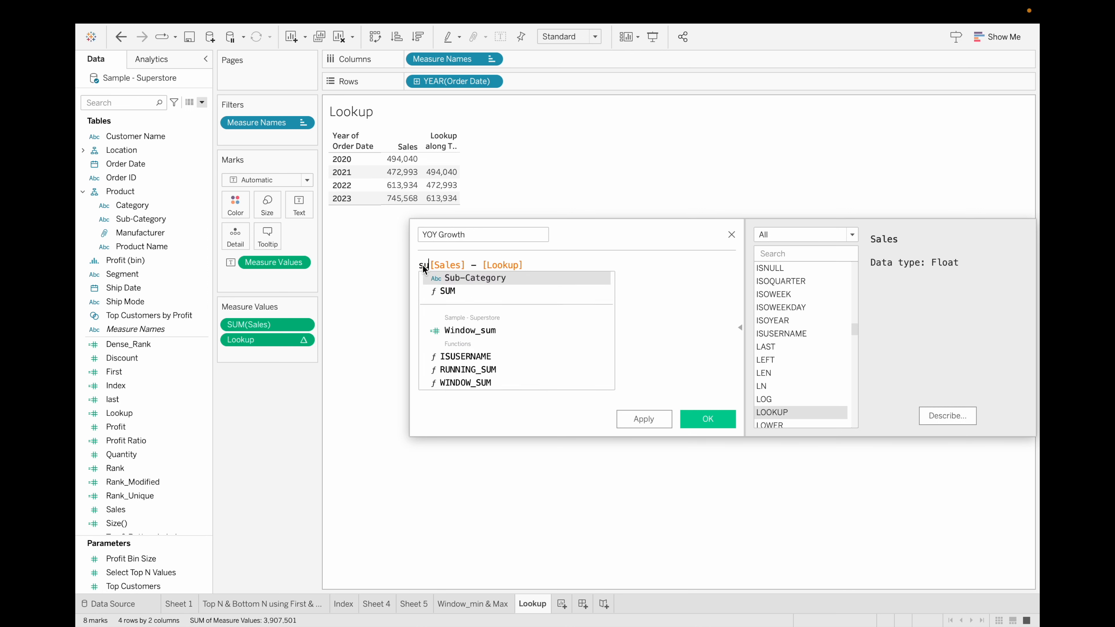
{"action": "key", "text": "Return"}
{"action": "key", "text": "Delete"}
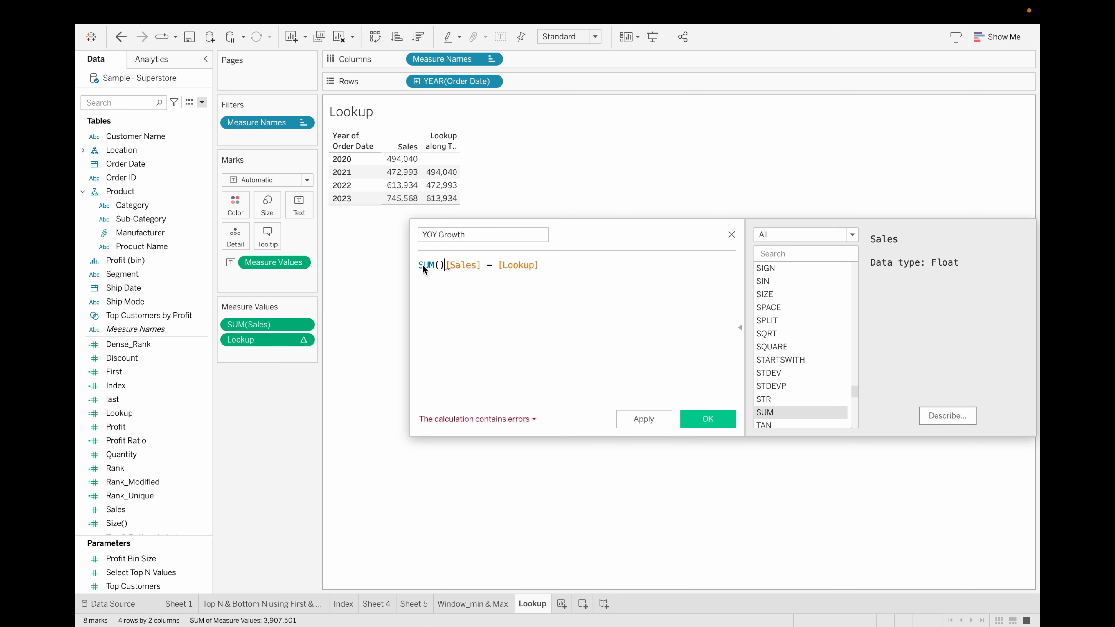
{"action": "left_click", "coordinate": [476, 265]}
{"action": "type", "text": ")"}
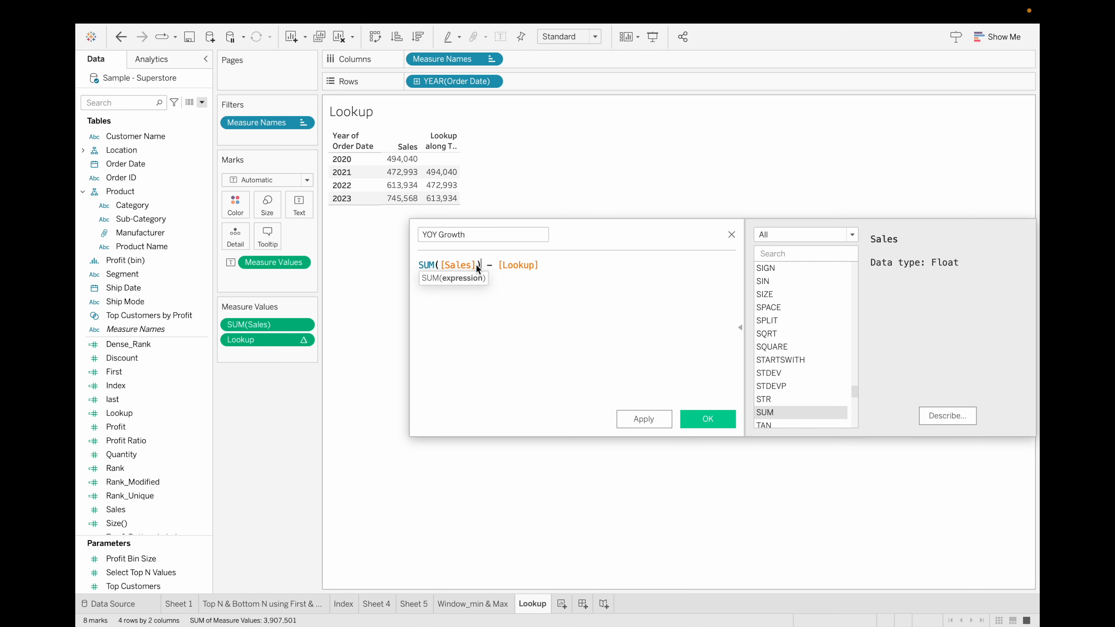
Complete the YOY Growth formula as (SUM([Sales]) - [Lookup])/ [Lookup] and save the field.
{"action": "left_click", "coordinate": [556, 265]}
{"action": "type", "text": ")"}
{"action": "left_click", "coordinate": [419, 265]}
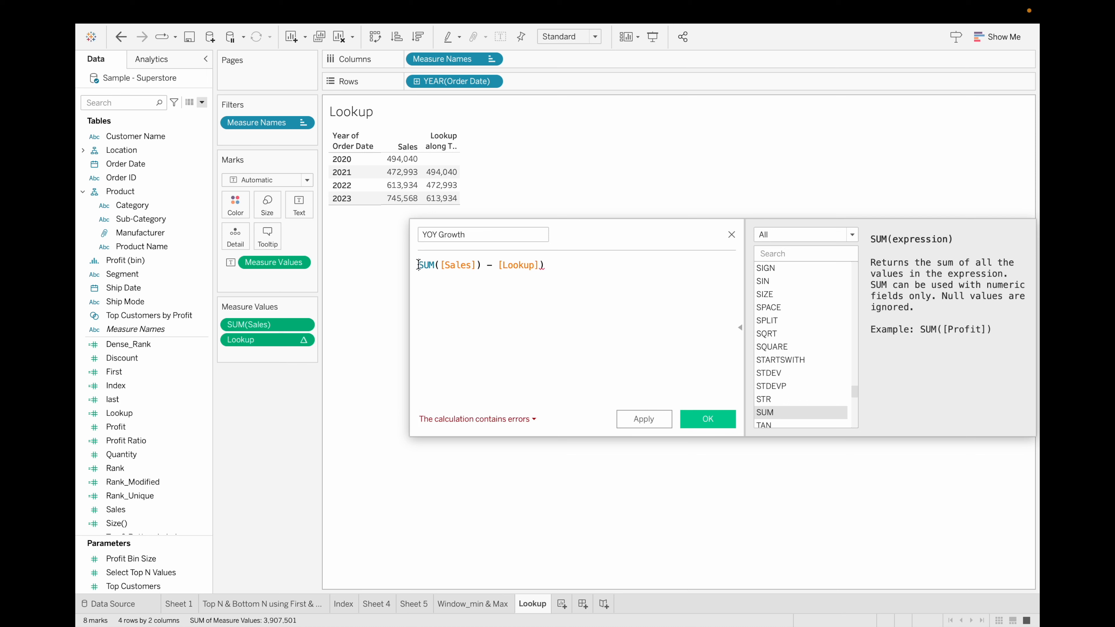
{"action": "type", "text": "("}
{"action": "left_click", "coordinate": [572, 274]}
{"action": "type", "text": "/ "}
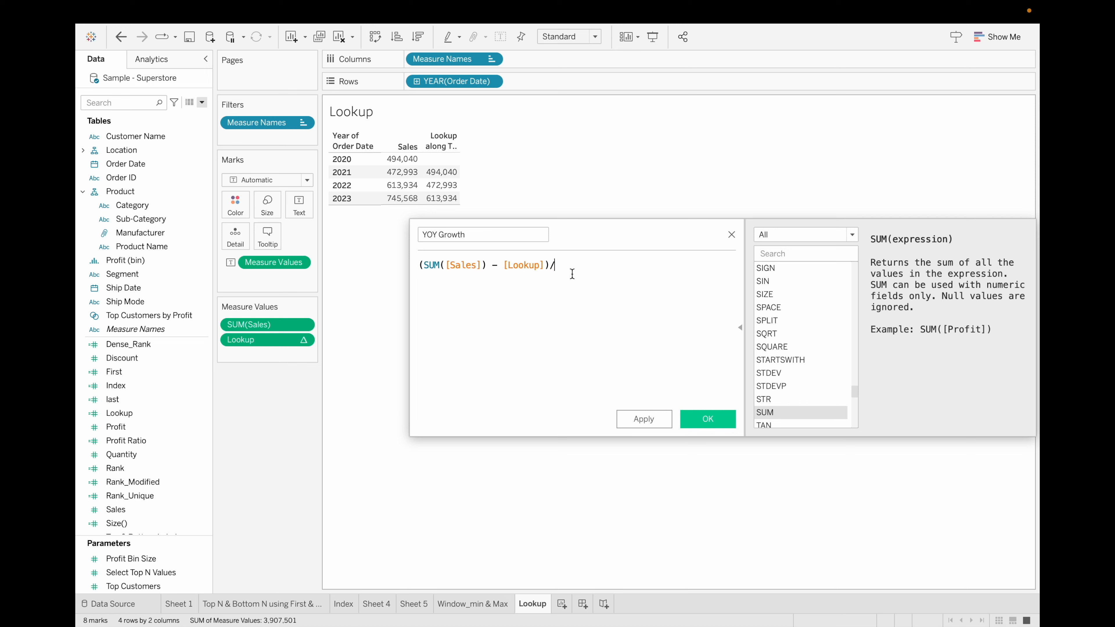
{"action": "type", "text": "look"}
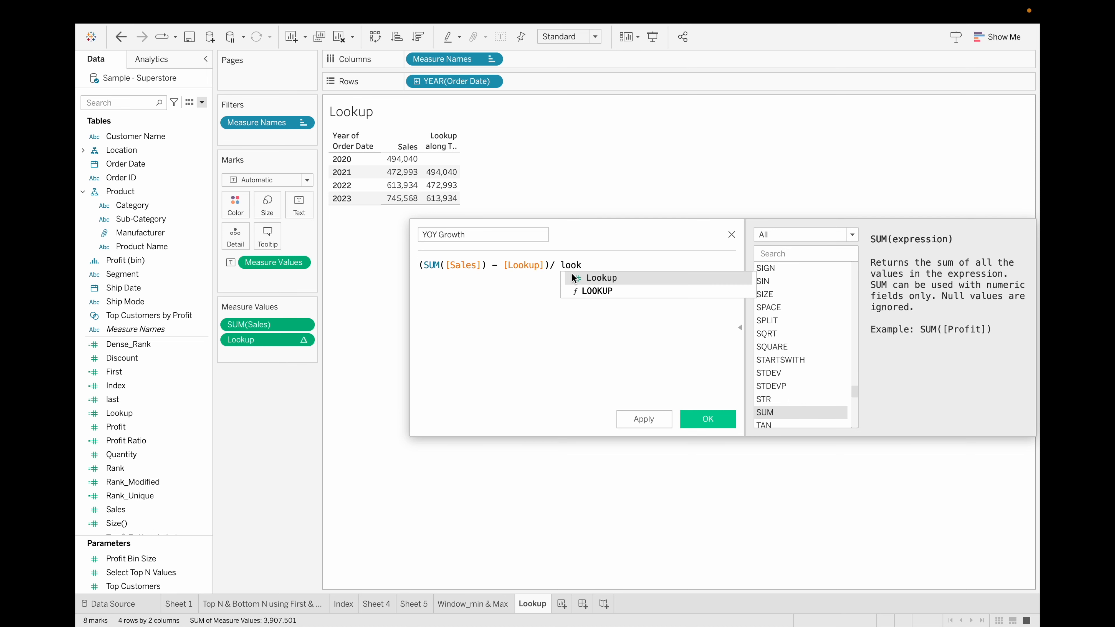
{"action": "key", "text": "Return"}
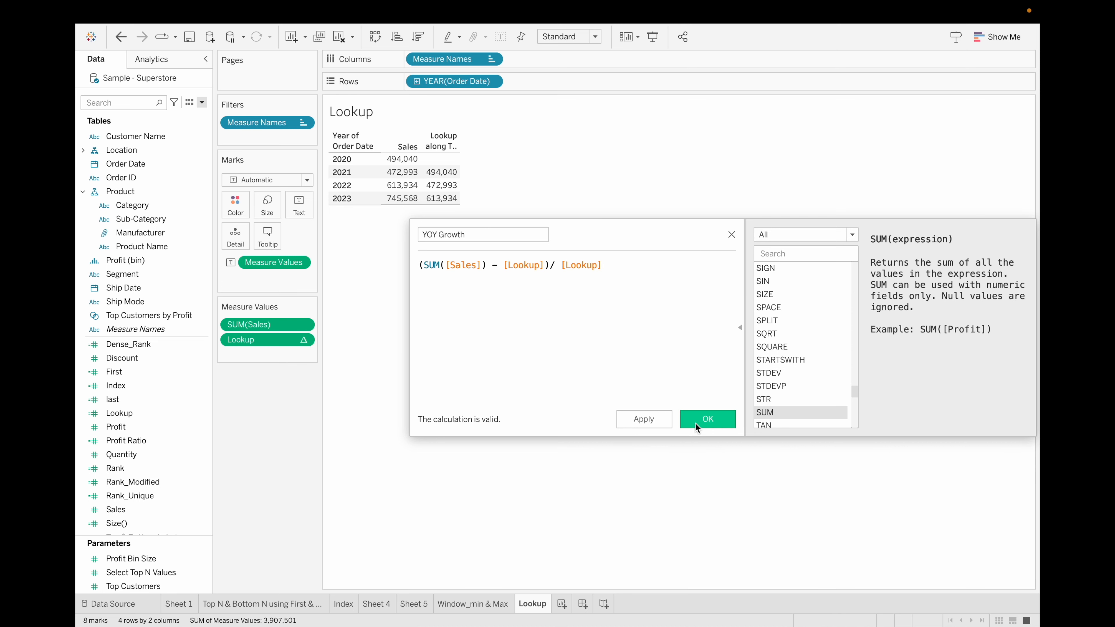
{"action": "left_click", "coordinate": [710, 419]}
Add YOY Growth to the yearly table after the Lookup column and format it as a percentage with 1 decimal place.
{"action": "left_click_drag", "start_coordinate": [166, 523], "coordinate": [287, 355]}
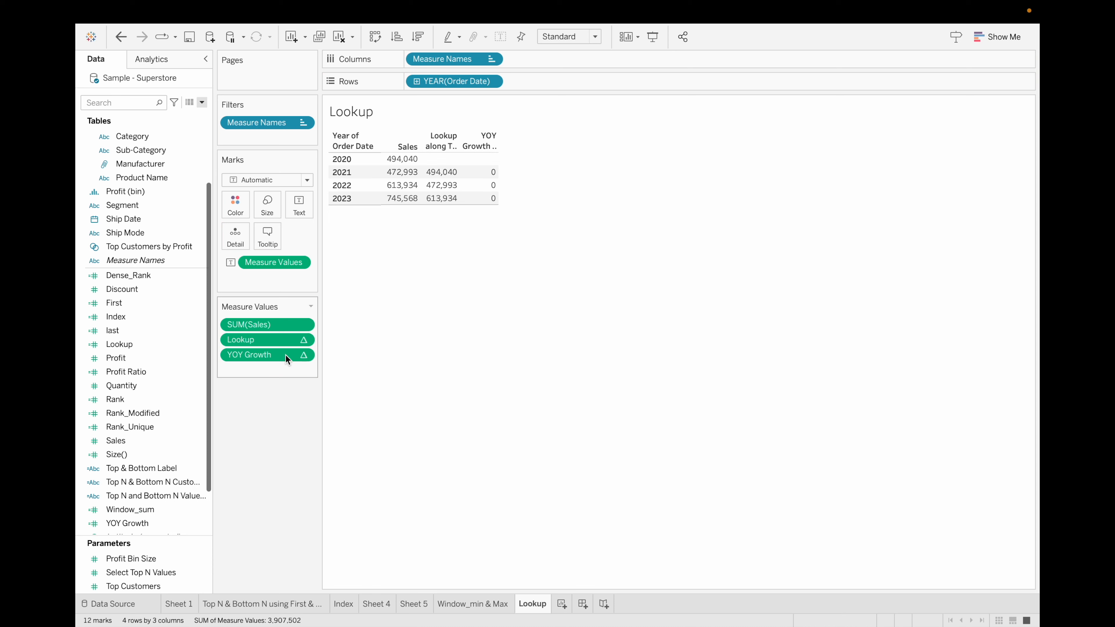
{"action": "left_click", "coordinate": [306, 356]}
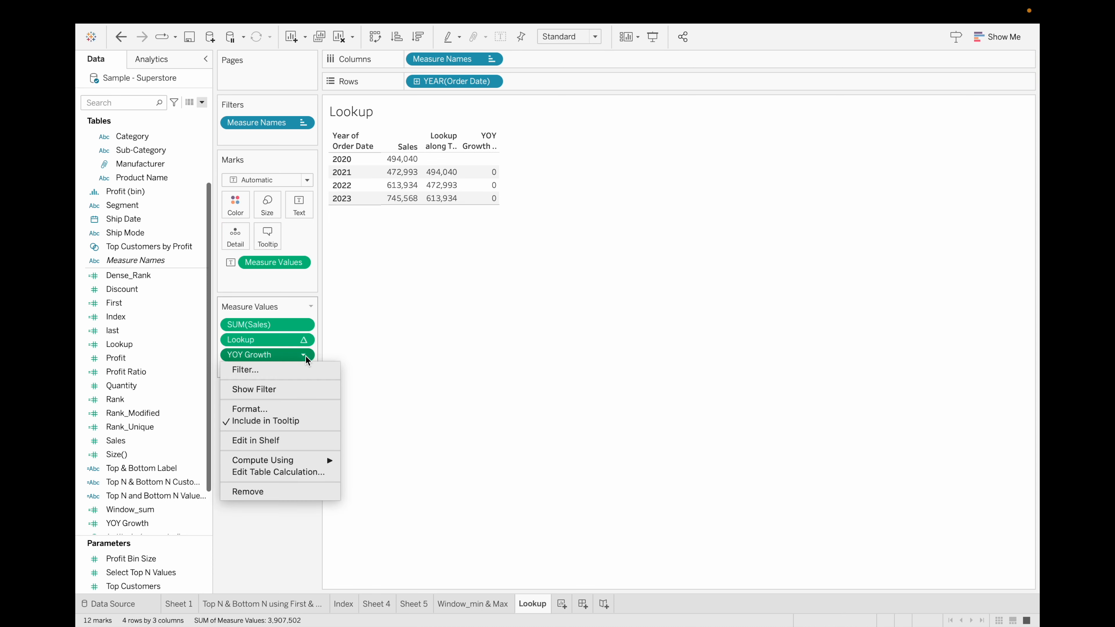
{"action": "left_click", "coordinate": [275, 410]}
{"action": "left_click", "coordinate": [192, 143]}
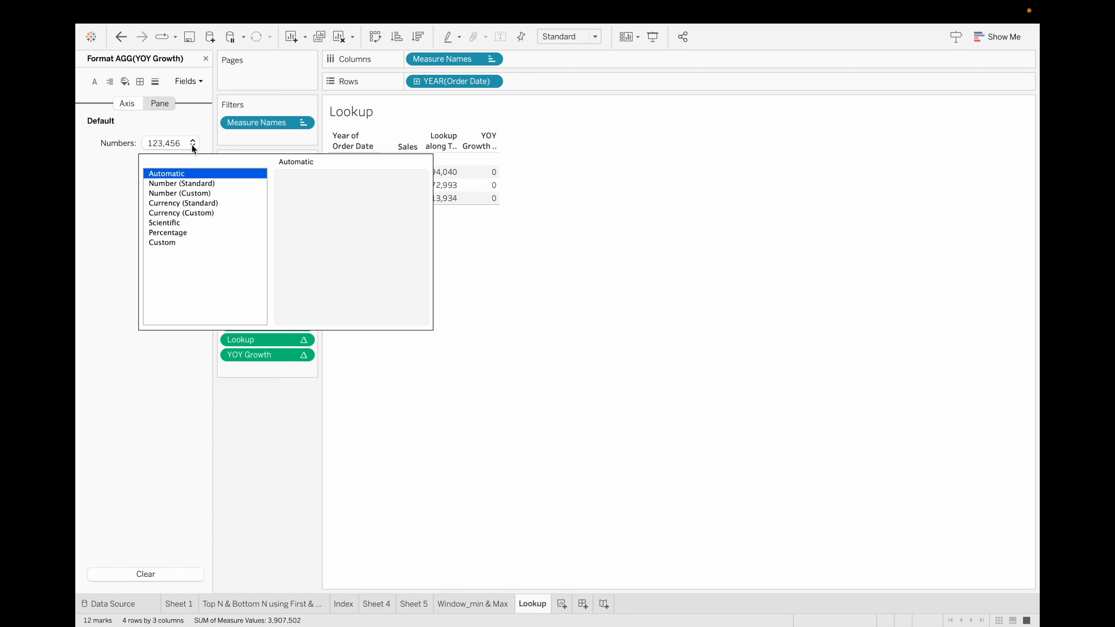
{"action": "left_click", "coordinate": [175, 232]}
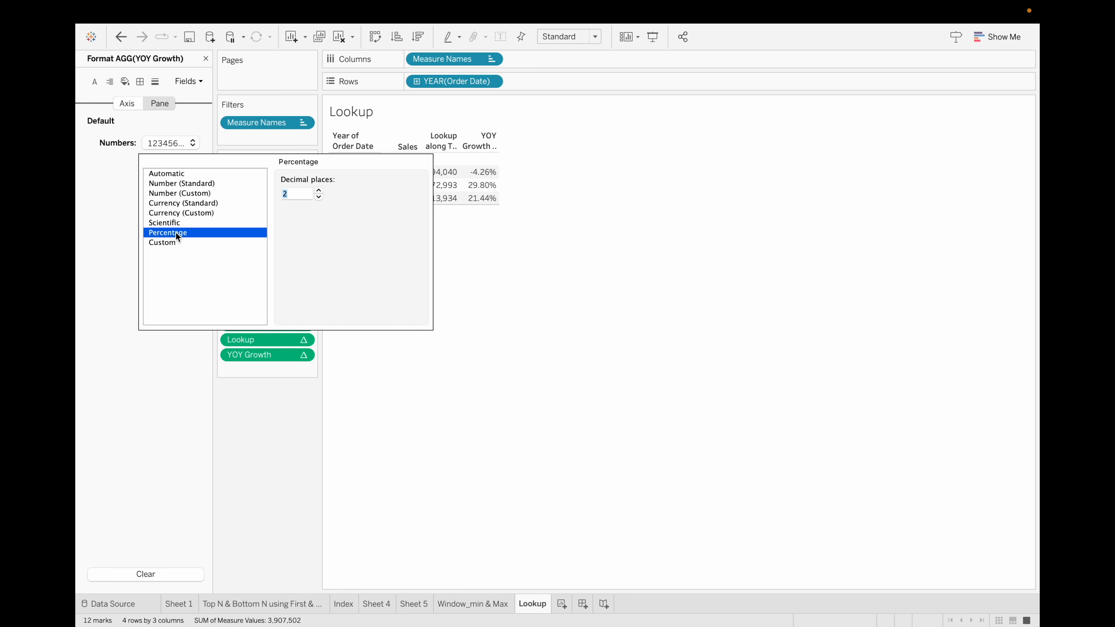
{"action": "left_click", "coordinate": [319, 197]}
{"action": "left_click", "coordinate": [356, 427]}
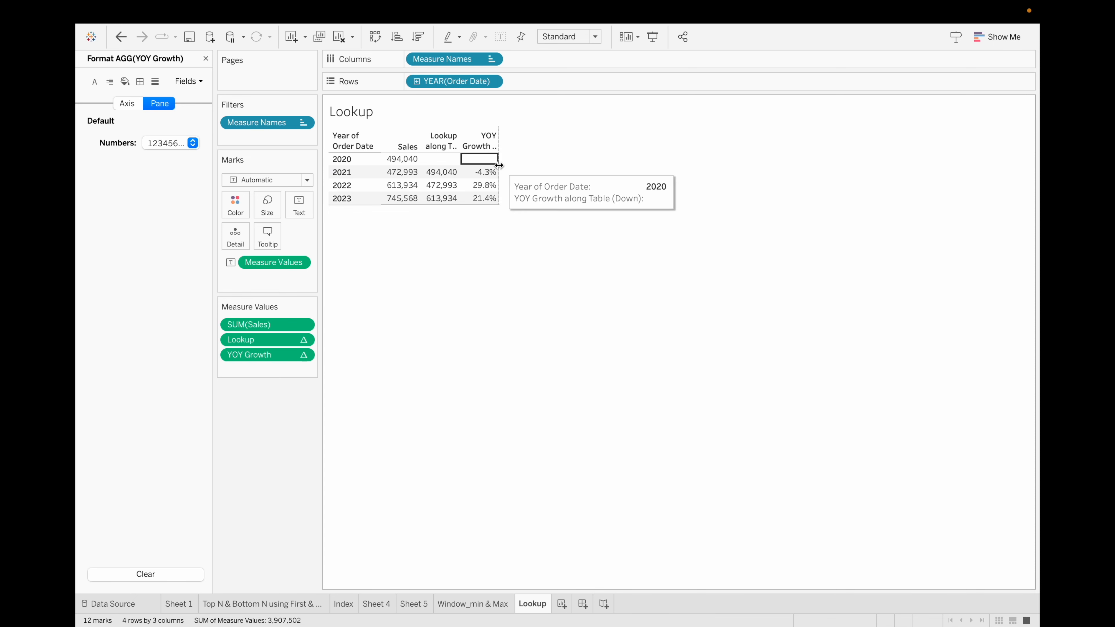
Widen the table's value columns and inspect the yearly Sales and YOY Growth values.
{"action": "left_click_drag", "start_coordinate": [498, 168], "coordinate": [525, 175]}
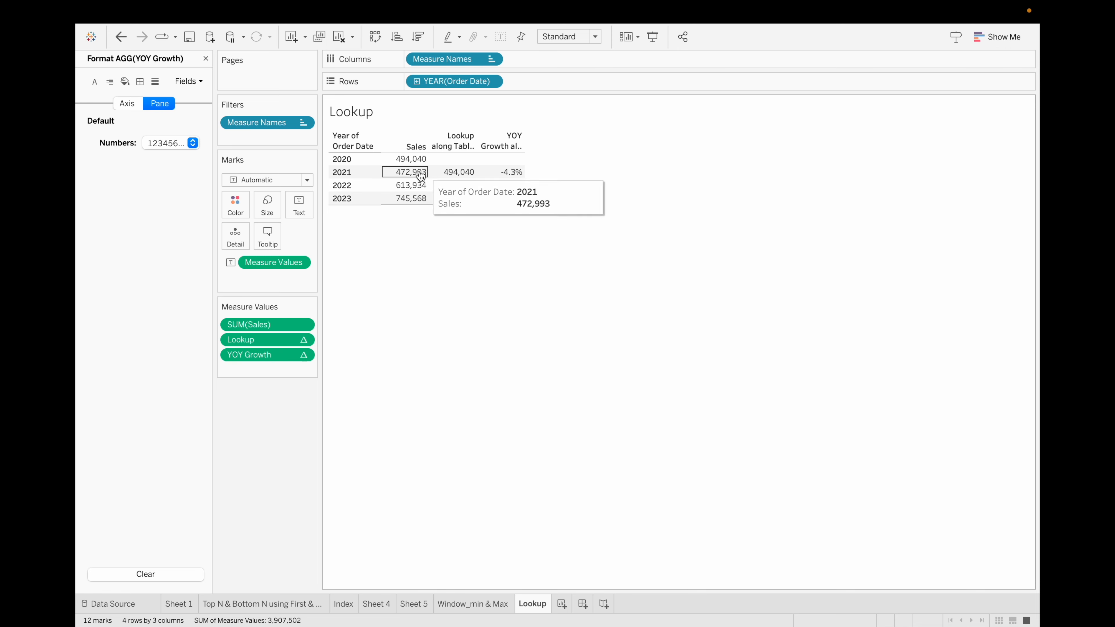
{"action": "mouse_move", "coordinate": [429, 175]}
{"action": "mouse_move", "coordinate": [517, 180]}
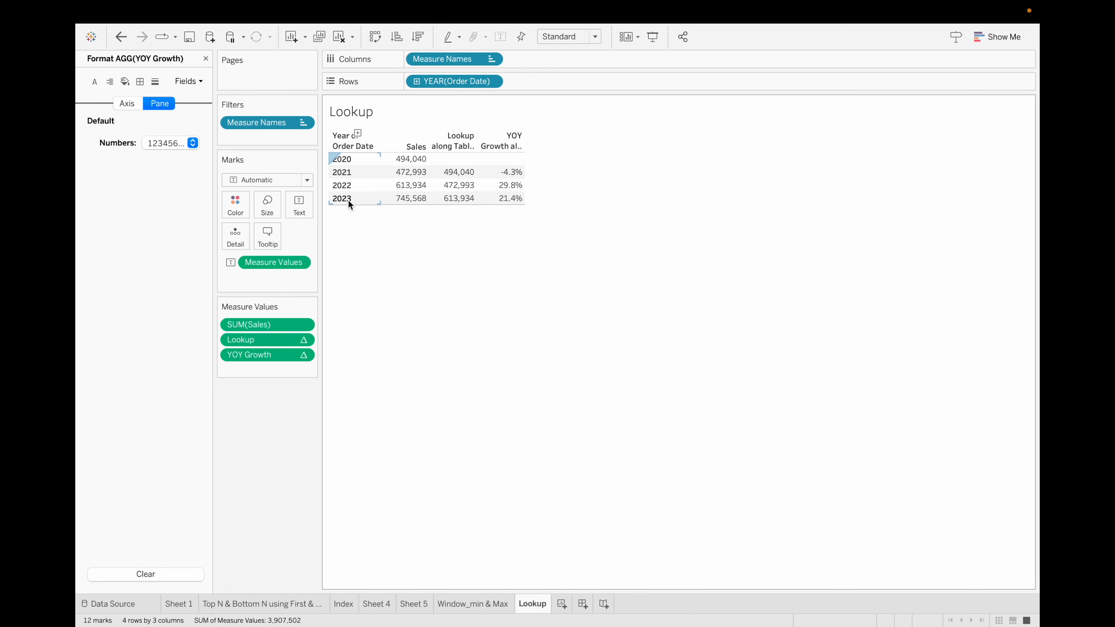
{"action": "mouse_move", "coordinate": [509, 207]}
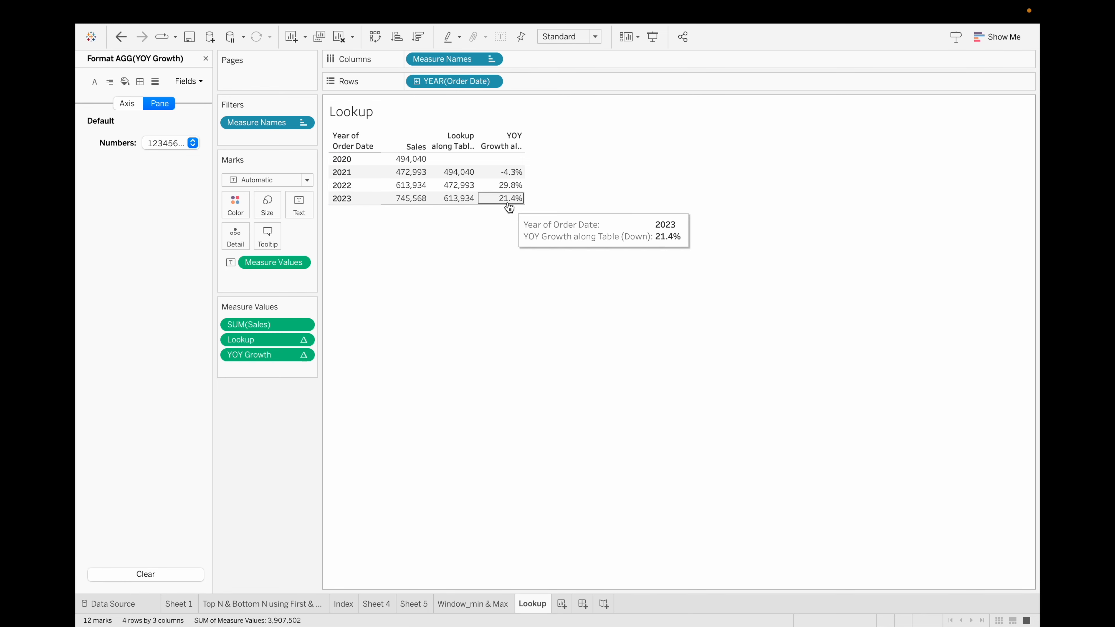